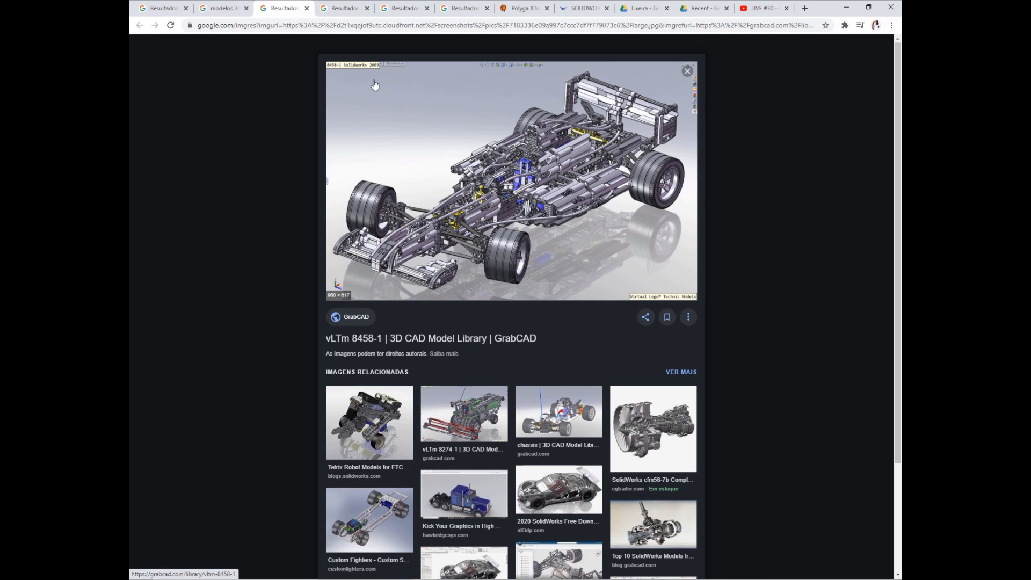
Step: Look through the open browser pages of example 3D models, including the race car, head, hand, shoe, wheel, drone and helmet
{"action": "left_click", "coordinate": [347, 8]}
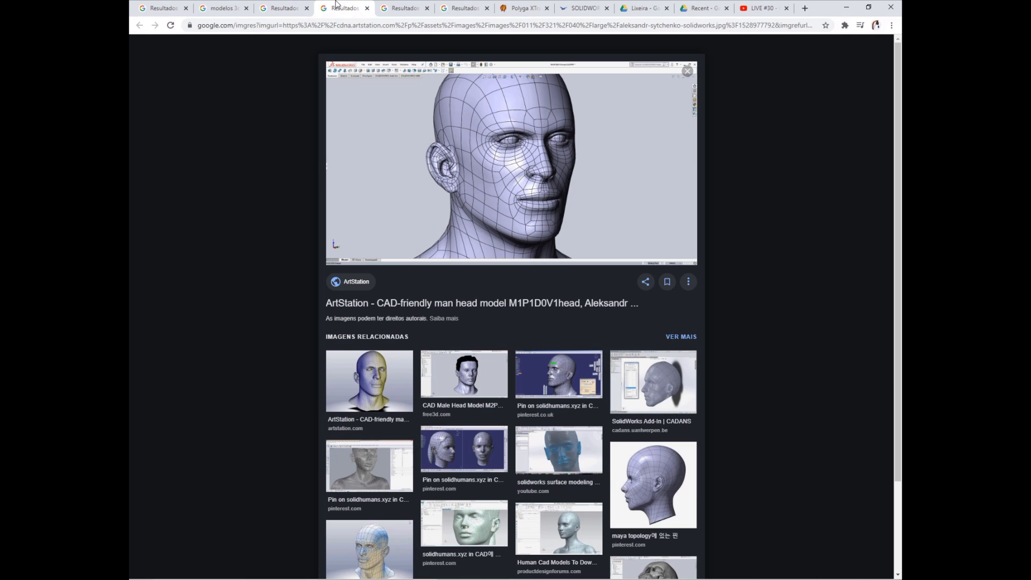
{"action": "left_click", "coordinate": [398, 9]}
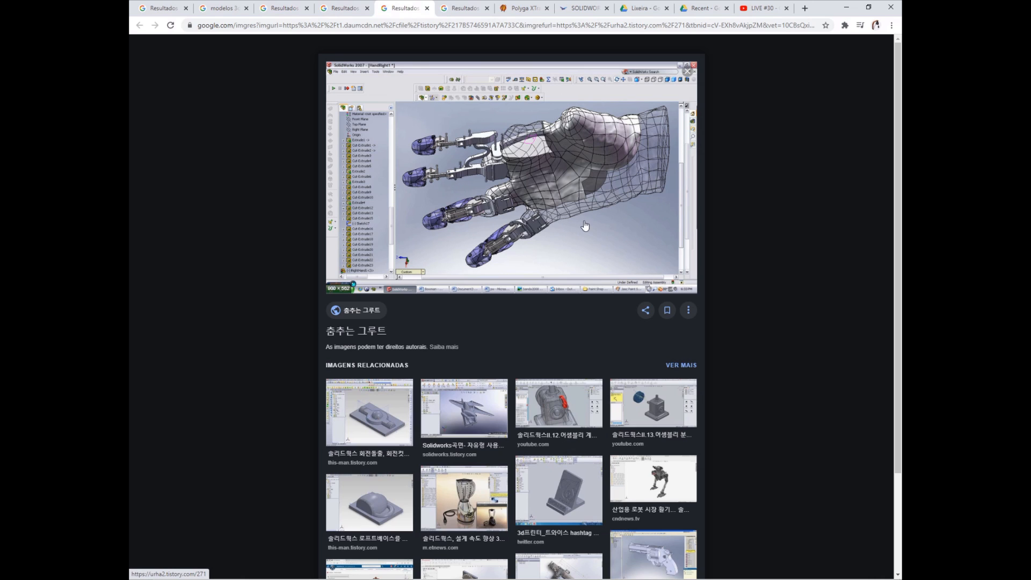
{"action": "left_click", "coordinate": [461, 9]}
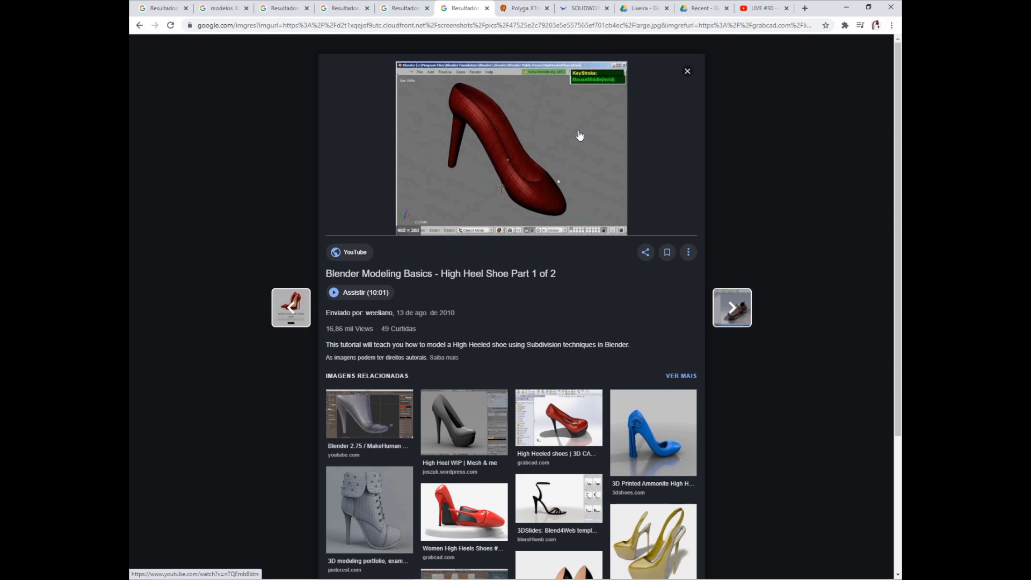
{"action": "left_click", "coordinate": [525, 9]}
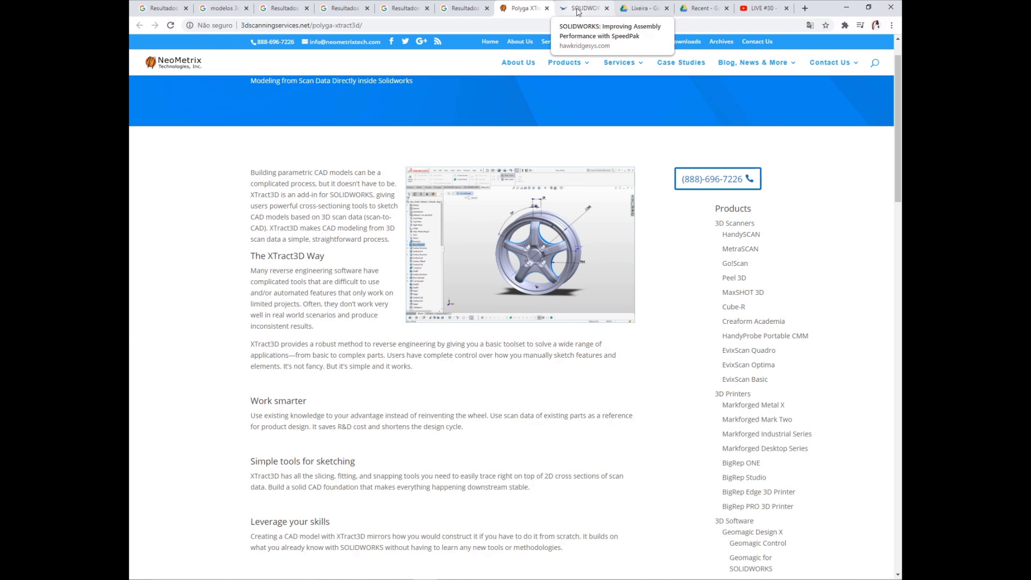
{"action": "left_click", "coordinate": [578, 9]}
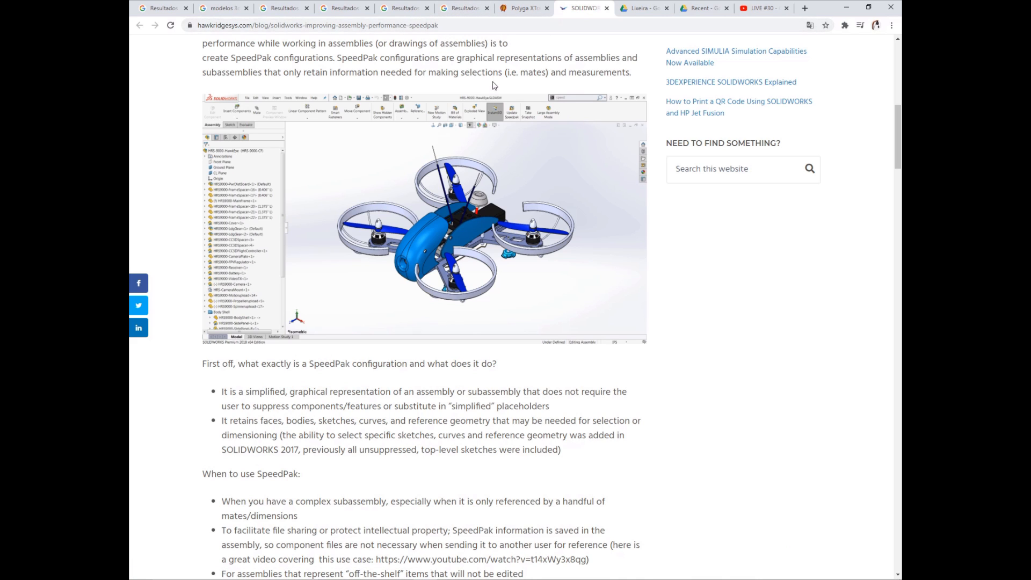
{"action": "left_click", "coordinate": [404, 9]}
{"action": "left_click", "coordinate": [345, 8]}
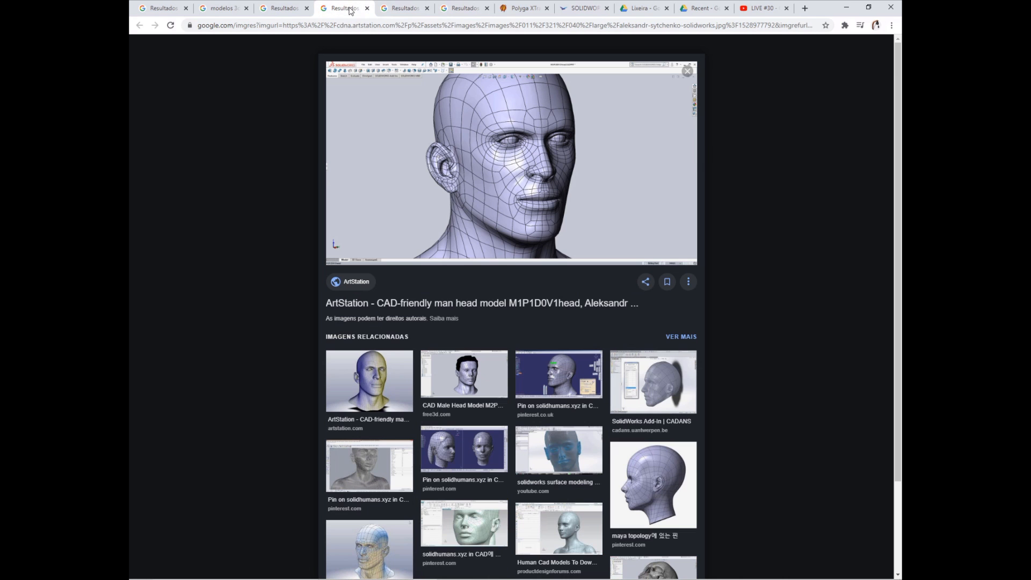
{"action": "left_click", "coordinate": [282, 10]}
{"action": "left_click", "coordinate": [221, 9]}
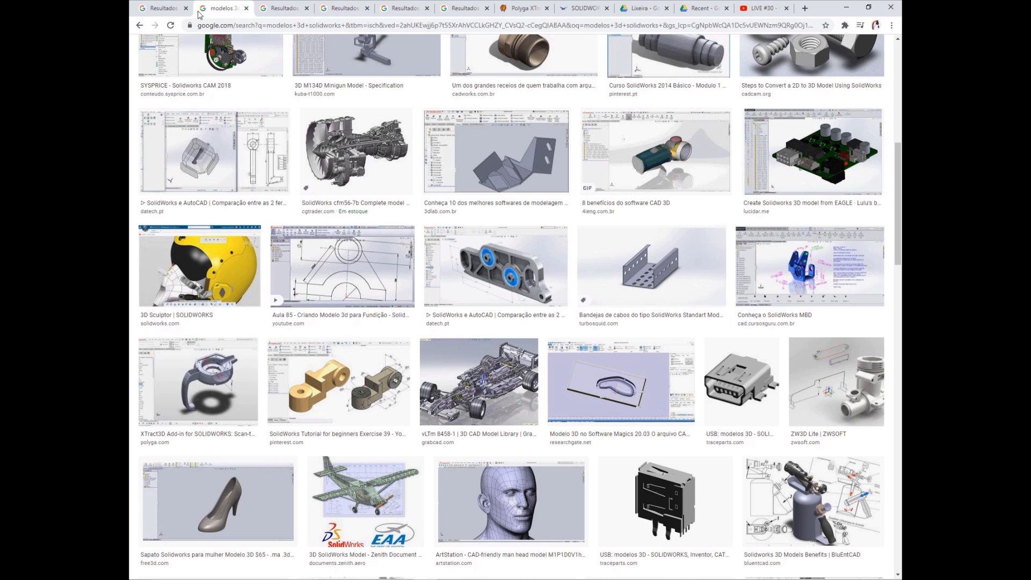
{"action": "left_click", "coordinate": [161, 10]}
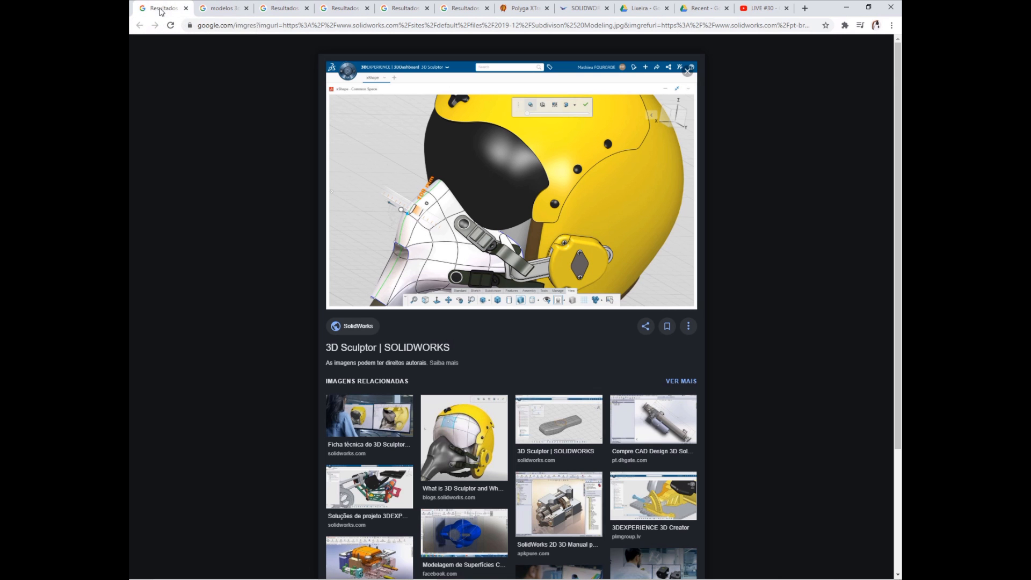
Step: Switch to SOLIDWORKS and create a new part in a maximized document window
{"action": "left_click", "coordinate": [847, 9]}
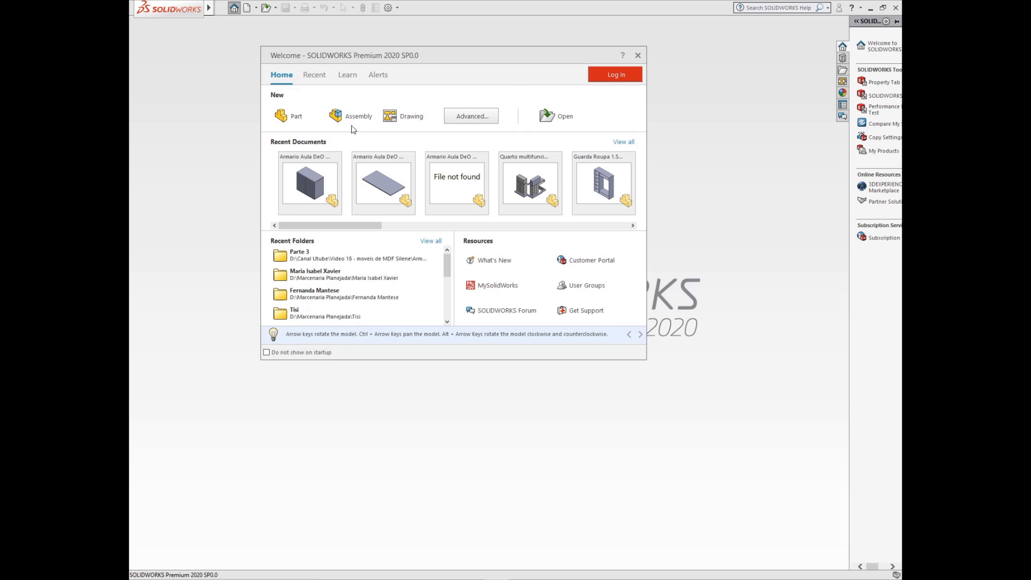
{"action": "left_click", "coordinate": [296, 118]}
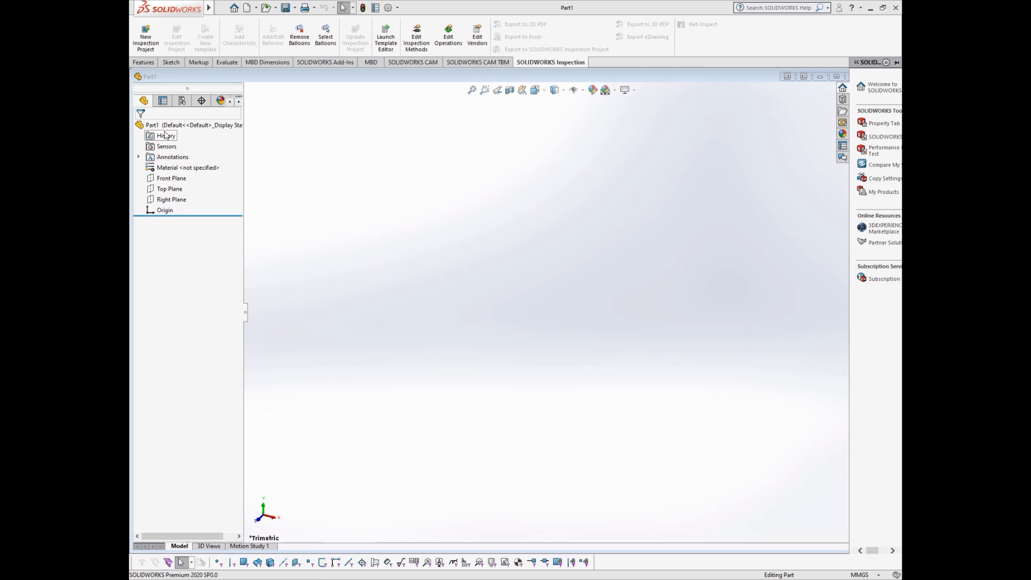
{"action": "left_click", "coordinate": [161, 211]}
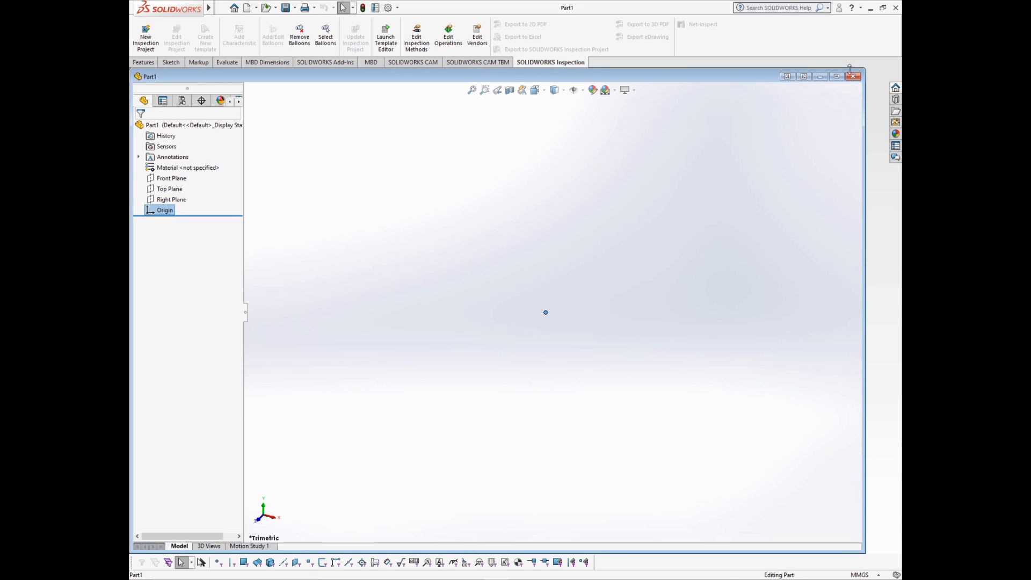
{"action": "left_click", "coordinate": [837, 76]}
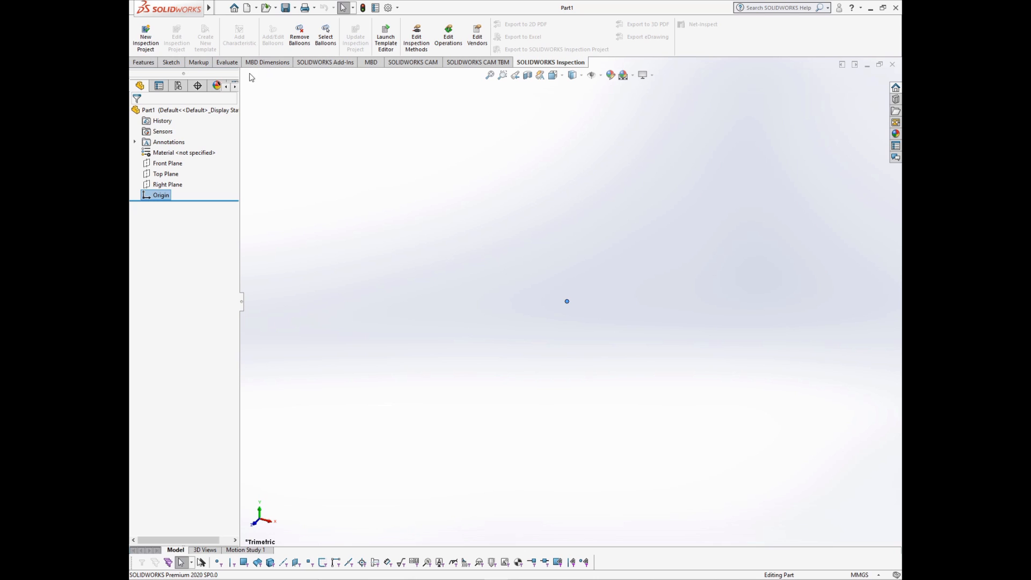
{"action": "left_click", "coordinate": [171, 63]}
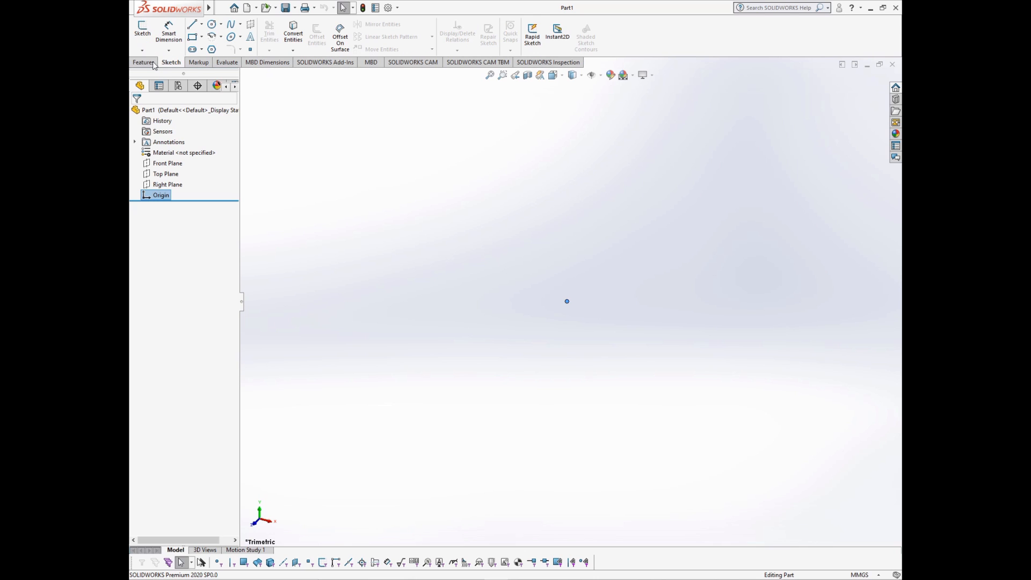
{"action": "left_click", "coordinate": [152, 64]}
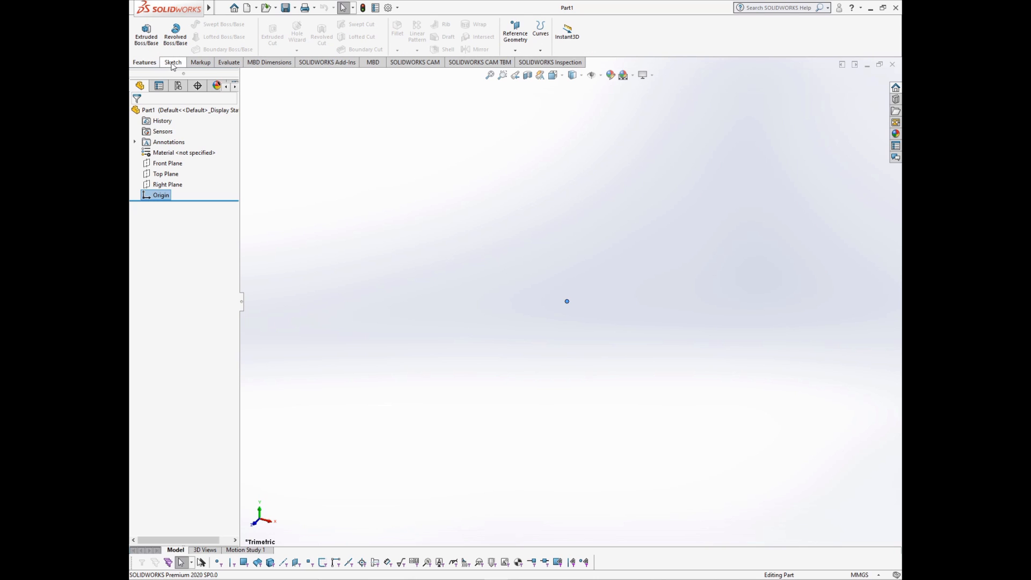
{"action": "left_click", "coordinate": [173, 64]}
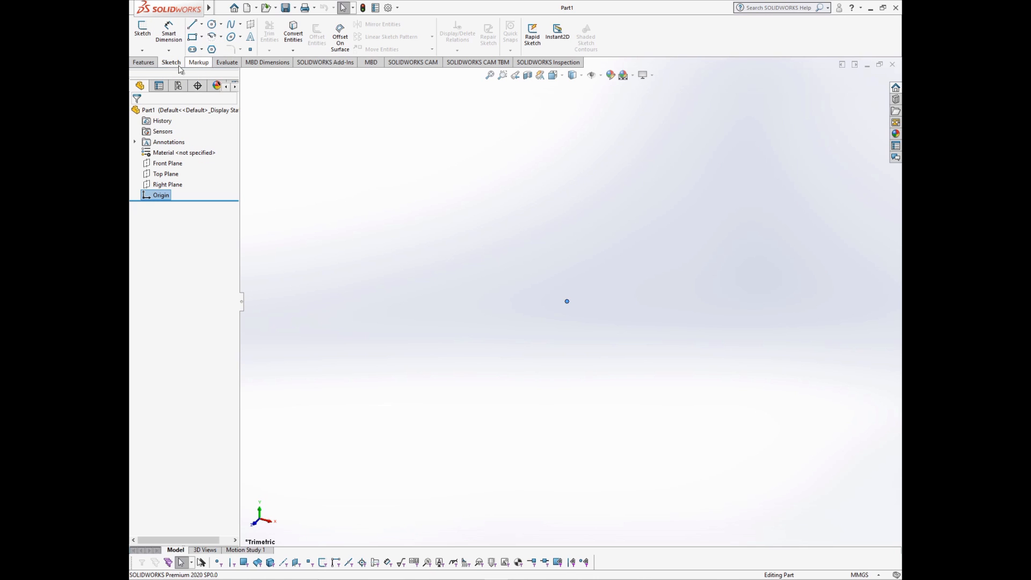
{"action": "left_click", "coordinate": [144, 63]}
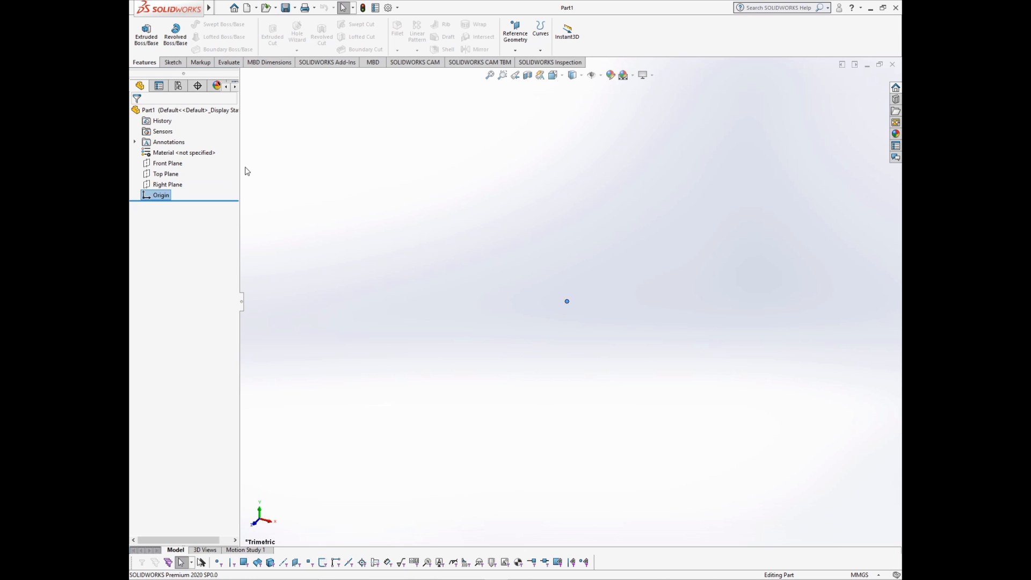
Step: Examine the Front, Top and Right planes and the origin, individually and with all three planes displayed together
{"action": "left_click", "coordinate": [166, 164]}
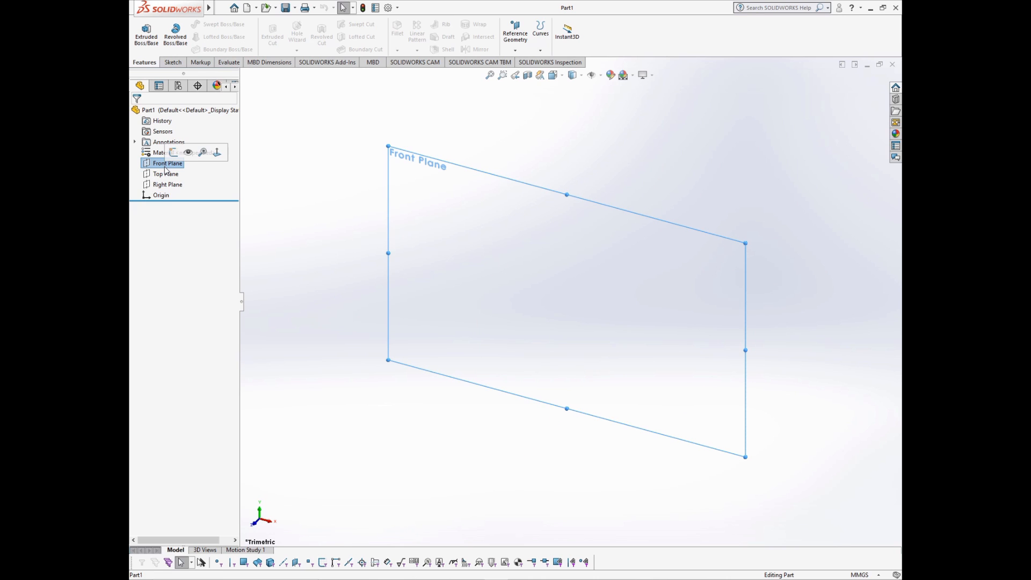
{"action": "left_click", "coordinate": [166, 174]}
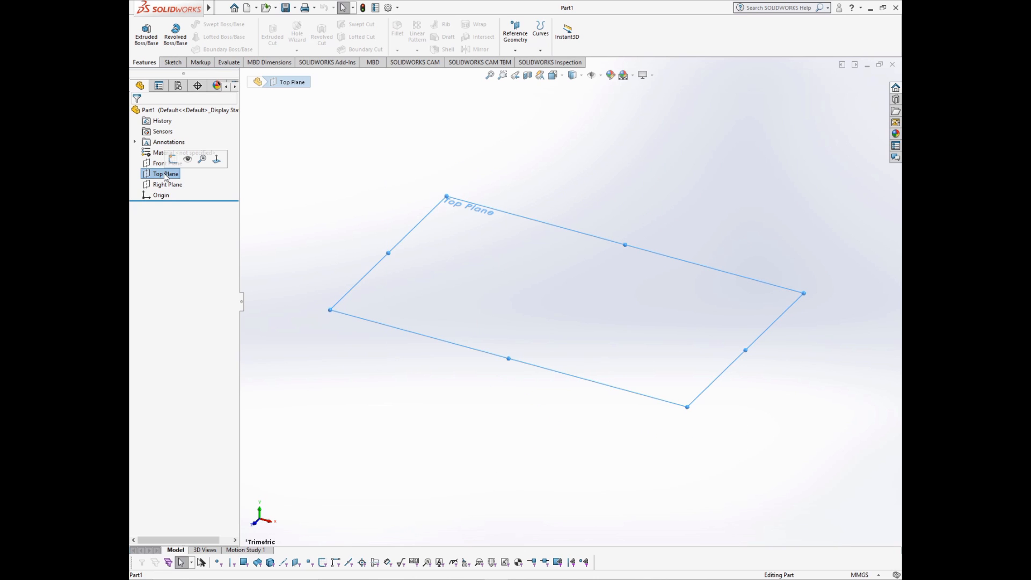
{"action": "left_click", "coordinate": [166, 185]}
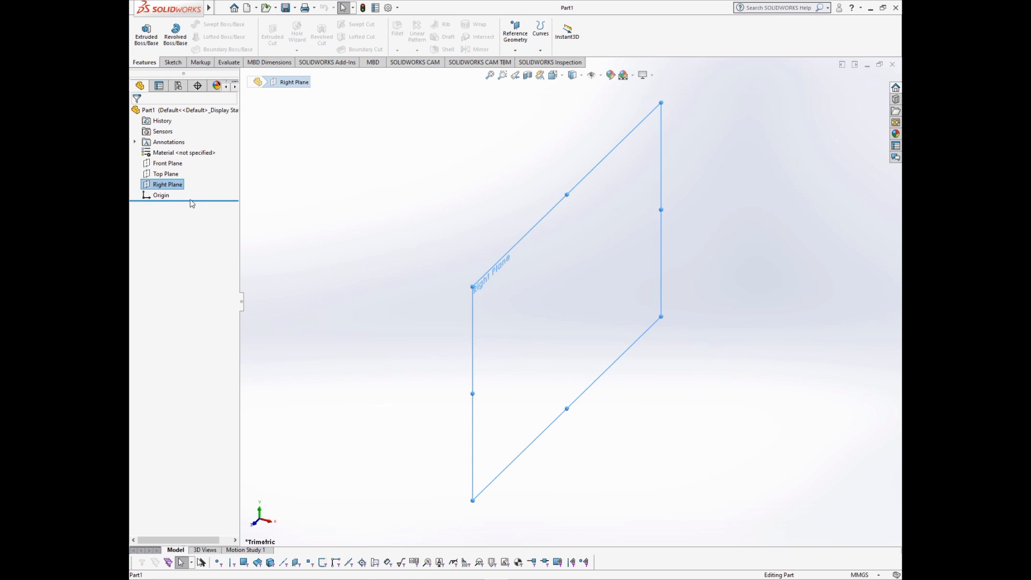
{"action": "left_click", "coordinate": [163, 163]}
{"action": "left_click", "coordinate": [169, 175]}
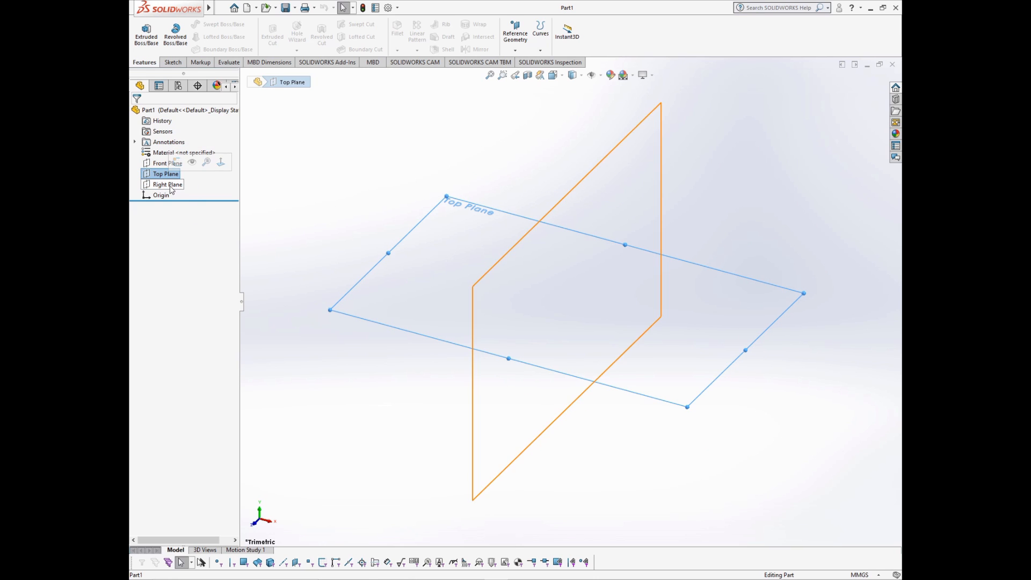
{"action": "left_click", "coordinate": [581, 76]}
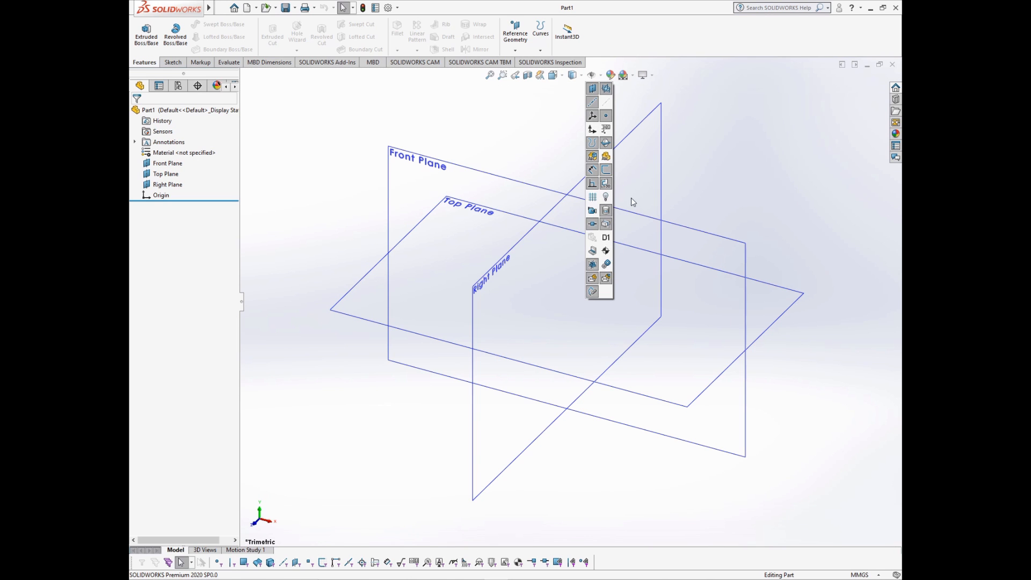
{"action": "left_click", "coordinate": [167, 196]}
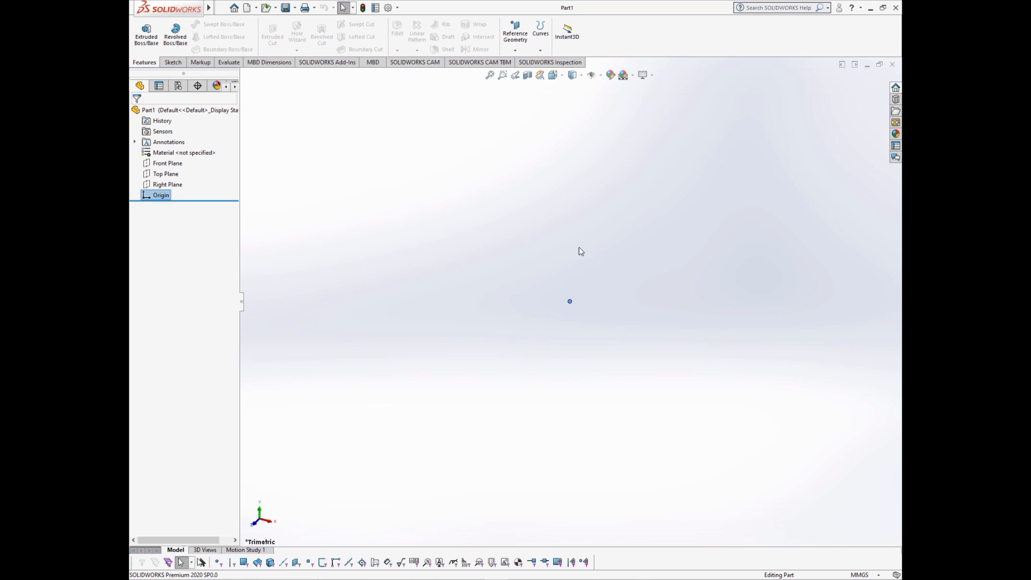
Step: Start a new sketch on the Front Plane
{"action": "left_click", "coordinate": [168, 163]}
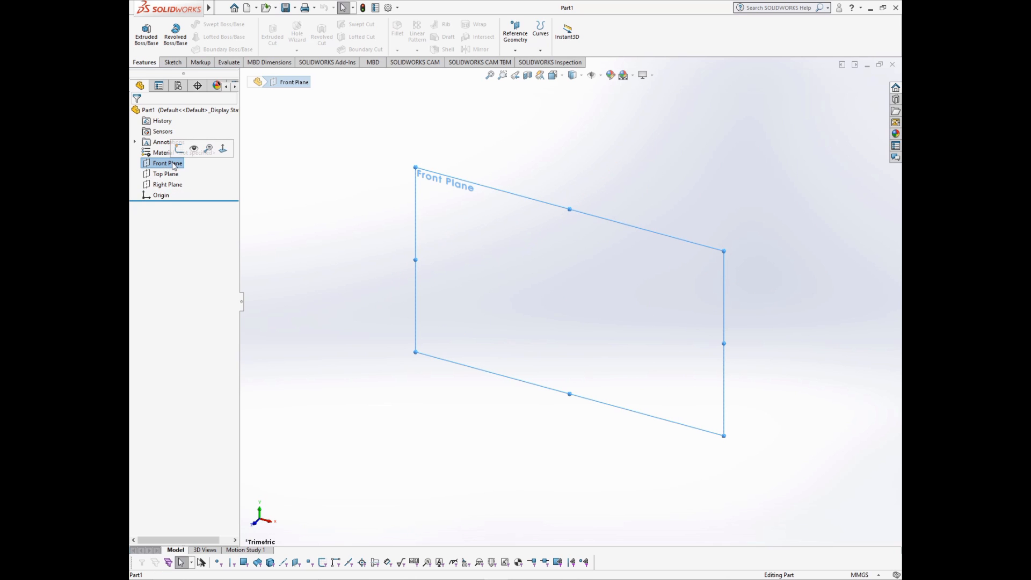
{"action": "right_click", "coordinate": [160, 165]}
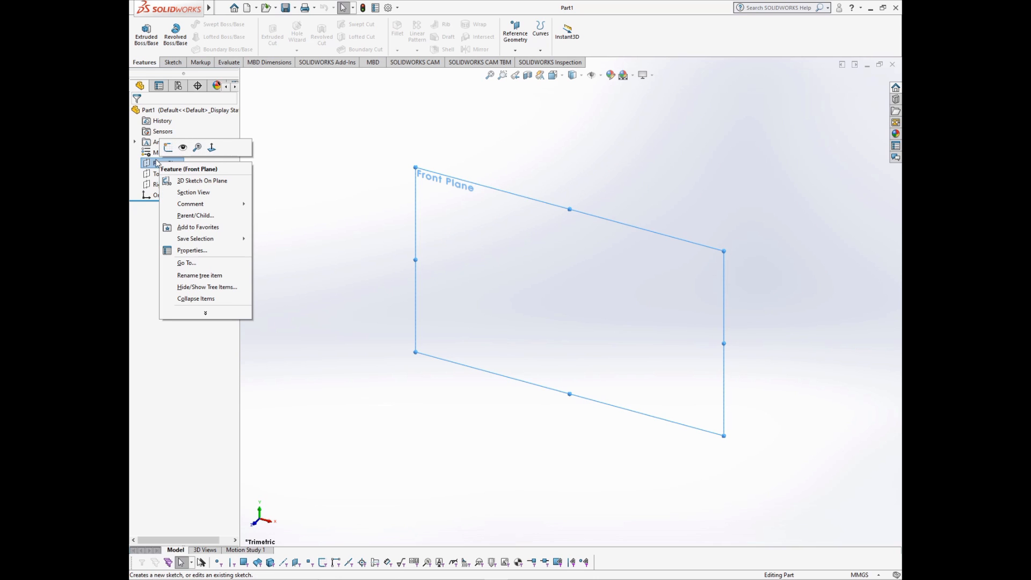
{"action": "left_click", "coordinate": [156, 161]}
{"action": "left_click", "coordinate": [156, 164]}
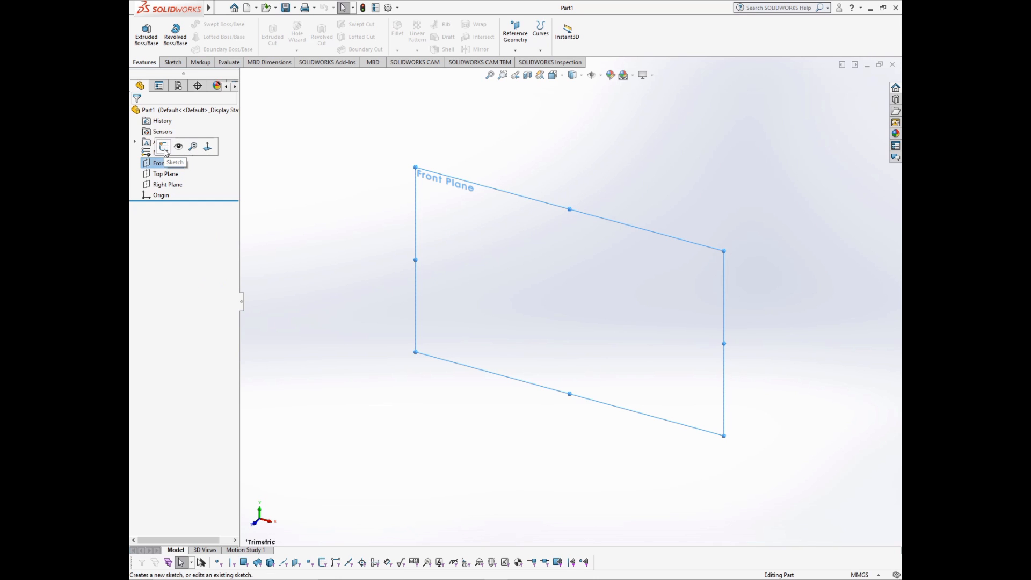
{"action": "left_click", "coordinate": [164, 147]}
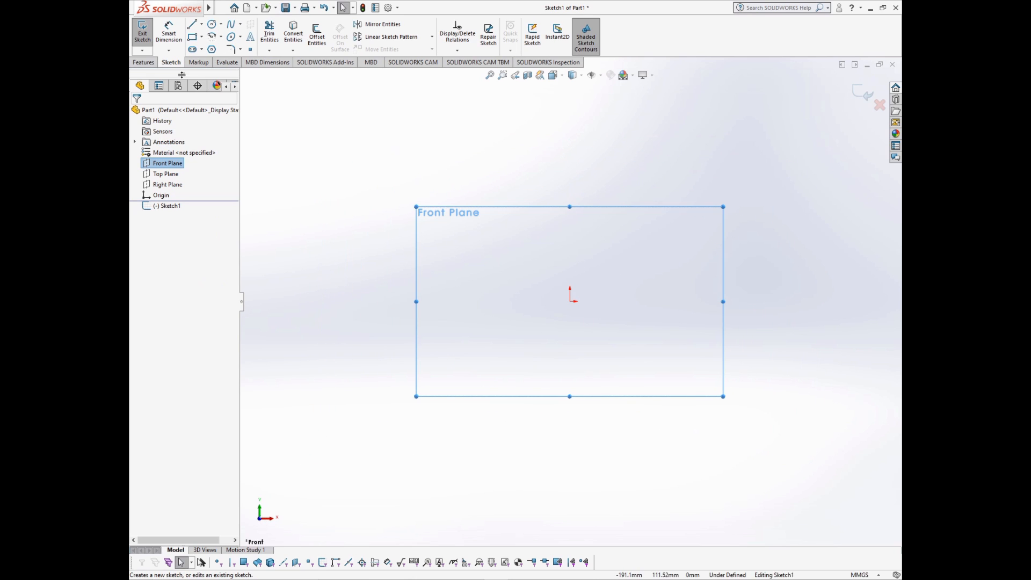
Step: Draw four connected lines from the origin: vertically down, horizontally right, about 43 mm diagonally up-right, and steeply up-left
{"action": "left_click", "coordinate": [149, 63]}
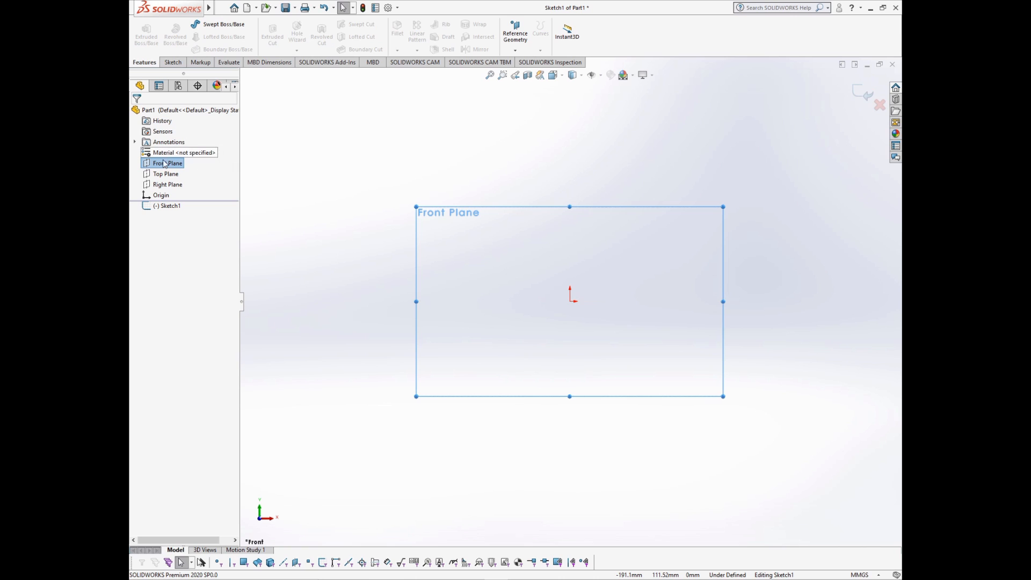
{"action": "left_click", "coordinate": [173, 62]}
{"action": "left_click", "coordinate": [192, 27]}
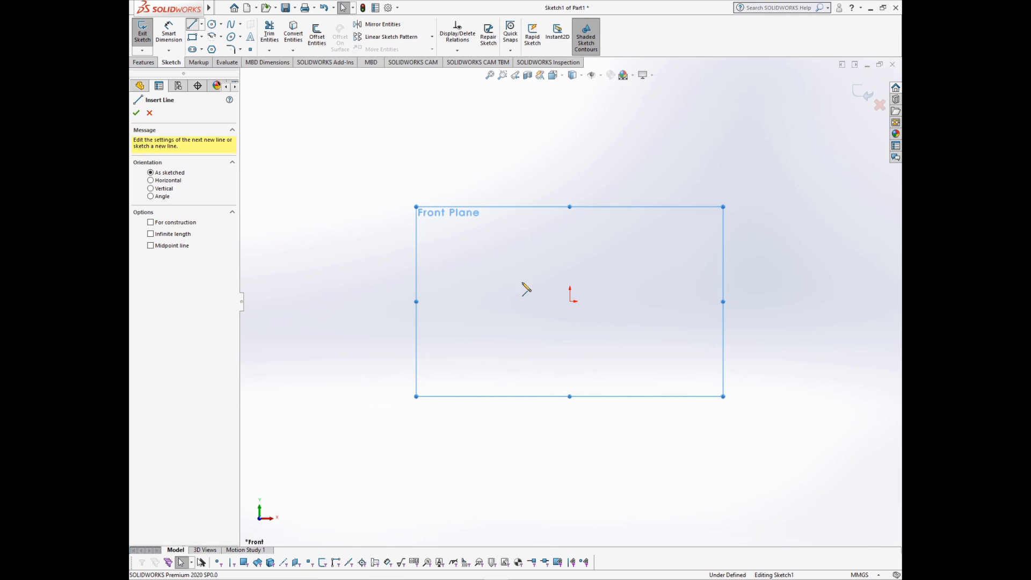
{"action": "left_click", "coordinate": [571, 302]}
{"action": "left_click", "coordinate": [569, 335]}
{"action": "left_click", "coordinate": [605, 335]}
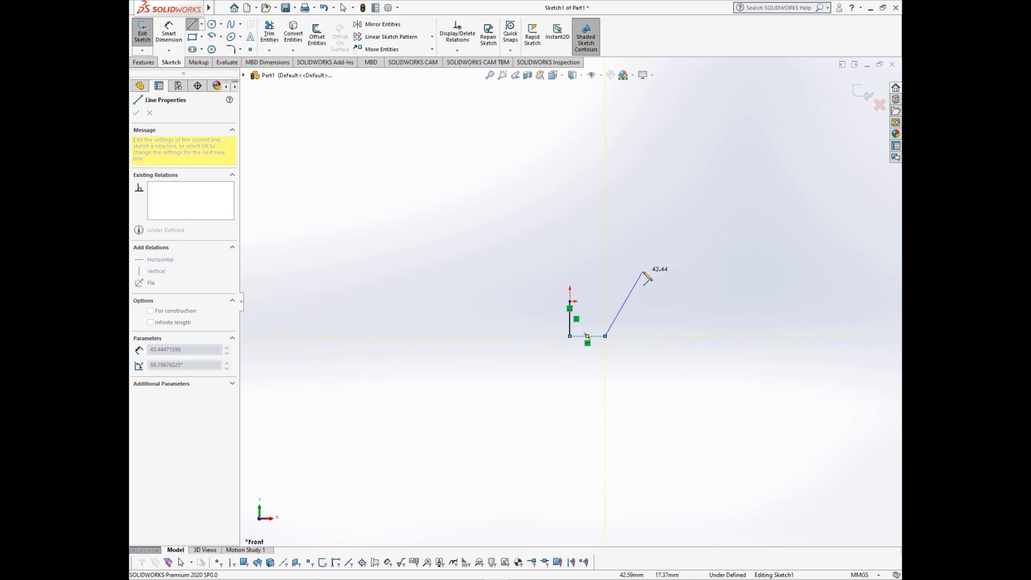
{"action": "left_click", "coordinate": [643, 270]}
{"action": "double_click", "coordinate": [624, 209]}
{"action": "left_click", "coordinate": [625, 209]}
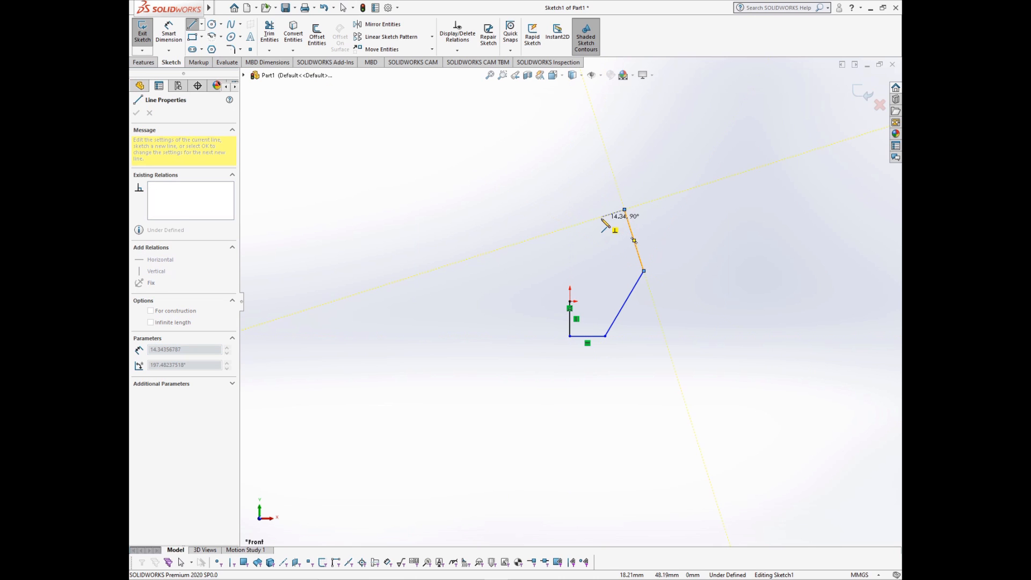
{"action": "key", "text": "Escape"}
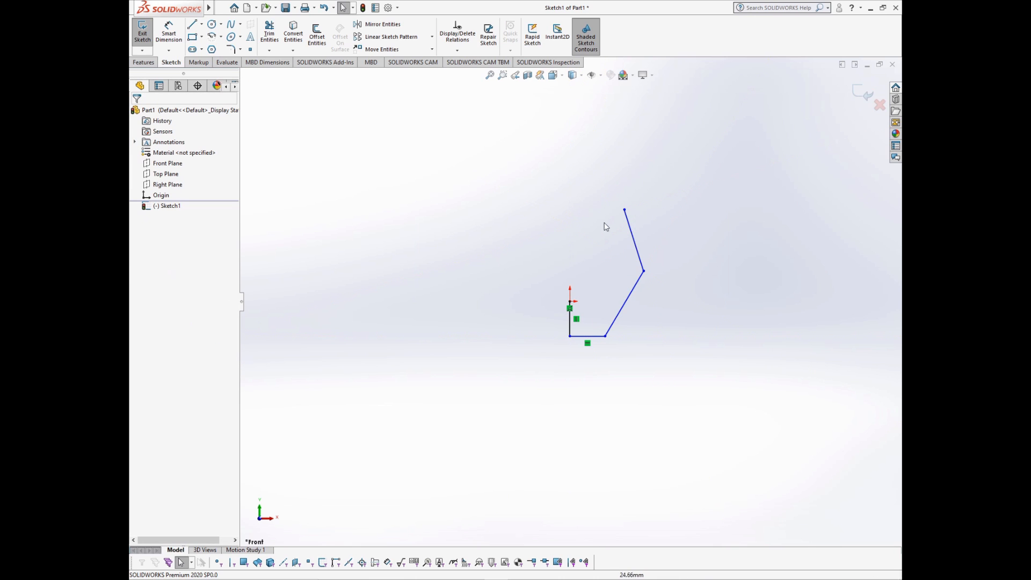
Step: Close the profile with a line about 62 mm long from the open upper end to the origin
{"action": "key", "text": "l"}
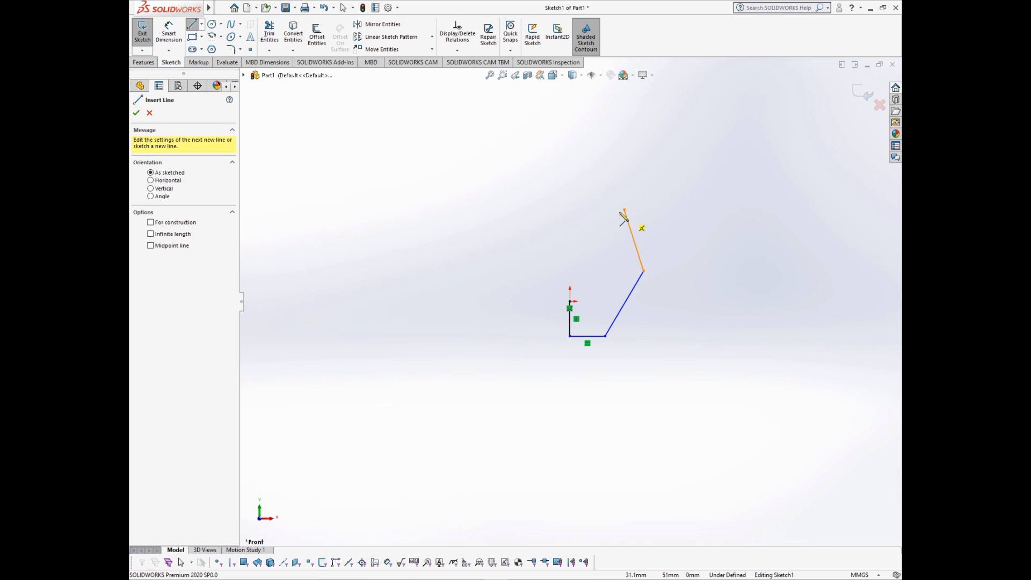
{"action": "left_click", "coordinate": [624, 209]}
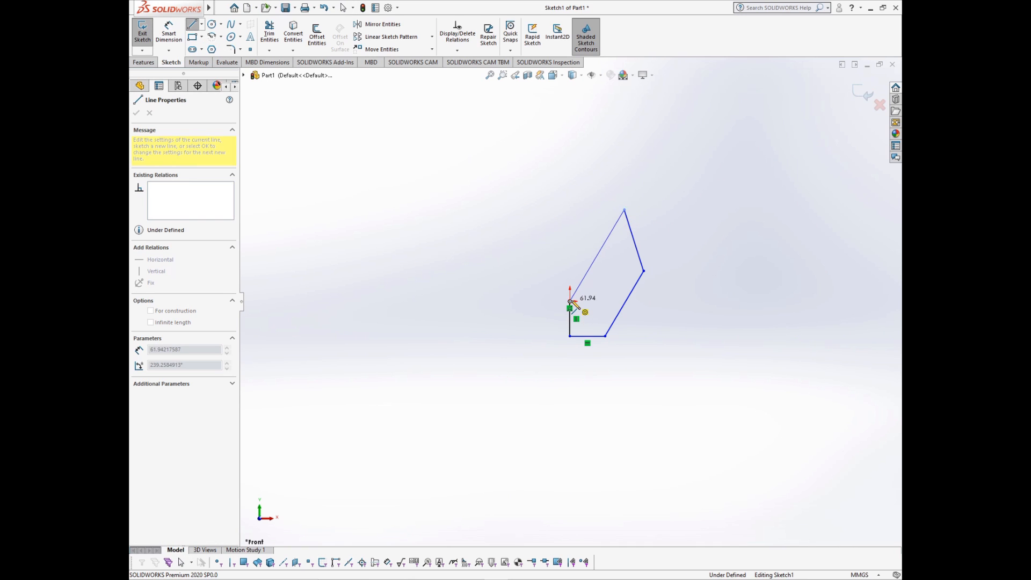
{"action": "left_click", "coordinate": [570, 302]}
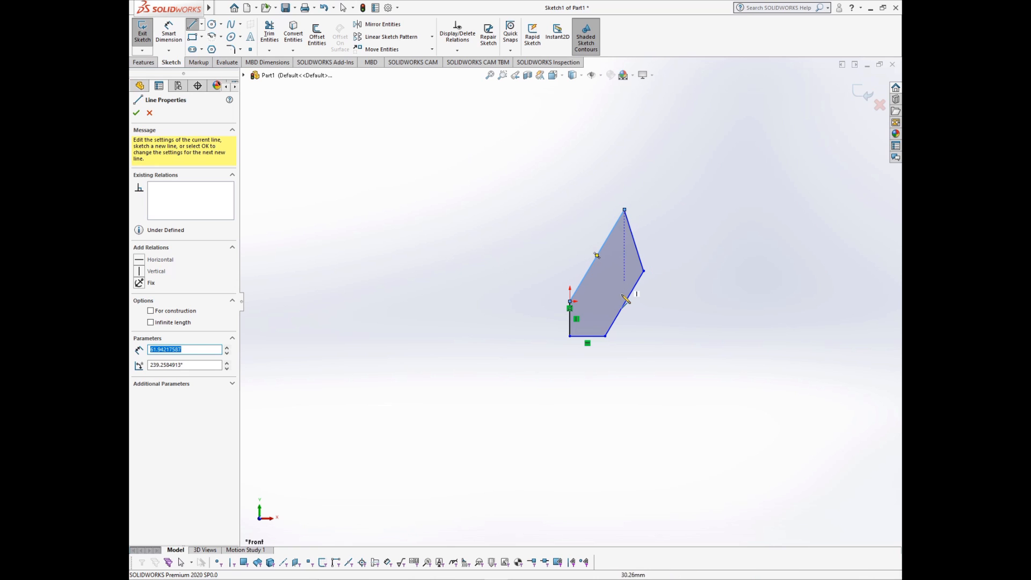
{"action": "key", "text": "Escape"}
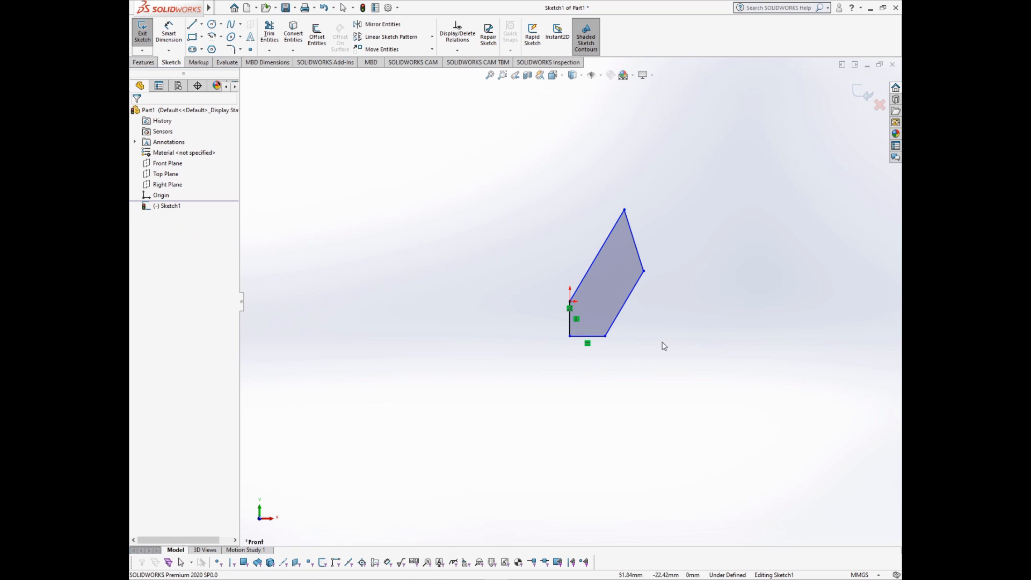
Step: Delete the closed line profile and draw a circle of about 45 mm radius centred on the origin
{"action": "left_click_drag", "start_coordinate": [667, 370], "coordinate": [537, 195]}
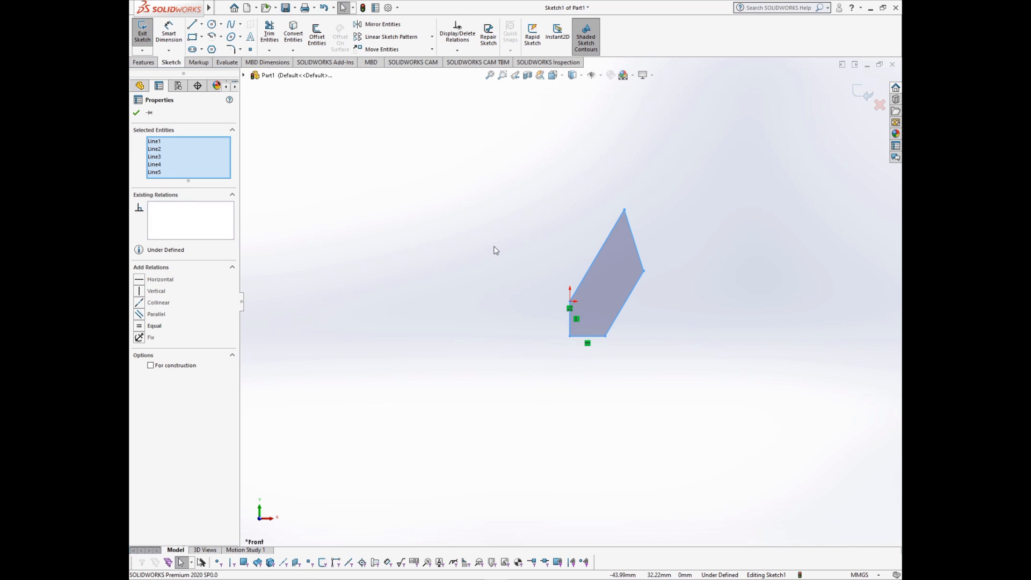
{"action": "key", "text": "Delete"}
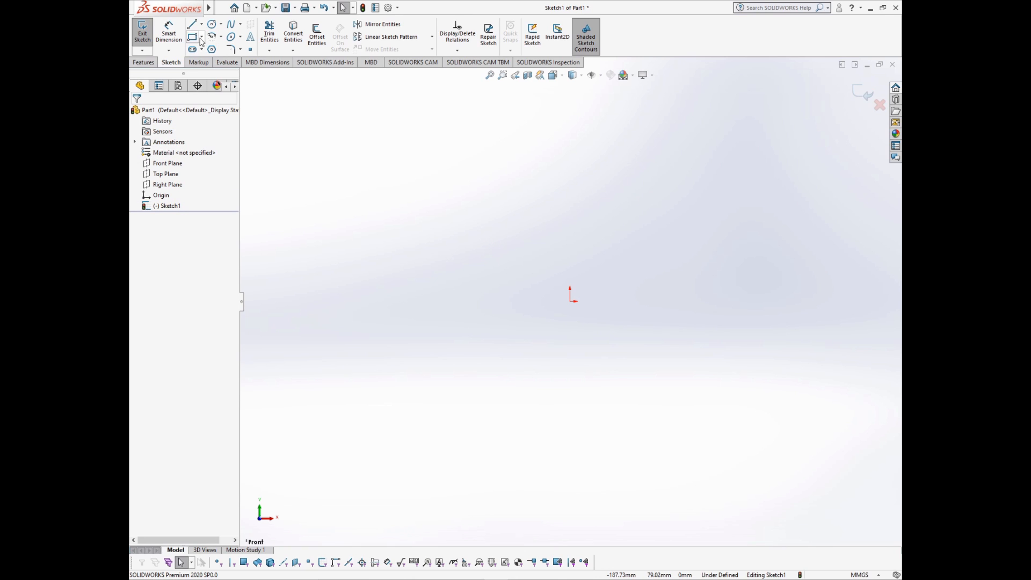
{"action": "left_click", "coordinate": [212, 25]}
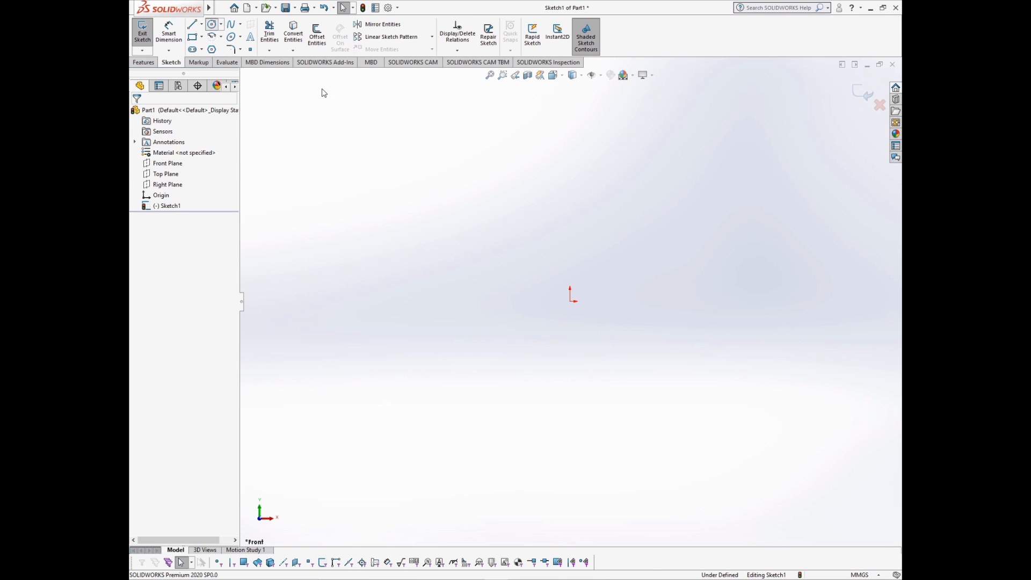
{"action": "left_click", "coordinate": [571, 302]}
{"action": "left_click", "coordinate": [613, 236]}
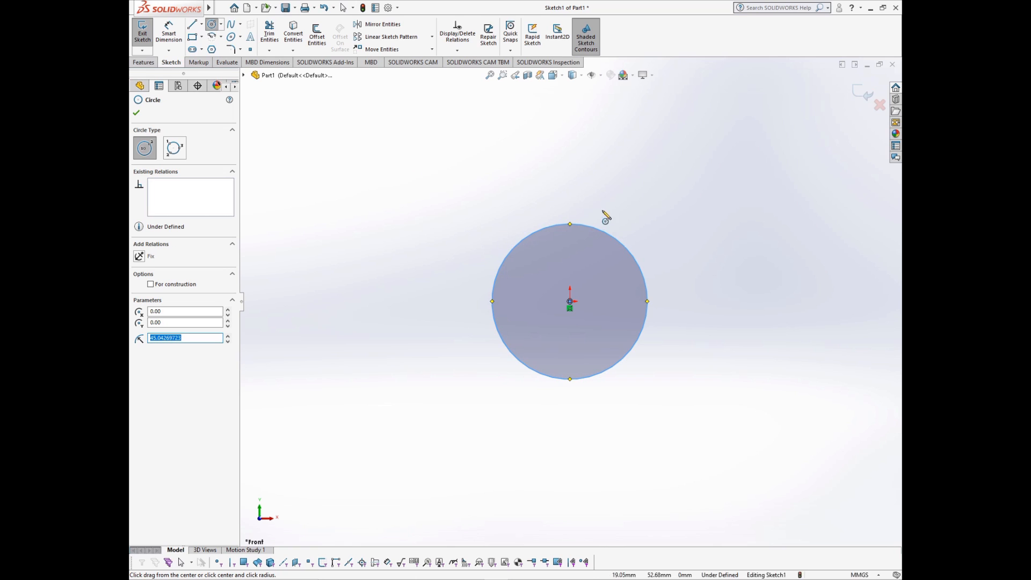
Step: Start a Blind boss extrusion of the circle and set its depth to 50 mm
{"action": "left_click", "coordinate": [146, 63]}
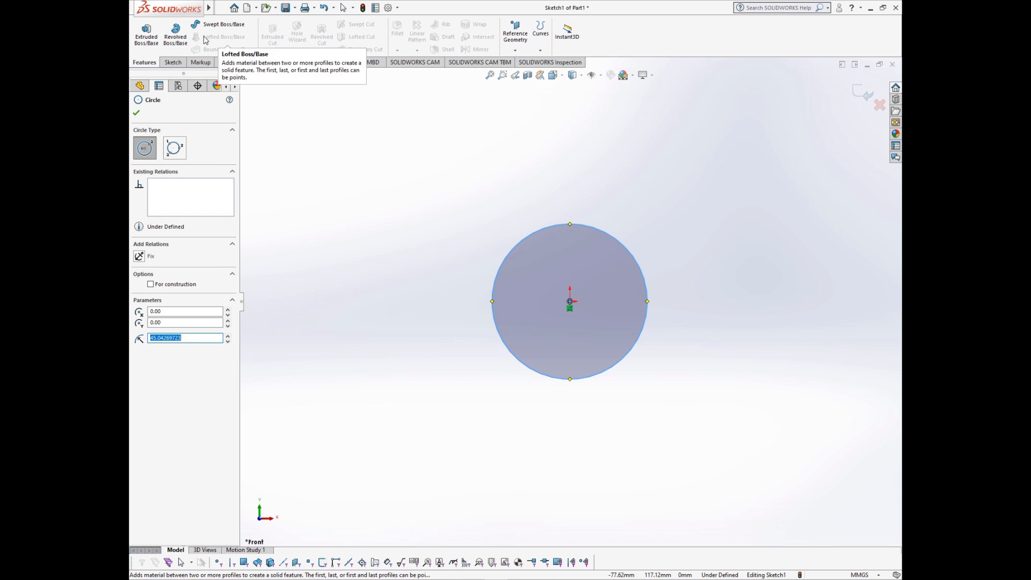
{"action": "left_click", "coordinate": [148, 44]}
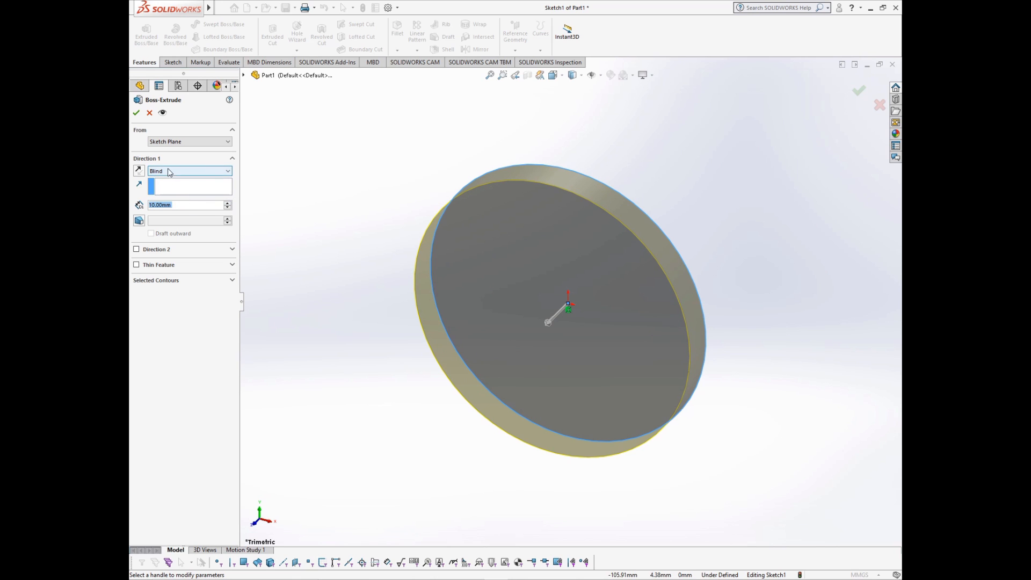
{"action": "scroll", "coordinate": [168, 166], "scroll_direction": "up", "scroll_amount": 2}
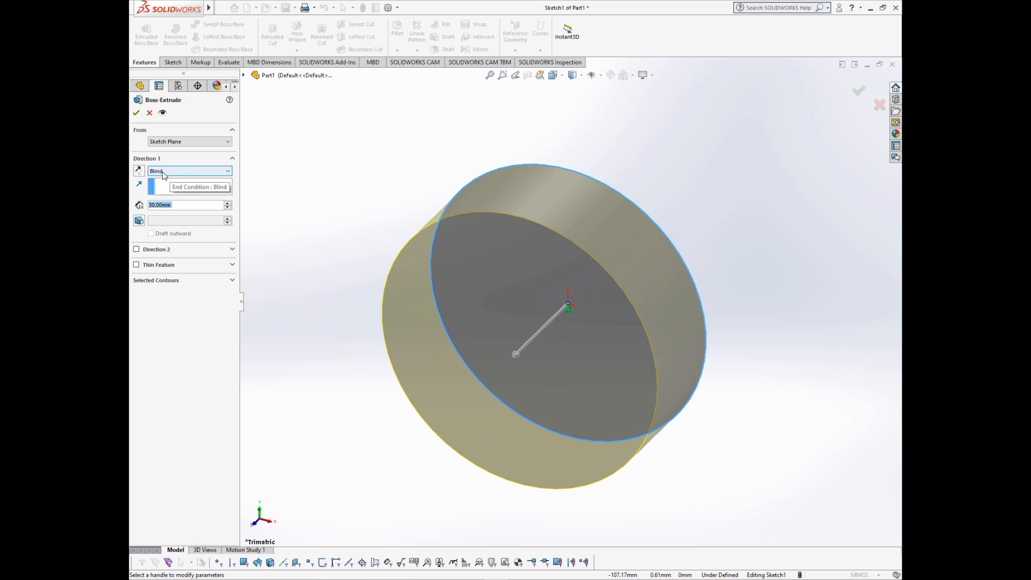
{"action": "left_click", "coordinate": [170, 172]}
{"action": "left_click", "coordinate": [166, 174]}
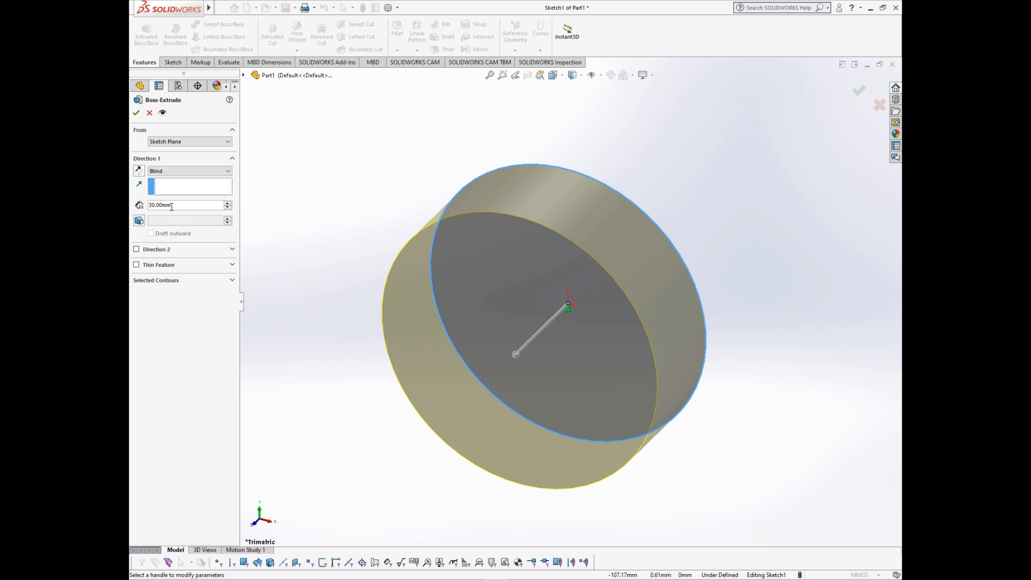
{"action": "left_click_drag", "start_coordinate": [174, 208], "coordinate": [146, 202]}
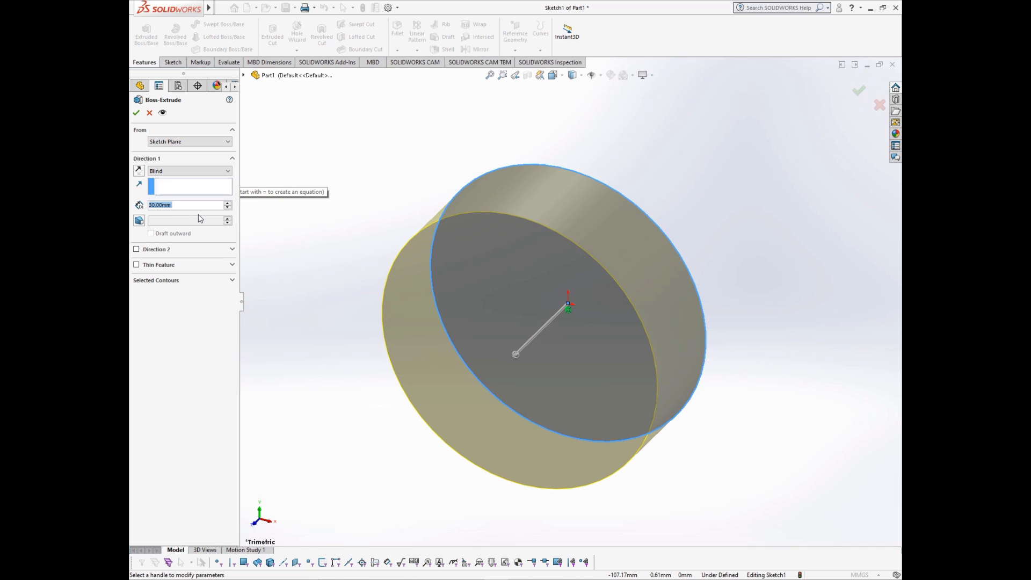
{"action": "type", "text": "50"}
{"action": "key", "text": "Return"}
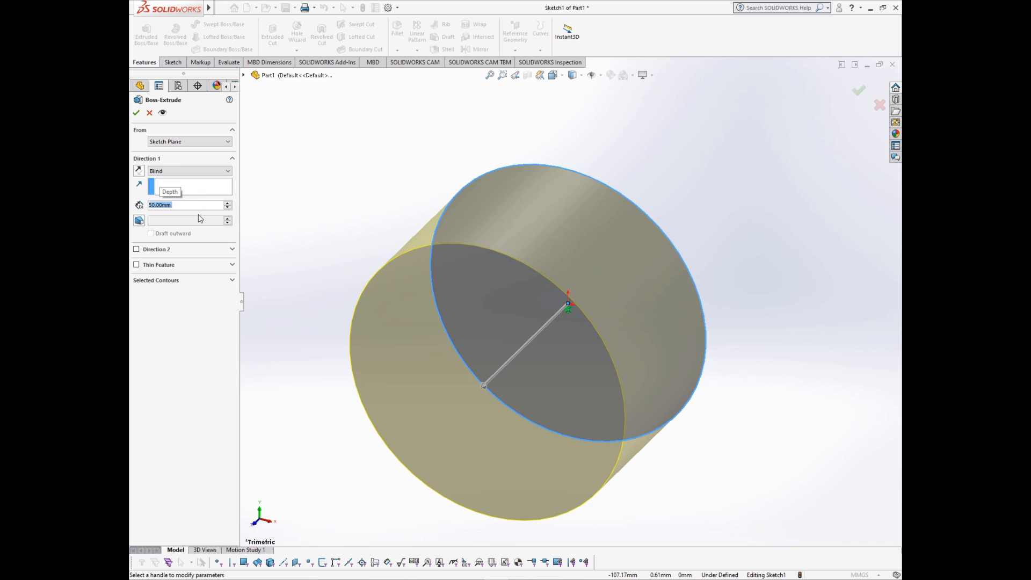
Step: Preview the circle's extrusion at a depth of 1000 mm and cancel the feature
{"action": "type", "text": "1000"}
{"action": "key", "text": "Return"}
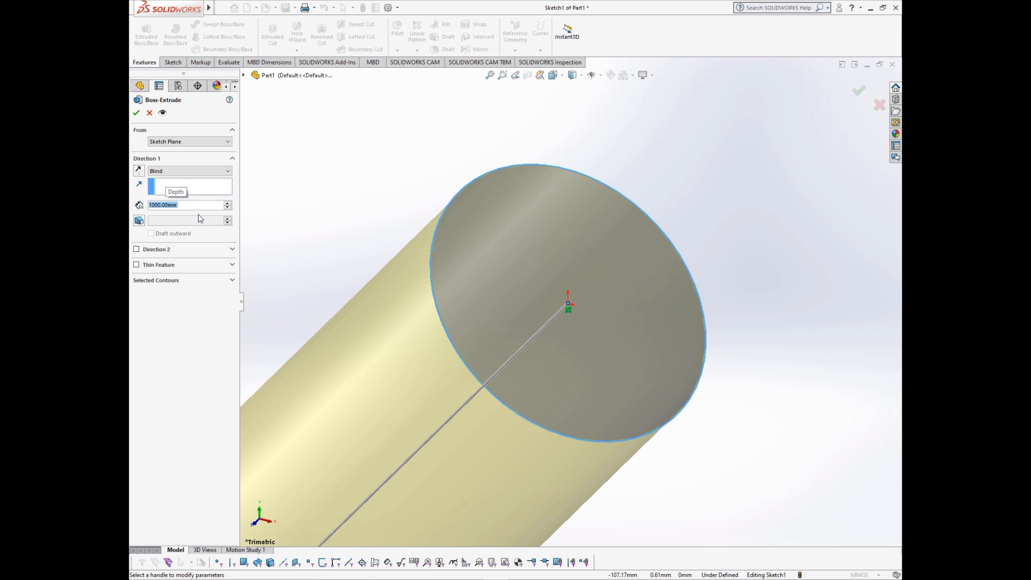
{"action": "scroll", "coordinate": [669, 162], "scroll_direction": "up", "scroll_amount": 6}
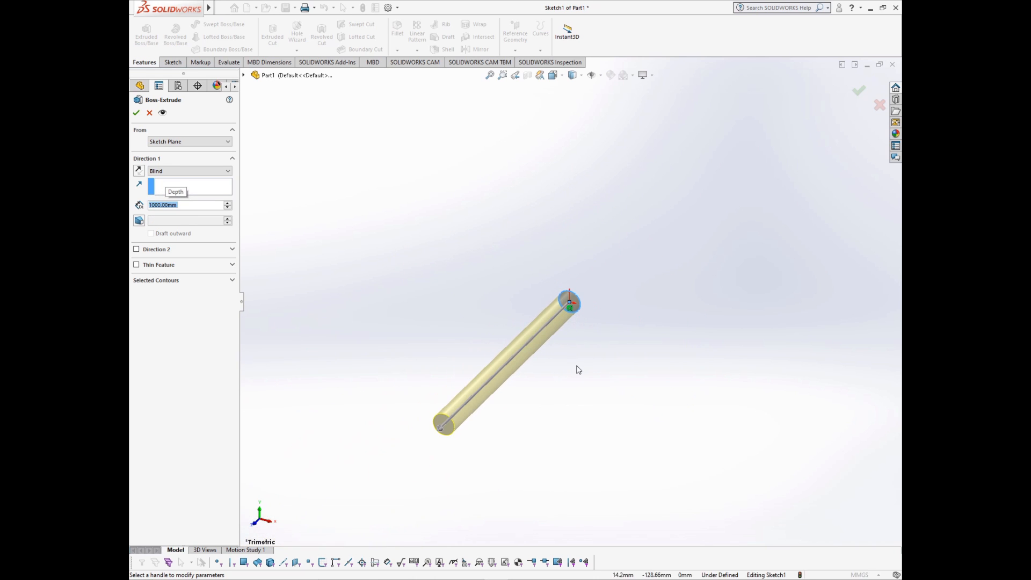
{"action": "scroll", "coordinate": [486, 384], "scroll_direction": "down", "scroll_amount": 5}
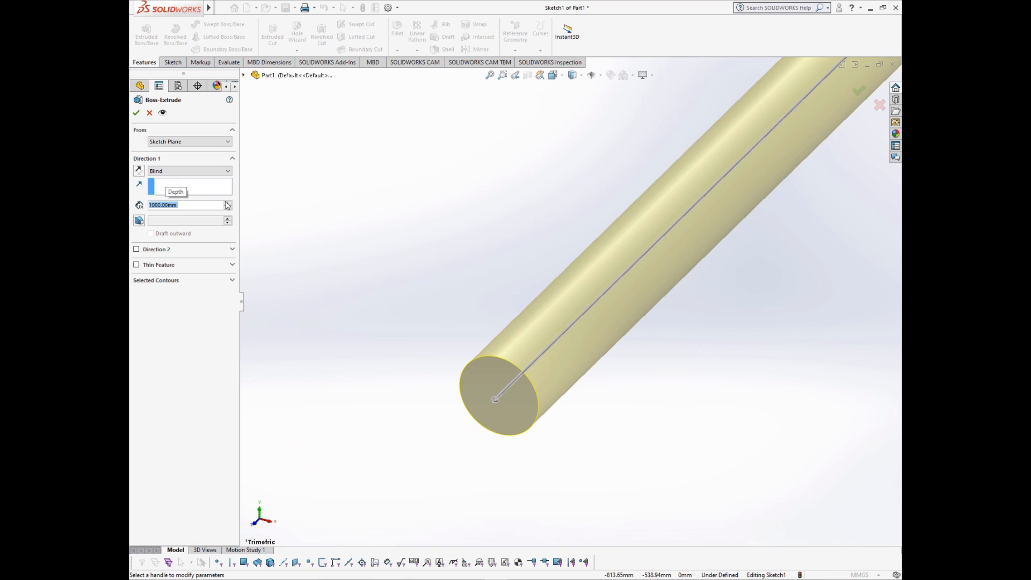
{"action": "left_click", "coordinate": [150, 112]}
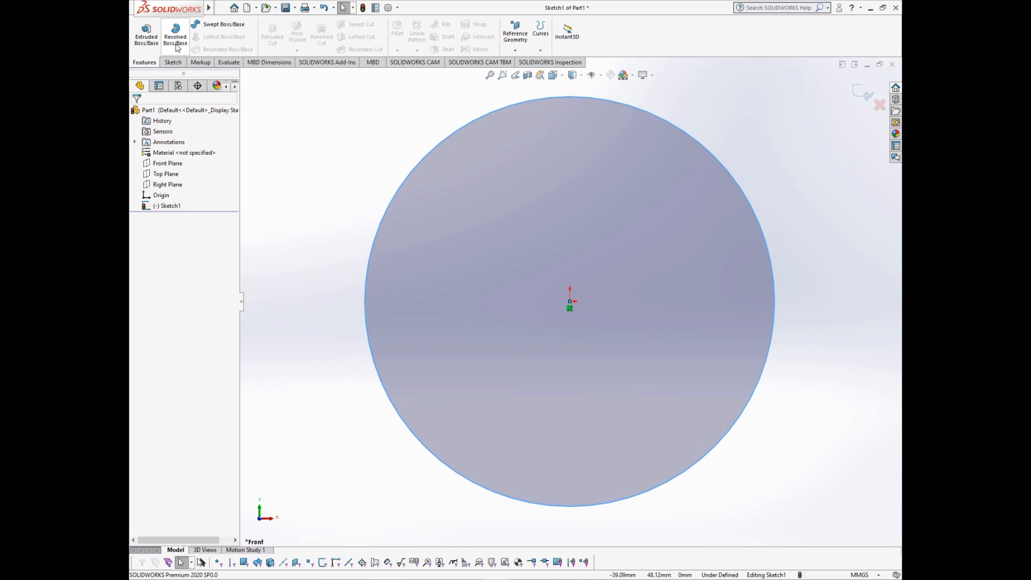
Step: Draw a second circle of about 31 mm radius centred on the origin, inside the existing circle
{"action": "left_click", "coordinate": [173, 62]}
{"action": "left_click", "coordinate": [212, 24]}
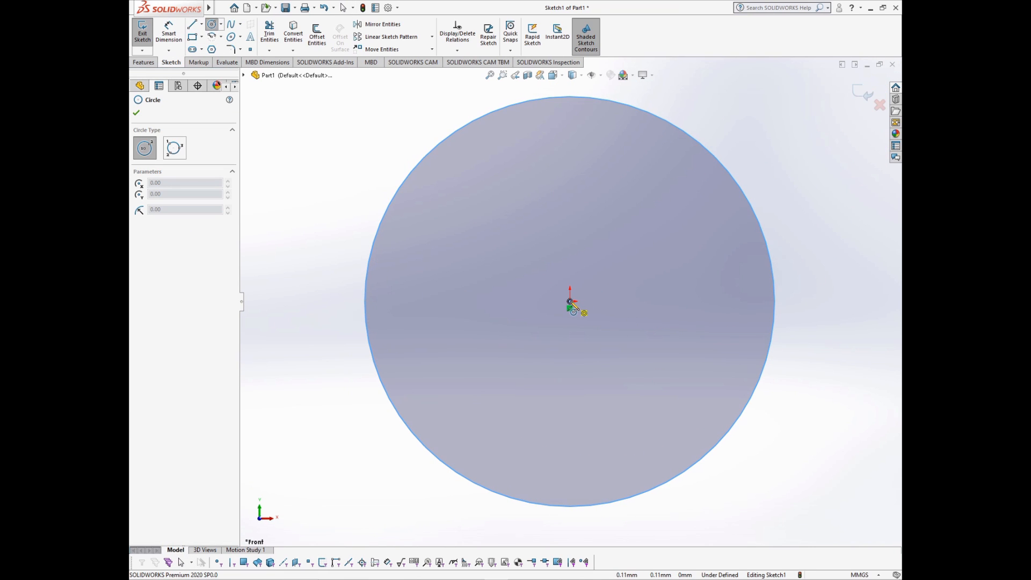
{"action": "left_click", "coordinate": [570, 301]}
{"action": "left_click", "coordinate": [629, 173]}
{"action": "scroll", "coordinate": [632, 247], "scroll_direction": "up", "scroll_amount": 5}
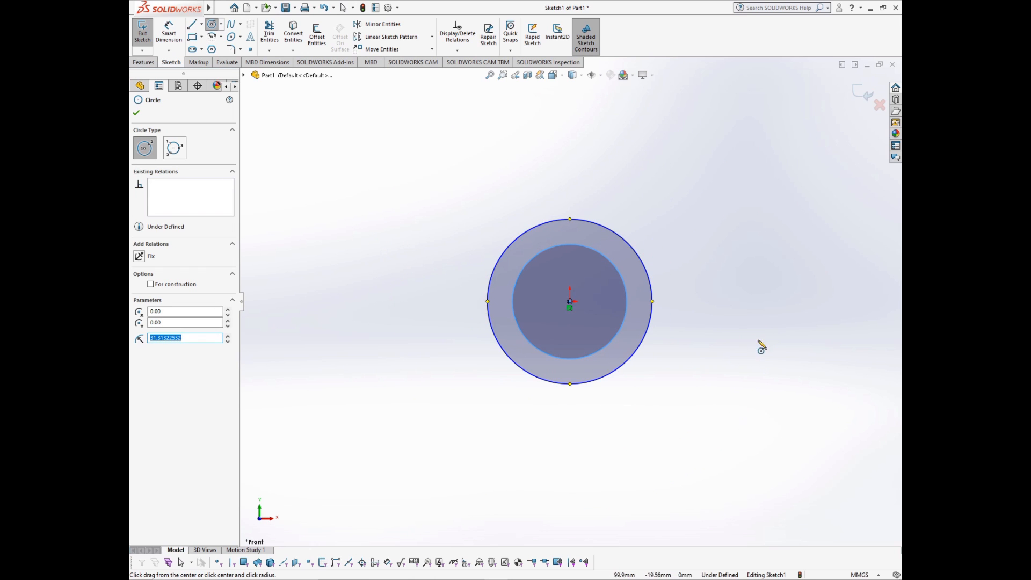
{"action": "key", "text": "Escape"}
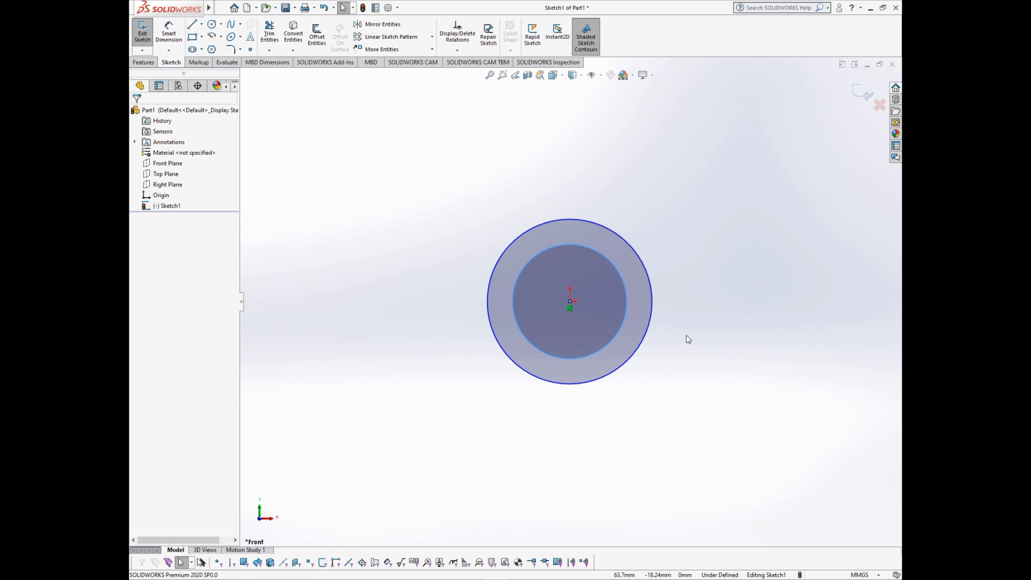
Step: Preview a Blind boss extrusion of the ring between the two circles at 110 mm depth, and cancel it
{"action": "mouse_move", "coordinate": [693, 290]}
{"action": "middle_mouse_down"}
{"action": "mouse_move", "coordinate": [538, 271]}
{"action": "mouse_move", "coordinate": [548, 262]}
{"action": "middle_mouse_up"}
{"action": "left_click", "coordinate": [143, 62]}
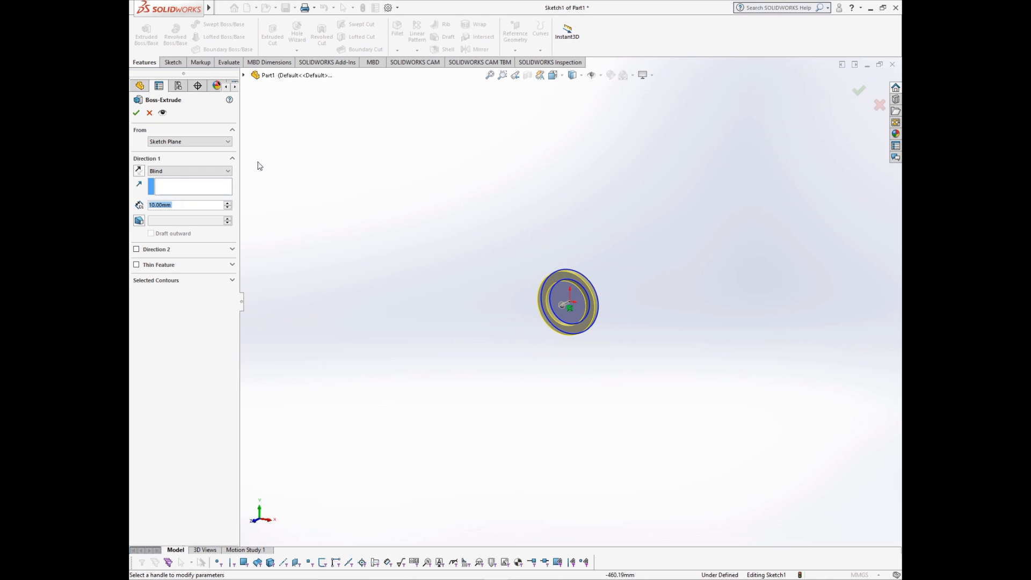
{"action": "scroll", "coordinate": [229, 205], "scroll_direction": "up", "scroll_amount": 10}
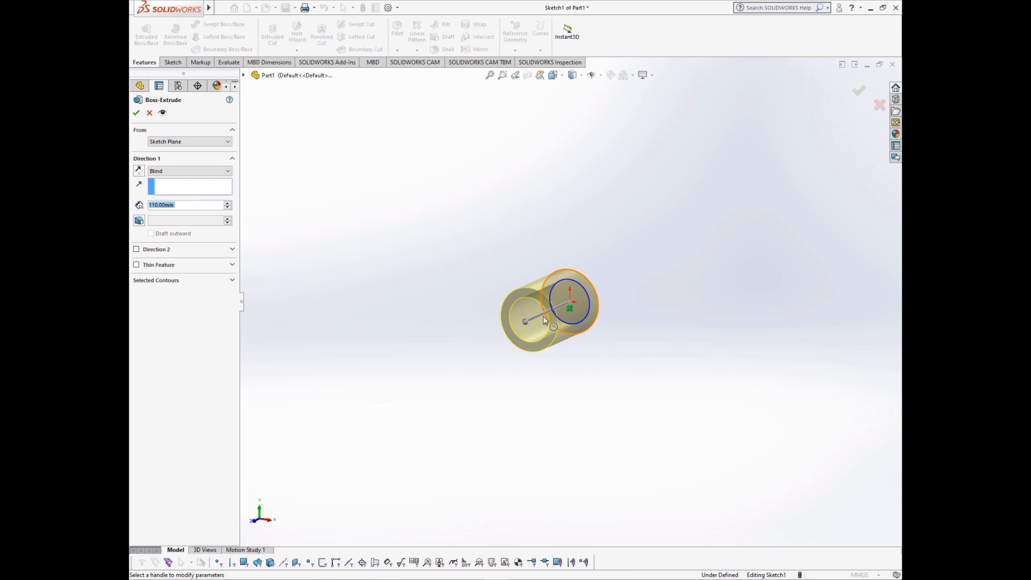
{"action": "scroll", "coordinate": [548, 285], "scroll_direction": "down", "scroll_amount": 3}
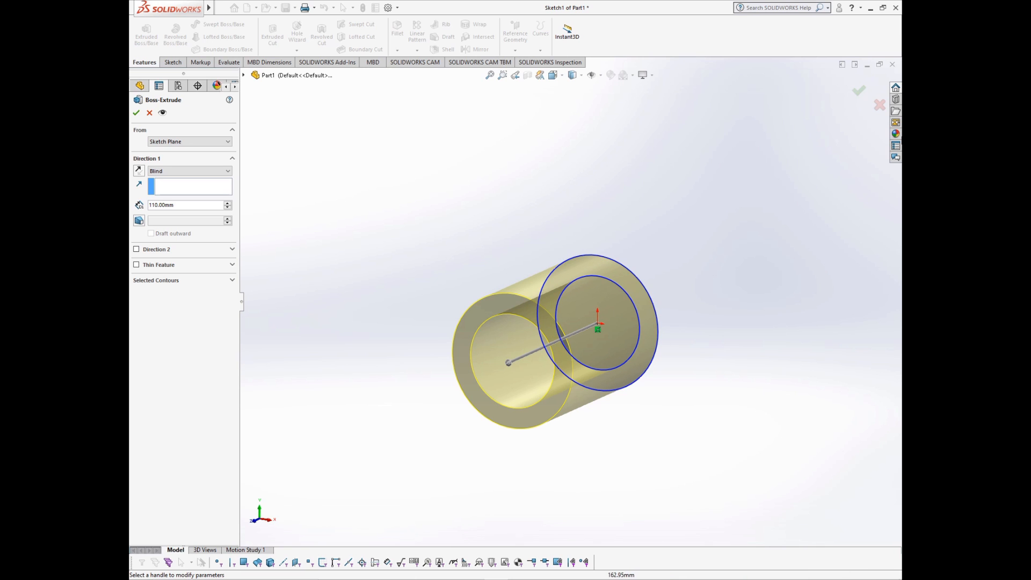
{"action": "left_click", "coordinate": [879, 104]}
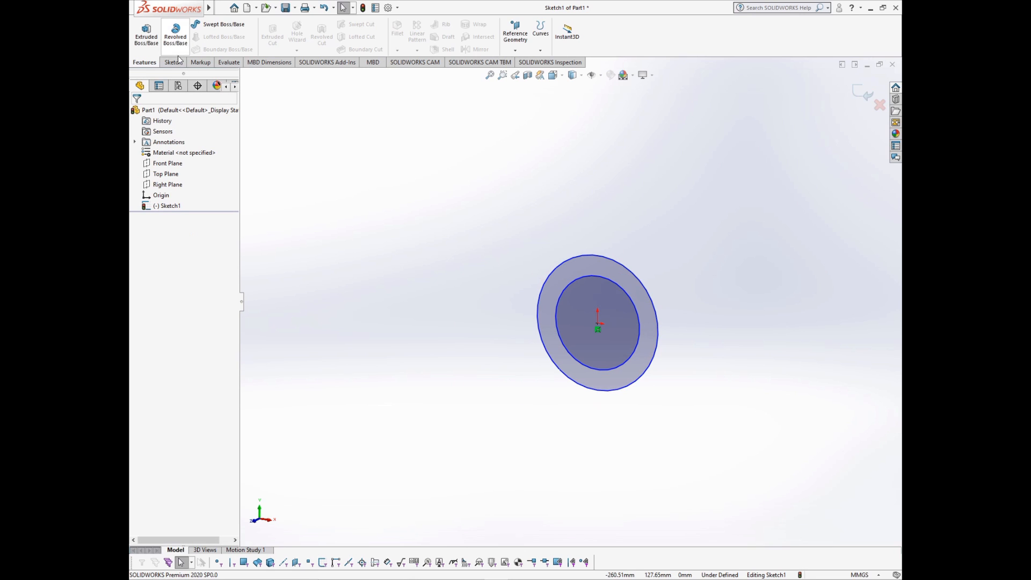
Step: Draw a third circle of about 79 mm radius centred on the origin, around the other two
{"action": "left_click", "coordinate": [173, 62]}
{"action": "left_click", "coordinate": [212, 24]}
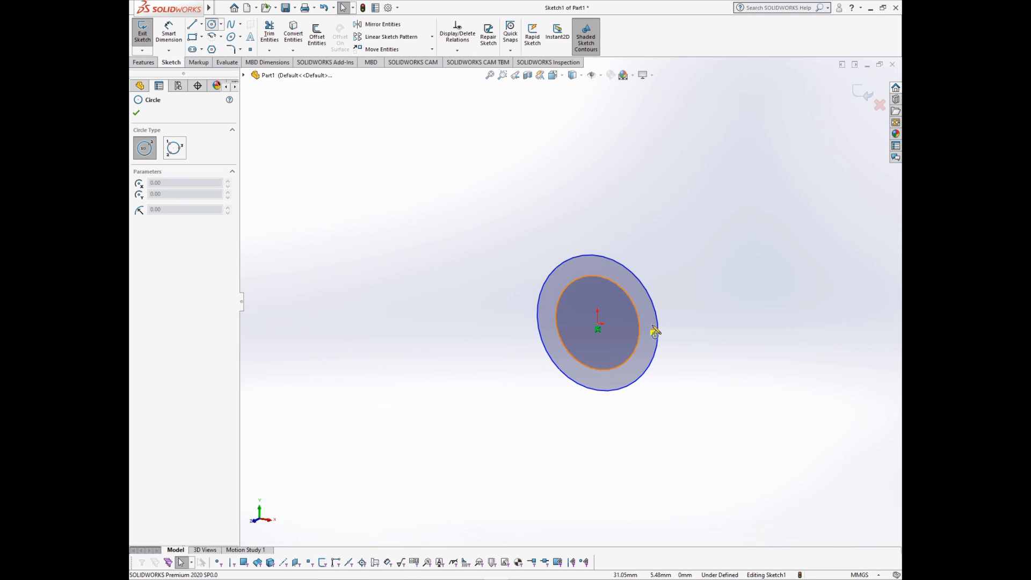
{"action": "left_click_drag", "start_coordinate": [598, 324], "coordinate": [660, 228]}
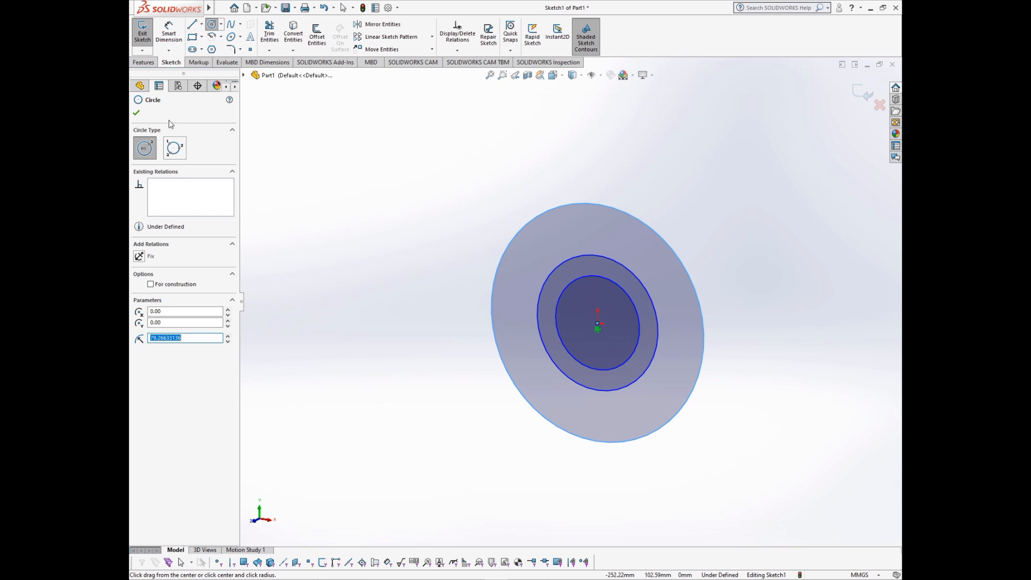
Step: Try to extrude the sketch of three concentric circles as a boss
{"action": "left_click", "coordinate": [154, 62]}
{"action": "left_click", "coordinate": [154, 43]}
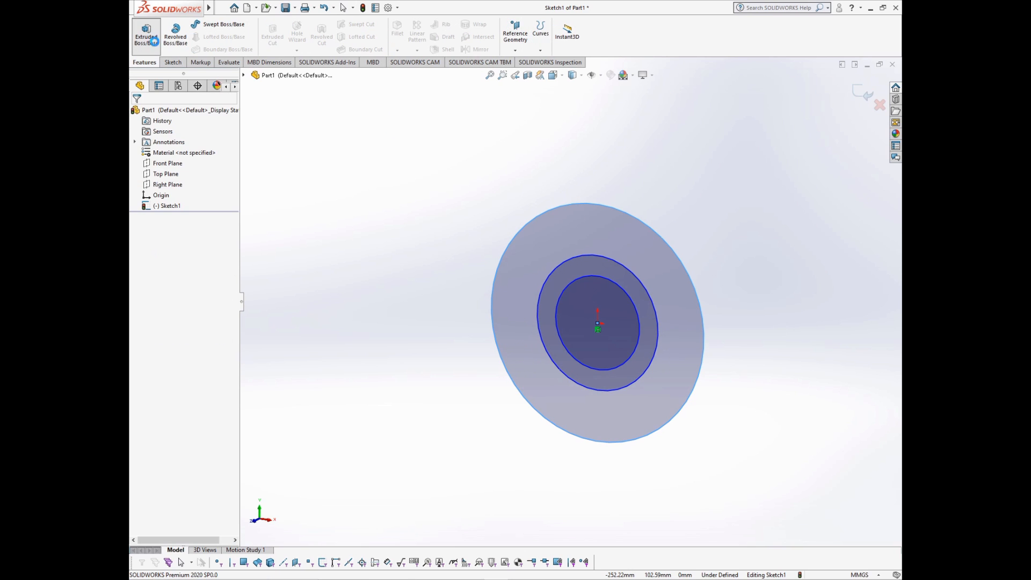
{"action": "left_click", "coordinate": [582, 297]}
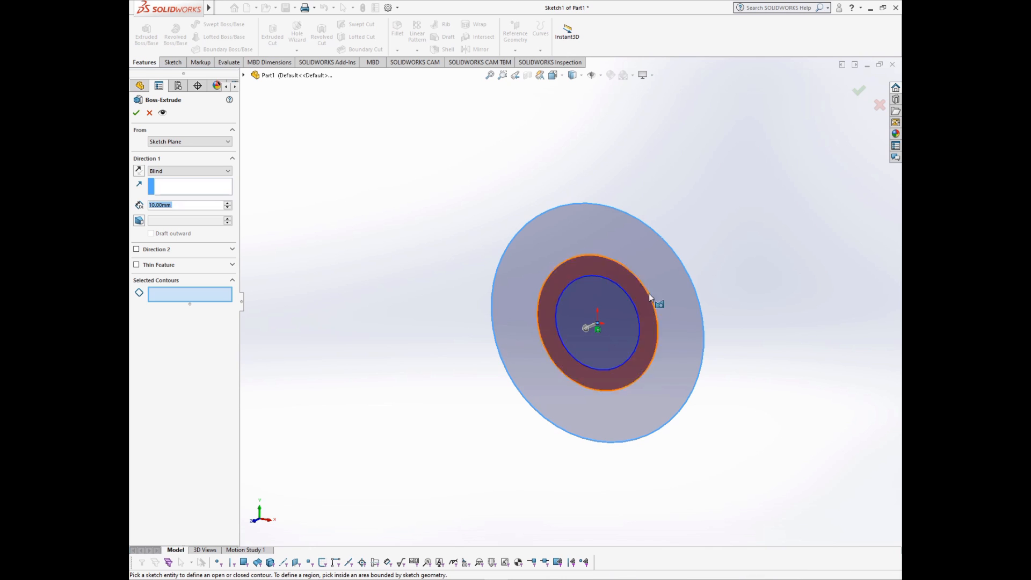
Step: Discard all changes to the current sketch and start a new sketch on the Front Plane
{"action": "left_click", "coordinate": [876, 106]}
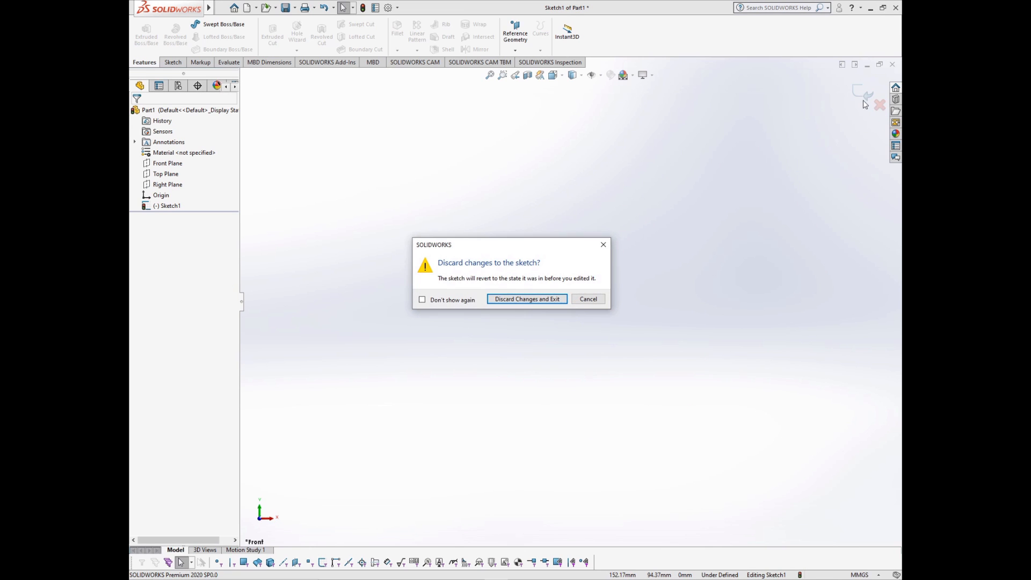
{"action": "left_click", "coordinate": [555, 299]}
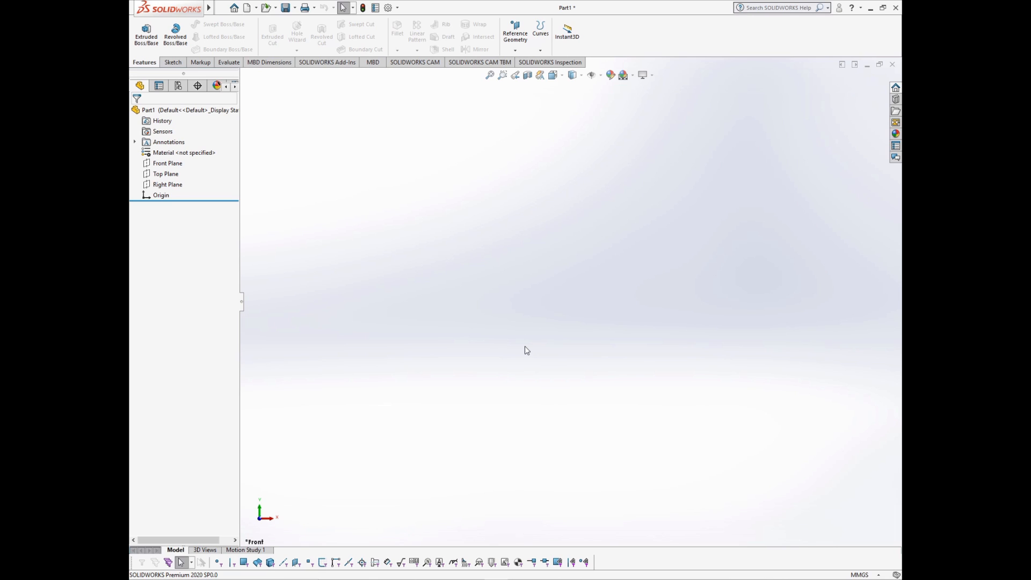
{"action": "left_click", "coordinate": [167, 164]}
{"action": "left_click", "coordinate": [178, 154]}
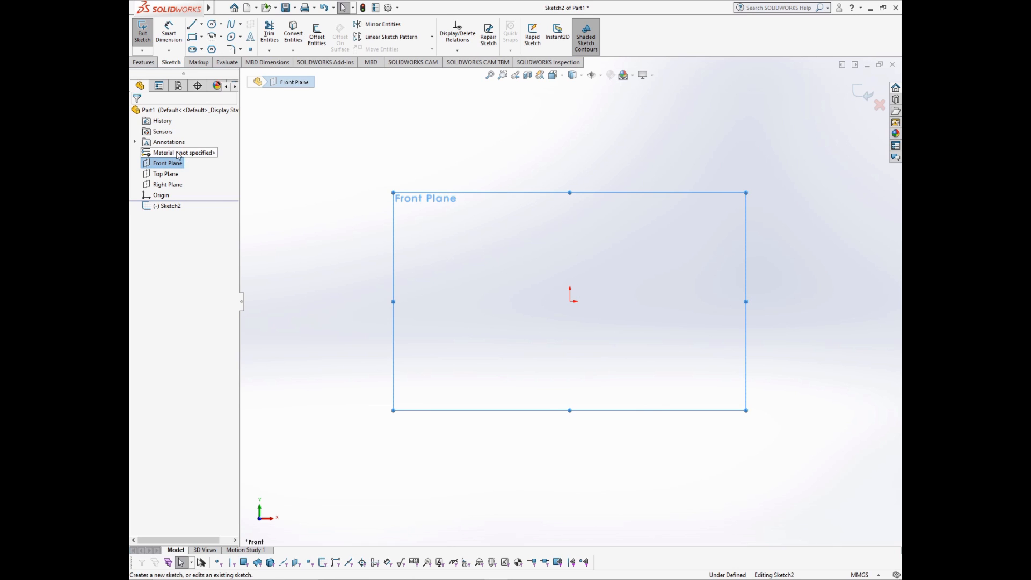
Step: Draw a center rectangle about 49 mm wide and 70 mm high to the left of the origin
{"action": "left_click", "coordinate": [202, 37]}
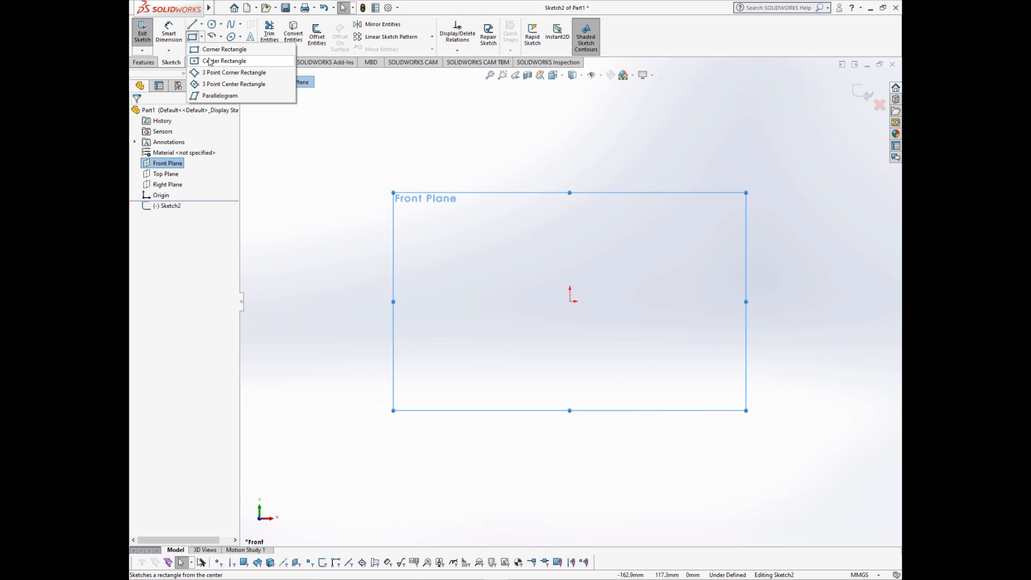
{"action": "left_click", "coordinate": [215, 65]}
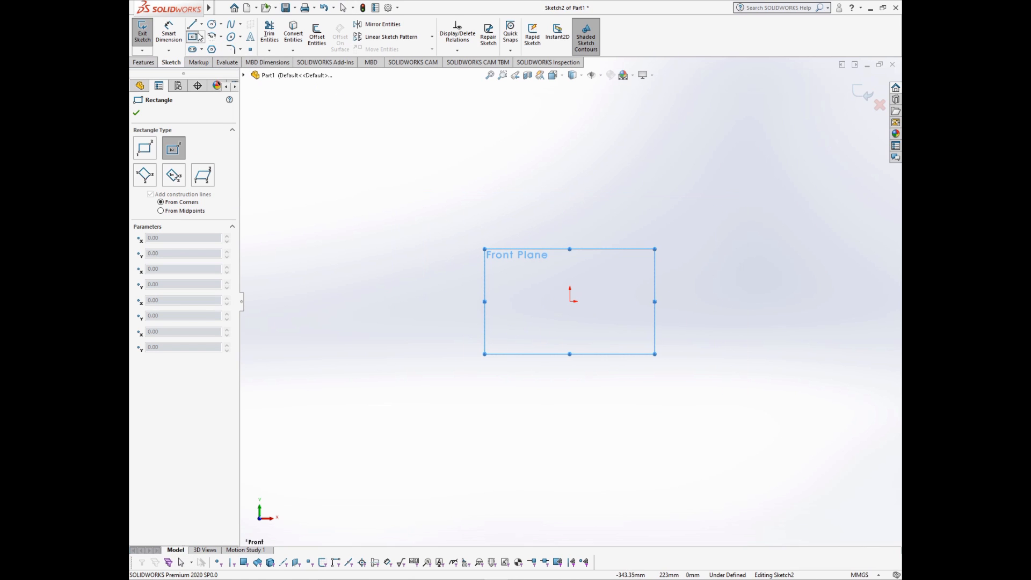
{"action": "left_click", "coordinate": [192, 25]}
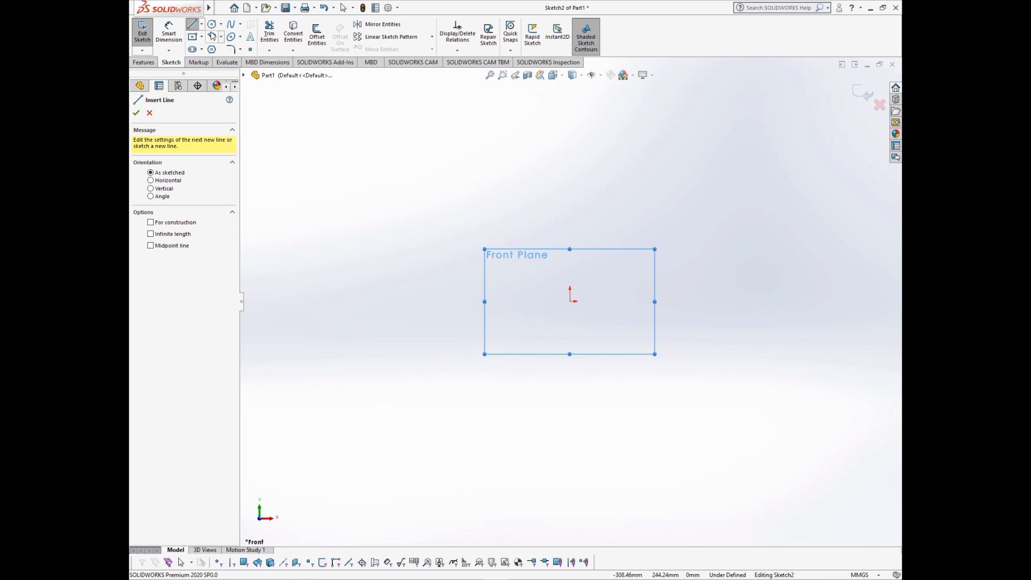
{"action": "left_click", "coordinate": [192, 37]}
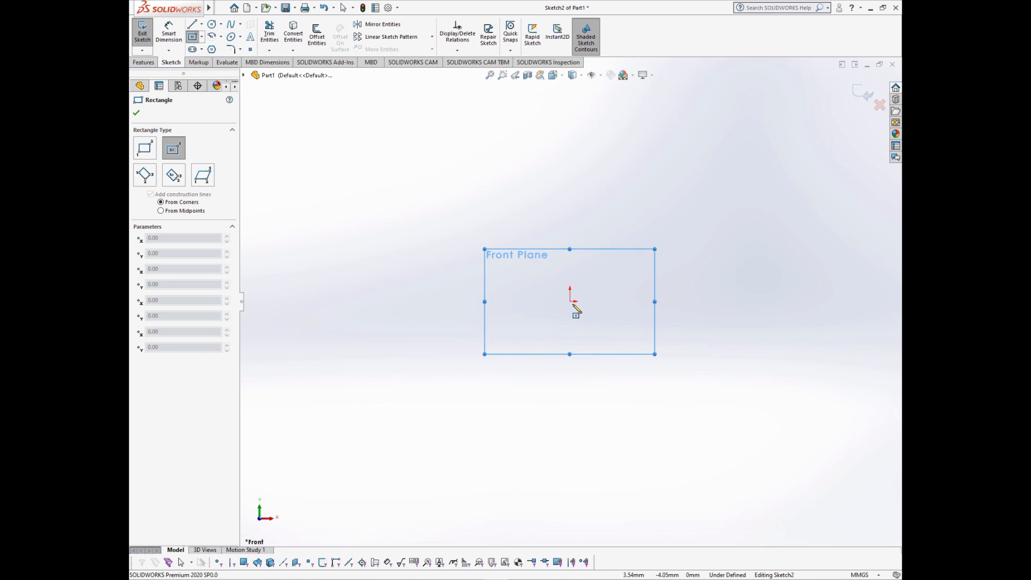
{"action": "scroll", "coordinate": [604, 289], "scroll_direction": "down", "scroll_amount": 2}
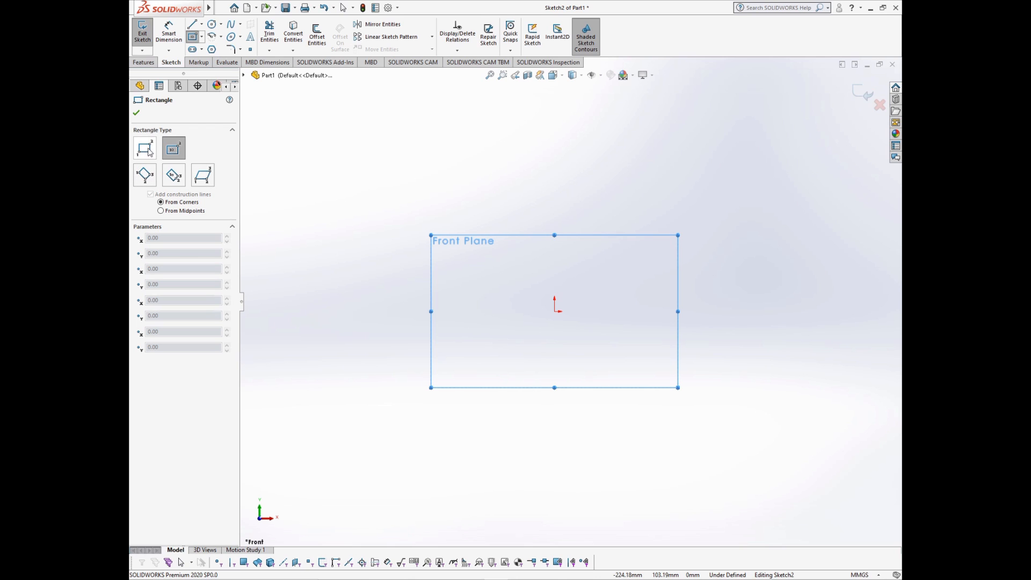
{"action": "left_click", "coordinate": [446, 281]}
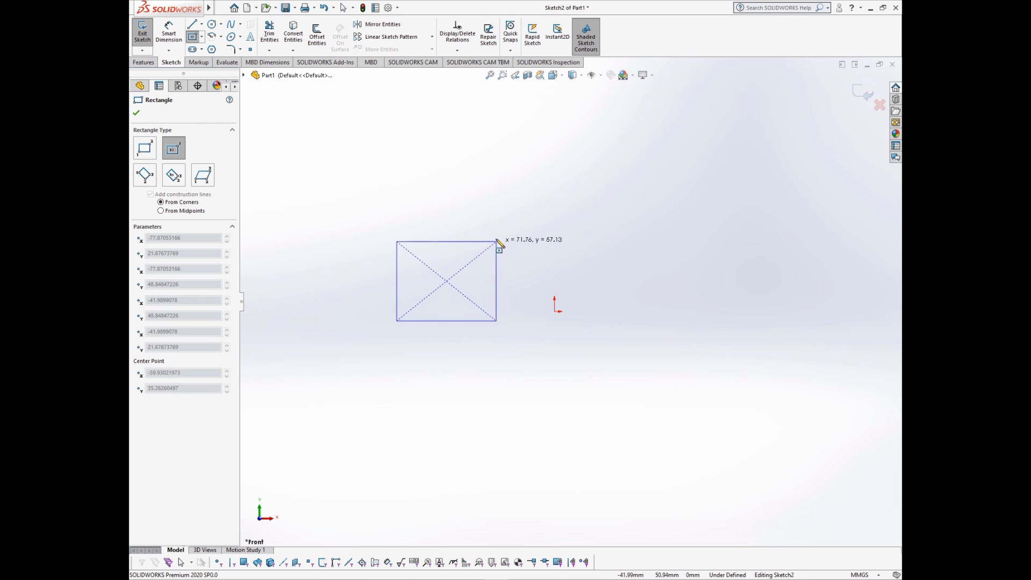
{"action": "left_click", "coordinate": [481, 233]}
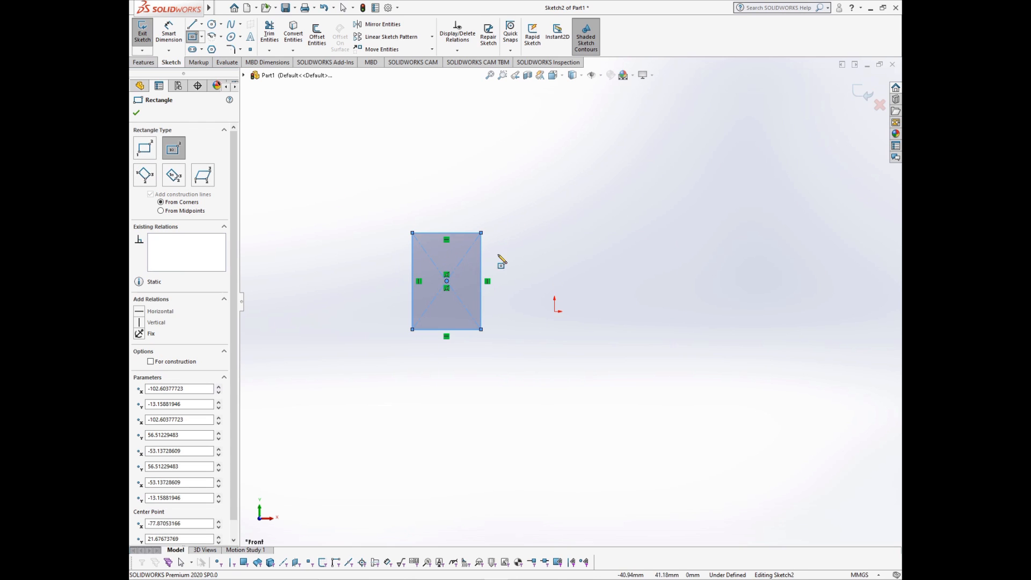
Step: Draw a corner rectangle about 77 mm wide and 68 mm high above and left of the origin, and undo it
{"action": "key", "text": "Escape"}
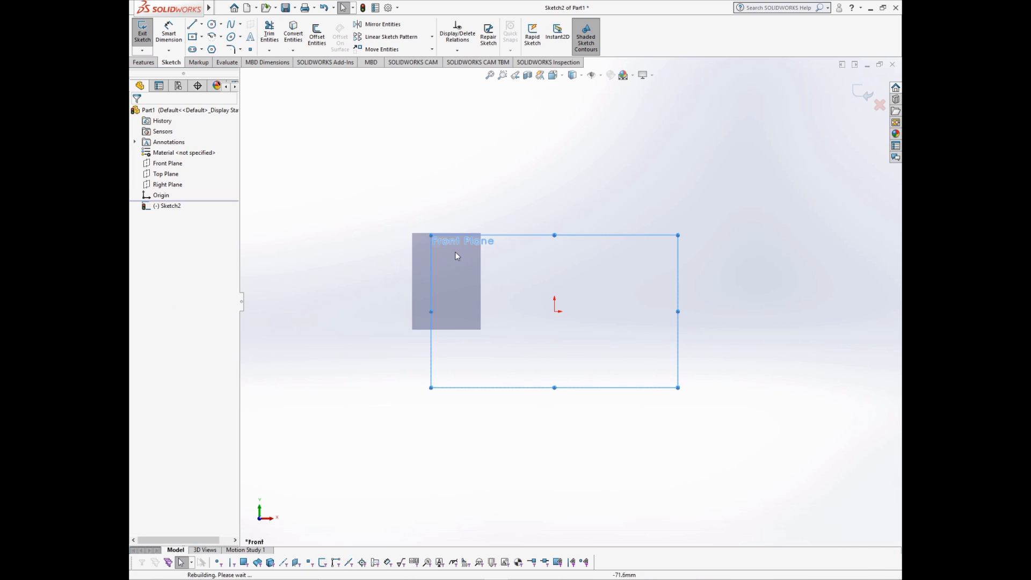
{"action": "left_click", "coordinate": [197, 39]}
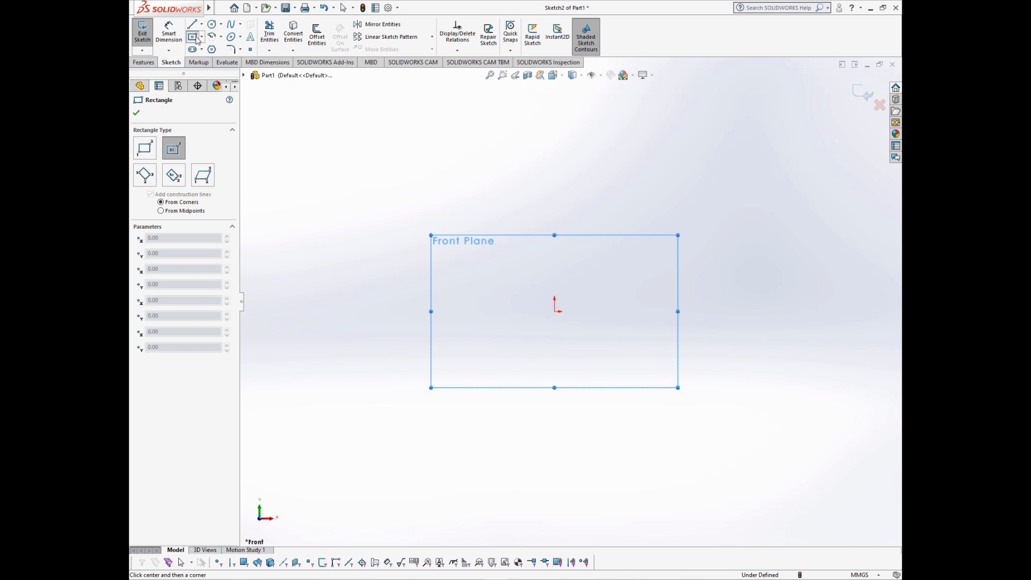
{"action": "left_click", "coordinate": [144, 148]}
{"action": "left_click", "coordinate": [444, 306]}
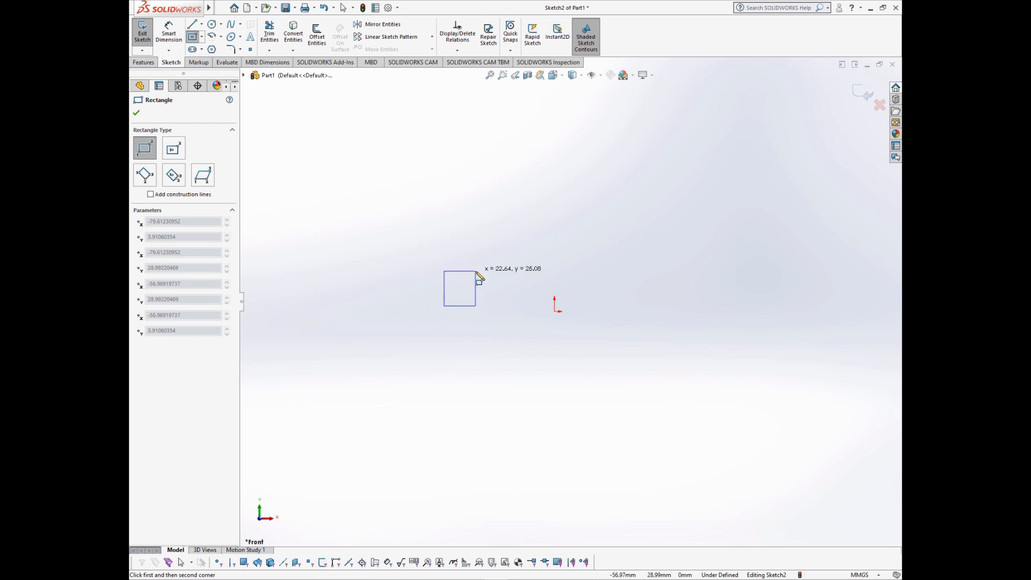
{"action": "left_click", "coordinate": [552, 211]}
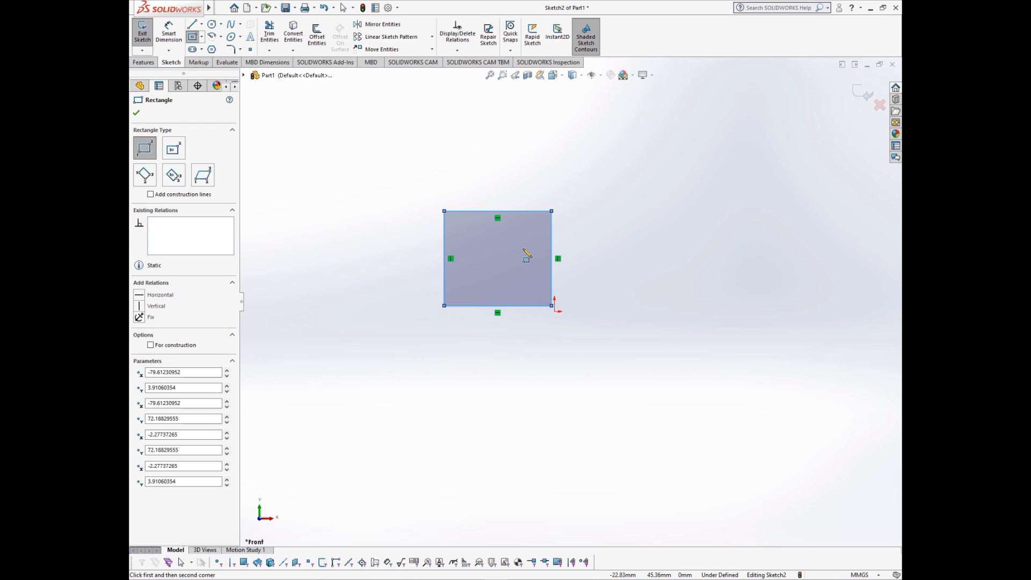
{"action": "key", "text": "ctrl+z"}
Step: Draw a center rectangle about 63 mm wide and 73 mm high below and right of the origin, and undo it
{"action": "left_click", "coordinate": [203, 37]}
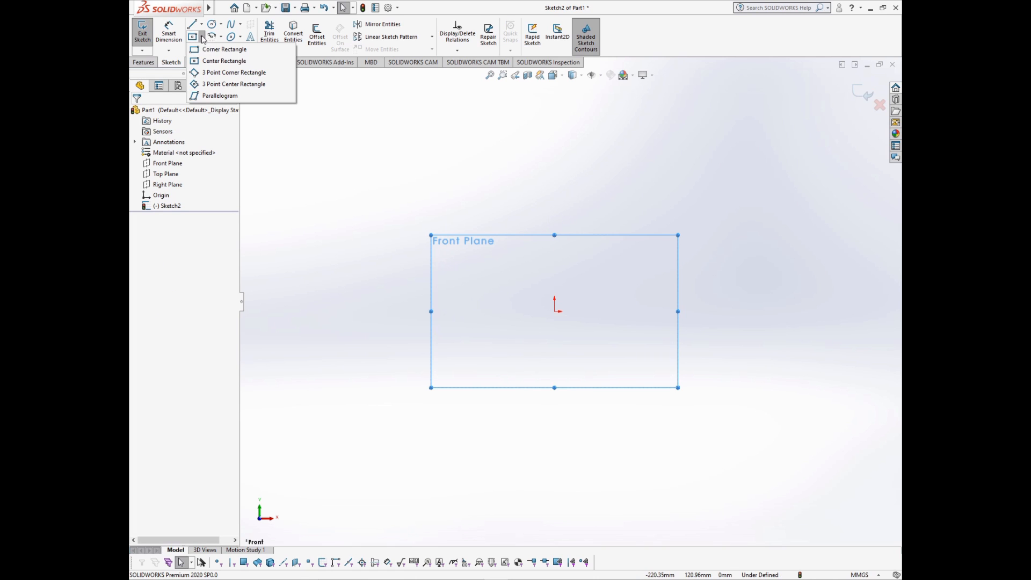
{"action": "left_click", "coordinate": [206, 61]}
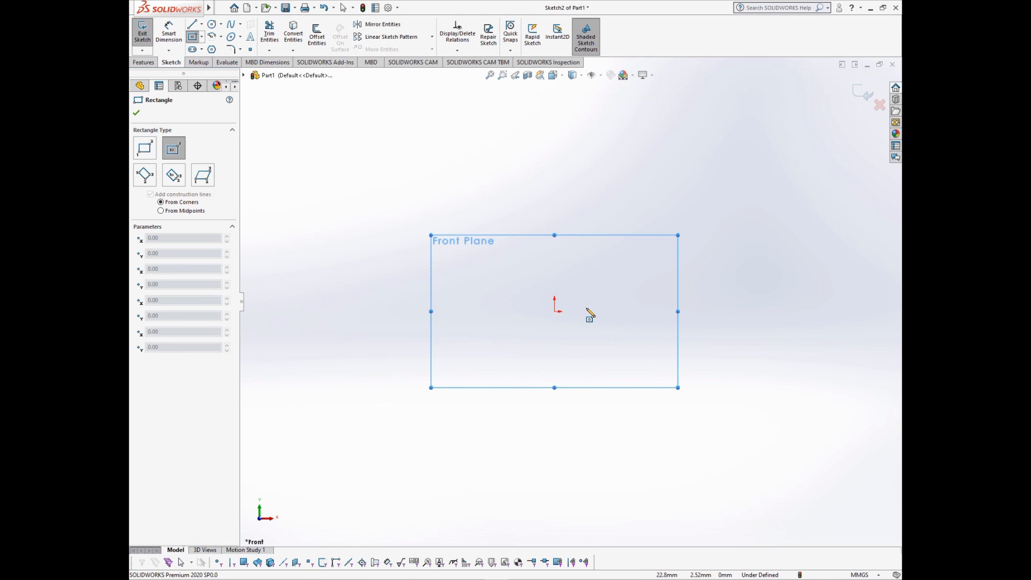
{"action": "left_click", "coordinate": [624, 362]}
{"action": "left_click", "coordinate": [668, 312]}
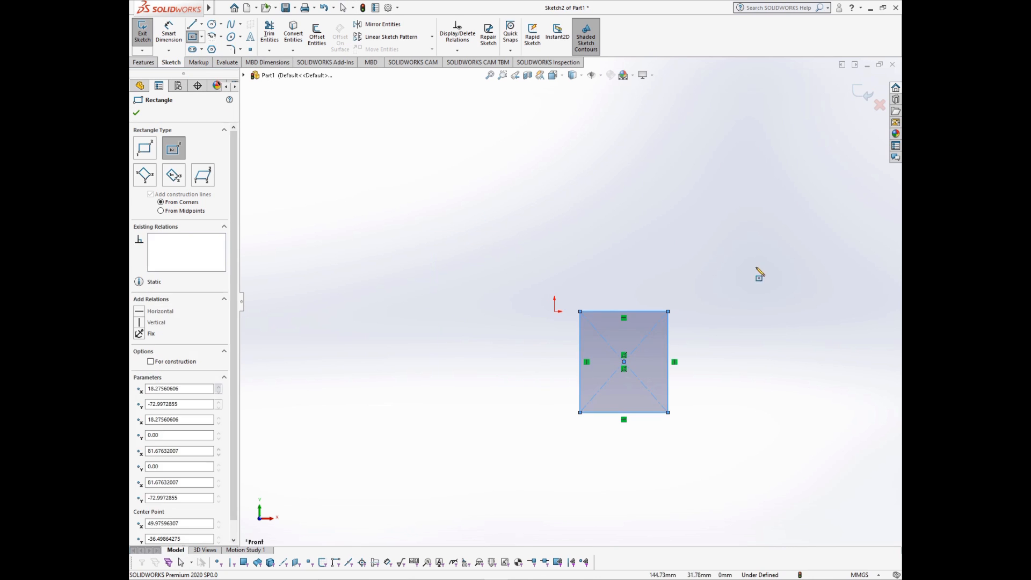
{"action": "key", "text": "Escape"}
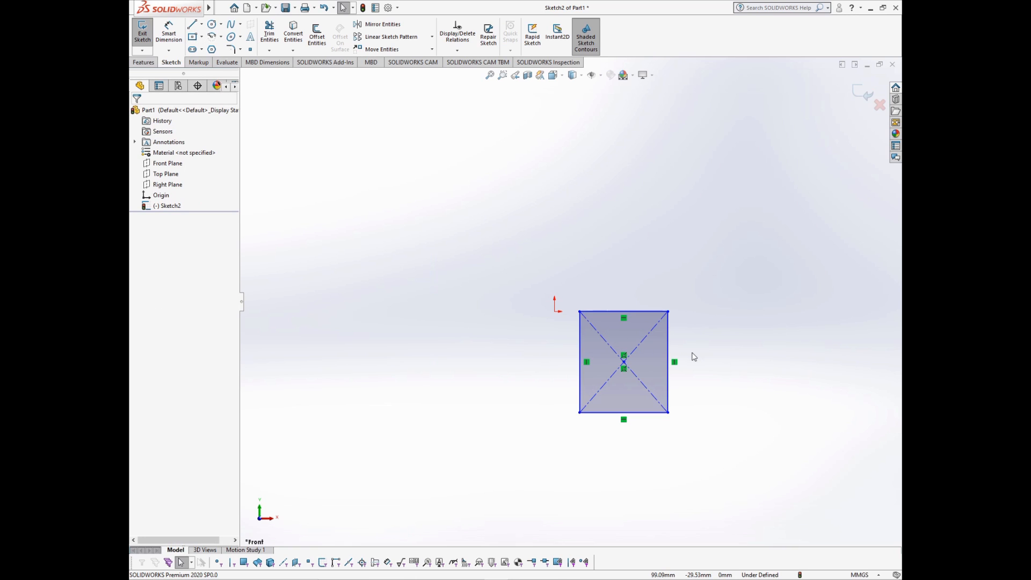
{"action": "key", "text": "ctrl+z"}
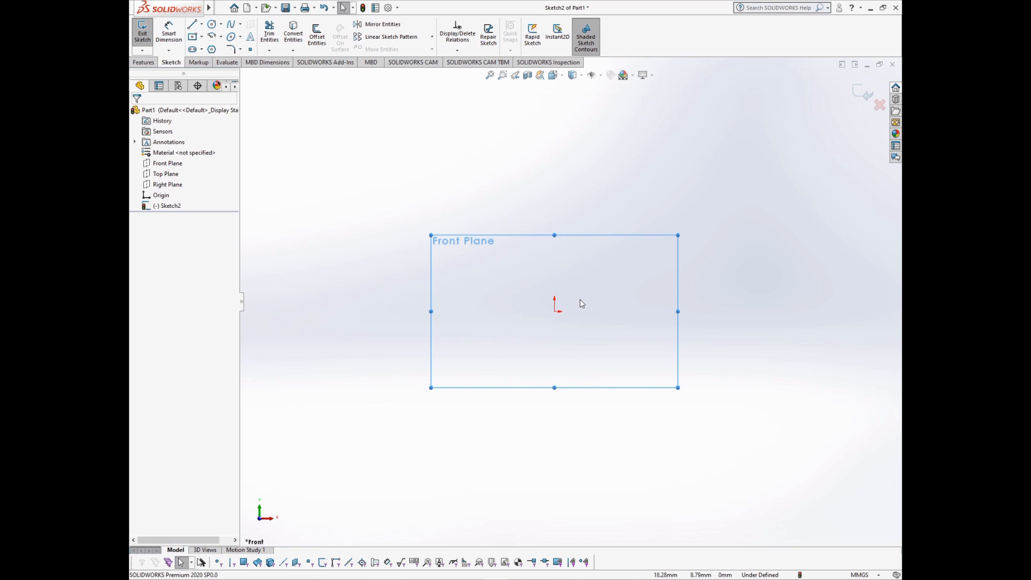
Step: Draw a center rectangle centred on the origin and resize it from its corner to about 69 mm wide and 84 mm high
{"action": "left_click", "coordinate": [197, 40]}
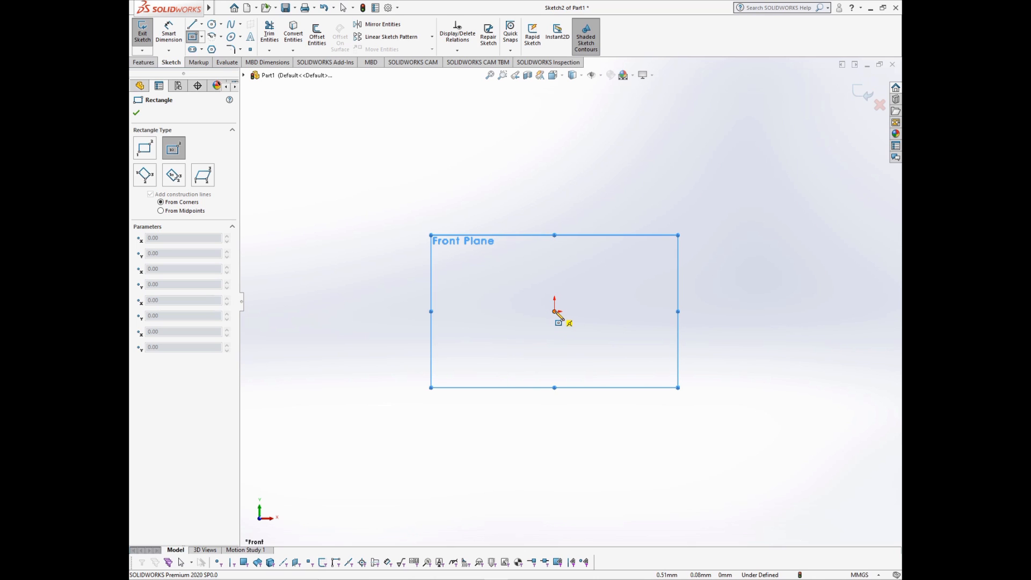
{"action": "left_click", "coordinate": [556, 311]}
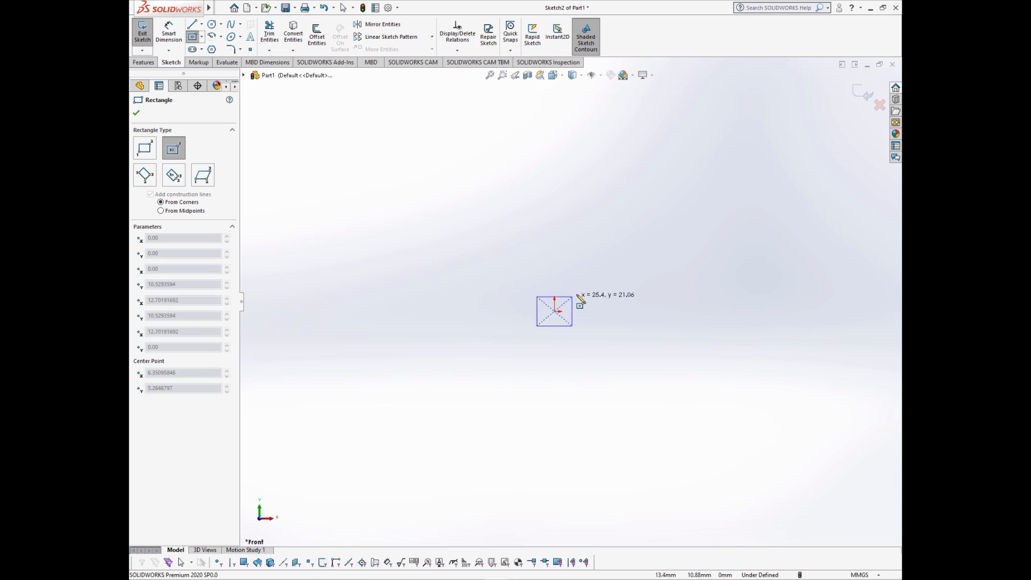
{"action": "left_click", "coordinate": [630, 229]}
{"action": "key", "text": "Escape"}
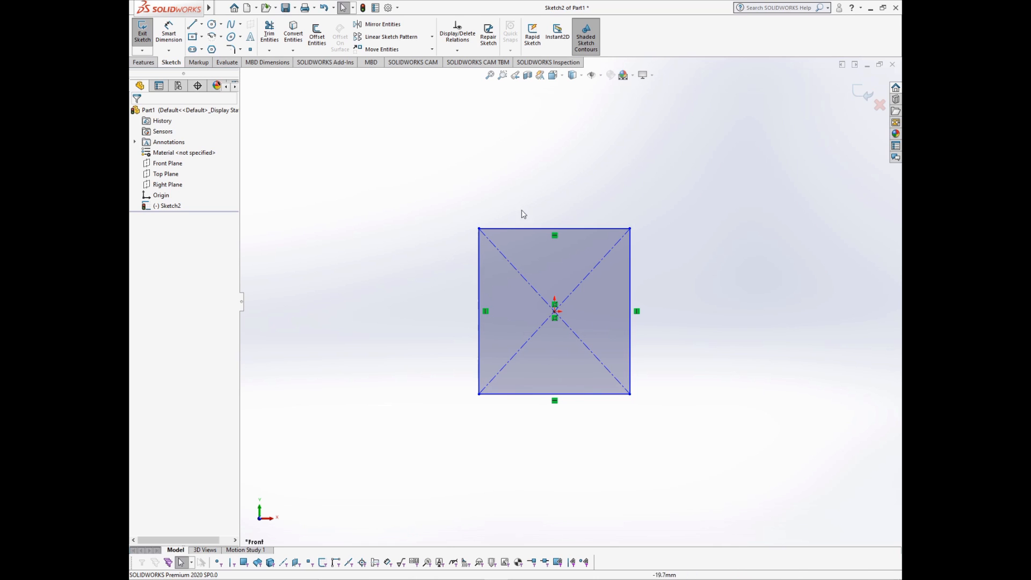
{"action": "scroll", "coordinate": [558, 313], "scroll_direction": "down", "scroll_amount": 2}
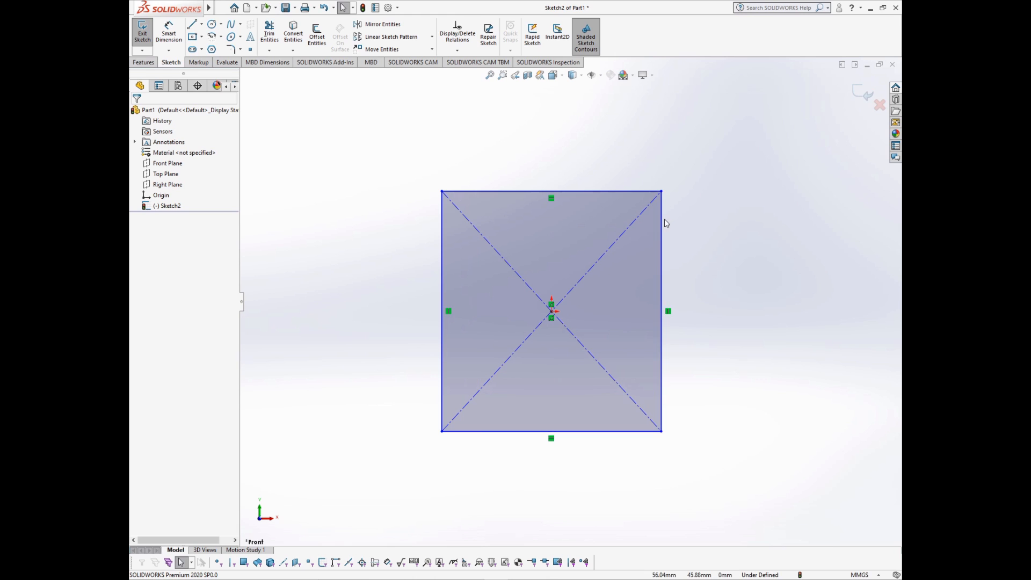
{"action": "left_click_drag", "start_coordinate": [661, 191], "coordinate": [622, 227]}
{"action": "left_click", "coordinate": [679, 255]}
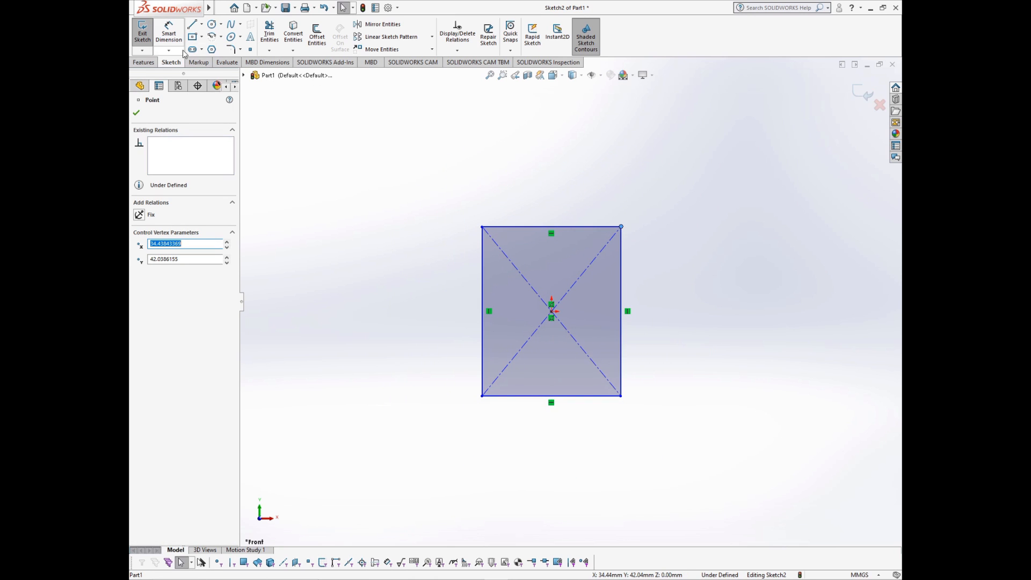
Step: Dimension the origin-centred rectangle to 70 mm wide and 50 mm high
{"action": "left_click", "coordinate": [171, 39]}
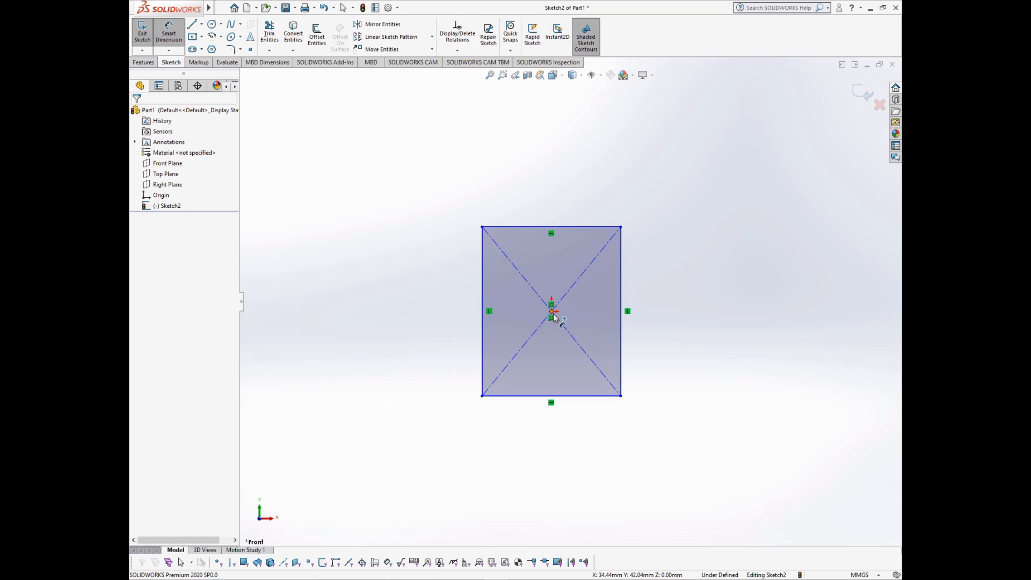
{"action": "left_click", "coordinate": [554, 230]}
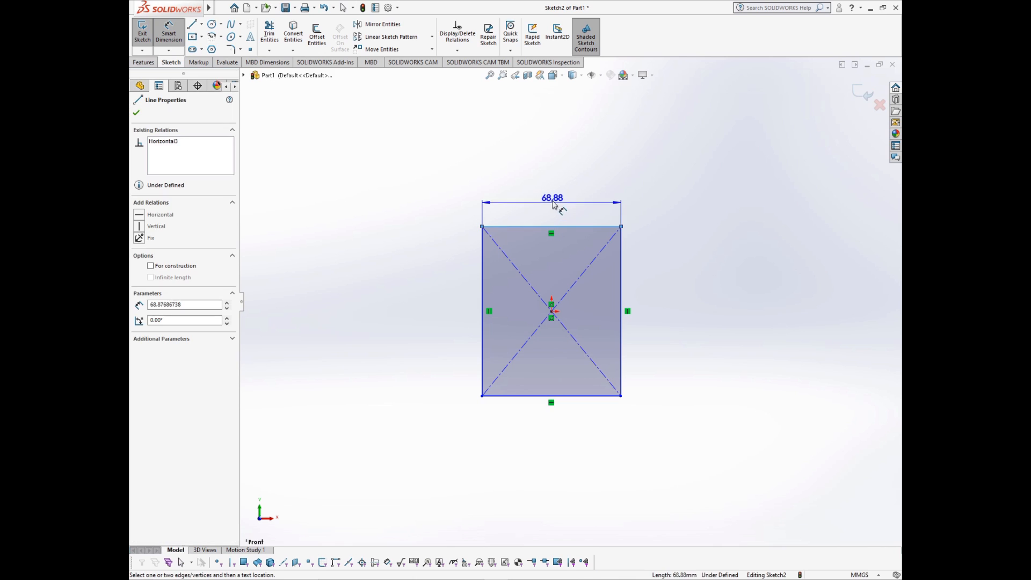
{"action": "left_click", "coordinate": [553, 194]}
{"action": "type", "text": "70"}
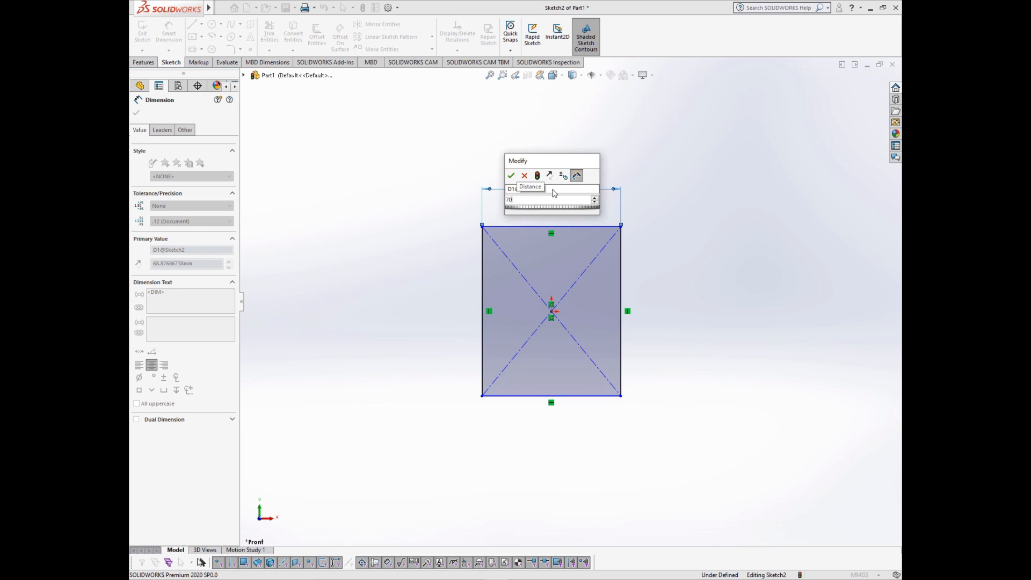
{"action": "key", "text": "Return"}
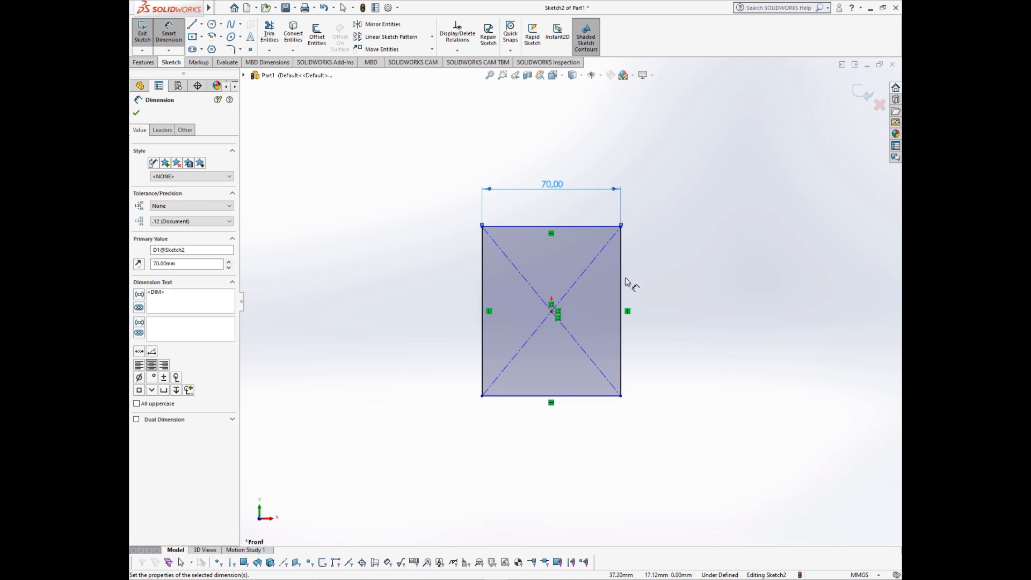
{"action": "left_click", "coordinate": [622, 283]}
{"action": "left_click", "coordinate": [651, 284]}
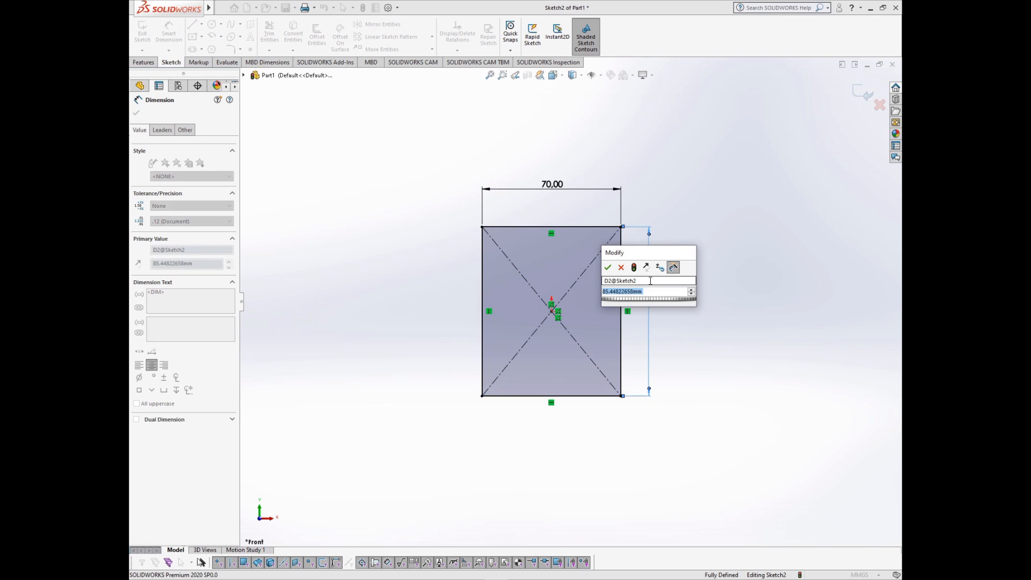
{"action": "type", "text": "50"}
{"action": "key", "text": "Return"}
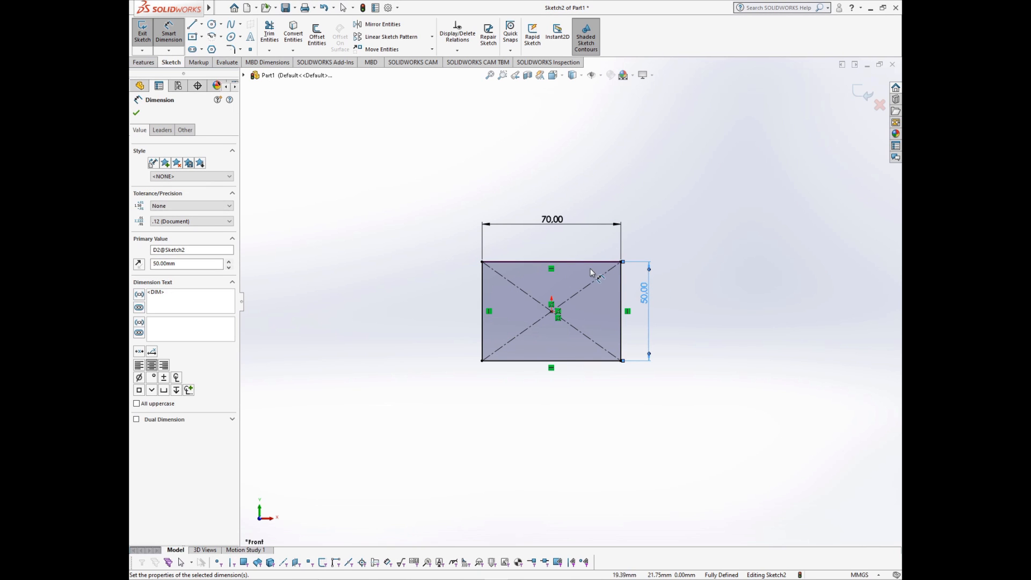
{"action": "key", "text": "Escape"}
Step: Try to move the dimensioned rectangle by its corners, and highlight the origin at its centre
{"action": "left_click", "coordinate": [624, 258]}
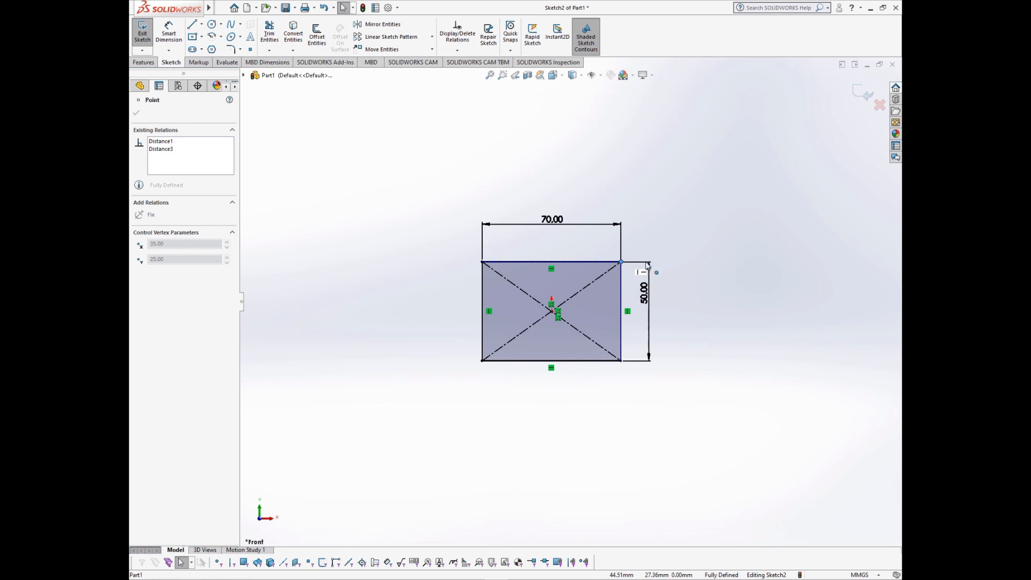
{"action": "key", "text": "Escape"}
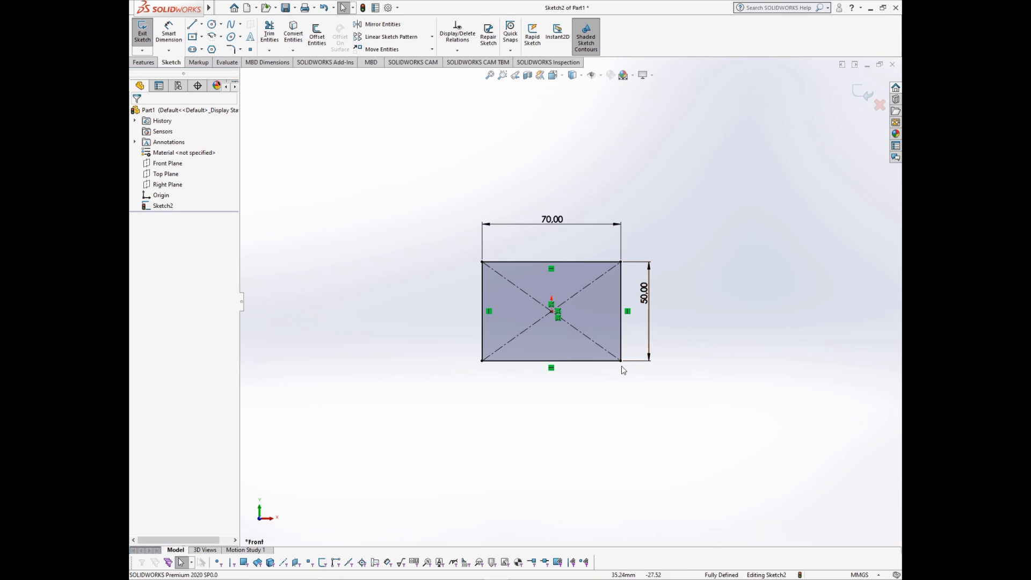
{"action": "left_click_drag", "start_coordinate": [621, 361], "coordinate": [692, 403]}
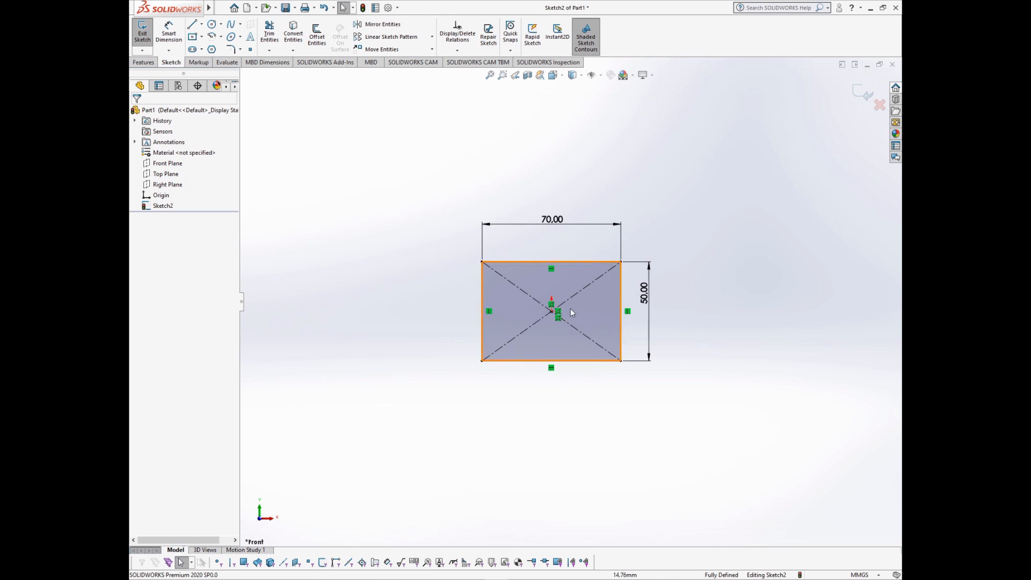
{"action": "scroll", "coordinate": [570, 308], "scroll_direction": "down", "scroll_amount": 2}
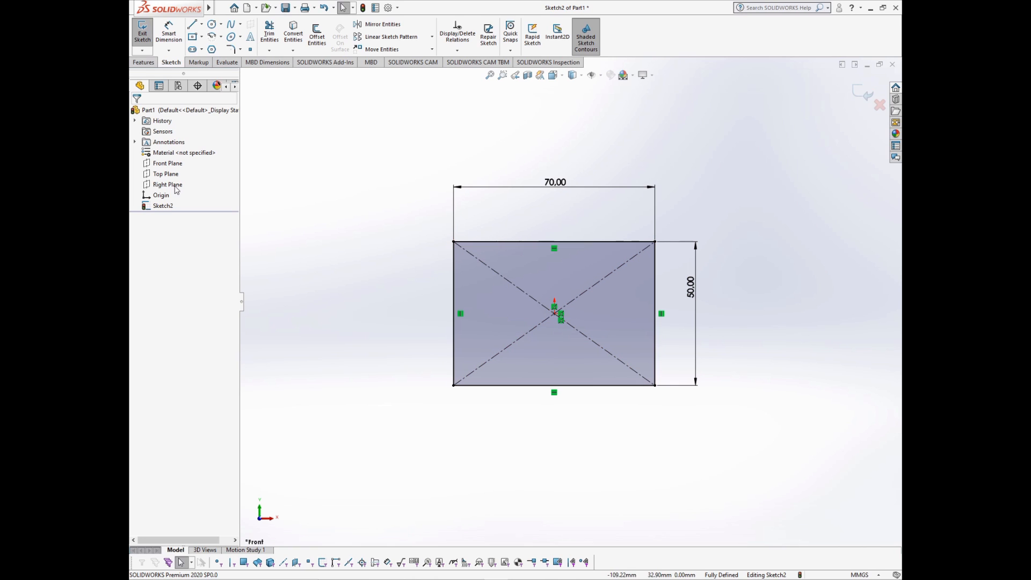
{"action": "left_click", "coordinate": [161, 196]}
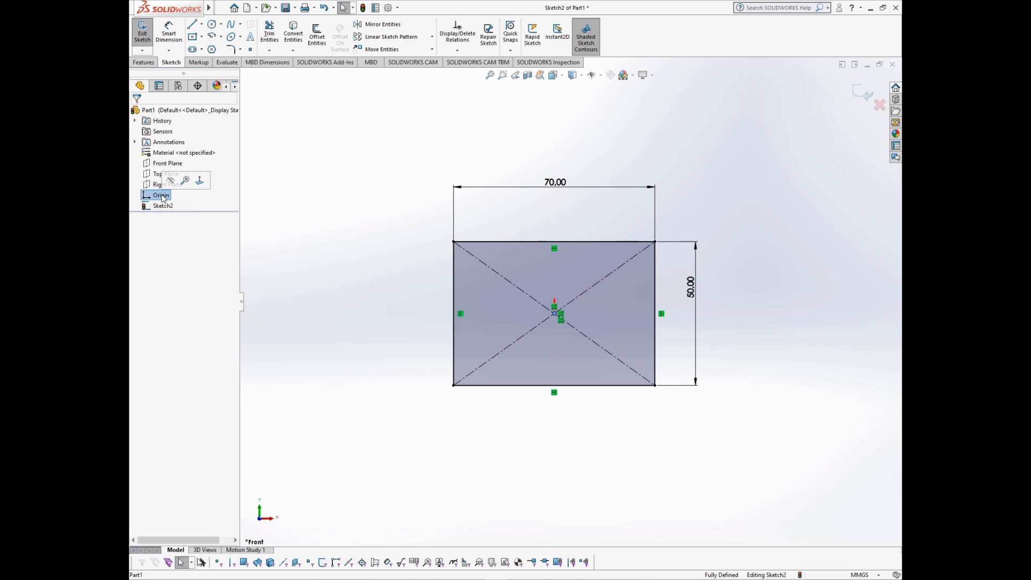
{"action": "left_click", "coordinate": [798, 301]}
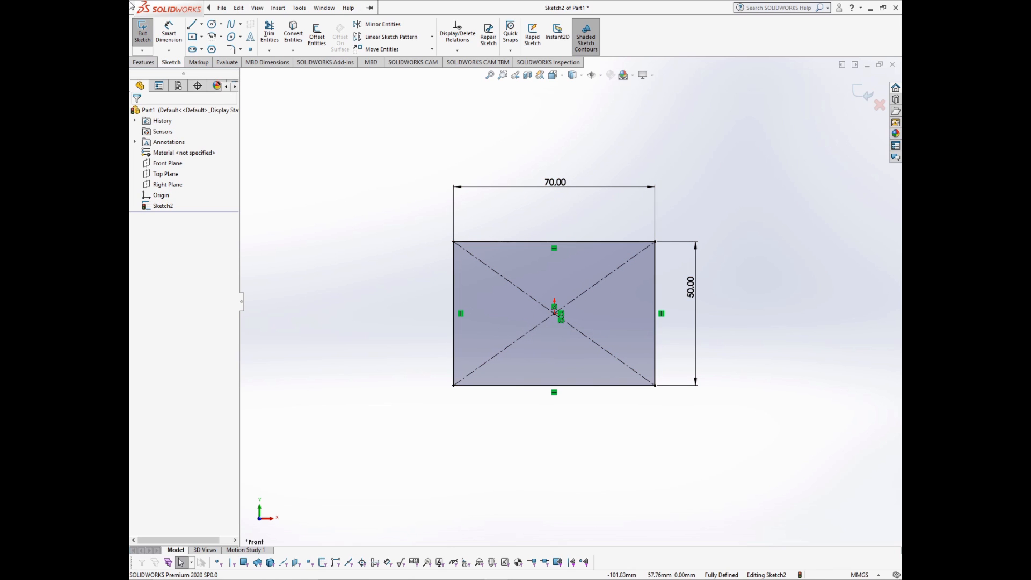
Step: Draw a small center rectangle above and left of the 70 by 50 mm rectangle and dimension it 20 mm wide and 20 mm high
{"action": "left_click", "coordinate": [295, 186]}
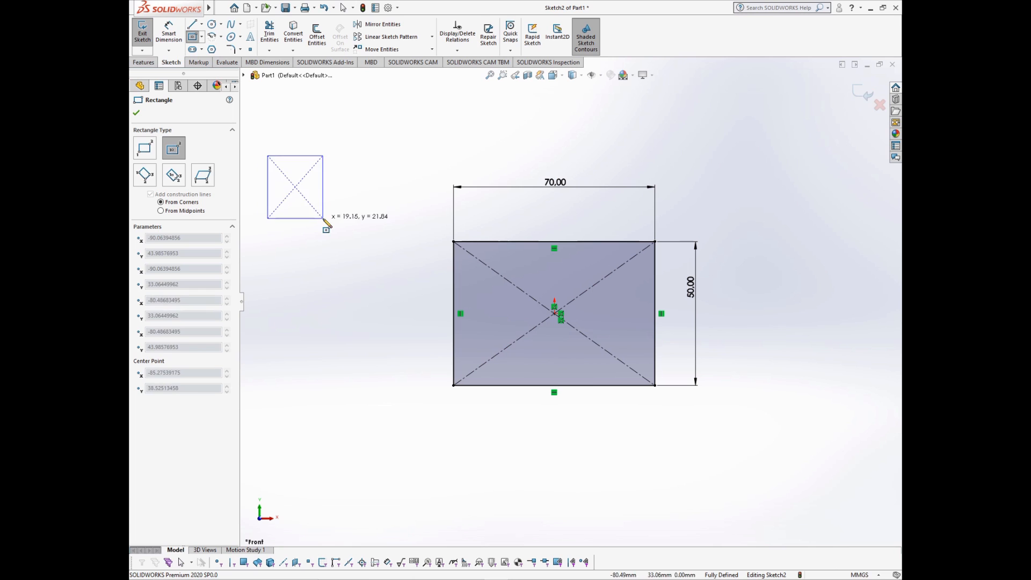
{"action": "left_click", "coordinate": [323, 218]}
{"action": "right_click_drag", "start_coordinate": [352, 153], "coordinate": [333, 101]}
{"action": "left_click", "coordinate": [306, 156]}
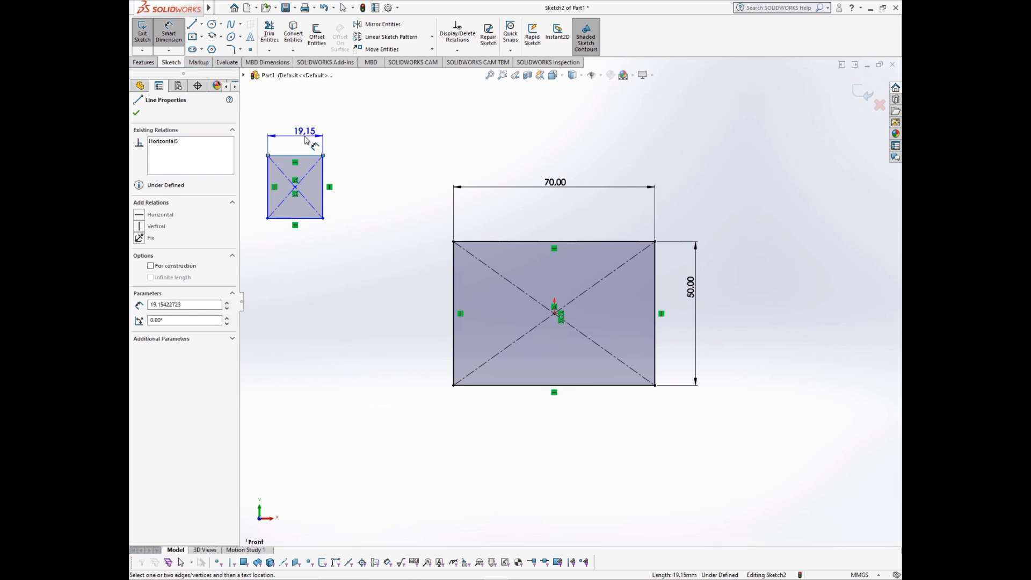
{"action": "left_click", "coordinate": [307, 140]}
{"action": "type", "text": "20"}
{"action": "key", "text": "Return"}
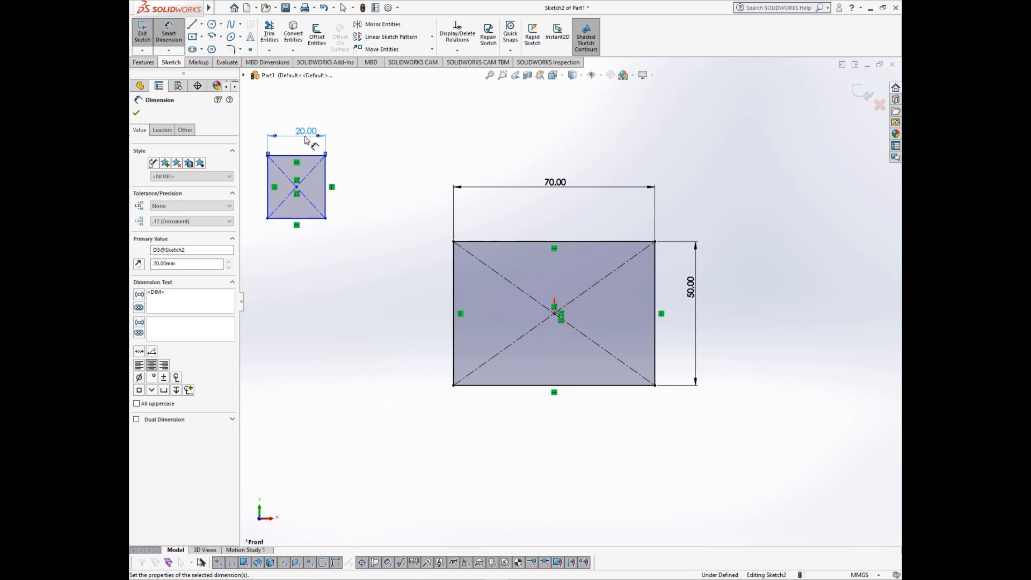
{"action": "left_click", "coordinate": [325, 185]}
{"action": "left_click", "coordinate": [346, 187]}
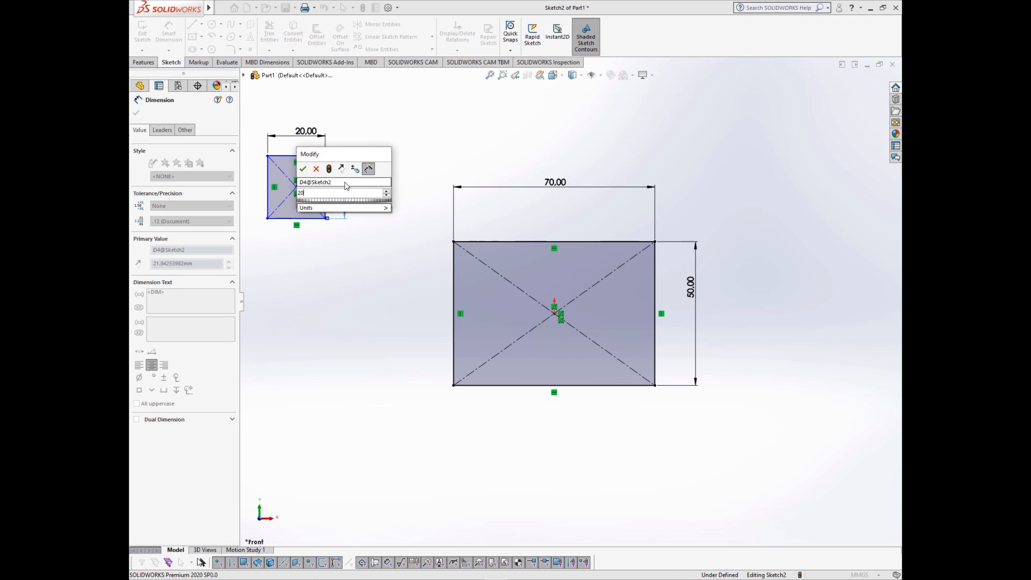
{"action": "type", "text": "20"}
{"action": "key", "text": "Return"}
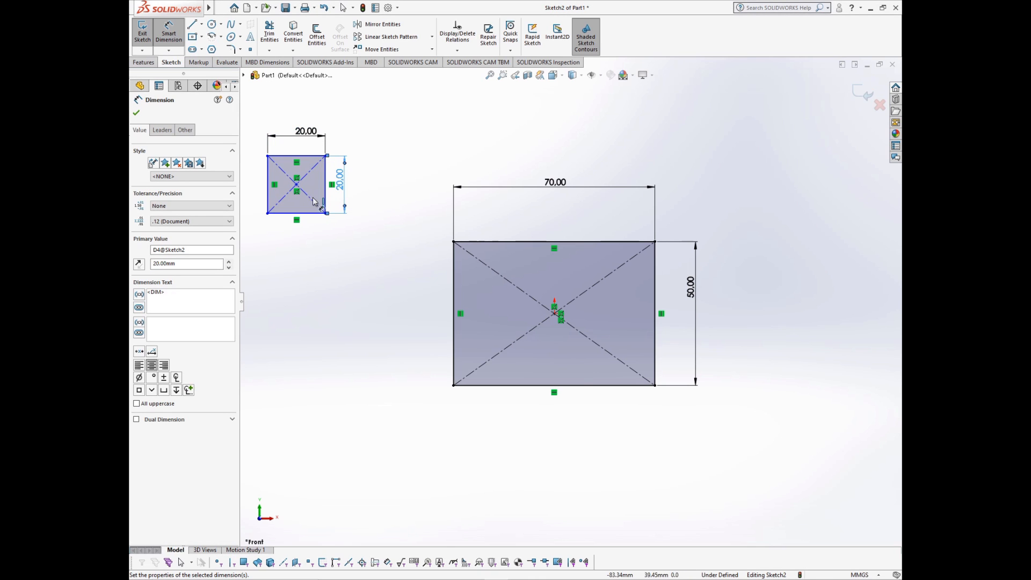
{"action": "key", "text": "Escape"}
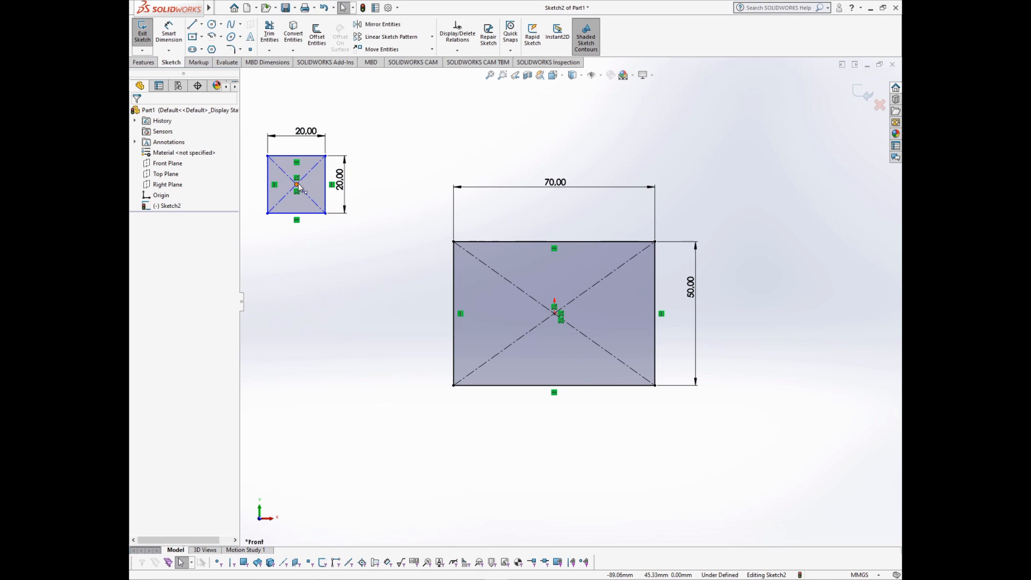
Step: Move the 20 mm square down in the sketch, beside the lower part of the large rectangle's left edge
{"action": "left_click_drag", "start_coordinate": [297, 185], "coordinate": [333, 252]}
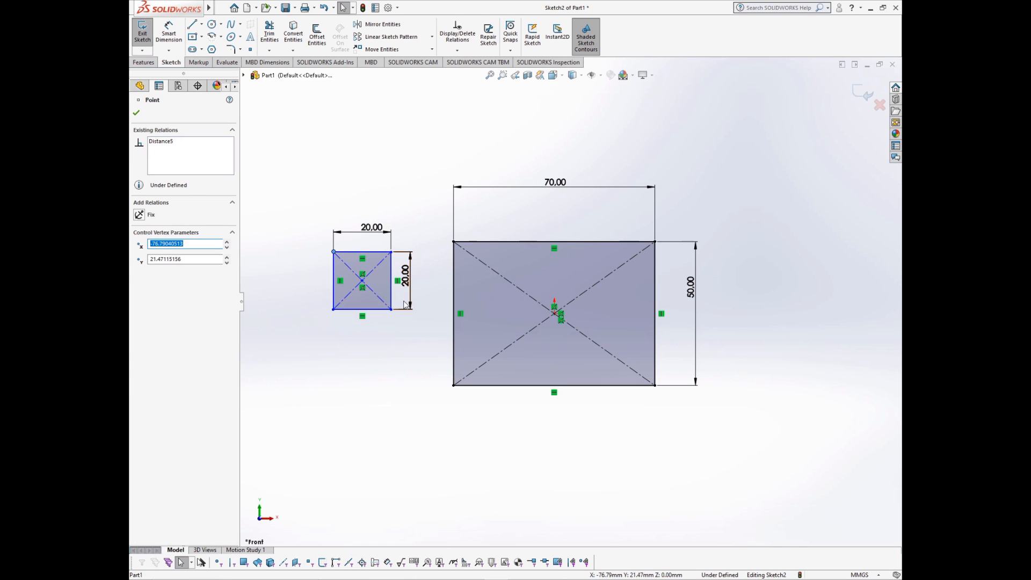
{"action": "left_click", "coordinate": [423, 273]}
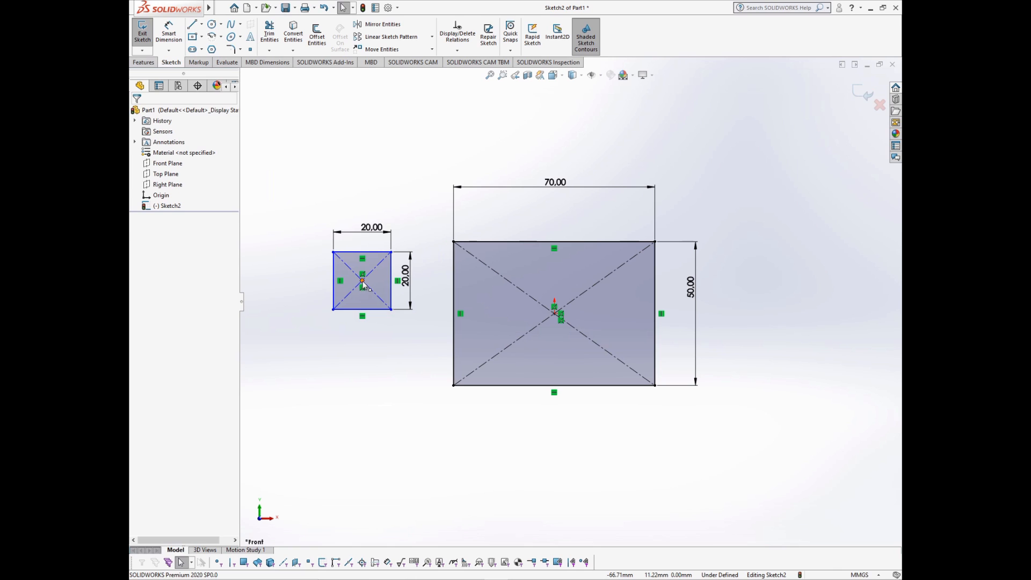
{"action": "left_click_drag", "start_coordinate": [364, 284], "coordinate": [377, 361]}
{"action": "left_click", "coordinate": [387, 329]}
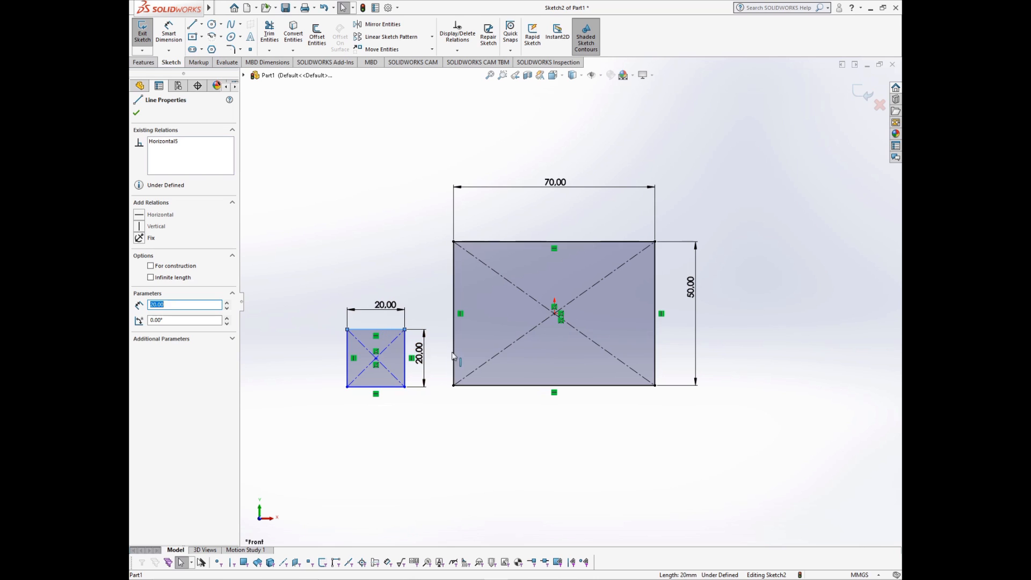
Step: Make the 20 mm square's top edge collinear with the large rectangle's bottom edge
{"action": "left_click", "coordinate": [519, 385], "text": "ctrl"}
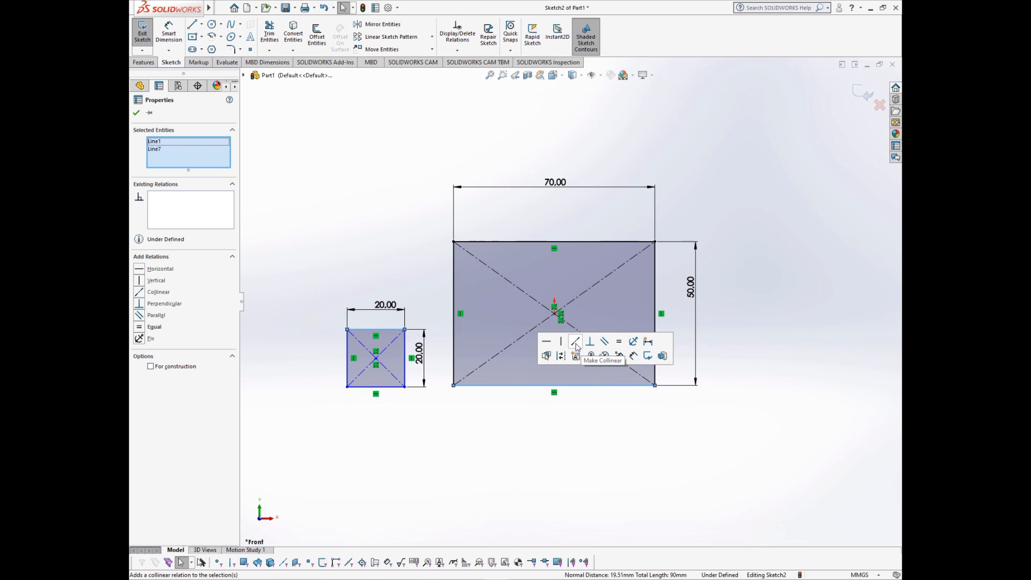
{"action": "left_click", "coordinate": [576, 345]}
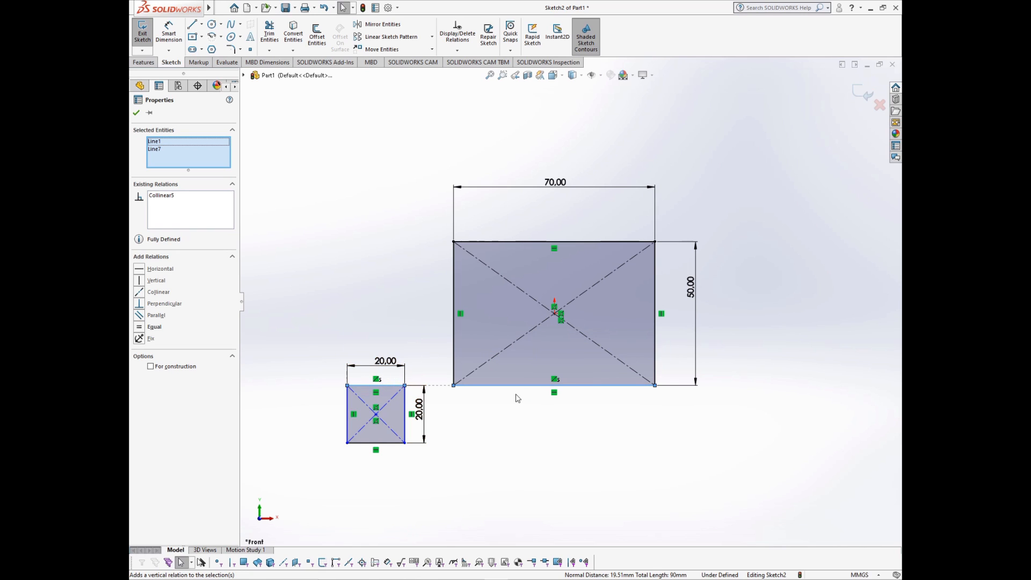
{"action": "left_click", "coordinate": [407, 333]}
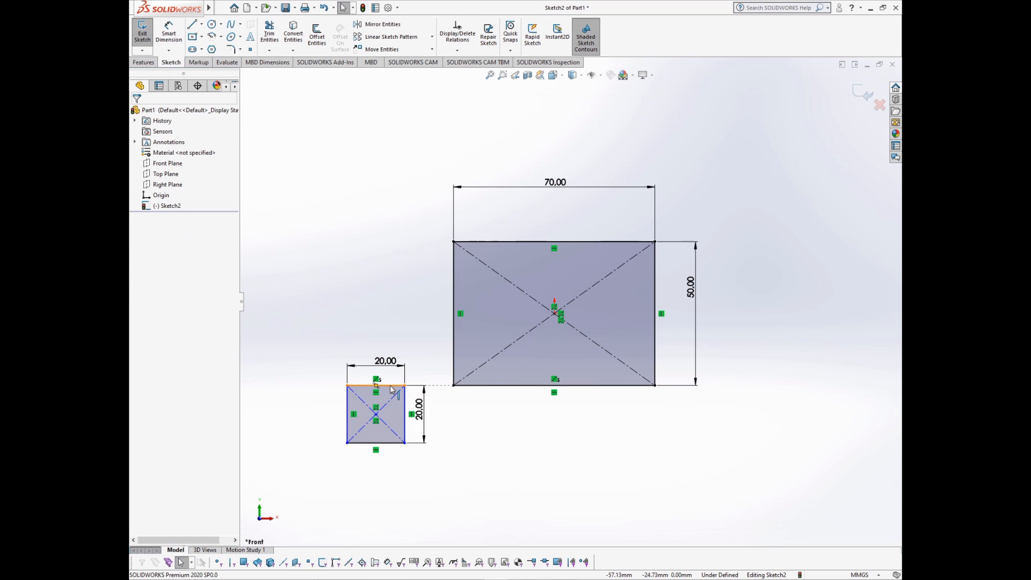
Step: Try to pull the square's top edge off the collinear line, and slide the square horizontally closer to the large rectangle
{"action": "left_click_drag", "start_coordinate": [391, 385], "coordinate": [408, 475]}
{"action": "left_click", "coordinate": [397, 387]}
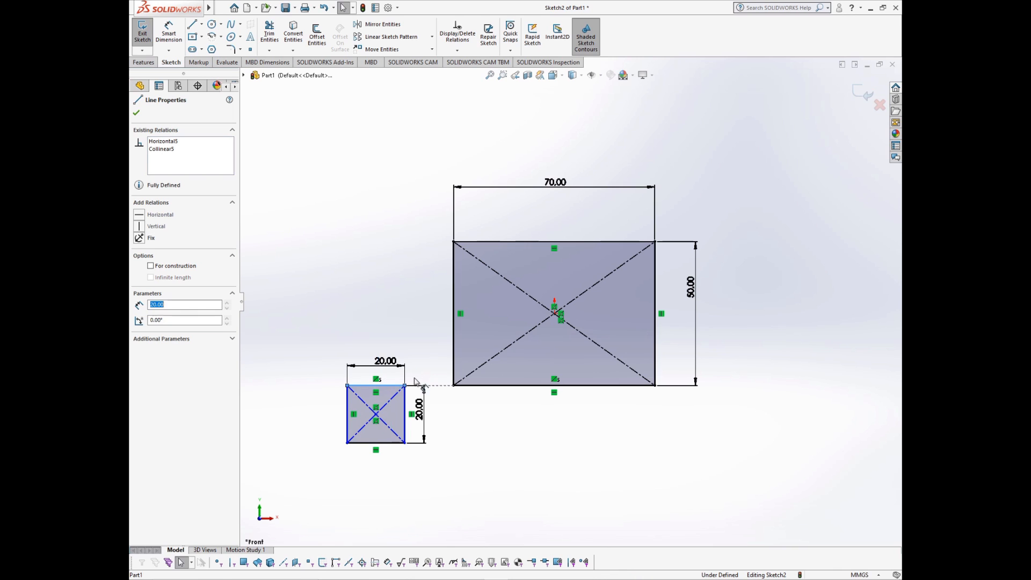
{"action": "left_click", "coordinate": [373, 292]}
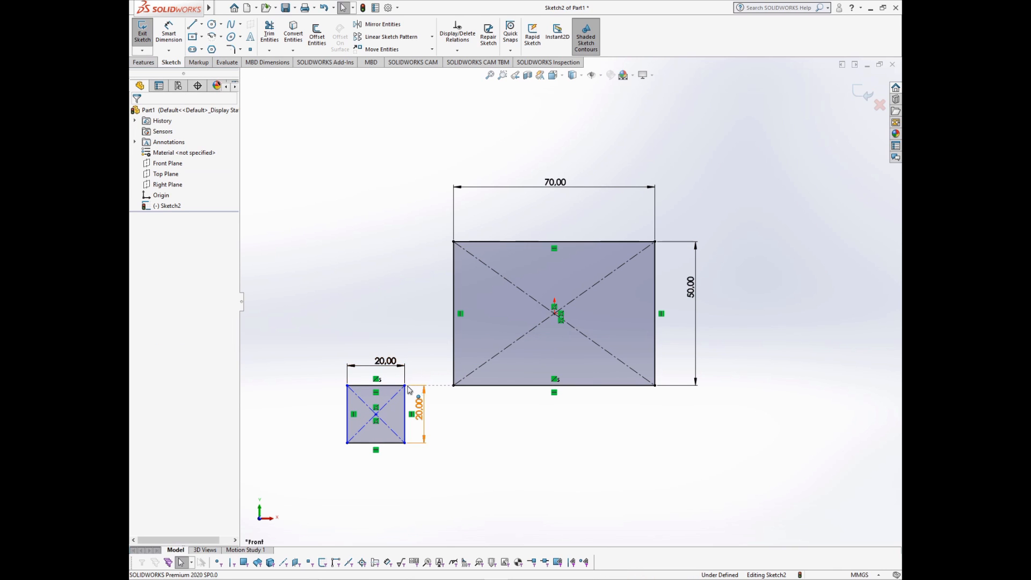
{"action": "left_click_drag", "start_coordinate": [406, 386], "coordinate": [426, 386]}
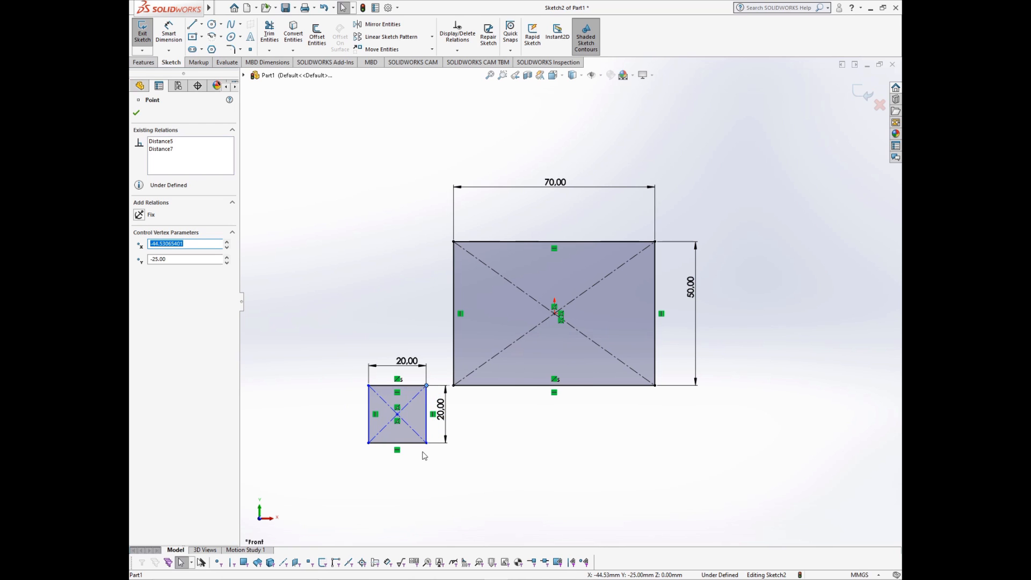
{"action": "left_click_drag", "start_coordinate": [426, 408], "coordinate": [425, 408]}
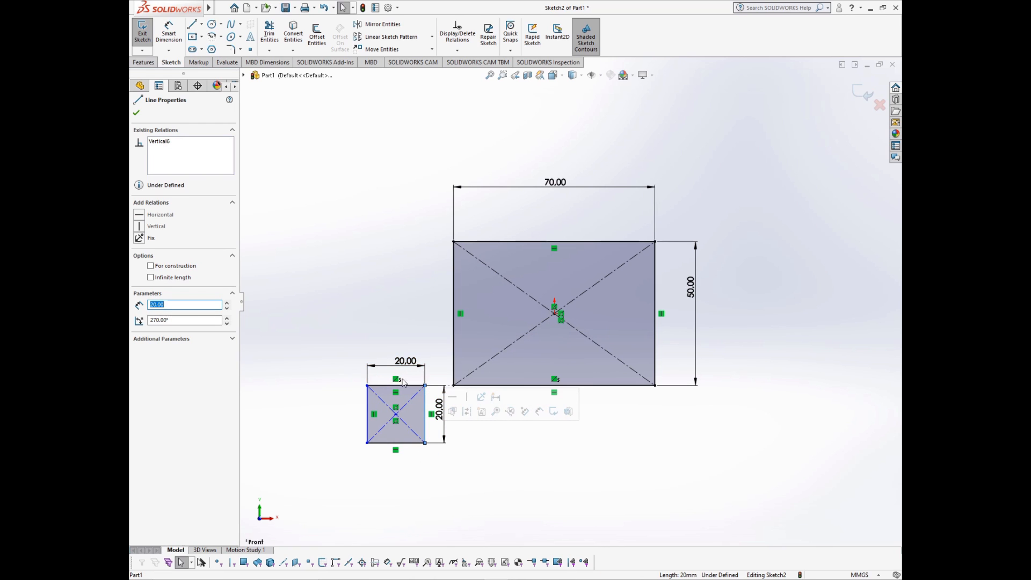
{"action": "key", "text": "Escape"}
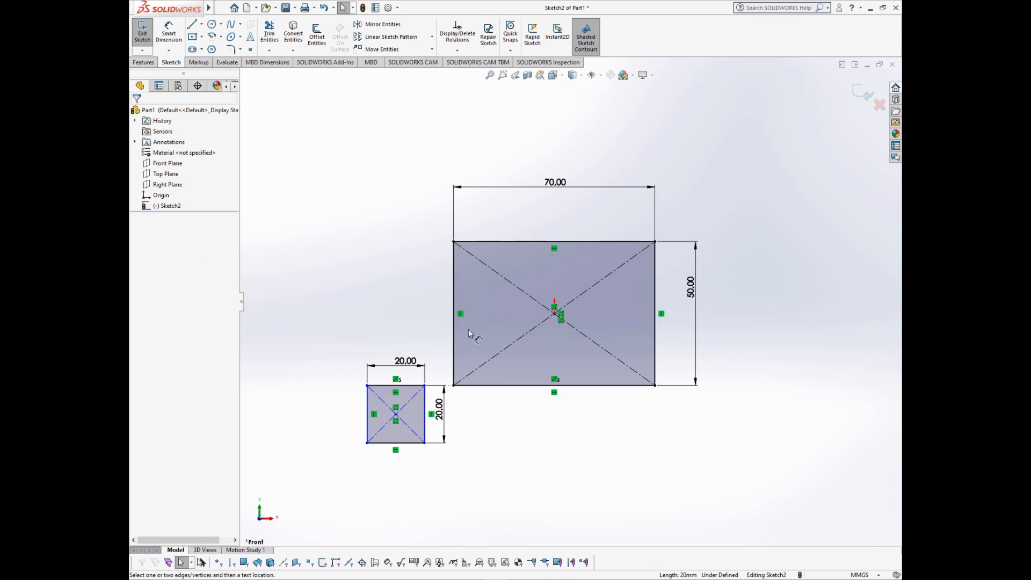
Step: Dimension the gap between the large rectangle's left edge and the square's right edge, and move the 50 mm dimension farther out
{"action": "left_click", "coordinate": [453, 356]}
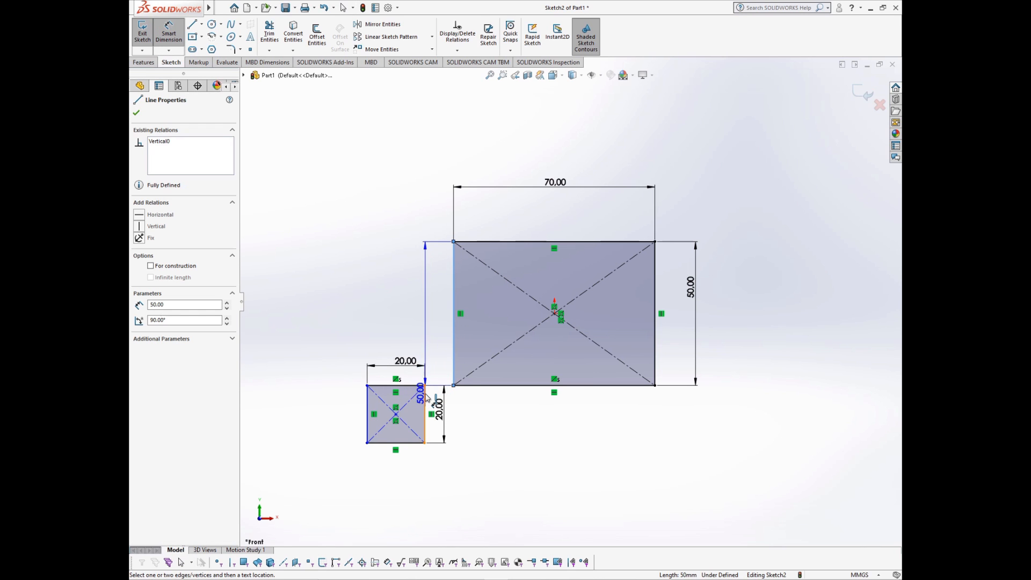
{"action": "left_click", "coordinate": [425, 400]}
{"action": "left_click", "coordinate": [432, 283]}
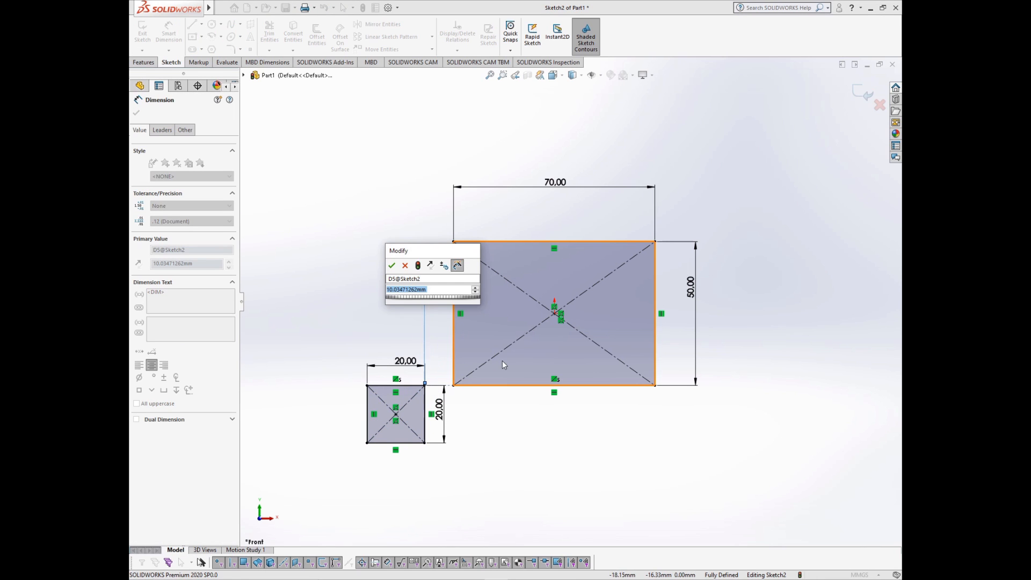
{"action": "key", "text": "Return"}
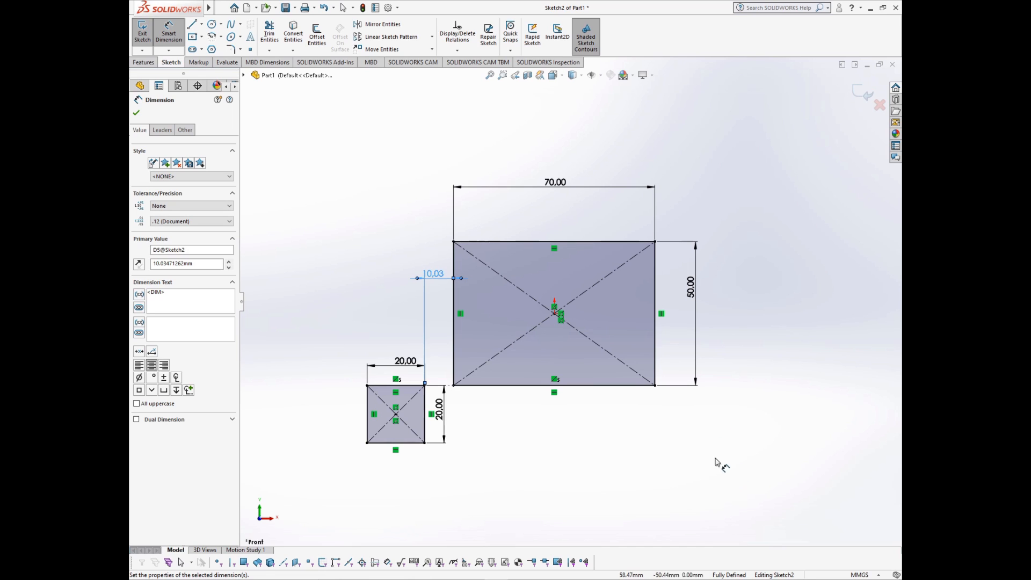
{"action": "key", "text": "Escape"}
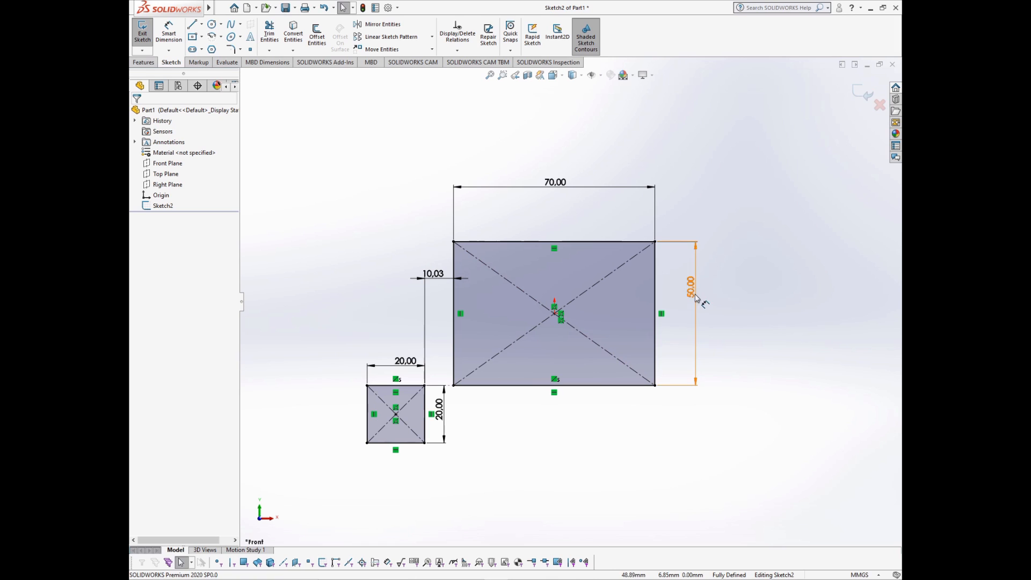
{"action": "left_click_drag", "start_coordinate": [696, 299], "coordinate": [718, 338]}
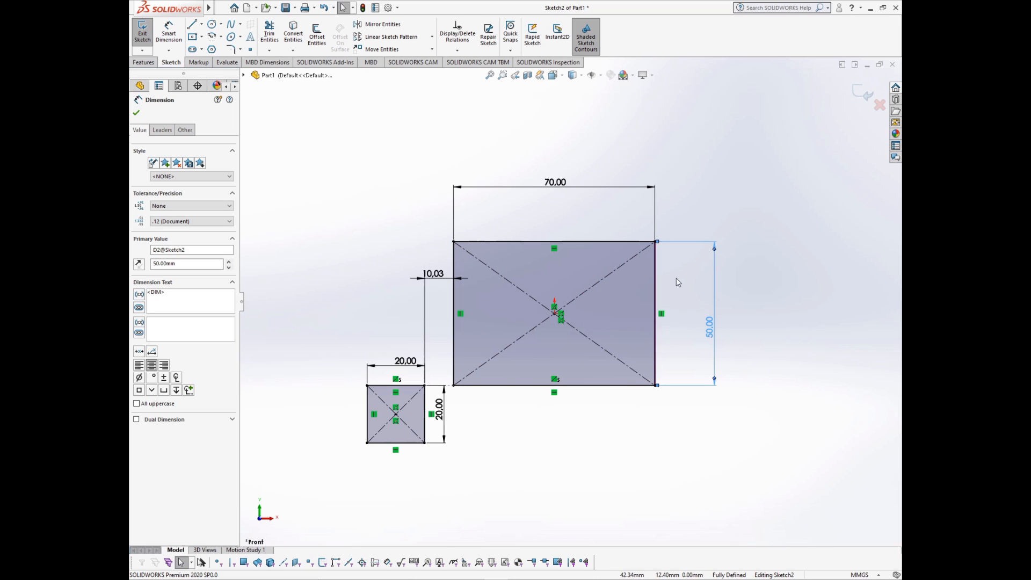
Step: Test deleting the vertical relation of the large rectangle's right edge by moving its upper-right corner, and undo both changes
{"action": "left_click", "coordinate": [655, 242]}
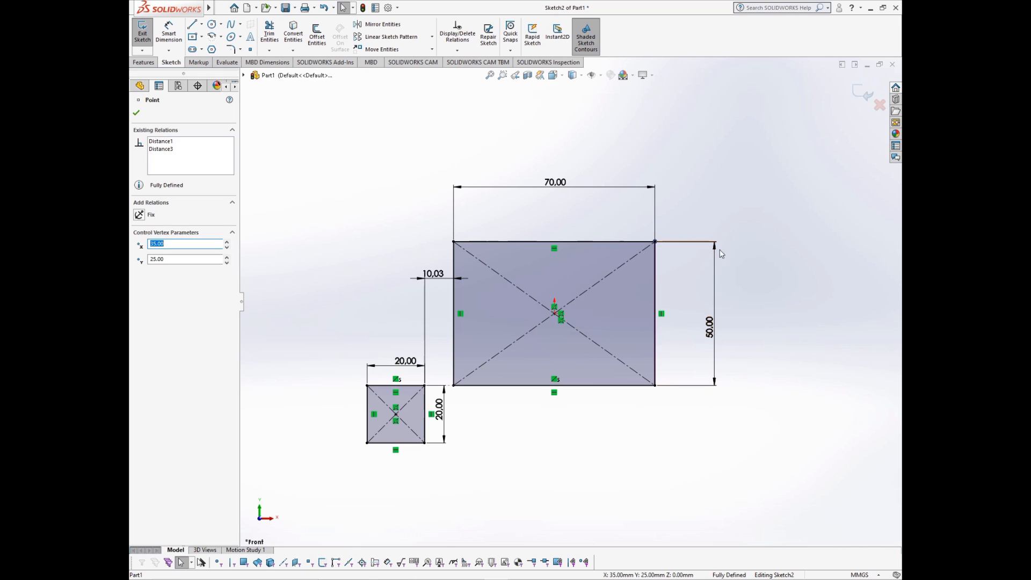
{"action": "left_click", "coordinate": [662, 314]}
{"action": "key", "text": "Delete"}
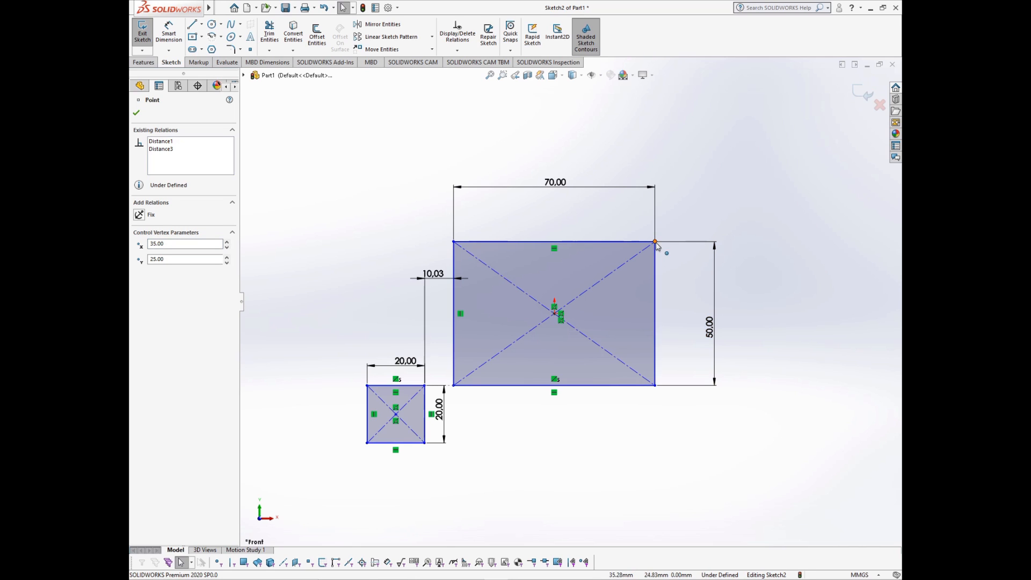
{"action": "mouse_move", "coordinate": [656, 244]}
{"action": "left_mouse_down"}
{"action": "mouse_move", "coordinate": [700, 267]}
{"action": "mouse_move", "coordinate": [634, 244]}
{"action": "mouse_move", "coordinate": [685, 258]}
{"action": "mouse_move", "coordinate": [650, 245]}
{"action": "left_mouse_up"}
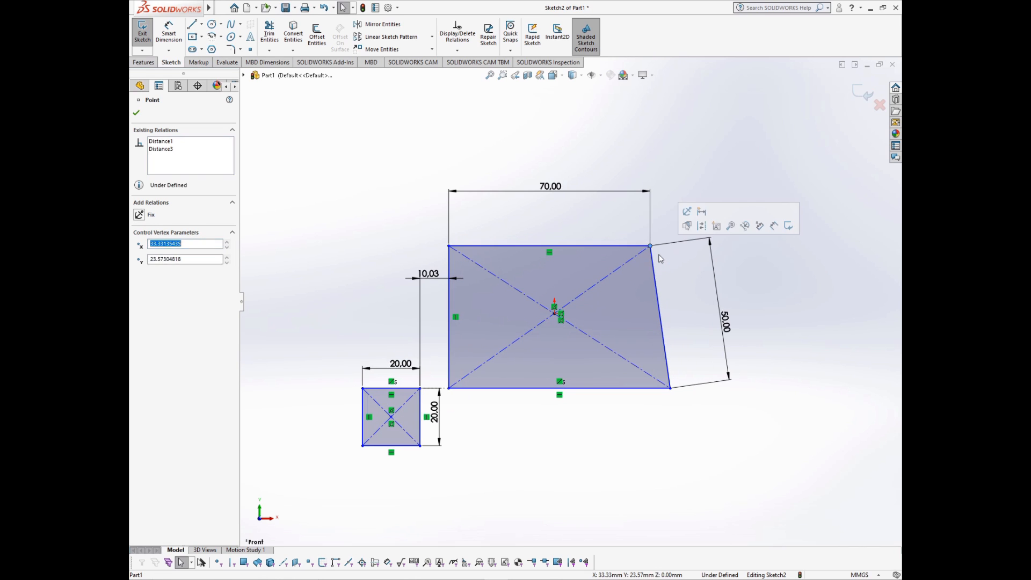
{"action": "key", "text": "ctrl+z"}
{"action": "key", "text": "ctrl+z"}
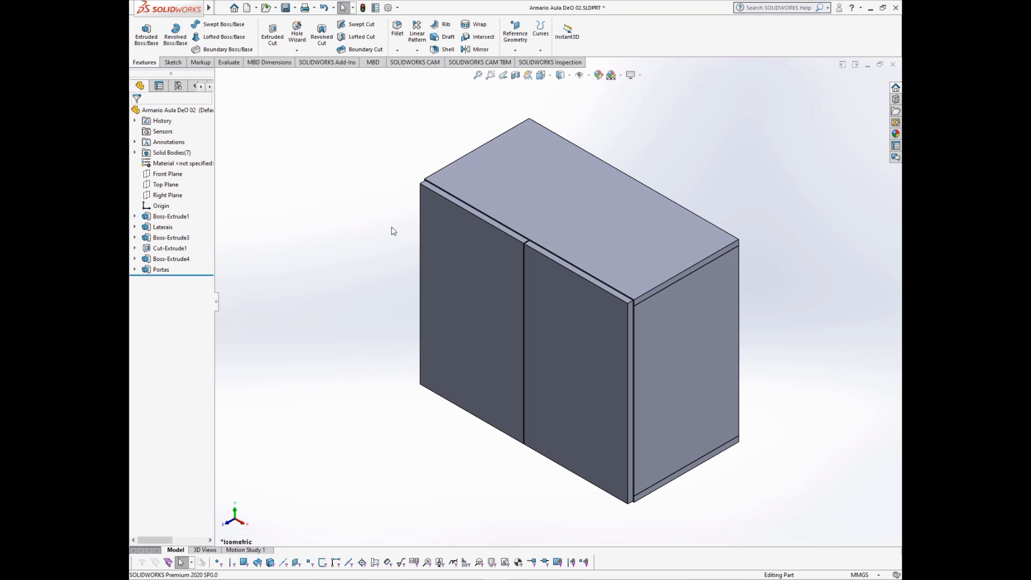
Step: Examine the cabinet part by highlighting faces of its top panel, side panel and doors, including the corner where they meet
{"action": "key", "text": "z"}
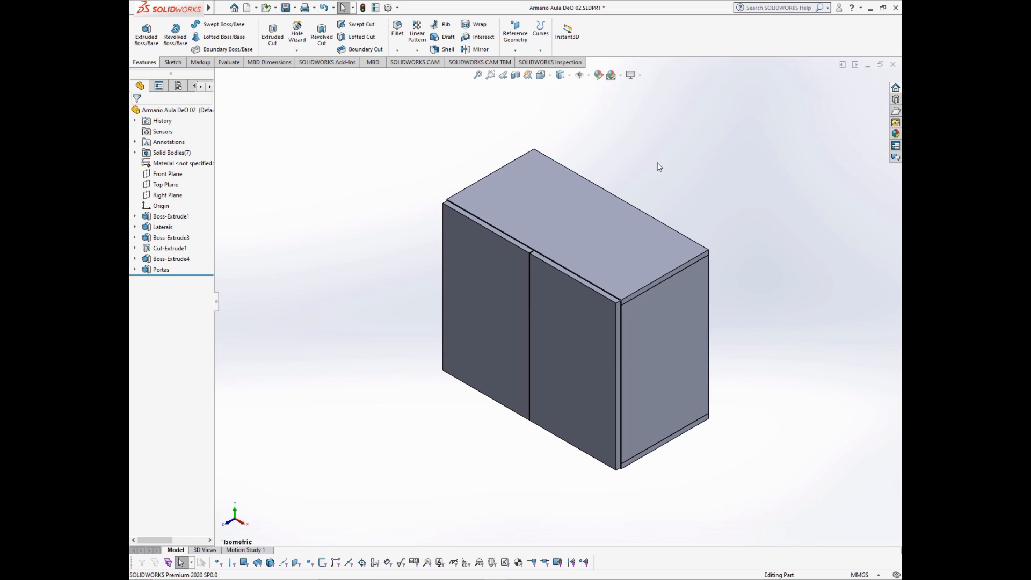
{"action": "left_click", "coordinate": [620, 274]}
{"action": "left_click", "coordinate": [656, 341]}
{"action": "left_click", "coordinate": [590, 333]}
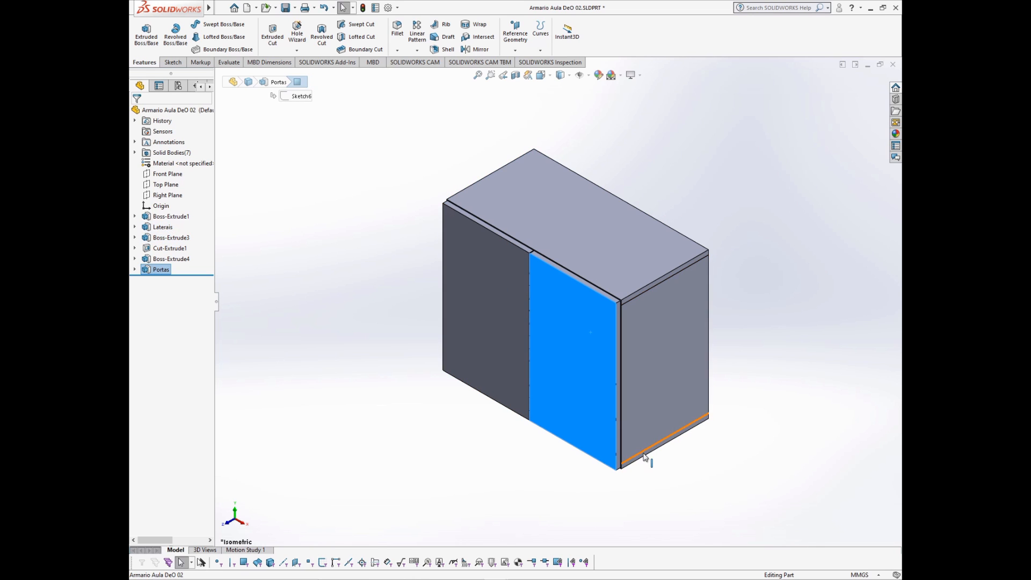
{"action": "left_click", "coordinate": [635, 463]}
{"action": "left_click", "coordinate": [660, 479]}
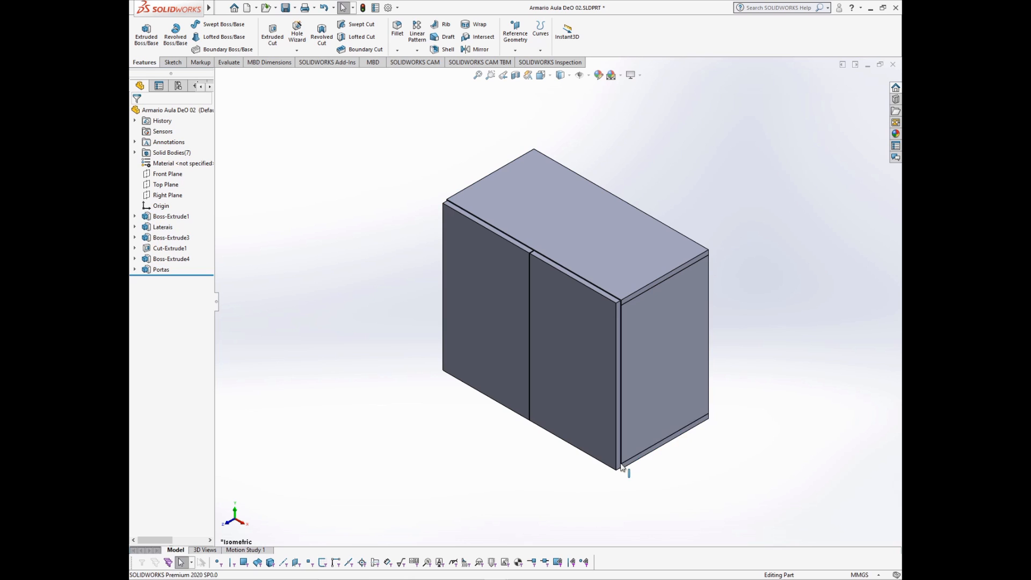
{"action": "left_click", "coordinate": [657, 262]}
{"action": "scroll", "coordinate": [644, 264], "scroll_direction": "down", "scroll_amount": 3}
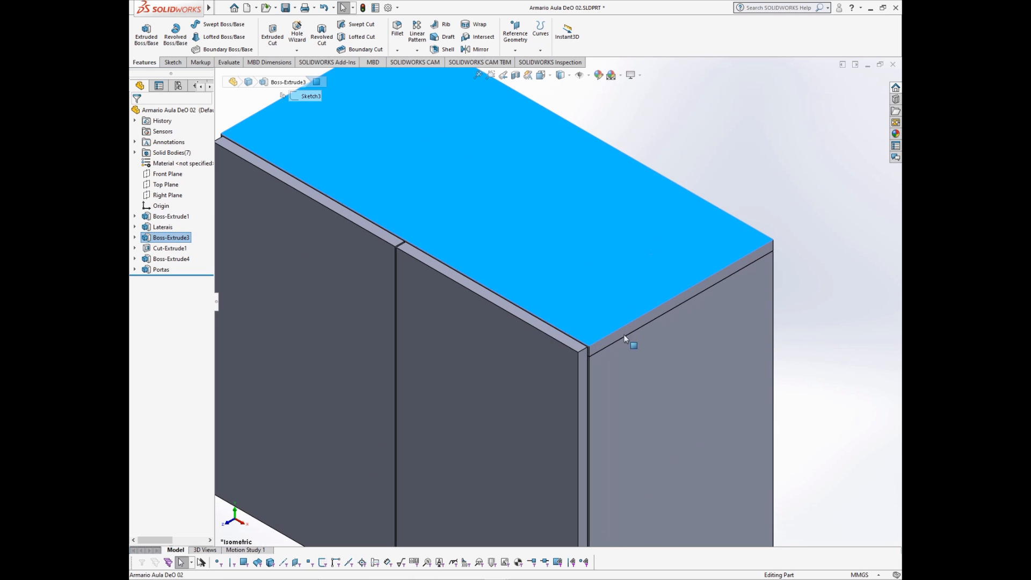
{"action": "left_click", "coordinate": [598, 342]}
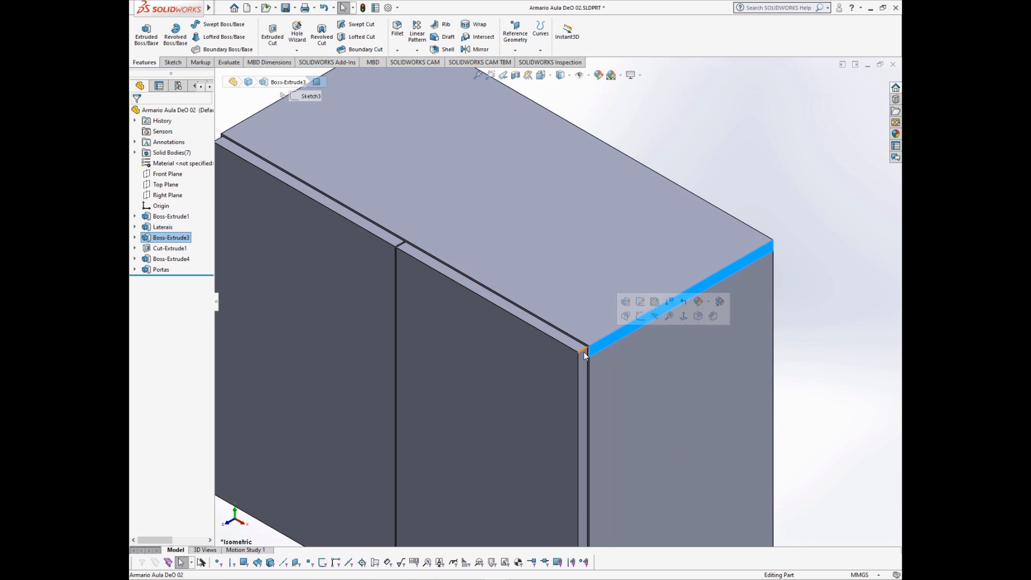
{"action": "left_click", "coordinate": [583, 387]}
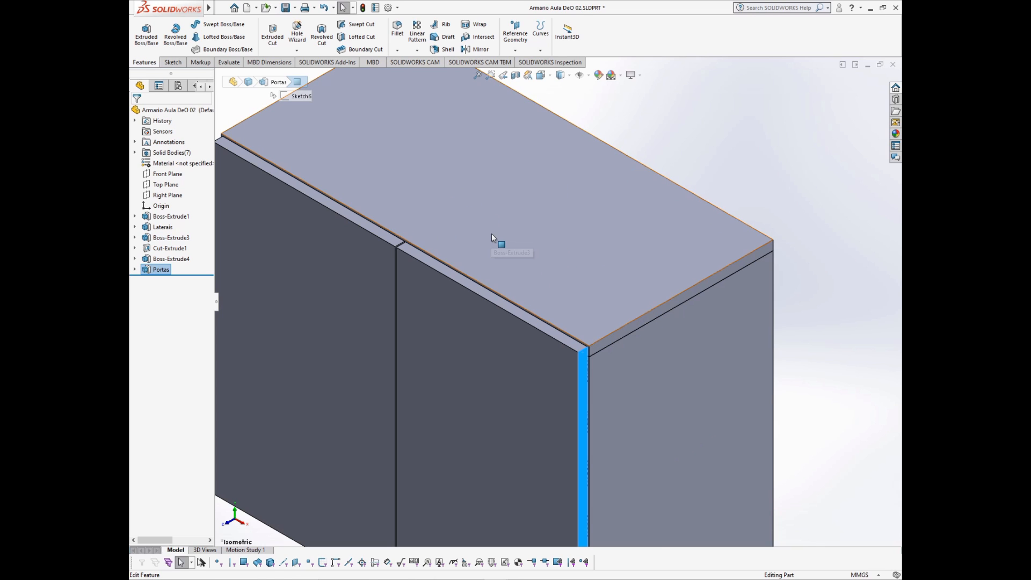
{"action": "key", "text": "f"}
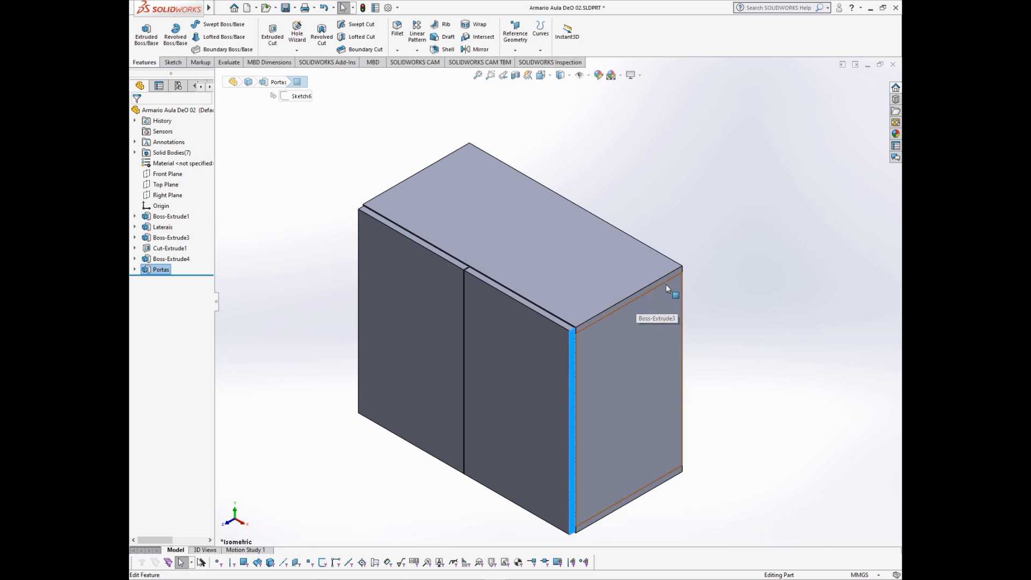
Step: Sketch a hexagon with sides of about 100 mm beside the cabinet, on the top panel's side end face, and exit the sketch
{"action": "scroll", "coordinate": [666, 285], "scroll_direction": "down", "scroll_amount": 5}
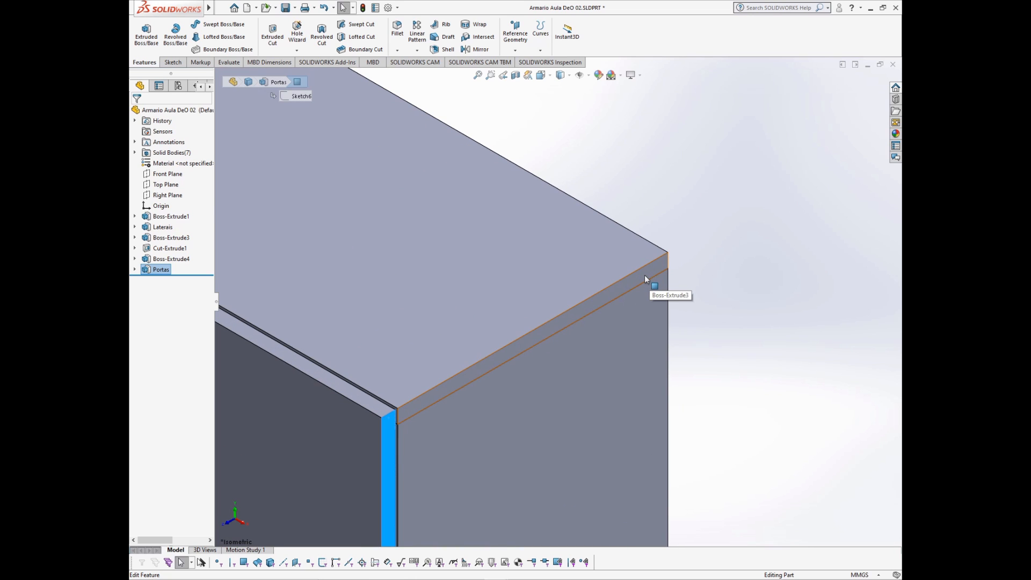
{"action": "left_click", "coordinate": [637, 276]}
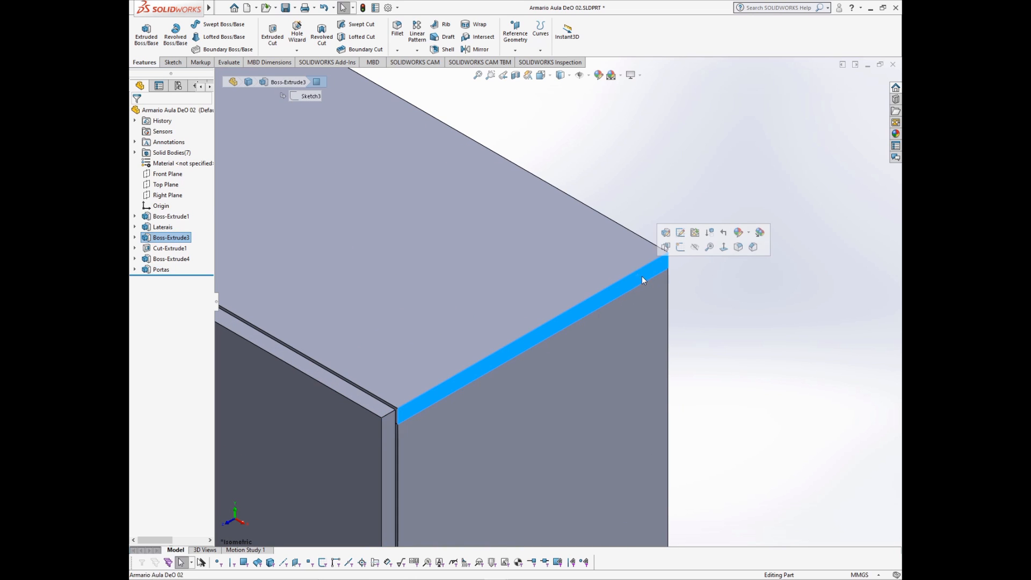
{"action": "left_click", "coordinate": [680, 247]}
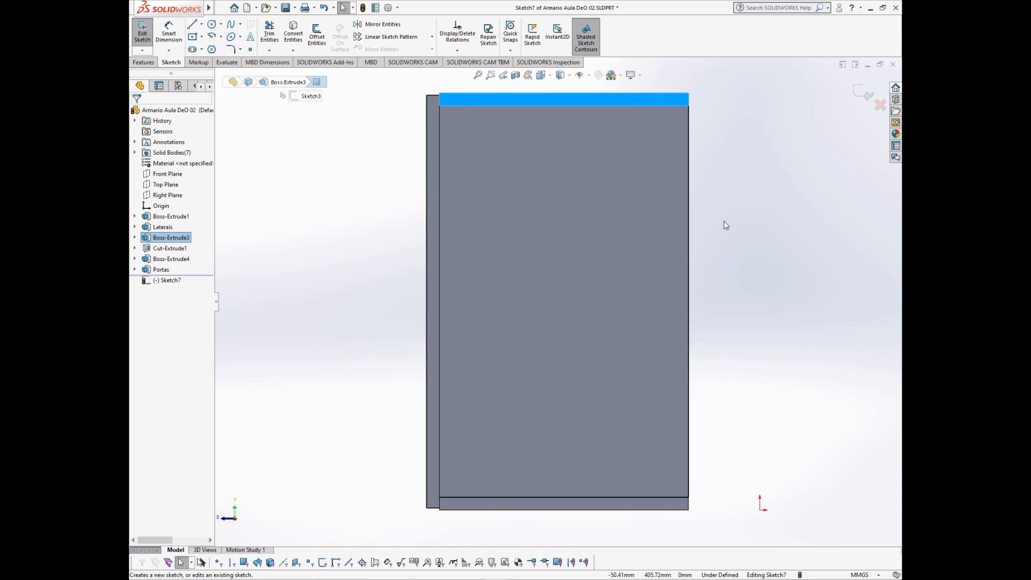
{"action": "scroll", "coordinate": [599, 223], "scroll_direction": "down", "scroll_amount": 3}
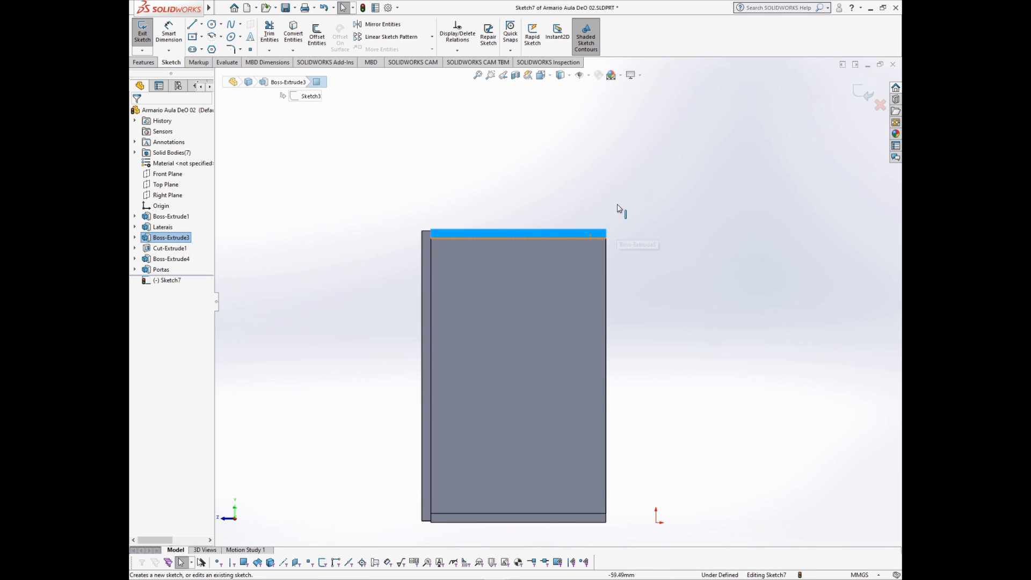
{"action": "left_click", "coordinate": [211, 50]}
{"action": "left_click", "coordinate": [713, 233]}
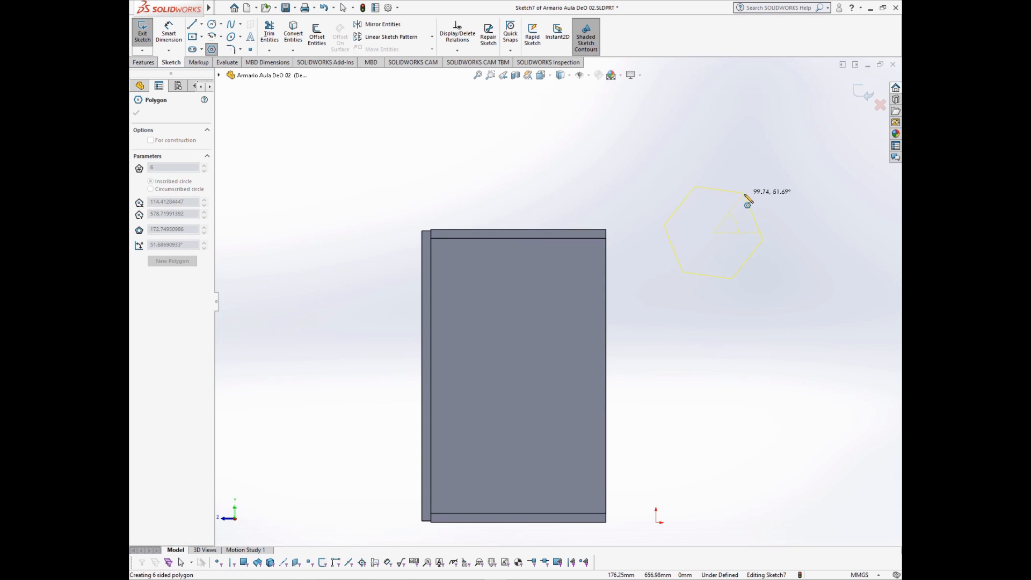
{"action": "left_click", "coordinate": [752, 217]}
{"action": "left_click", "coordinate": [862, 93]}
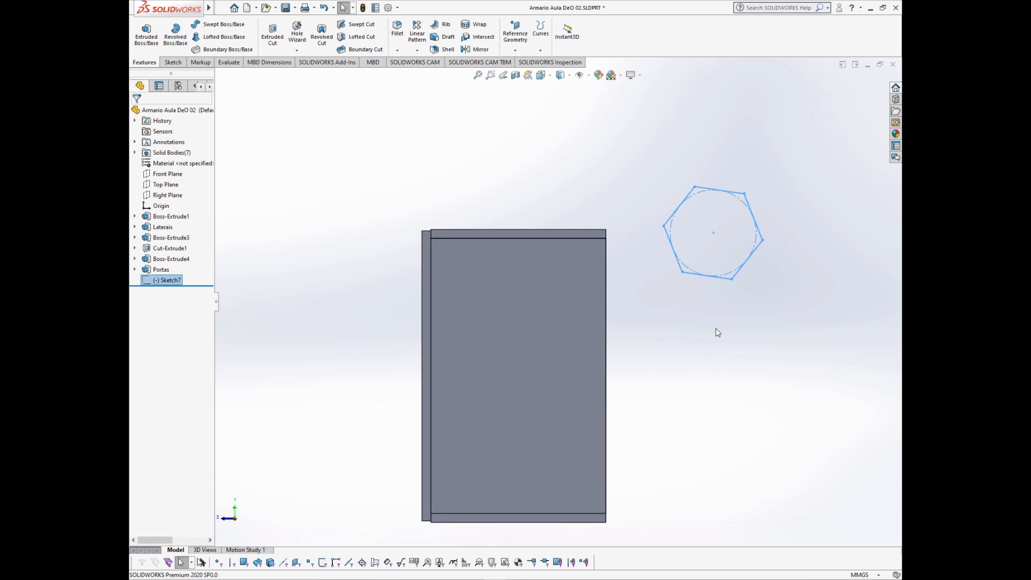
Step: Examine from an oblique view how the hexagon sketch lies in the plane of the top panel's end face
{"action": "key", "text": "Right"}
{"action": "key", "text": "Right"}
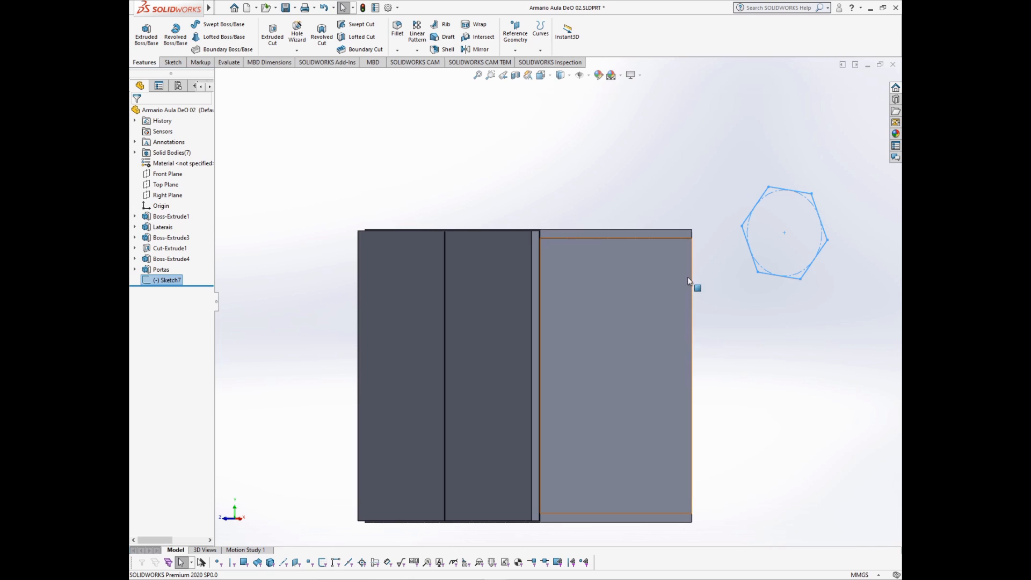
{"action": "left_click", "coordinate": [668, 233]}
{"action": "key", "text": "Down"}
{"action": "key", "text": "Down"}
{"action": "key", "text": "Down"}
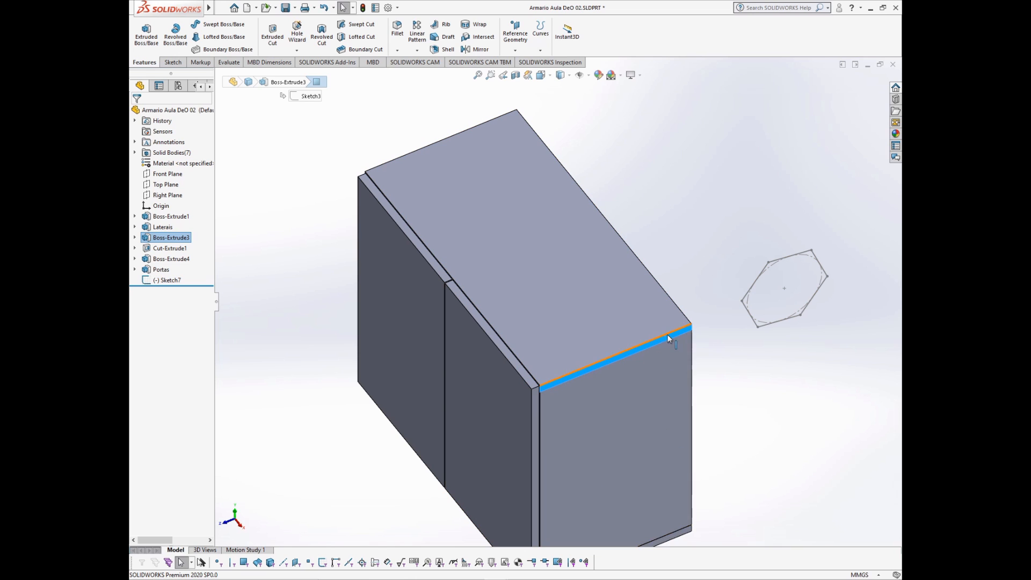
{"action": "left_click", "coordinate": [775, 338]}
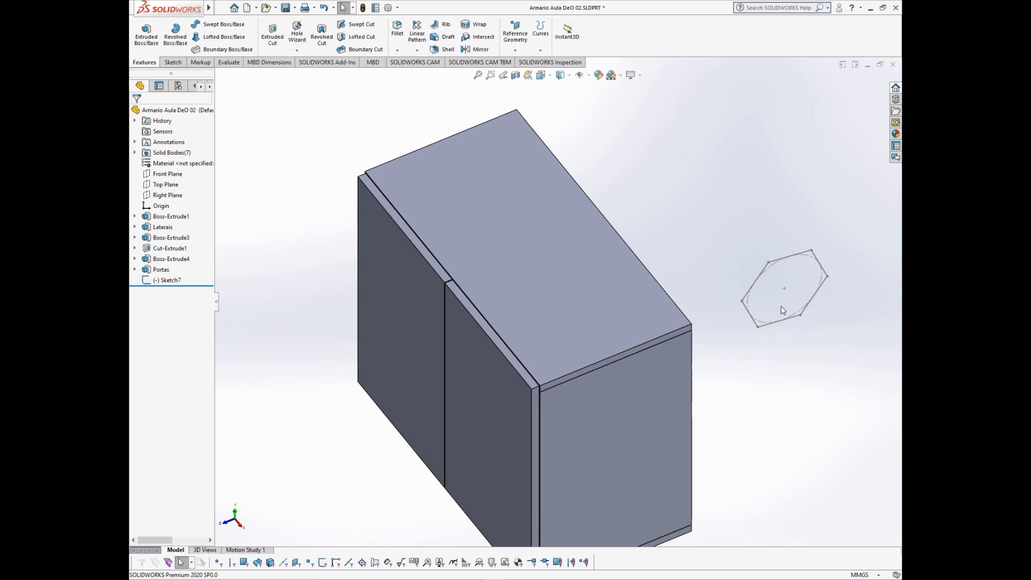
Step: Delete the hexagon sketch from the cabinet part and show the whole model
{"action": "left_click", "coordinate": [746, 314]}
{"action": "key", "text": "Delete"}
{"action": "left_click", "coordinate": [576, 246]}
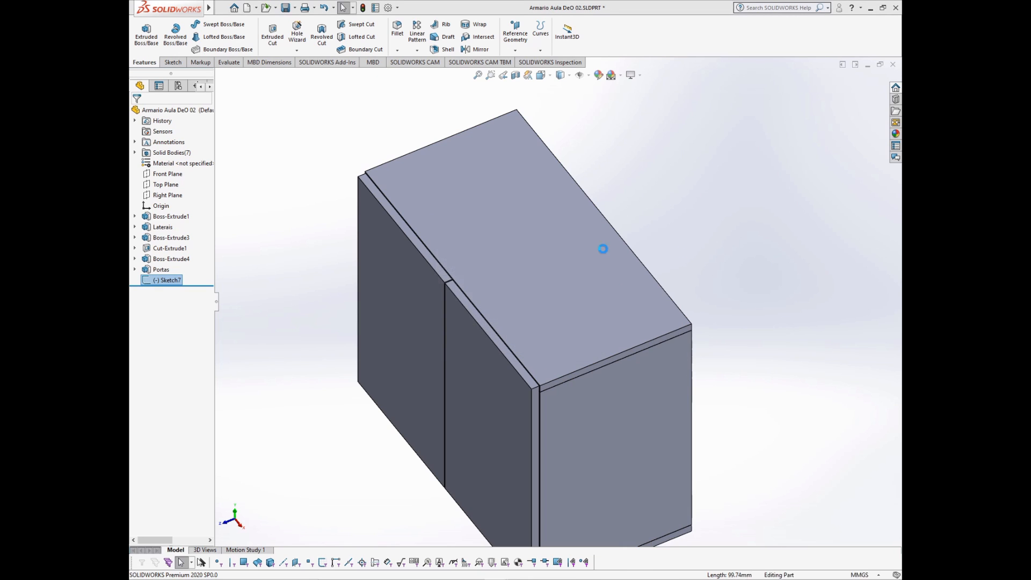
{"action": "key", "text": "f"}
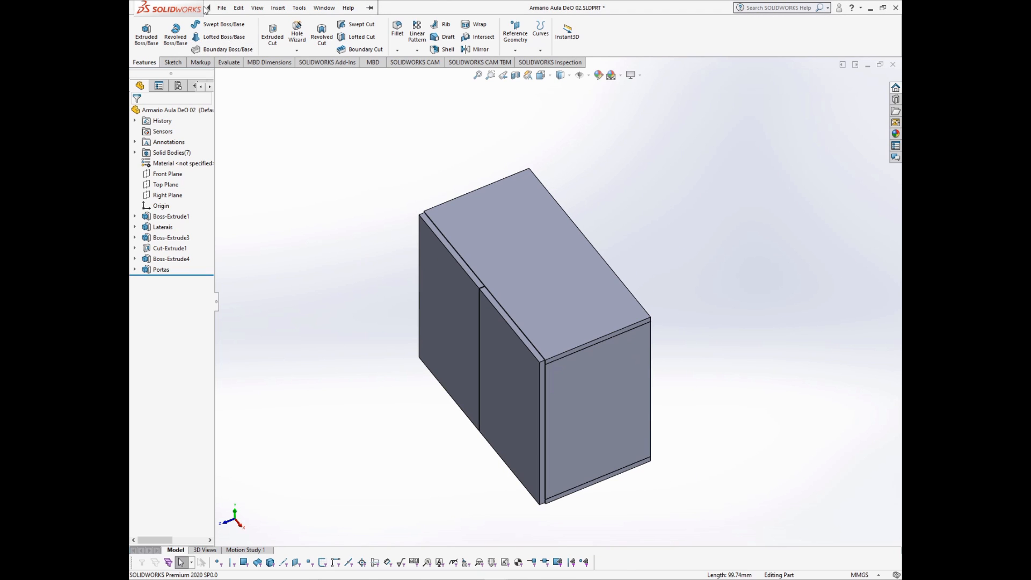
Step: Tile the open cabinet parts Armario Aula DeO 01 and Armario Aula DeO 02 vertically for a side-by-side comparison
{"action": "left_click", "coordinate": [219, 7]}
{"action": "left_click", "coordinate": [379, 226]}
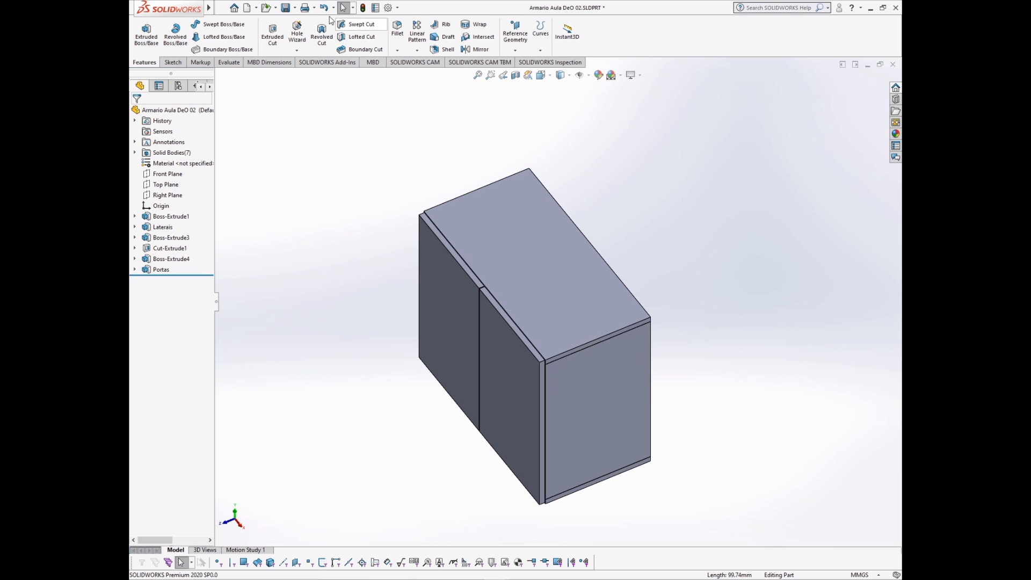
{"action": "left_click", "coordinate": [222, 8]}
{"action": "mouse_move", "coordinate": [265, 8]}
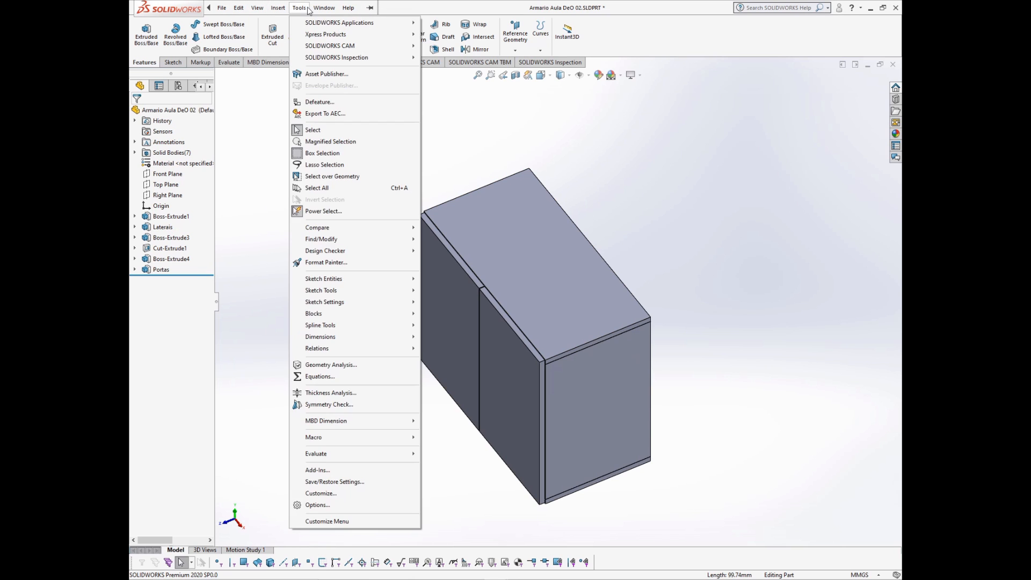
{"action": "mouse_move", "coordinate": [324, 7]}
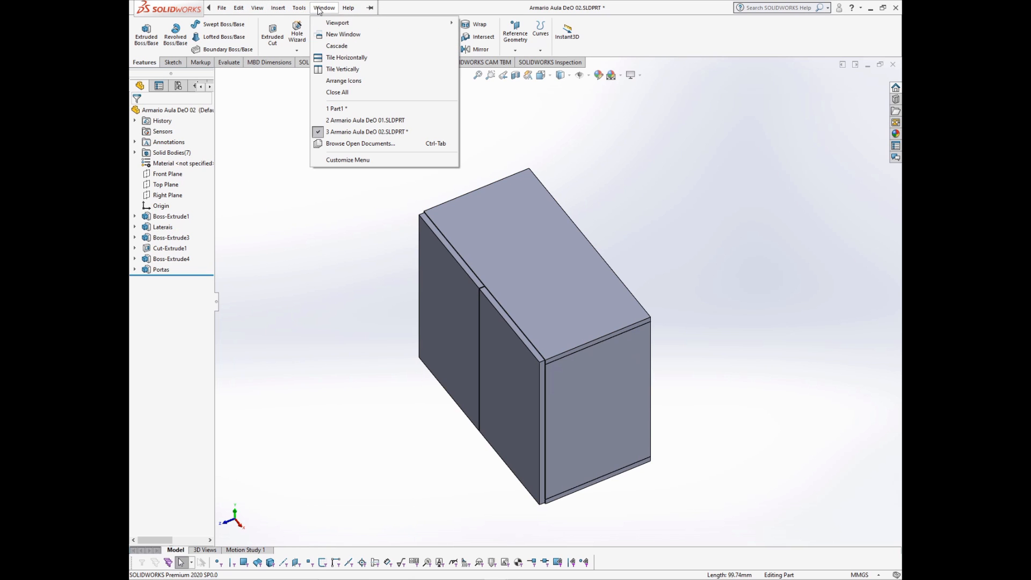
{"action": "left_click", "coordinate": [334, 70]}
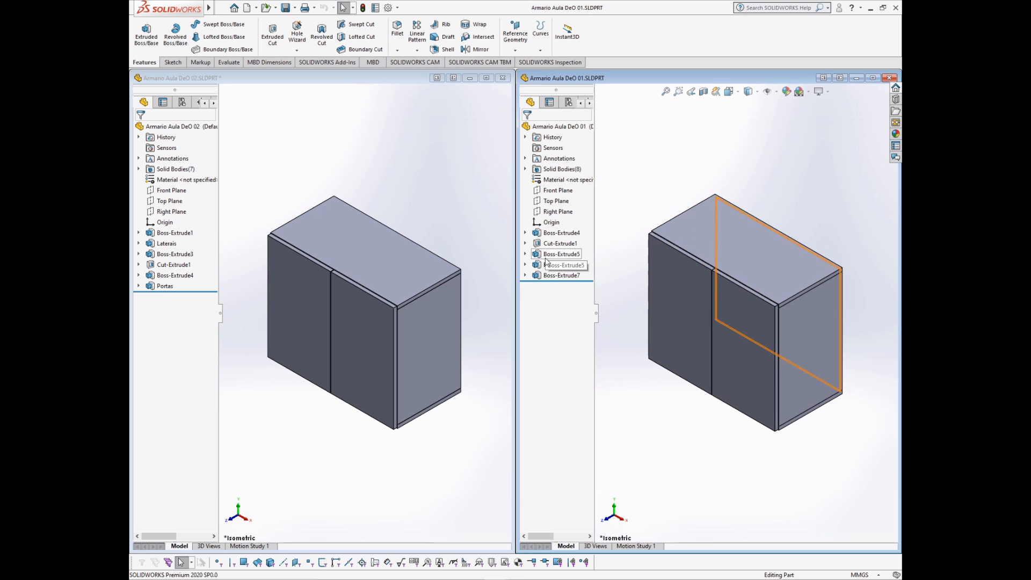
Step: Examine the features of Armario Aula DeO 01 by highlighting Boss-Extrude7, Boss-Extrude6 and Cut-Extrude1, including the cut at the cabinet's back
{"action": "left_click", "coordinate": [573, 276]}
{"action": "left_click", "coordinate": [553, 267]}
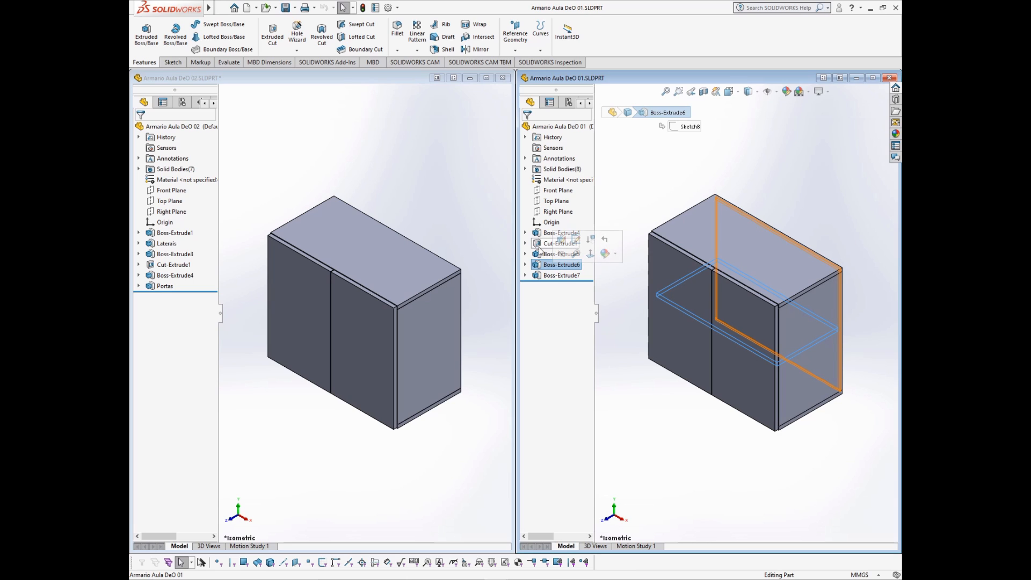
{"action": "left_click", "coordinate": [545, 244]}
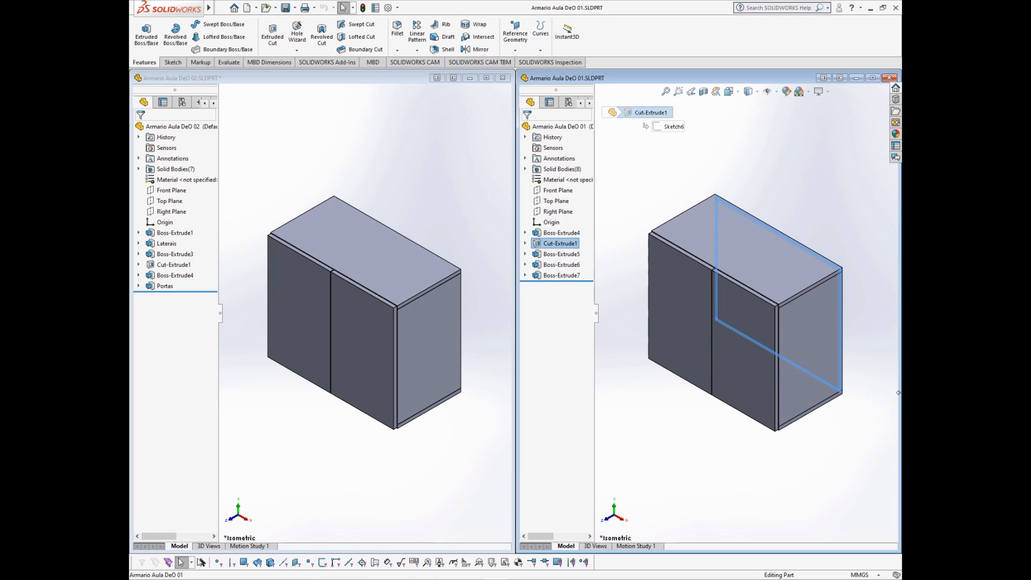
{"action": "key", "text": "Left"}
{"action": "key", "text": "Left"}
{"action": "key", "text": "Left"}
{"action": "key", "text": "Left"}
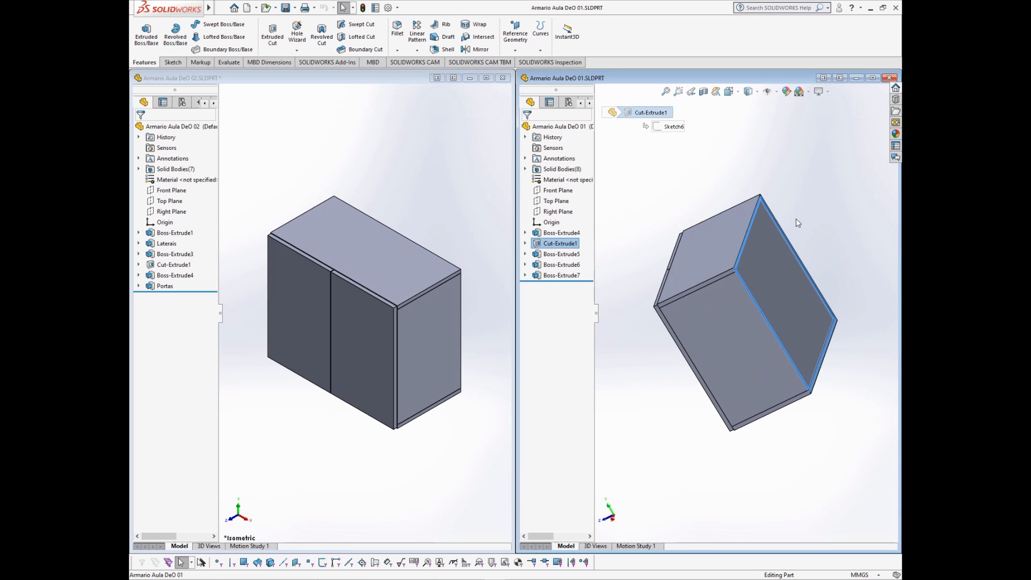
{"action": "left_click", "coordinate": [779, 201]}
{"action": "scroll", "coordinate": [759, 263], "scroll_direction": "down", "scroll_amount": 6}
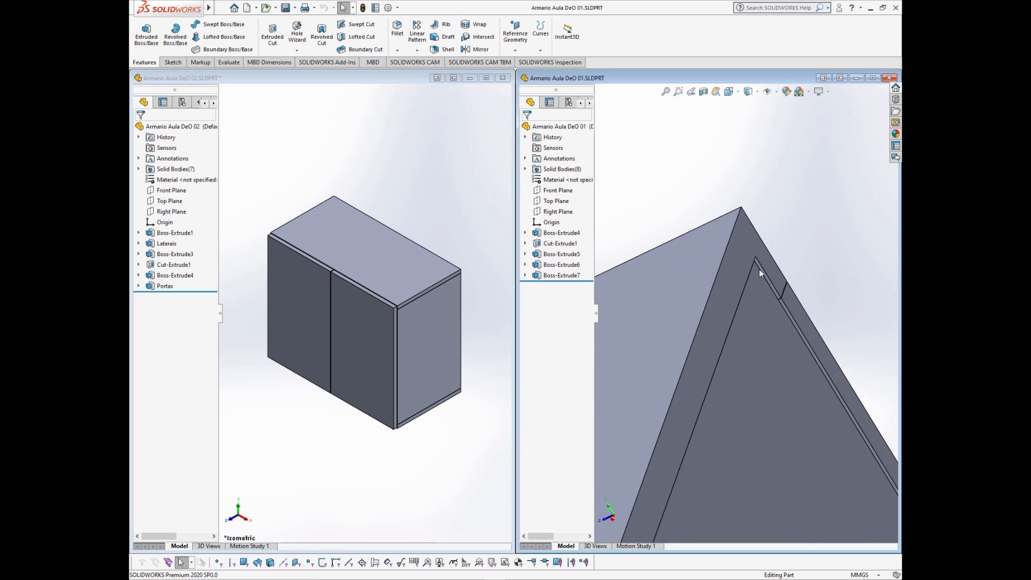
{"action": "key", "text": "ctrl+7"}
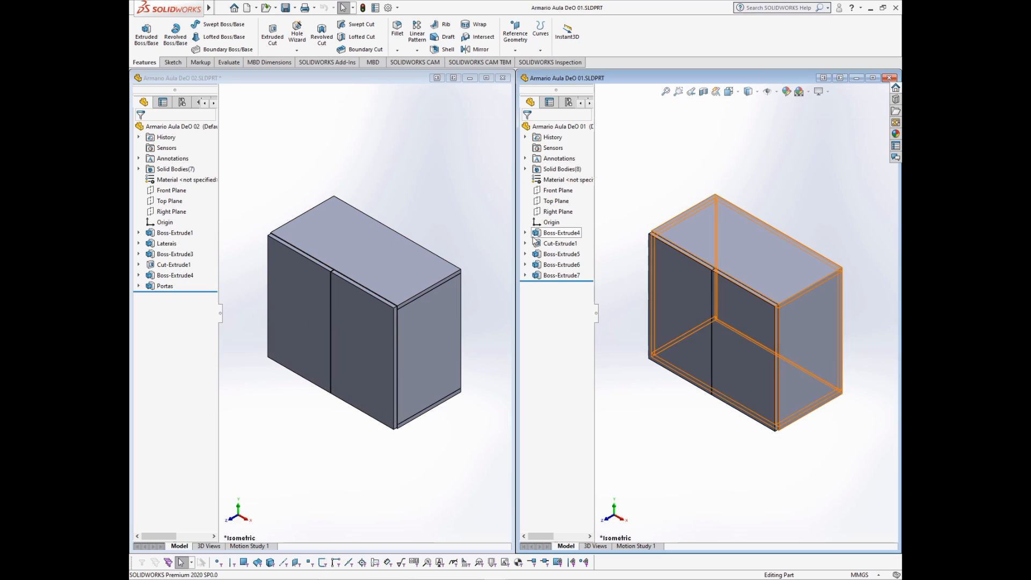
Step: Roll Armario Aula DeO 02 back to just after Boss-Extrude1, and Armario Aula DeO 01 back to just after Boss-Extrude4
{"action": "left_click", "coordinate": [485, 289]}
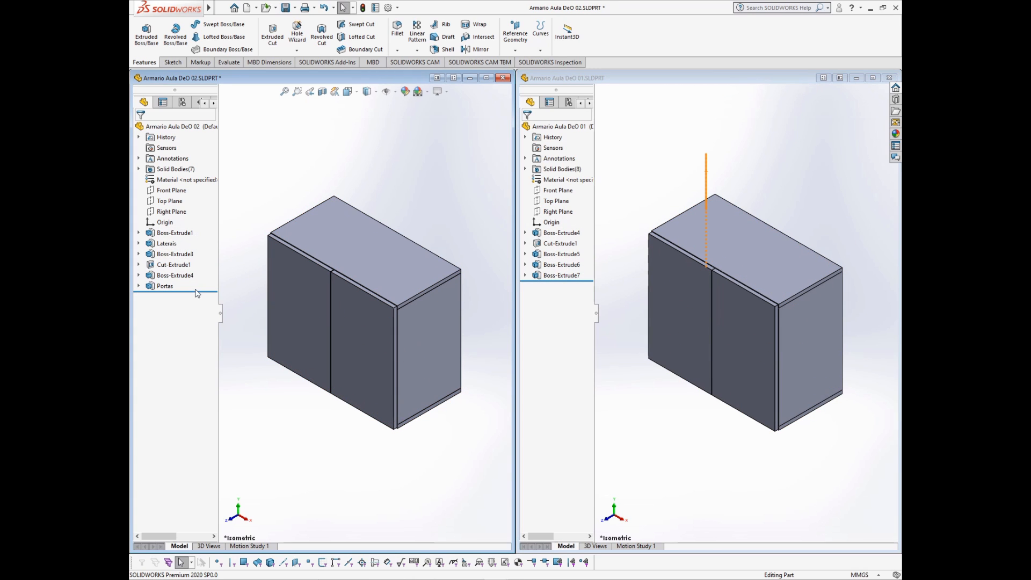
{"action": "left_click_drag", "start_coordinate": [197, 290], "coordinate": [196, 240]}
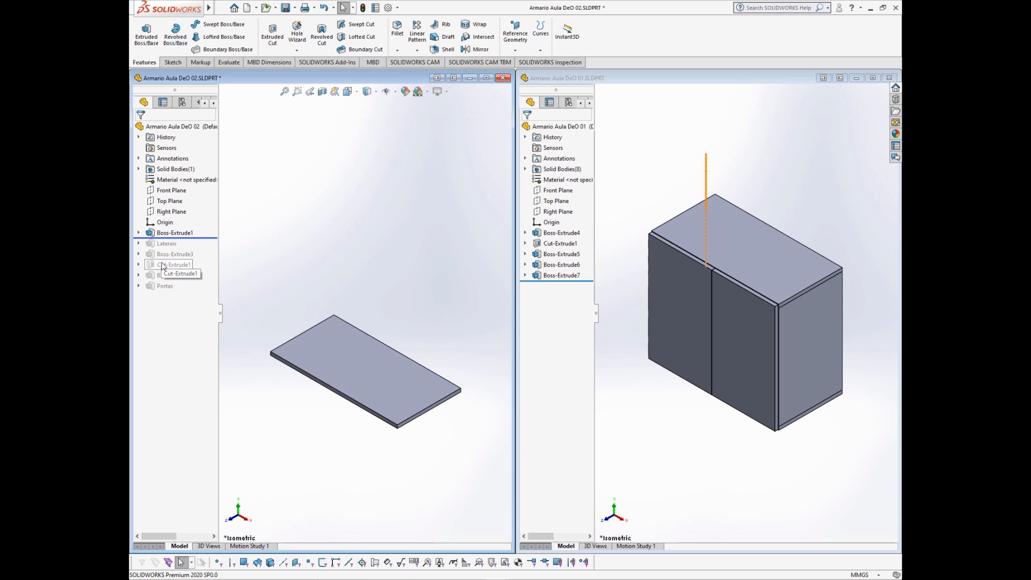
{"action": "left_click_drag", "start_coordinate": [166, 237], "coordinate": [204, 238]}
{"action": "left_click", "coordinate": [181, 234]}
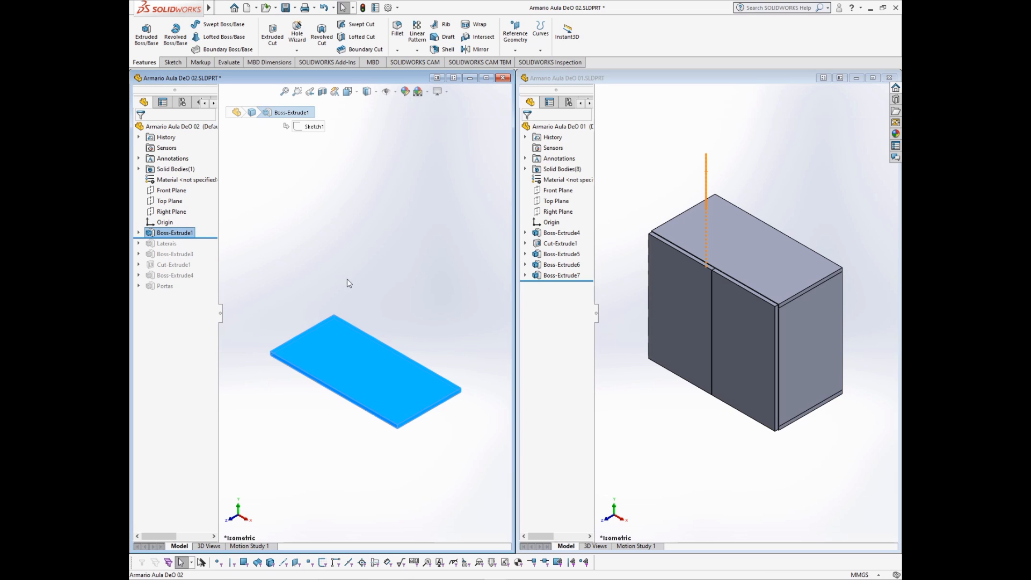
{"action": "left_click", "coordinate": [398, 317]}
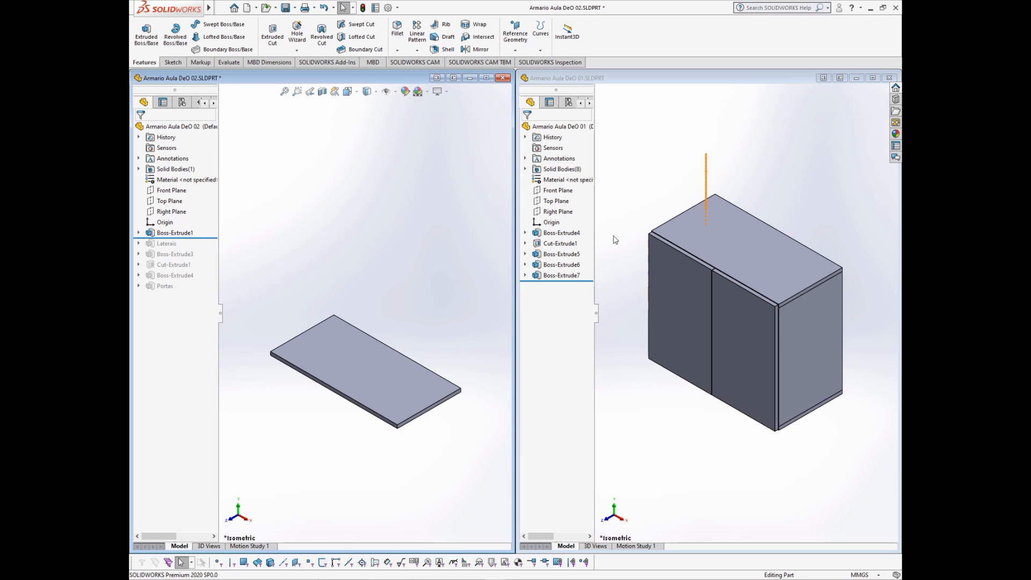
{"action": "left_click_drag", "start_coordinate": [591, 285], "coordinate": [585, 240]}
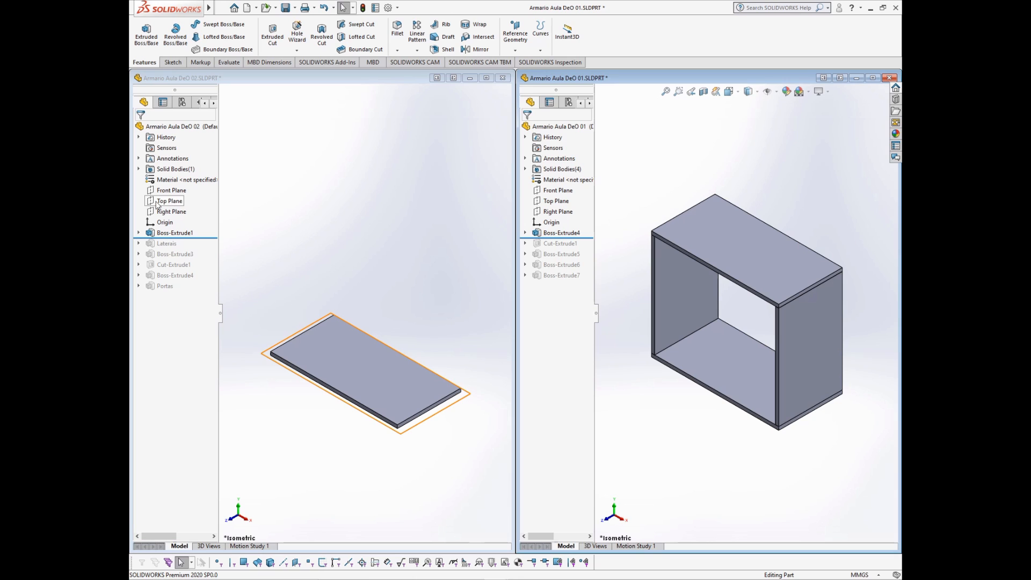
Step: Examine Sketch1 under Boss-Extrude1 in Armario Aula DeO 02 and the base panel extruded from it
{"action": "left_click", "coordinate": [139, 233]}
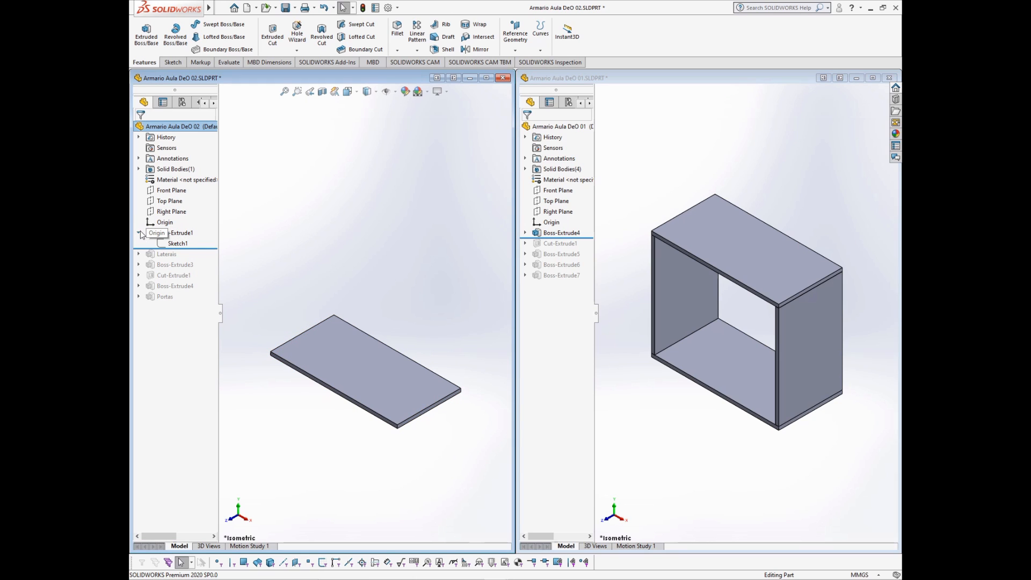
{"action": "left_click", "coordinate": [175, 245]}
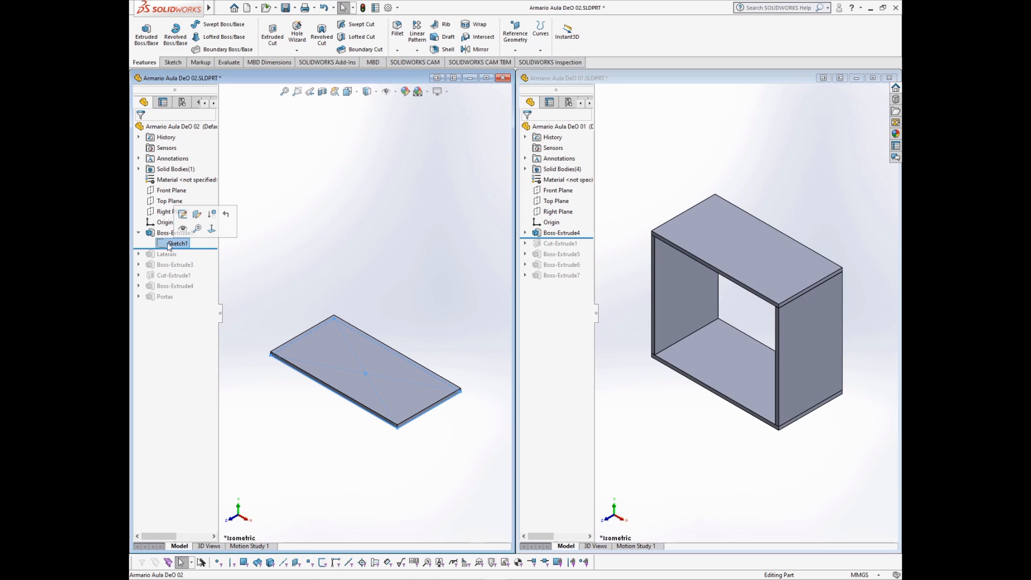
{"action": "scroll", "coordinate": [322, 353], "scroll_direction": "down", "scroll_amount": 4}
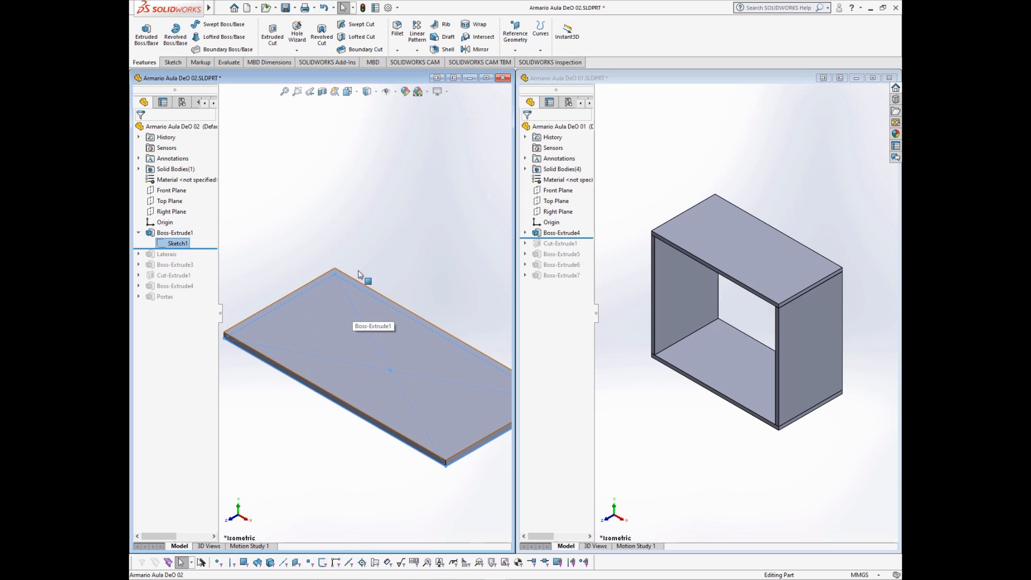
{"action": "scroll", "coordinate": [360, 275], "scroll_direction": "up", "scroll_amount": 3}
{"action": "left_click", "coordinate": [179, 235]}
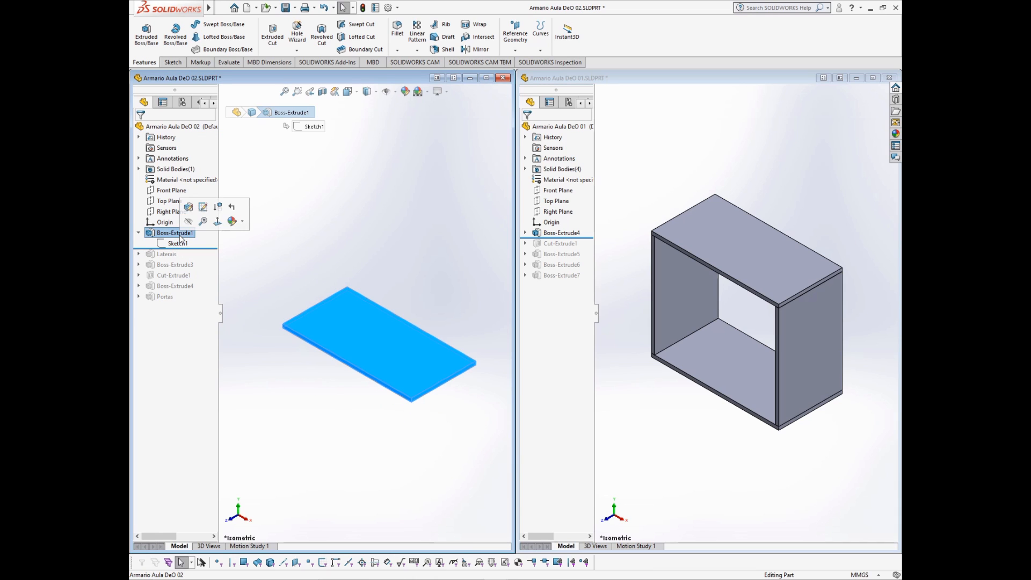
{"action": "left_click", "coordinate": [340, 237]}
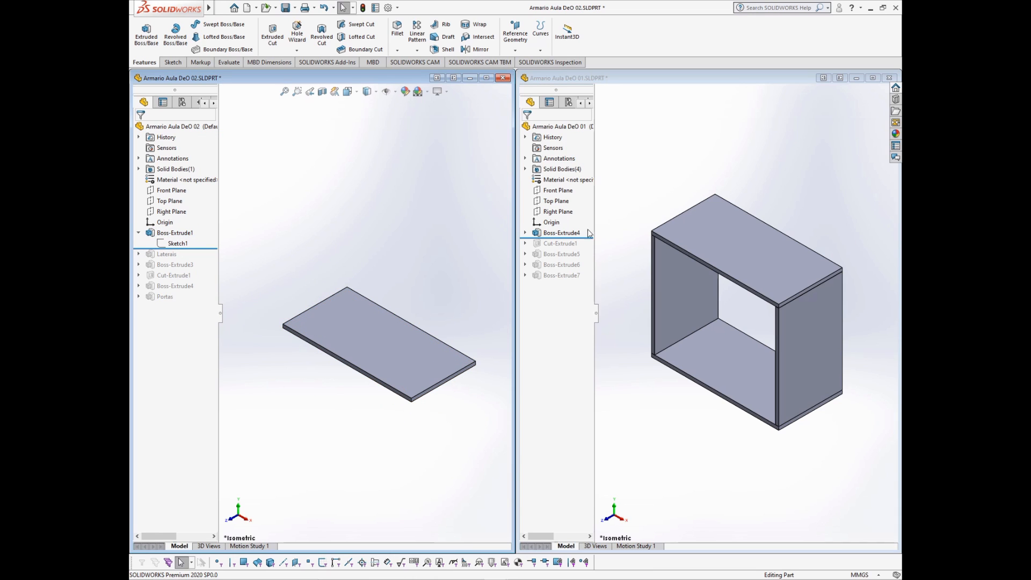
Step: Examine Sketch5 under Boss-Extrude4 in Armario Aula DeO 01, comparing its outline with the whole extruded frame and its upper corner
{"action": "left_click", "coordinate": [525, 232]}
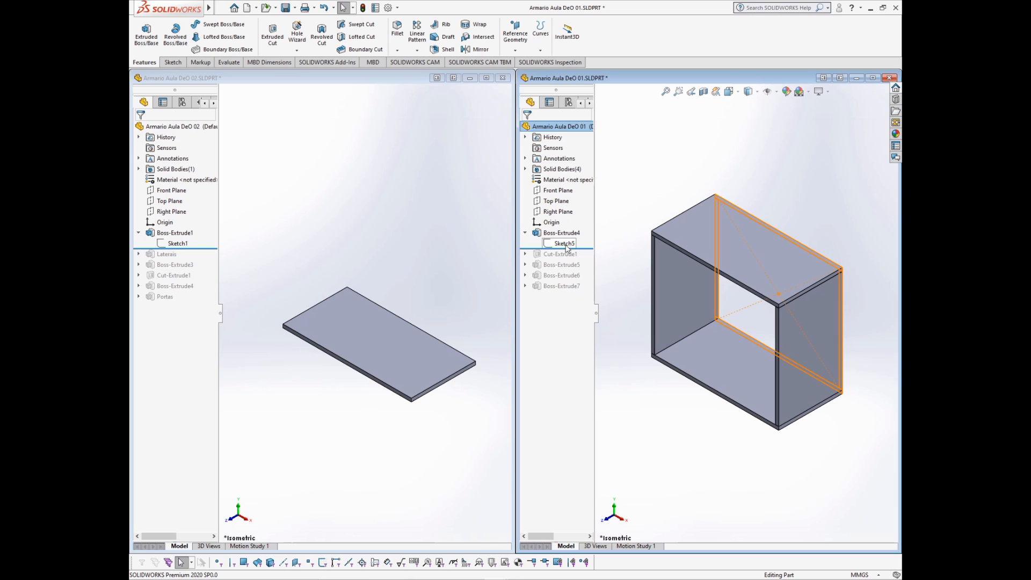
{"action": "left_click", "coordinate": [565, 243]}
{"action": "scroll", "coordinate": [810, 287], "scroll_direction": "down", "scroll_amount": 2}
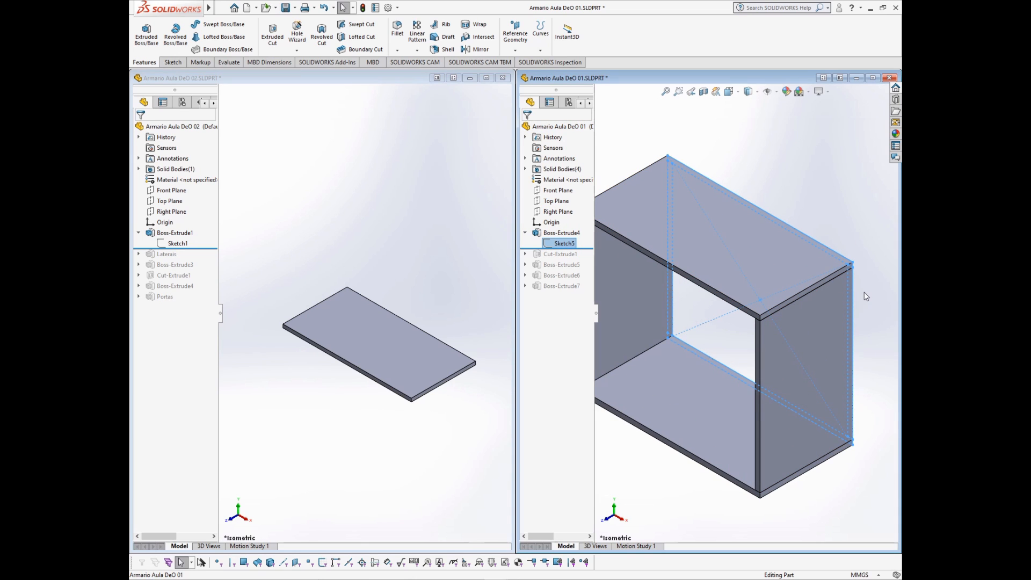
{"action": "scroll", "coordinate": [866, 296], "scroll_direction": "up", "scroll_amount": 1}
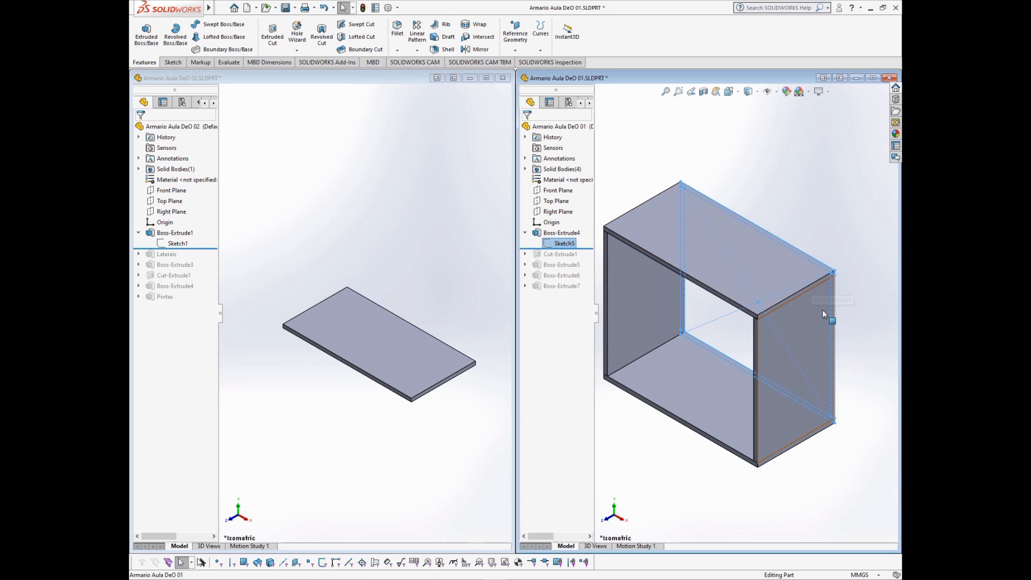
{"action": "scroll", "coordinate": [824, 314], "scroll_direction": "down", "scroll_amount": 3}
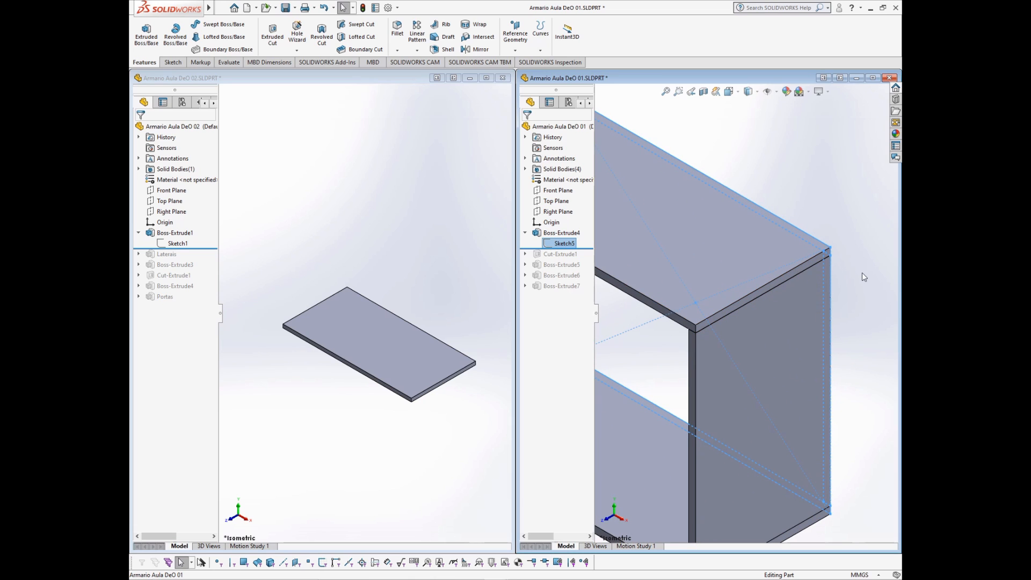
{"action": "scroll", "coordinate": [822, 260], "scroll_direction": "down", "scroll_amount": 2}
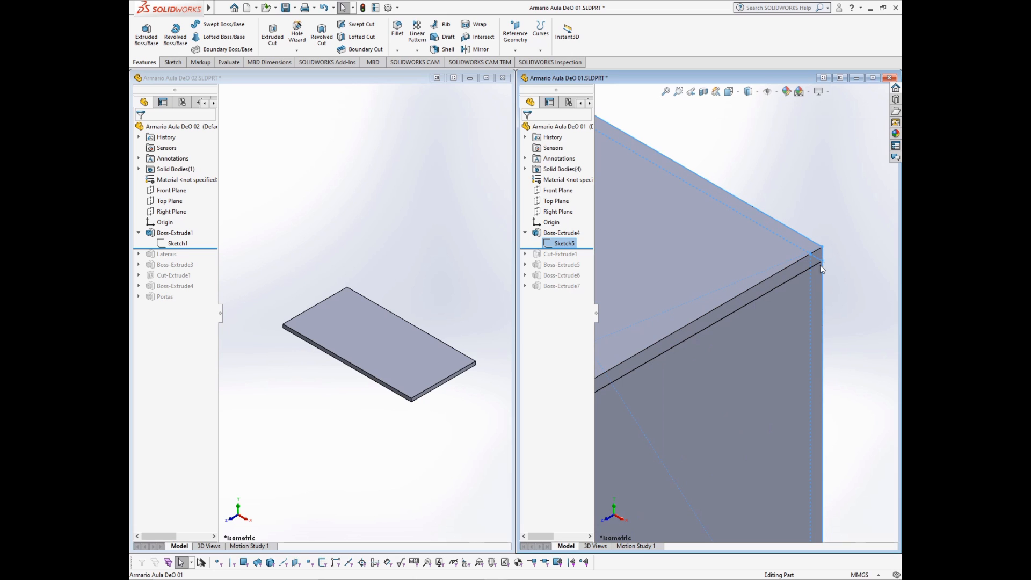
{"action": "scroll", "coordinate": [823, 294], "scroll_direction": "up", "scroll_amount": 1}
{"action": "scroll", "coordinate": [823, 295], "scroll_direction": "up", "scroll_amount": 5}
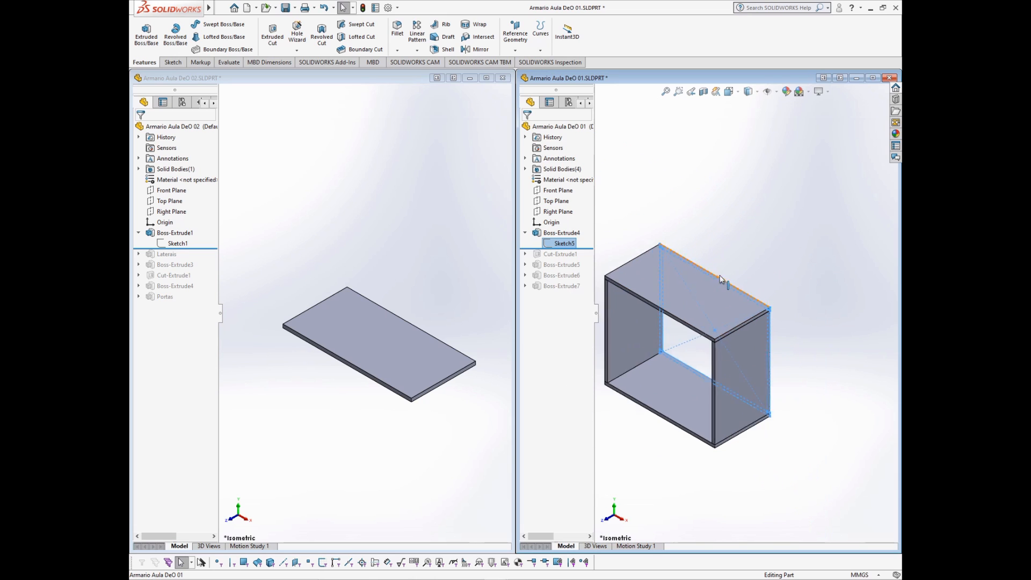
{"action": "scroll", "coordinate": [719, 275], "scroll_direction": "down", "scroll_amount": 3}
{"action": "scroll", "coordinate": [714, 308], "scroll_direction": "up", "scroll_amount": 2}
{"action": "scroll", "coordinate": [643, 324], "scroll_direction": "down", "scroll_amount": 1}
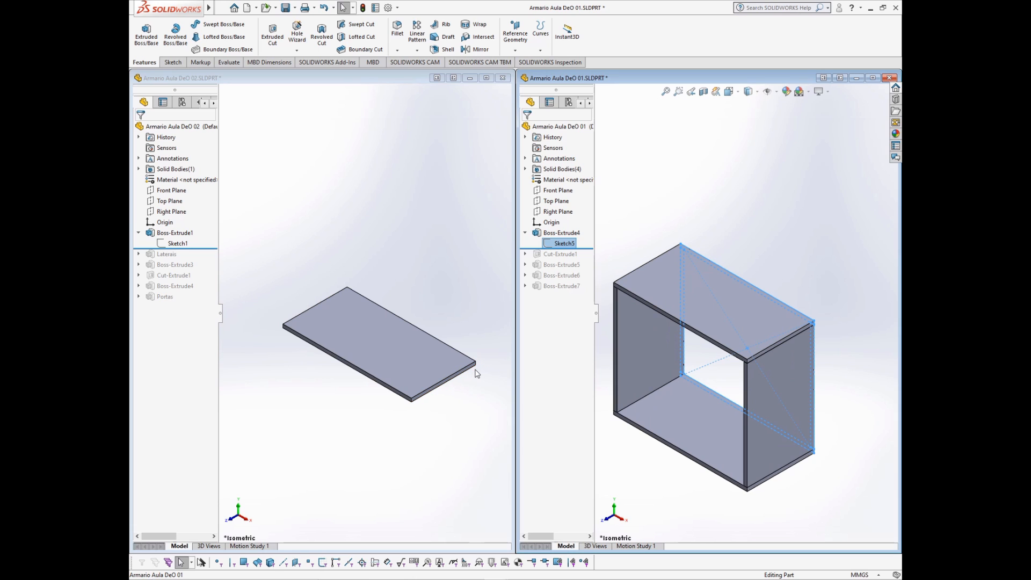
{"action": "left_click", "coordinate": [731, 209]}
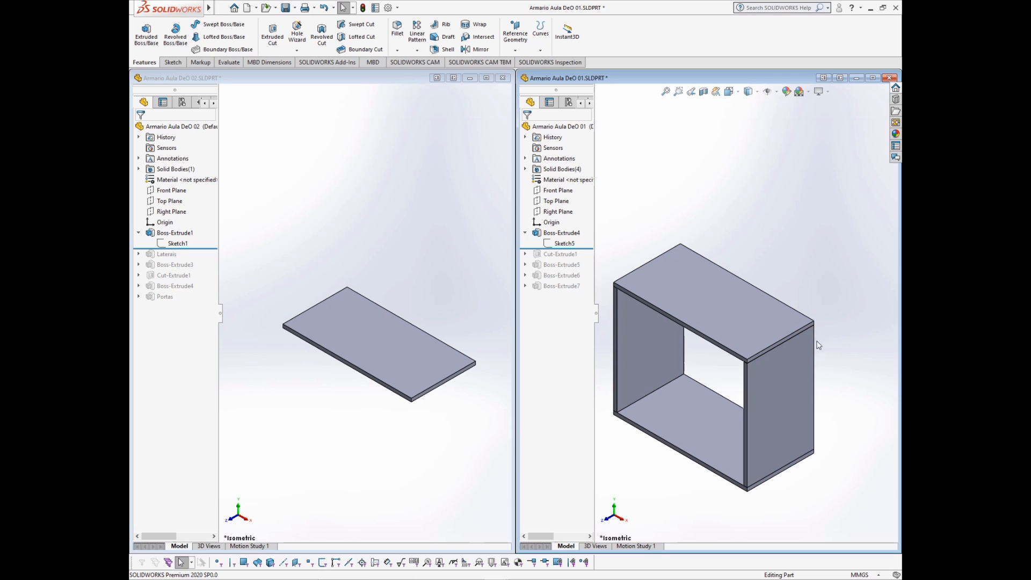
Step: Highlight Sketch5 again and inspect its inner and outer outlines close up at the frame's rear upper corner
{"action": "left_click", "coordinate": [564, 243]}
{"action": "scroll", "coordinate": [690, 269], "scroll_direction": "down", "scroll_amount": 4}
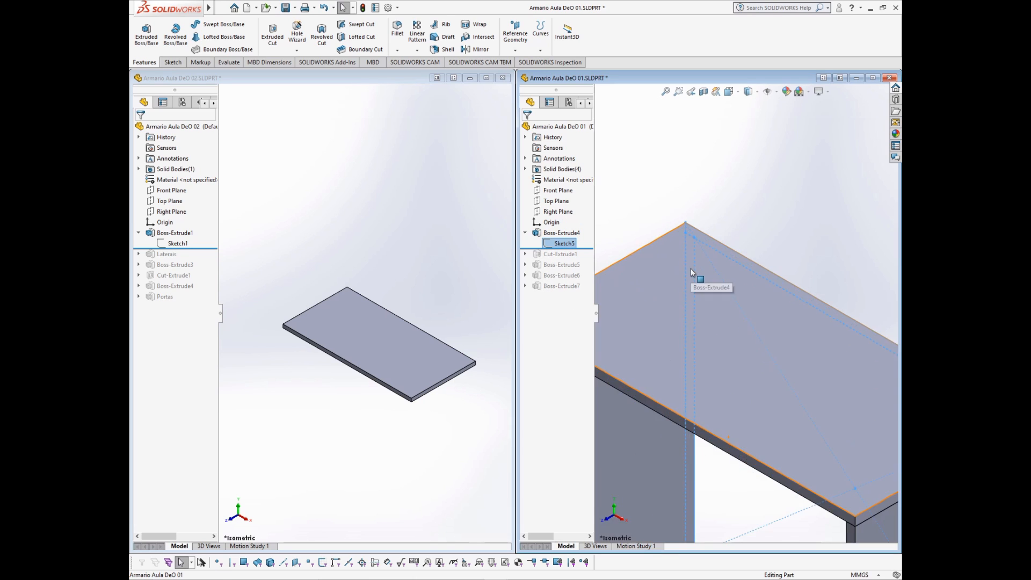
{"action": "scroll", "coordinate": [694, 264], "scroll_direction": "up", "scroll_amount": 2}
{"action": "scroll", "coordinate": [748, 320], "scroll_direction": "up", "scroll_amount": 2}
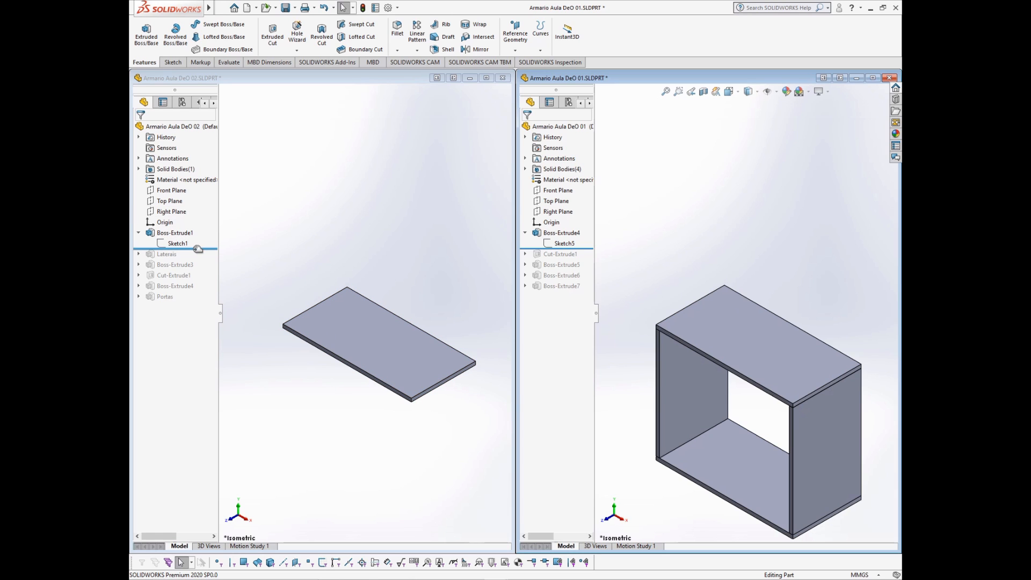
Step: Roll Armario Aula DeO 02 forward to include the Laterais feature and highlight its two side panels
{"action": "left_click_drag", "start_coordinate": [198, 249], "coordinate": [198, 259]}
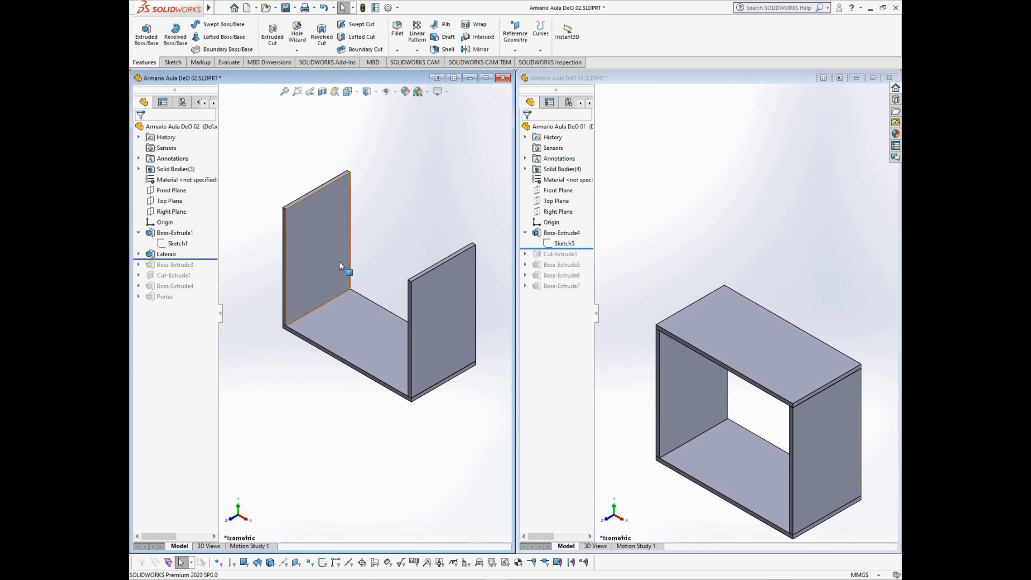
{"action": "left_click", "coordinate": [166, 254]}
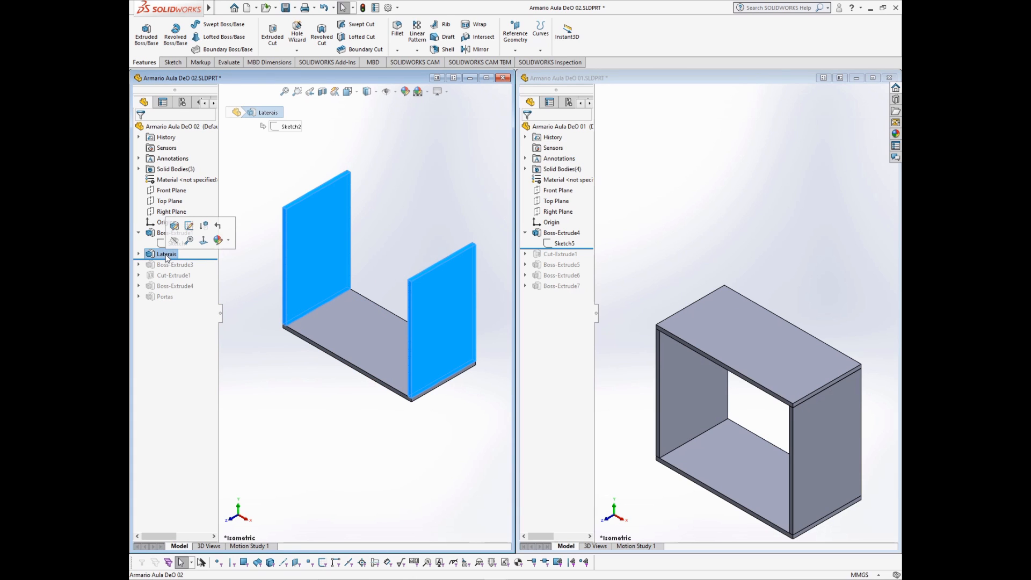
{"action": "left_click", "coordinate": [272, 232]}
Step: Examine Sketch2 under Laterais and how it lies on the upper face of the base panel
{"action": "left_click", "coordinate": [138, 254]}
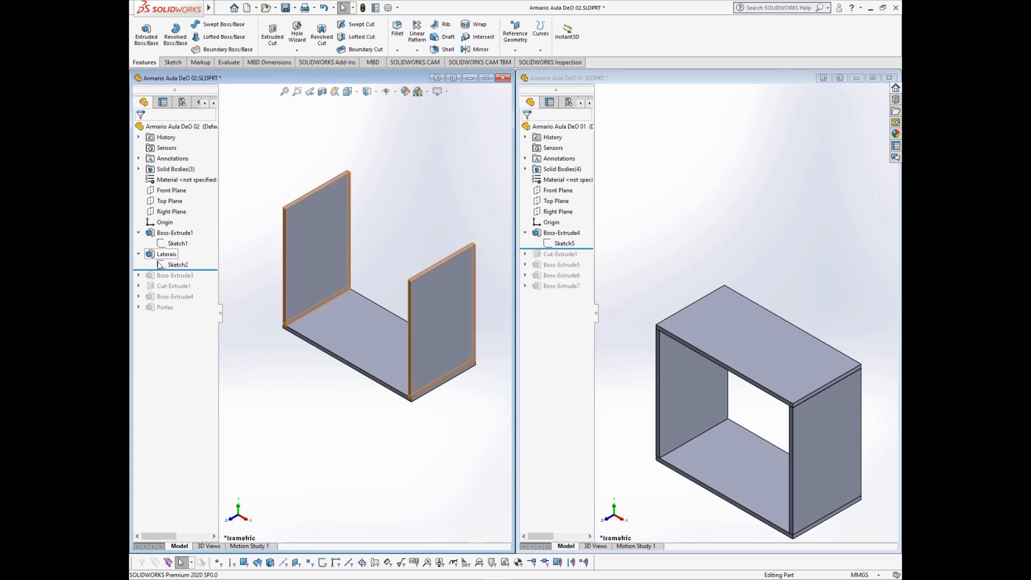
{"action": "left_click", "coordinate": [160, 265]}
{"action": "scroll", "coordinate": [265, 349], "scroll_direction": "down", "scroll_amount": 5}
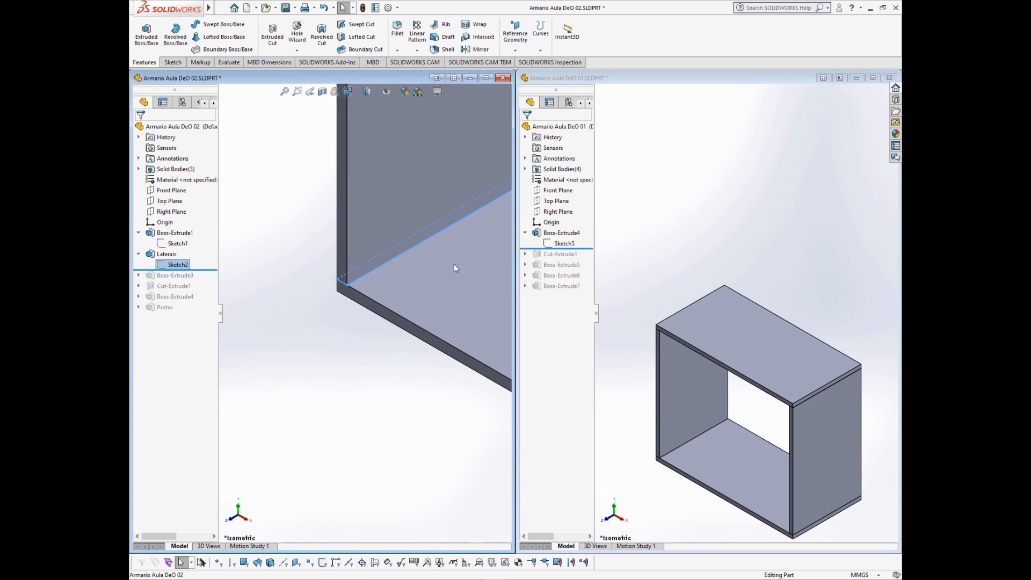
{"action": "left_click", "coordinate": [449, 277]}
{"action": "scroll", "coordinate": [450, 277], "scroll_direction": "up", "scroll_amount": 5}
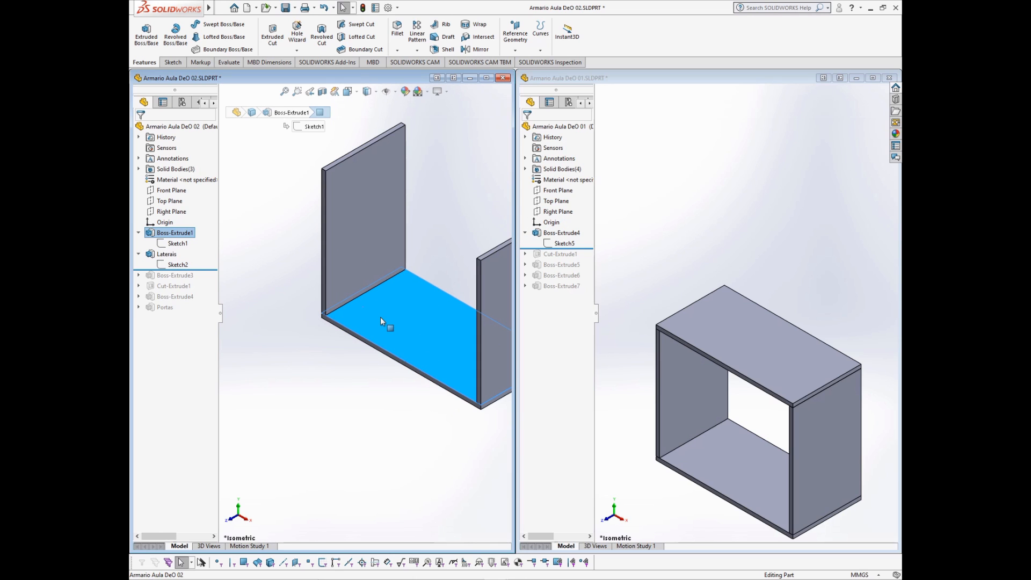
{"action": "scroll", "coordinate": [349, 308], "scroll_direction": "down", "scroll_amount": 3}
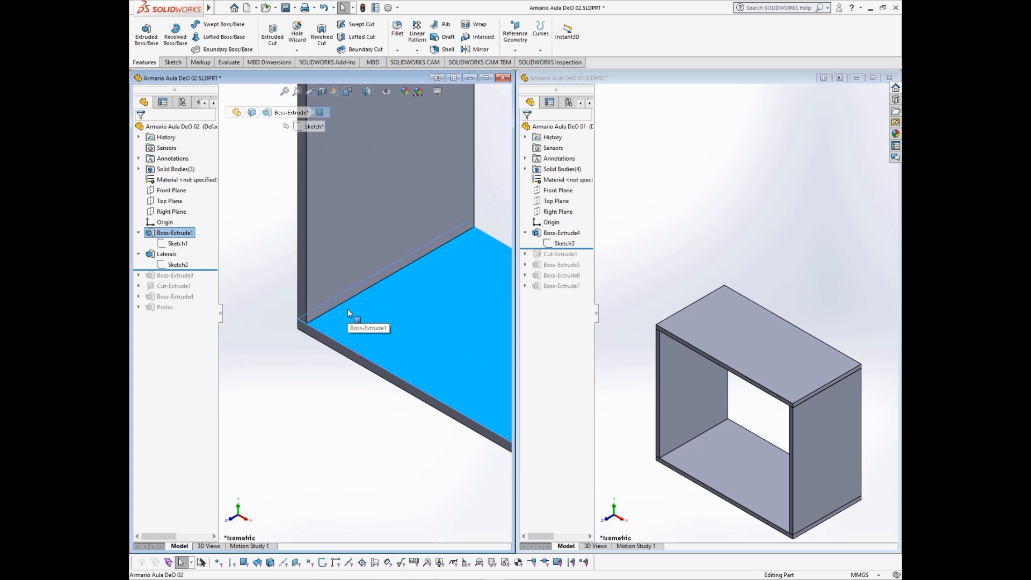
Step: Highlight Sketch2 under Laterais in Armario Aula DeO 02 and compare it with the side panel rising from the base
{"action": "scroll", "coordinate": [304, 320], "scroll_direction": "up", "scroll_amount": 4}
{"action": "left_click", "coordinate": [308, 325]}
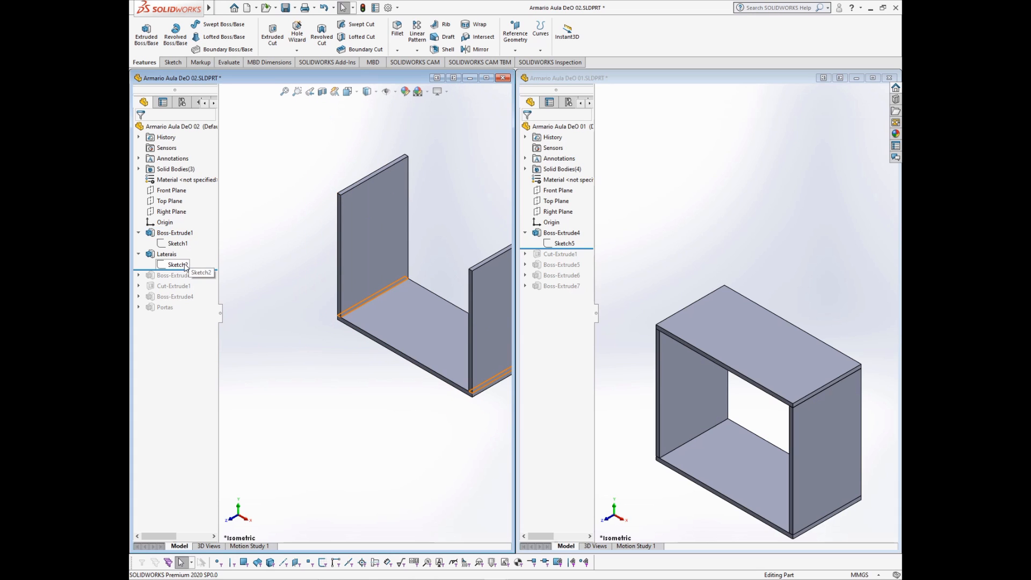
{"action": "left_click", "coordinate": [178, 264]}
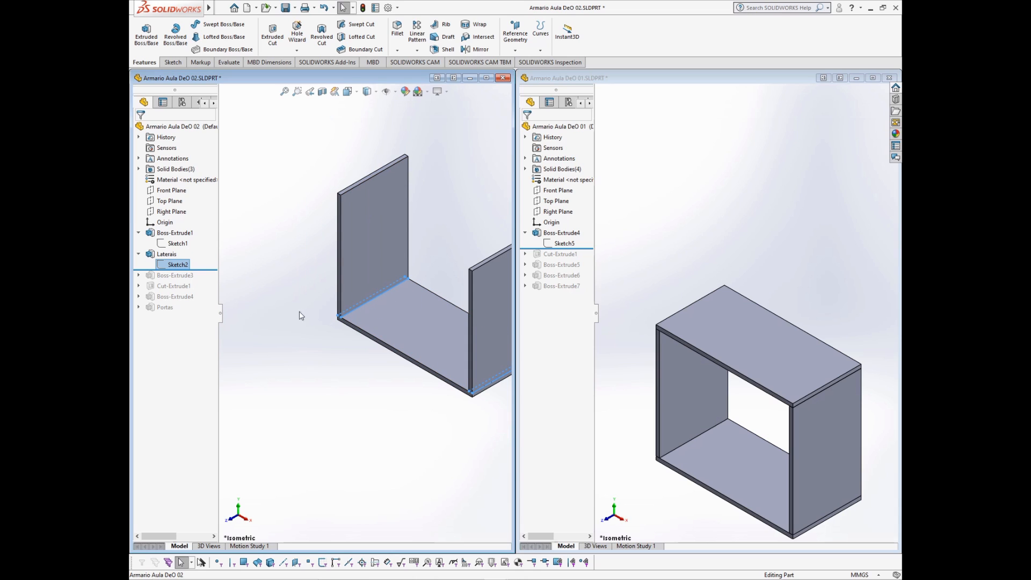
{"action": "left_click", "coordinate": [339, 208]}
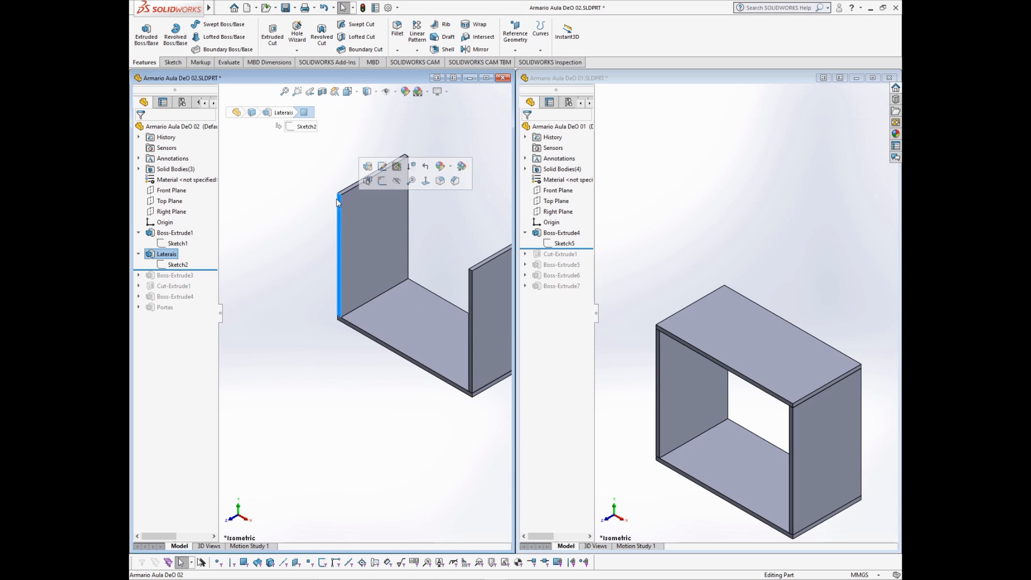
{"action": "left_click", "coordinate": [323, 298]}
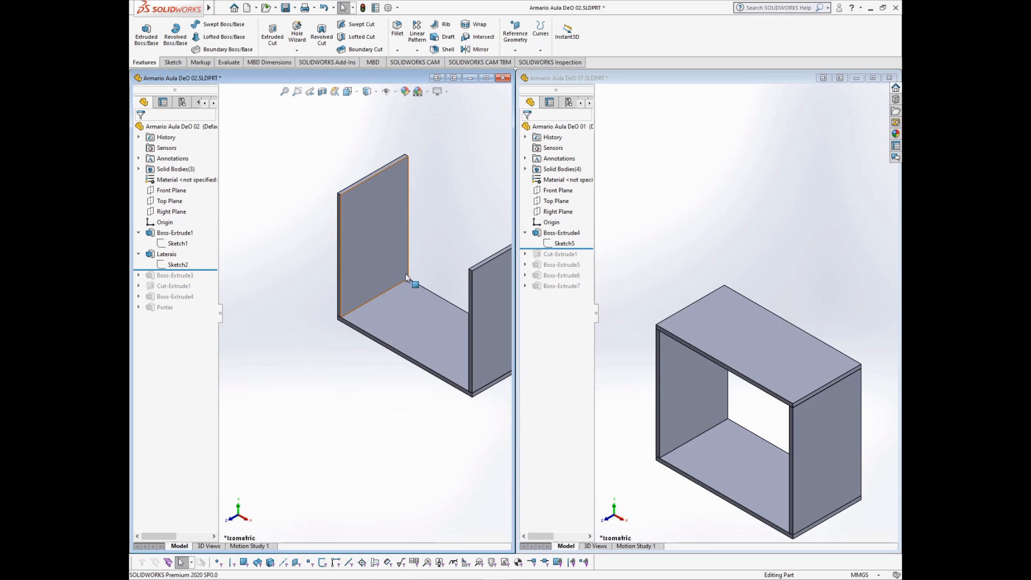
{"action": "scroll", "coordinate": [331, 270], "scroll_direction": "up", "scroll_amount": 2}
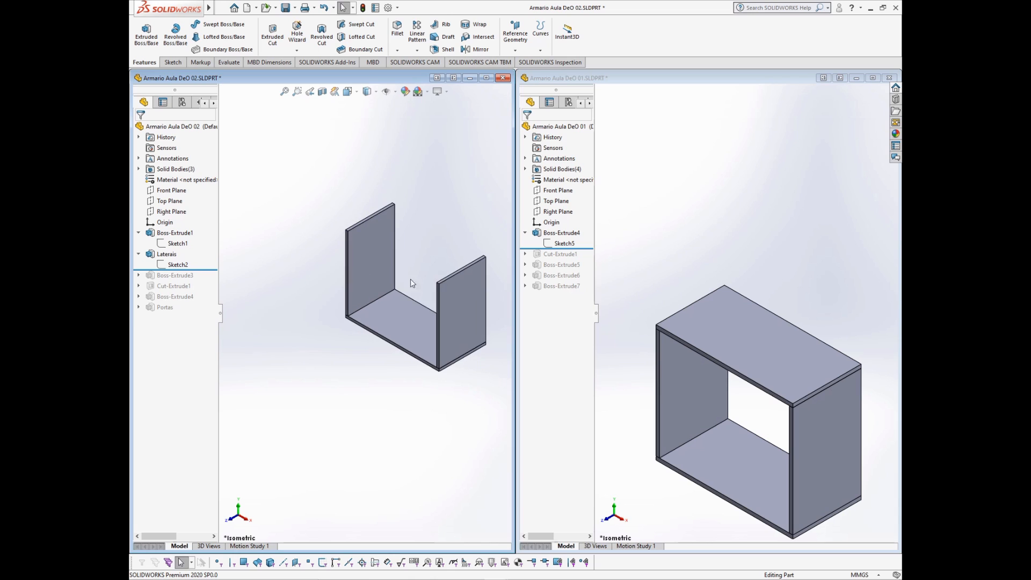
Step: Roll Armario Aula DeO 02 forward through Boss-Extrude3 and Cut-Extrude1, ending after the Portas feature
{"action": "scroll", "coordinate": [477, 255], "scroll_direction": "down", "scroll_amount": 3}
{"action": "left_click_drag", "start_coordinate": [215, 270], "coordinate": [207, 291]}
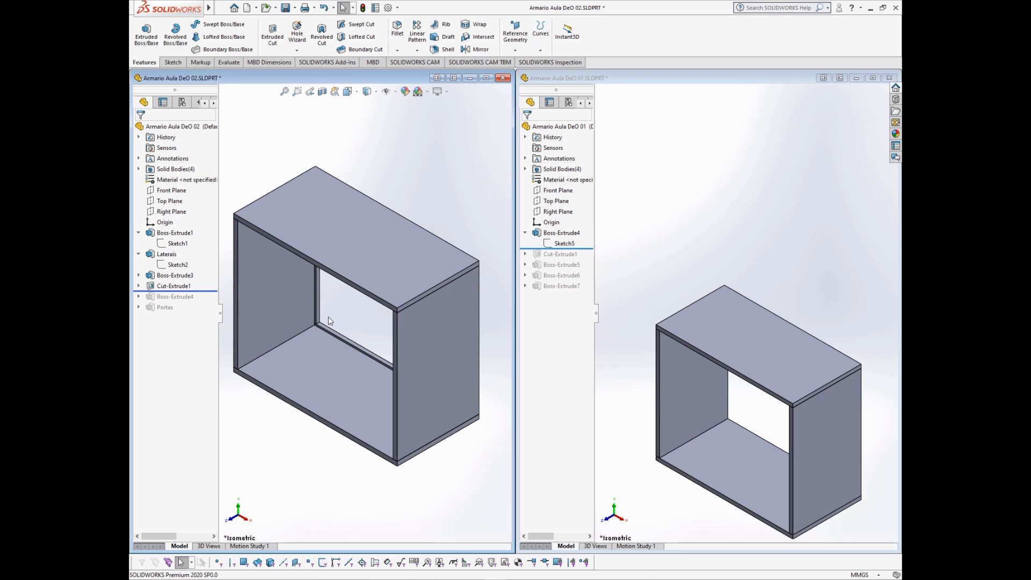
{"action": "scroll", "coordinate": [326, 322], "scroll_direction": "down", "scroll_amount": 2}
{"action": "scroll", "coordinate": [317, 322], "scroll_direction": "up", "scroll_amount": 1}
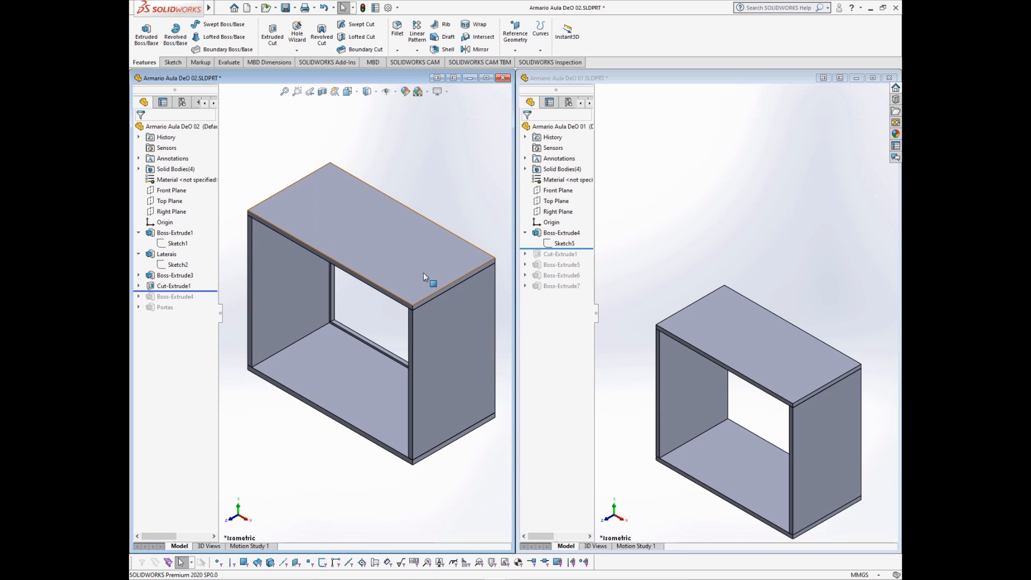
{"action": "scroll", "coordinate": [722, 407], "scroll_direction": "up", "scroll_amount": 1}
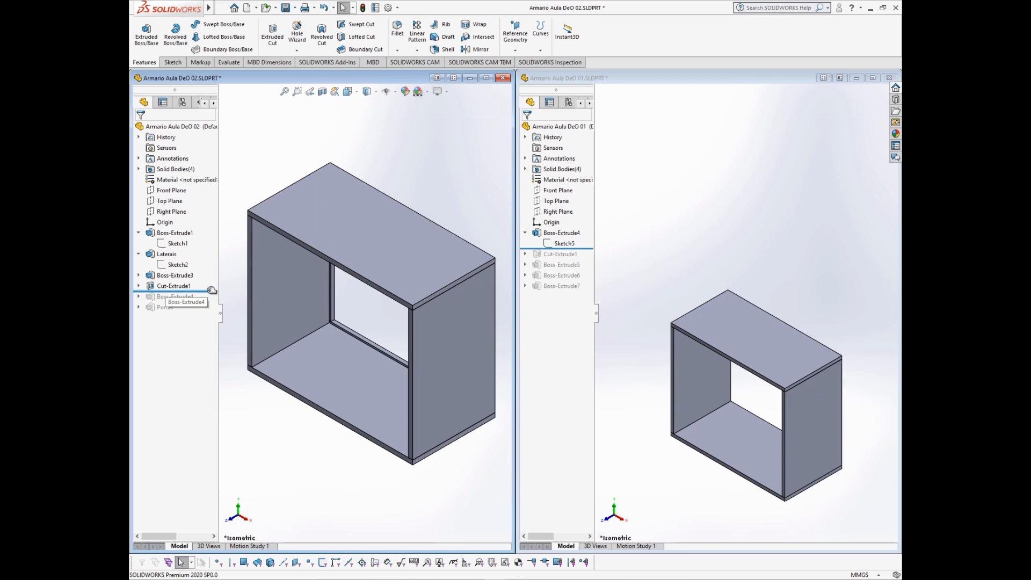
{"action": "left_click_drag", "start_coordinate": [209, 292], "coordinate": [207, 319]}
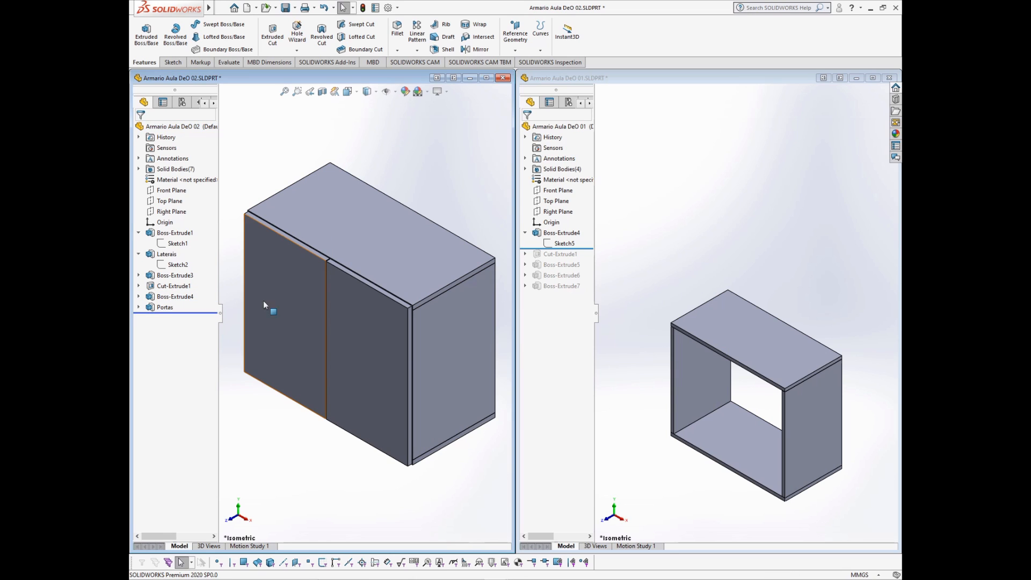
Step: Roll Armario Aula DeO 01 forward to include Cut-Extrude1 and turn the whole cabinet to show its rear side
{"action": "left_click", "coordinate": [624, 255]}
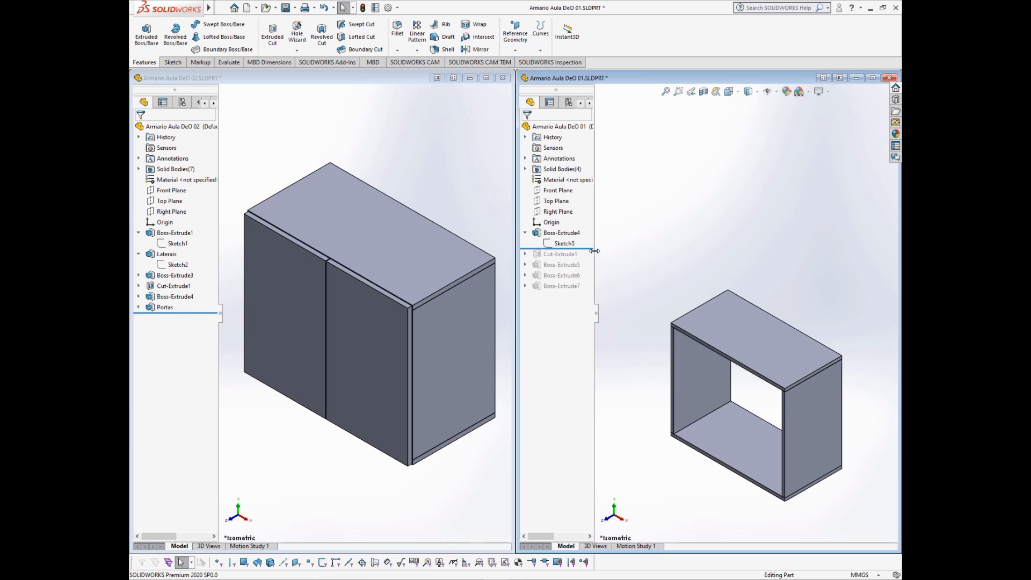
{"action": "left_click_drag", "start_coordinate": [591, 248], "coordinate": [591, 261]}
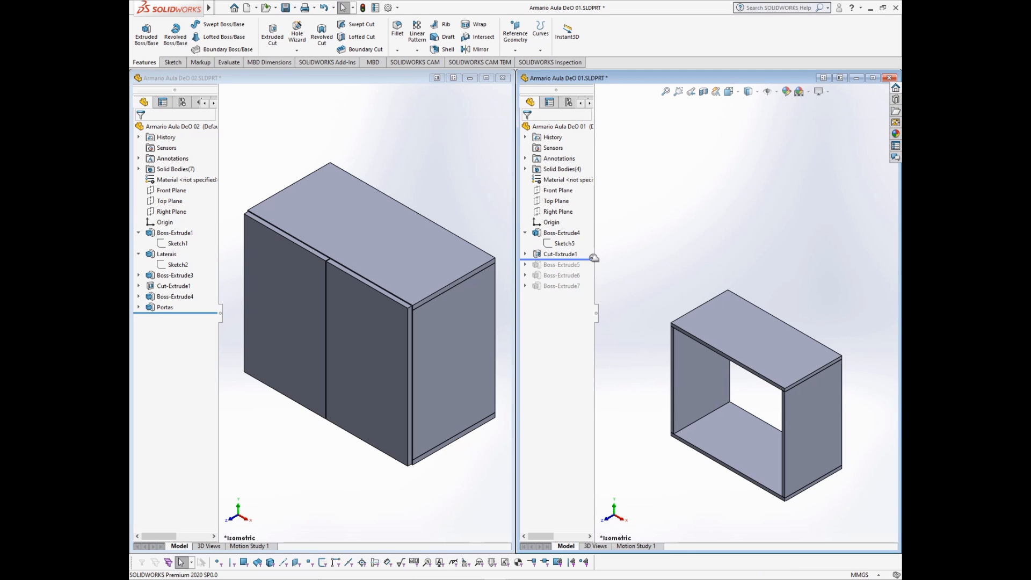
{"action": "key", "text": "f"}
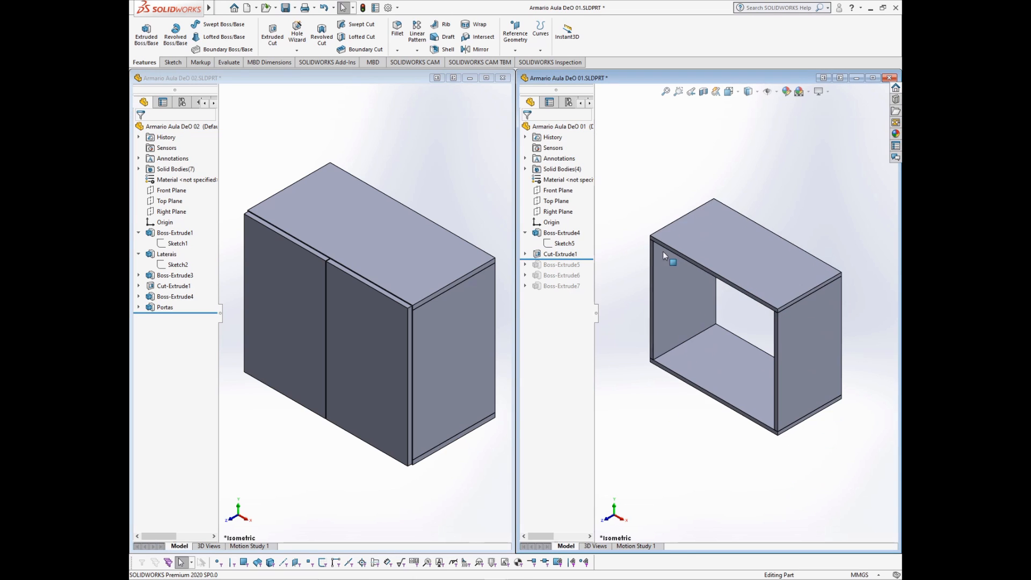
{"action": "key", "text": "ctrl+2"}
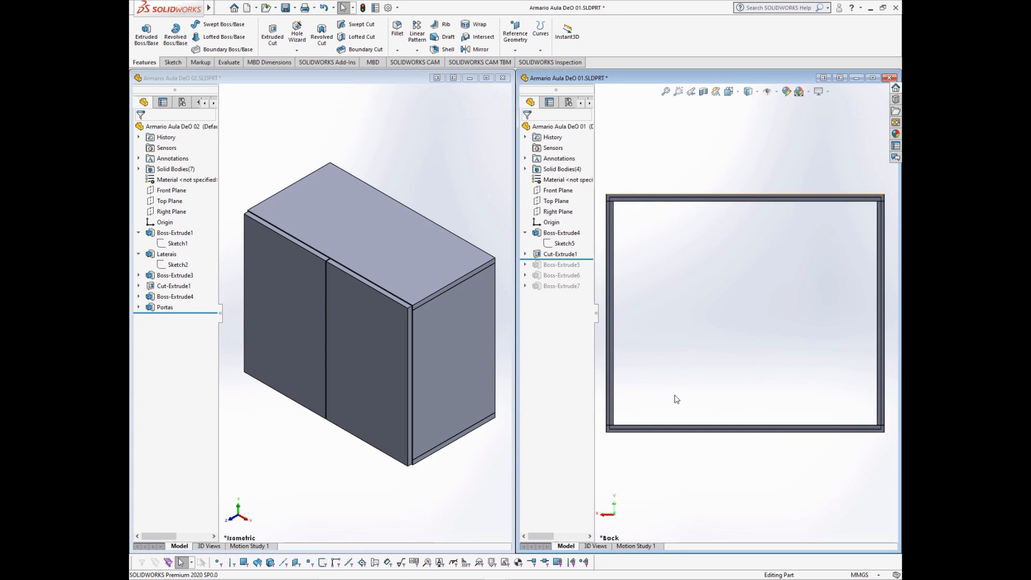
{"action": "key", "text": "Right"}
{"action": "key", "text": "Right"}
{"action": "key", "text": "Down"}
{"action": "key", "text": "Down"}
{"action": "key", "text": "f"}
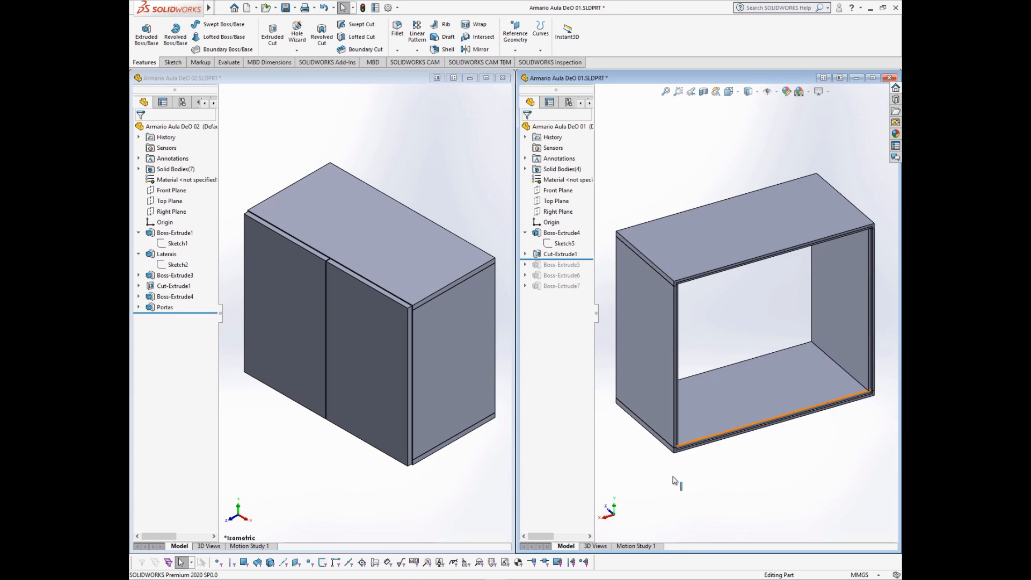
Step: Inspect the recess of Cut-Extrude1 at the cabinet's lower rear corner and around the whole rear opening
{"action": "scroll", "coordinate": [678, 452], "scroll_direction": "down", "scroll_amount": 4}
{"action": "scroll", "coordinate": [699, 430], "scroll_direction": "down", "scroll_amount": 2}
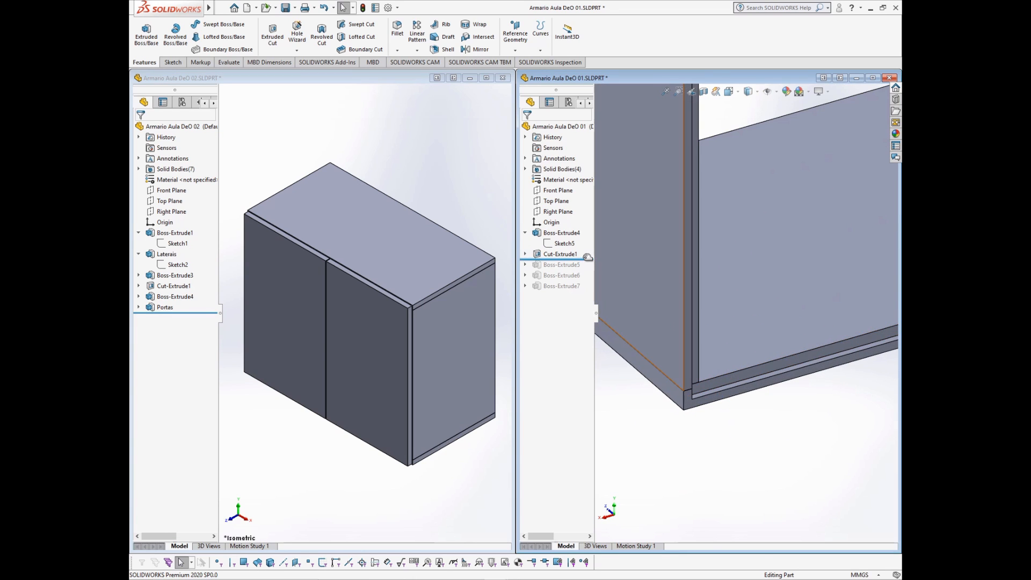
{"action": "scroll", "coordinate": [820, 311], "scroll_direction": "up", "scroll_amount": 6}
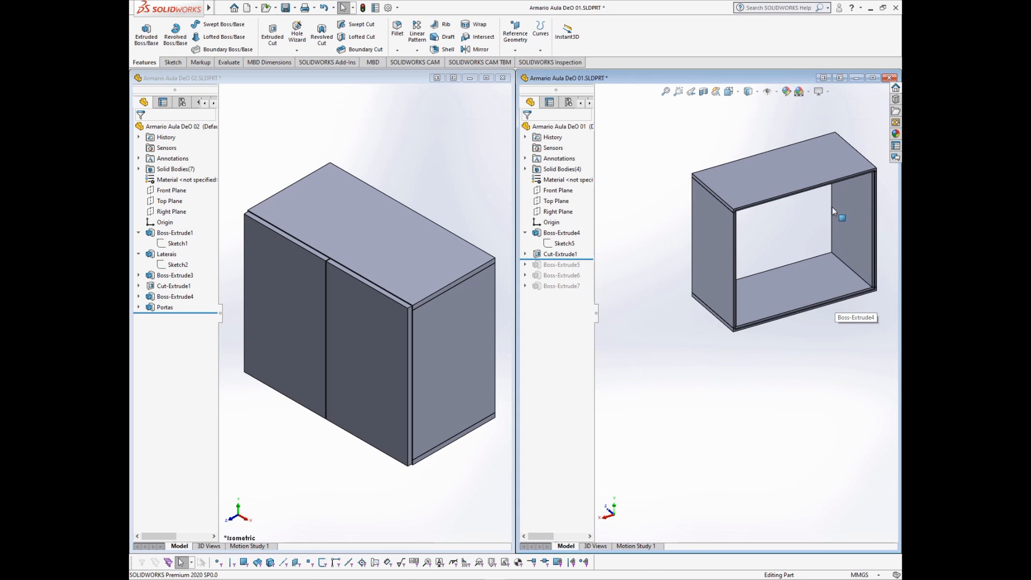
{"action": "scroll", "coordinate": [840, 185], "scroll_direction": "down", "scroll_amount": 2}
{"action": "scroll", "coordinate": [698, 269], "scroll_direction": "up", "scroll_amount": 1}
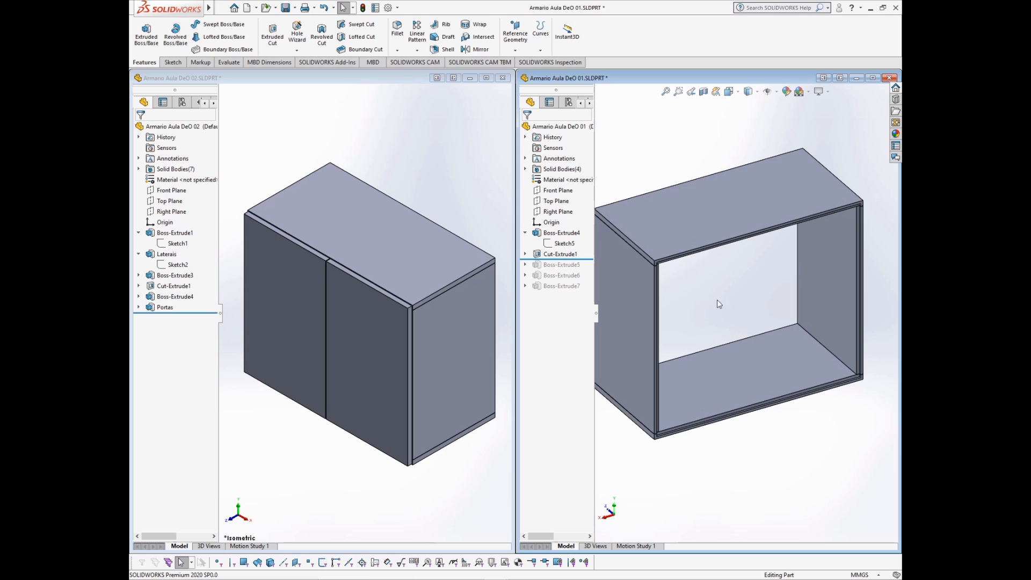
Step: Roll Armario Aula DeO 01 back to just after Boss-Extrude4, highlight that feature and maximize the part's window
{"action": "left_click_drag", "start_coordinate": [588, 260], "coordinate": [589, 250]}
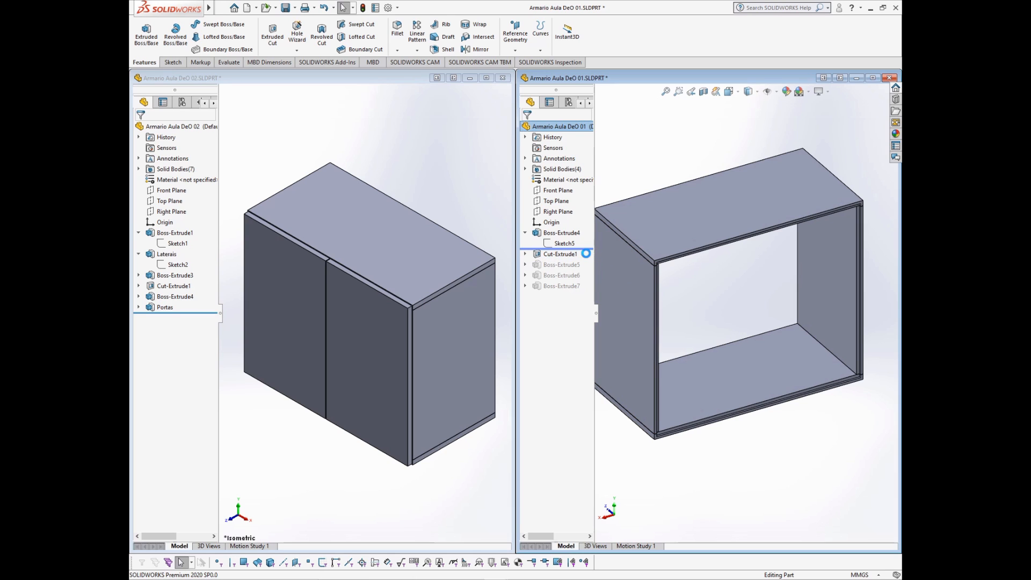
{"action": "left_click", "coordinate": [561, 233]}
{"action": "left_click", "coordinate": [872, 78]}
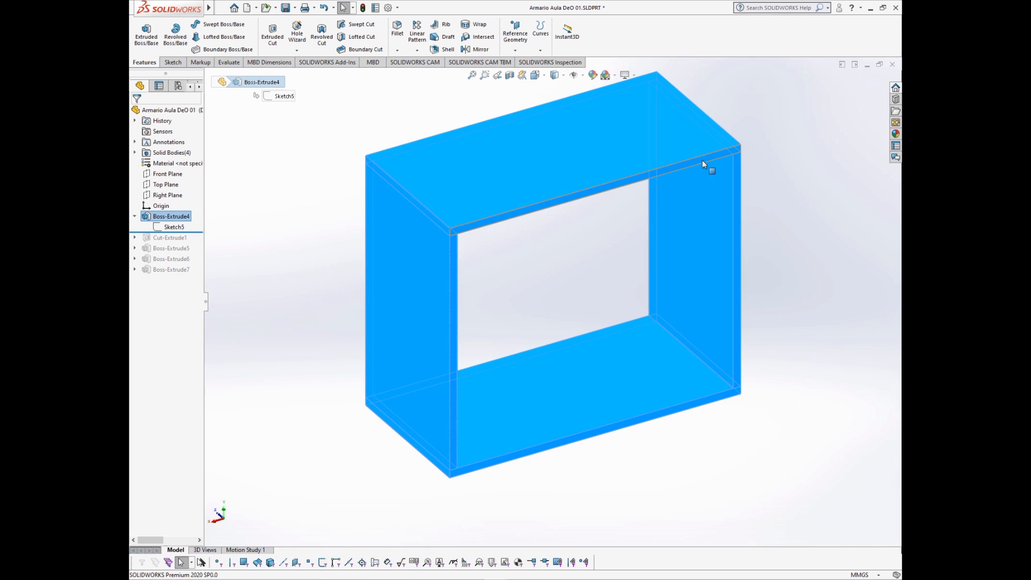
{"action": "left_click", "coordinate": [796, 264]}
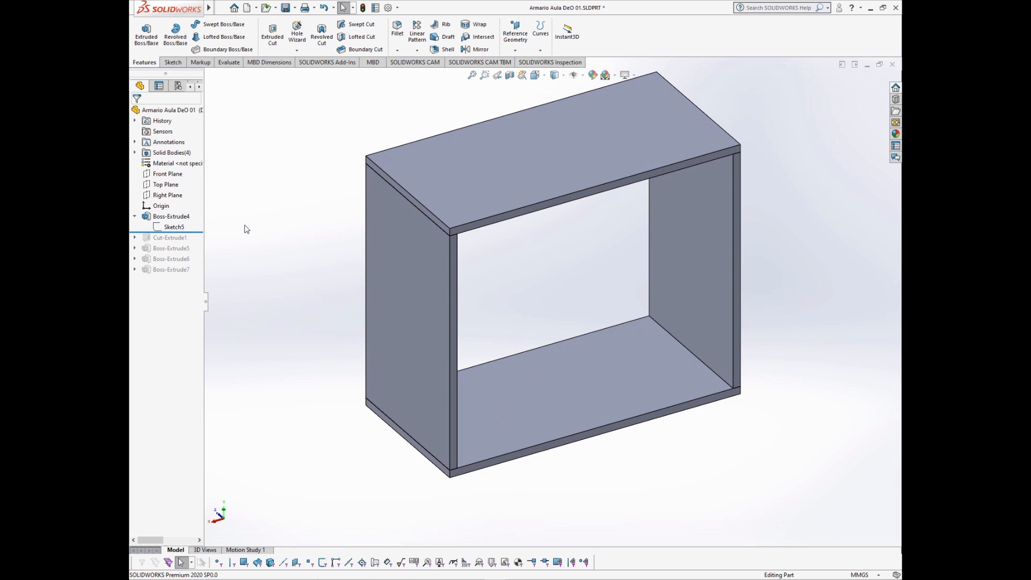
Step: Open Sketch5 of Boss-Extrude4 in front view to review its dimensions and relations, and return to the isometric model
{"action": "key", "text": "ctrl+1"}
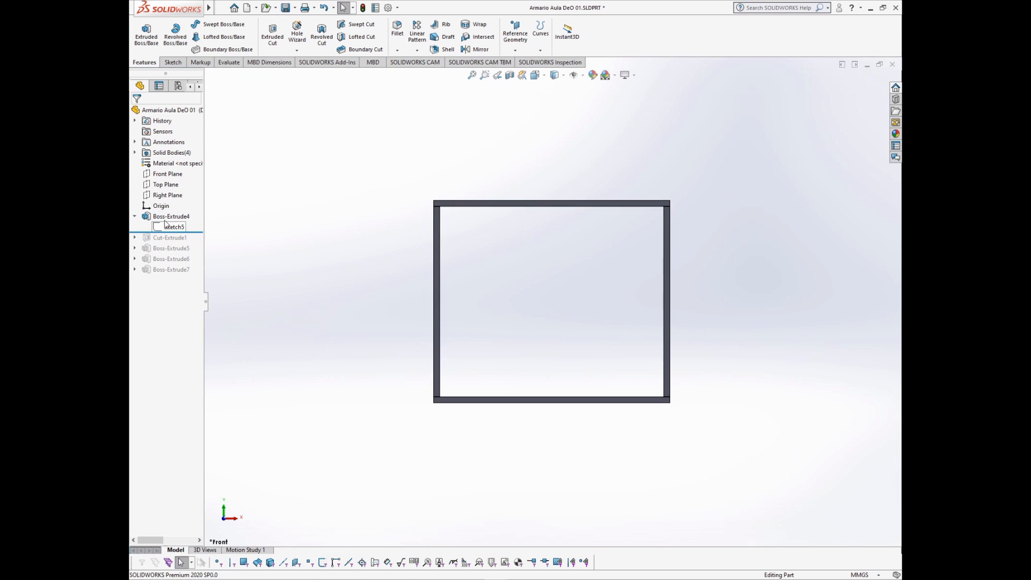
{"action": "left_click", "coordinate": [167, 226]}
{"action": "left_click", "coordinate": [184, 200]}
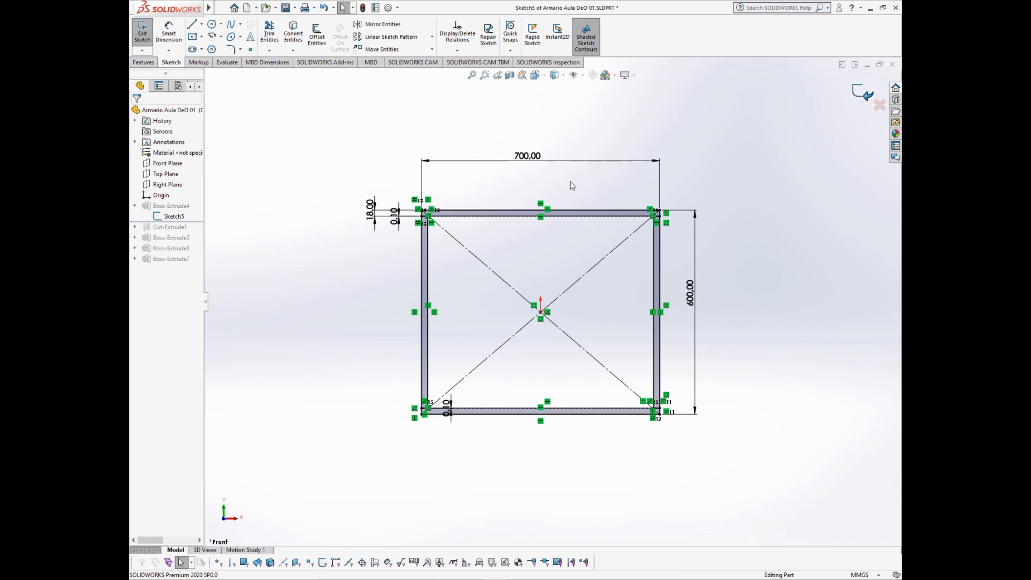
{"action": "left_click", "coordinate": [861, 95]}
{"action": "key", "text": "ctrl+7"}
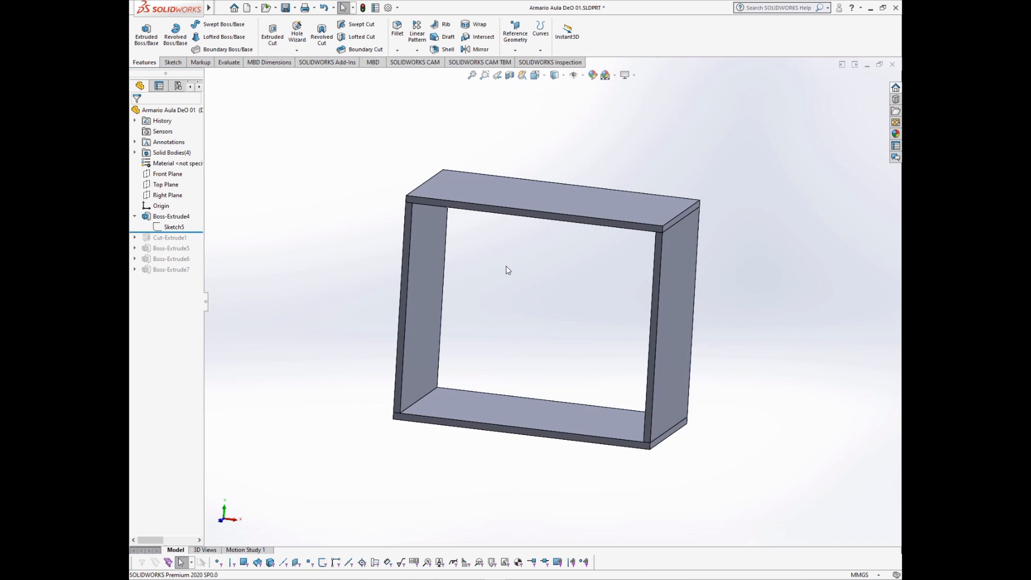
Step: Roll the part forward to include Cut-Extrude1, expand the feature and highlight its Sketch6
{"action": "left_click_drag", "start_coordinate": [188, 233], "coordinate": [188, 243]}
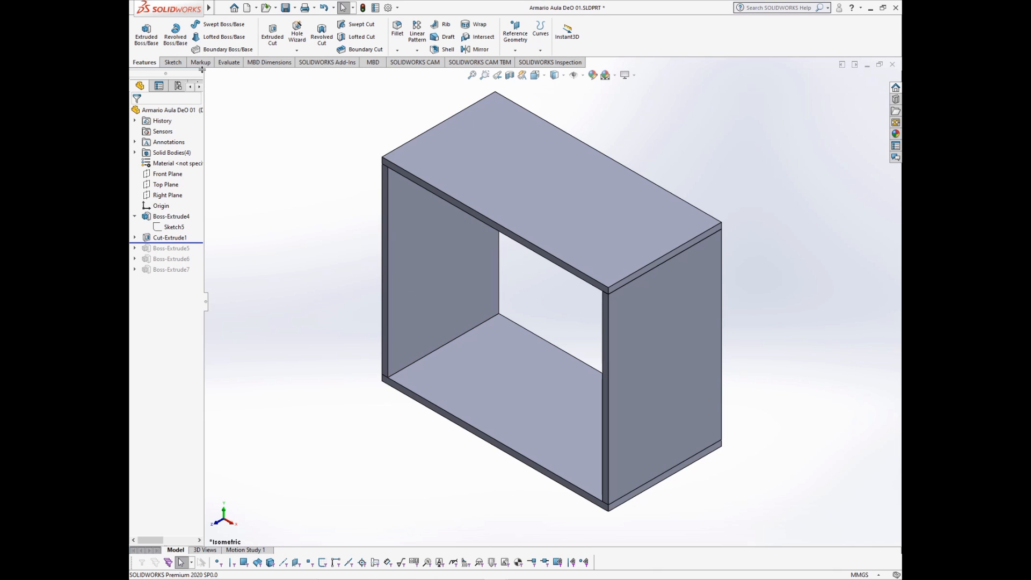
{"action": "left_click", "coordinate": [135, 238]}
{"action": "left_click", "coordinate": [174, 248]}
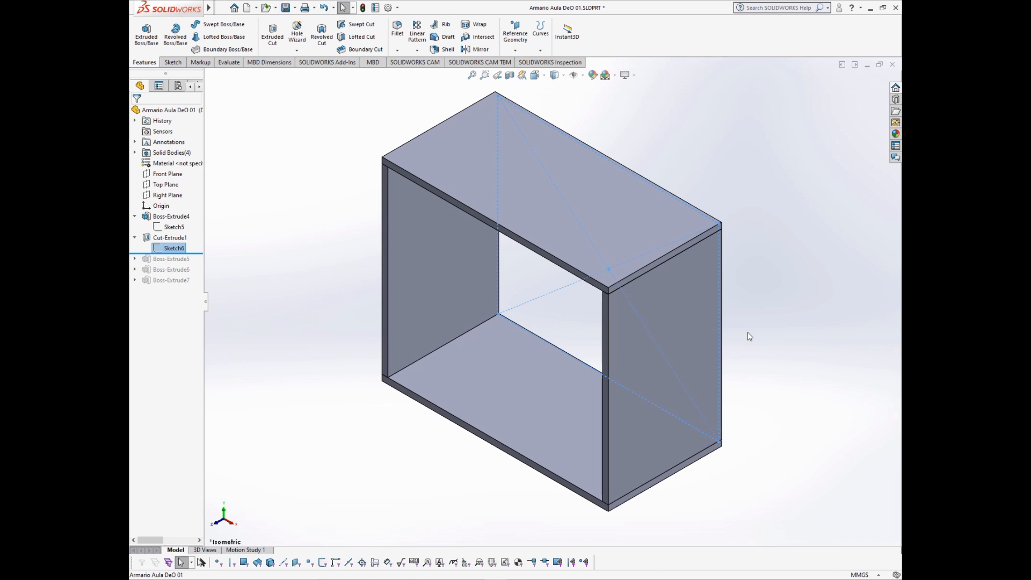
Step: Examine Sketch6 in the front, back, left, right, top, bottom and isometric standard views
{"action": "key", "text": "ctrl+1"}
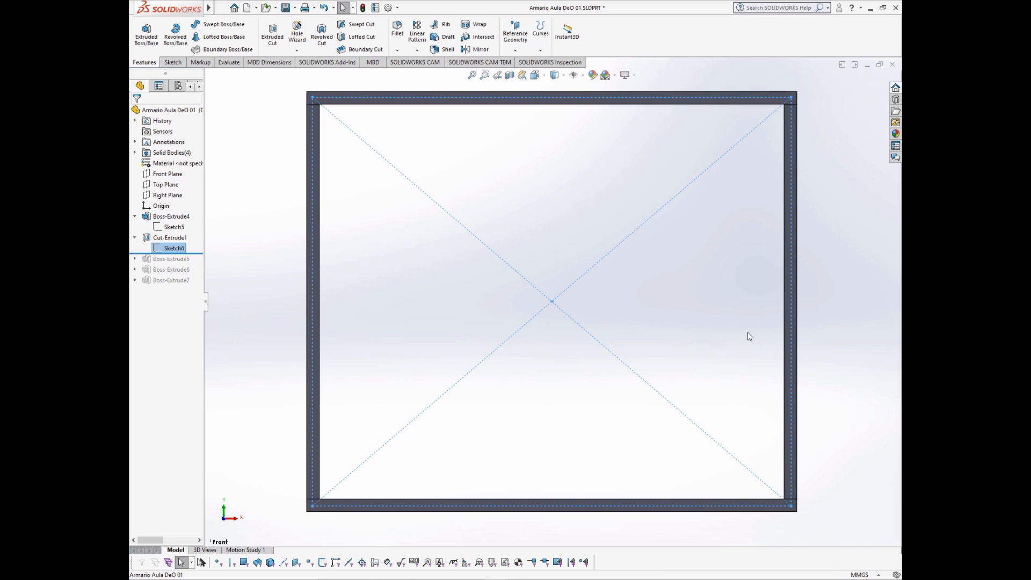
{"action": "key", "text": "ctrl+2"}
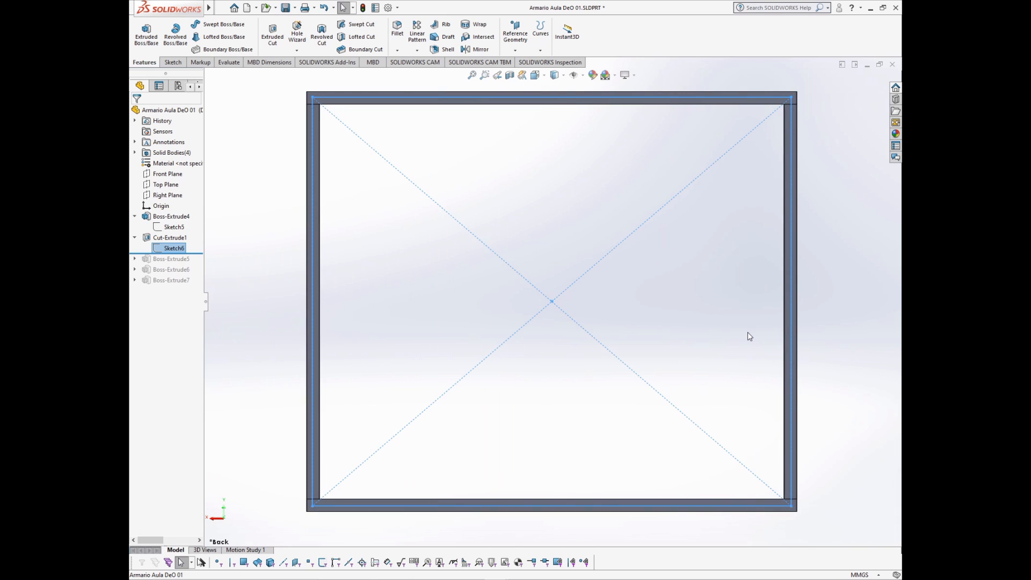
{"action": "key", "text": "ctrl+3"}
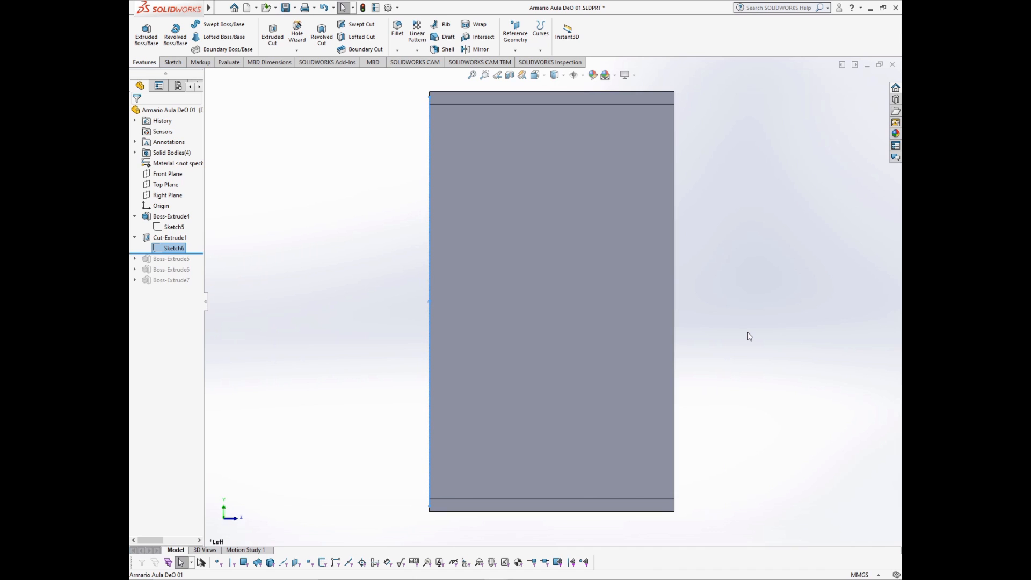
{"action": "key", "text": "ctrl+4"}
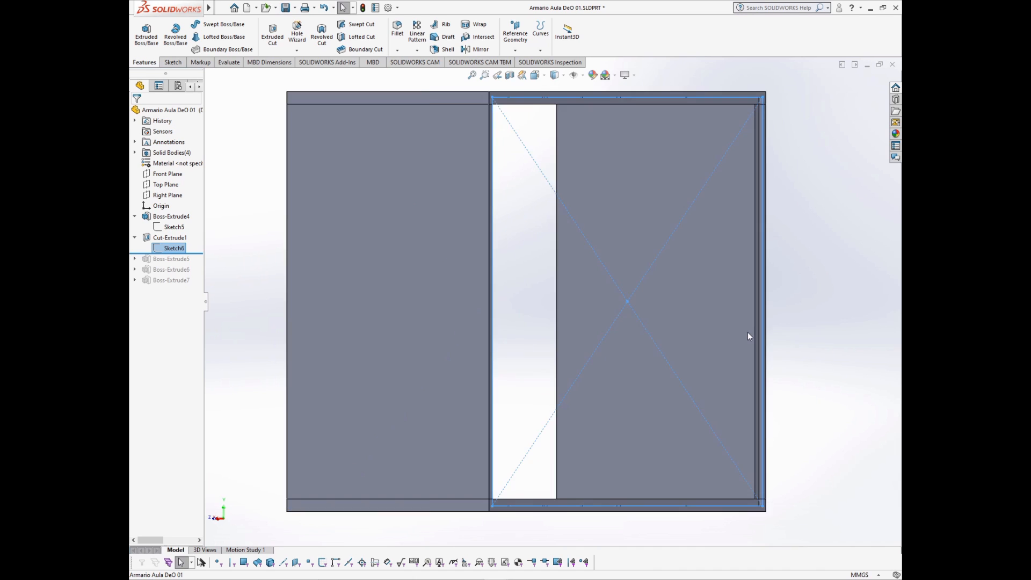
{"action": "key", "text": "ctrl+5"}
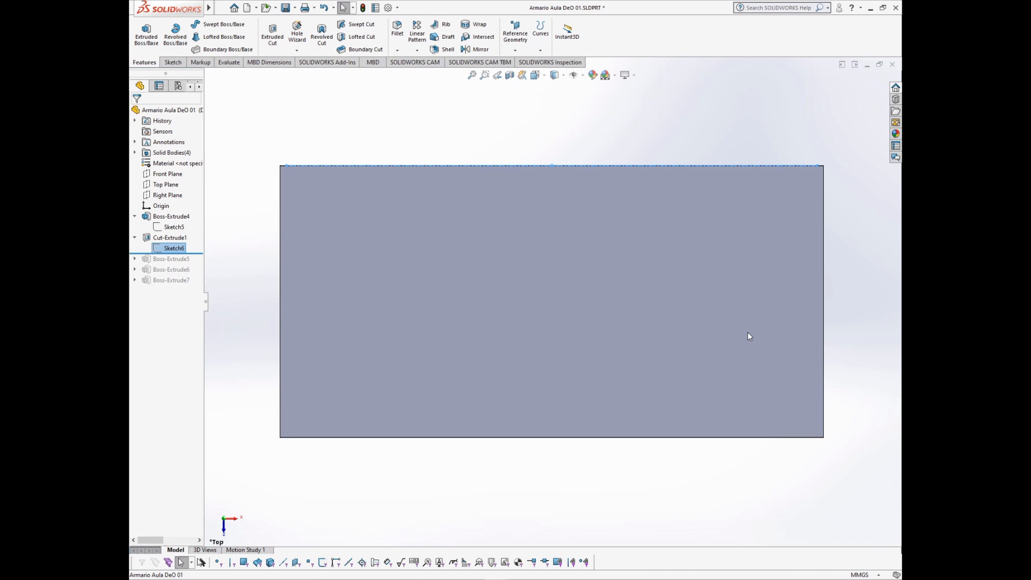
{"action": "key", "text": "ctrl+6"}
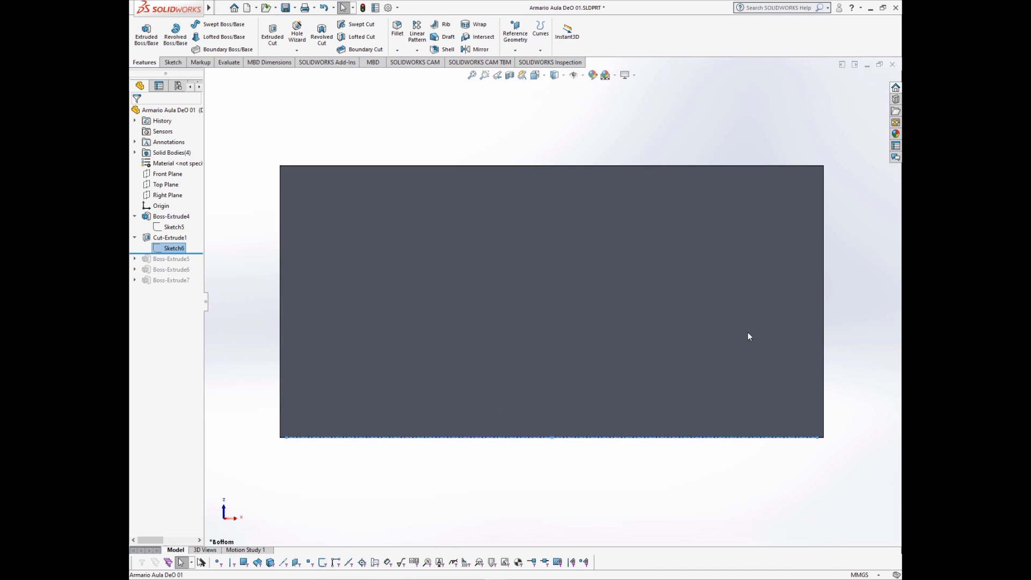
{"action": "key", "text": "ctrl+7"}
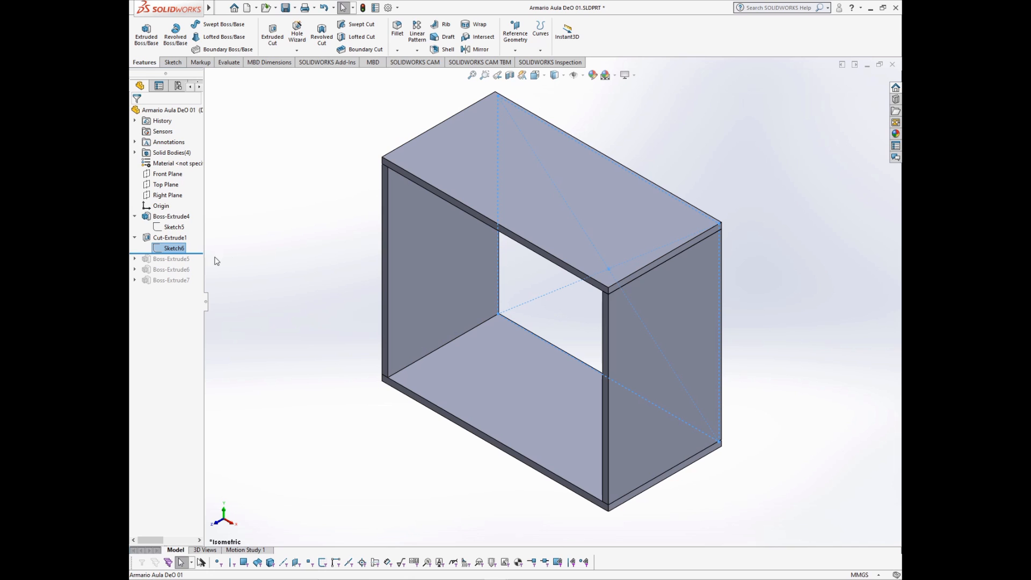
Step: Inspect the frame's upper corner close up in back view and highlight the recessed faces of Cut-Extrude1
{"action": "key", "text": "ctrl+2"}
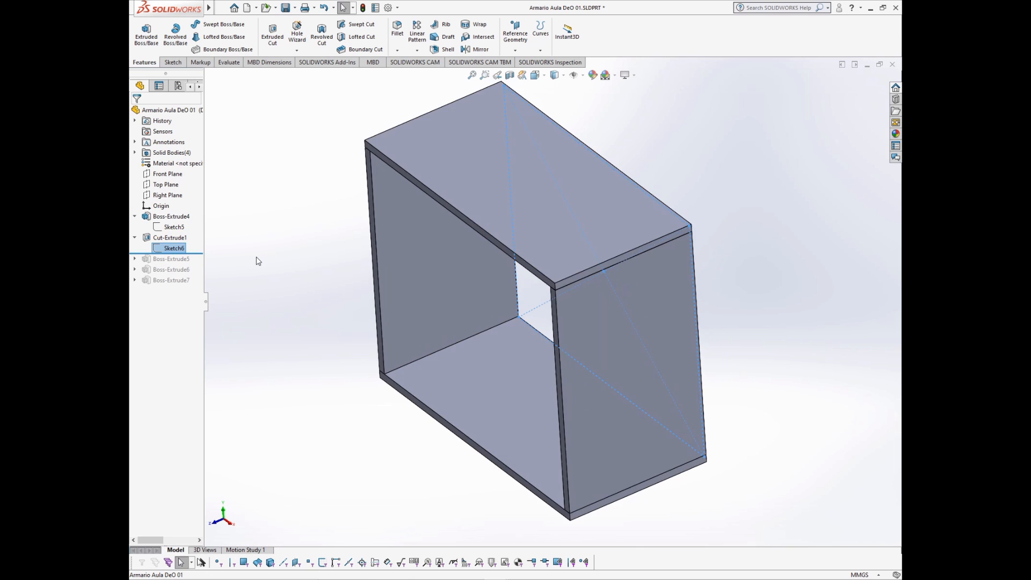
{"action": "scroll", "coordinate": [322, 166], "scroll_direction": "down", "scroll_amount": 5}
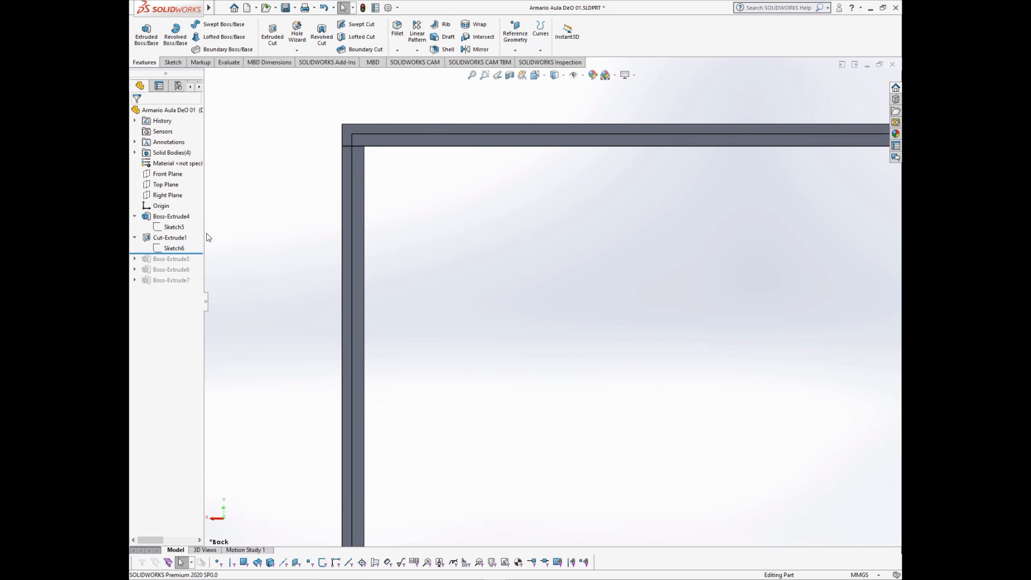
{"action": "left_click", "coordinate": [164, 237]}
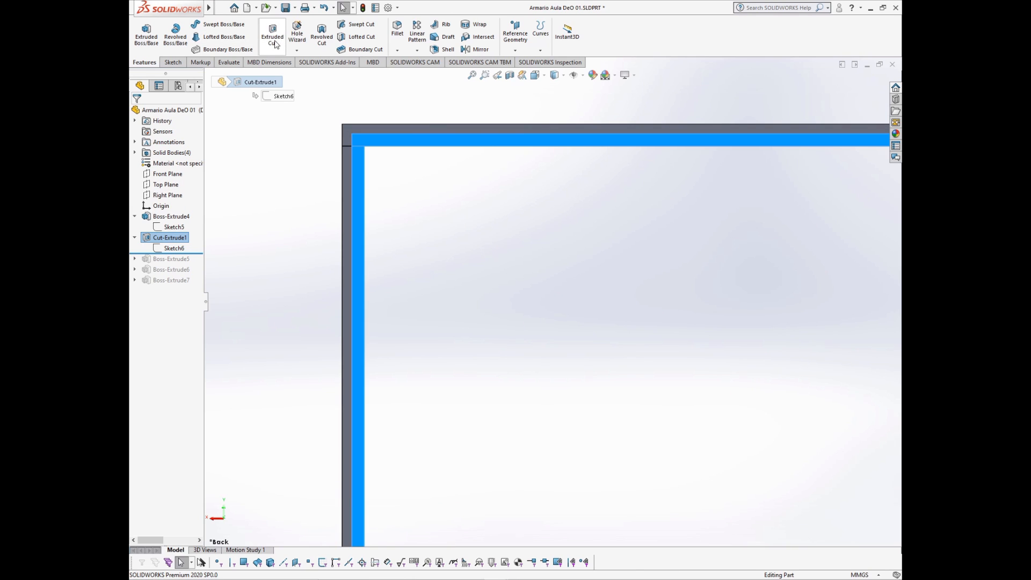
Step: Measure the length of the short step edge inside the Cut-Extrude1 recess at the frame's upper corner, and close the measurement
{"action": "left_click", "coordinate": [444, 196]}
{"action": "middle_click_drag", "start_coordinate": [443, 195], "coordinate": [316, 249]}
{"action": "scroll", "coordinate": [314, 249], "scroll_direction": "down", "scroll_amount": 5}
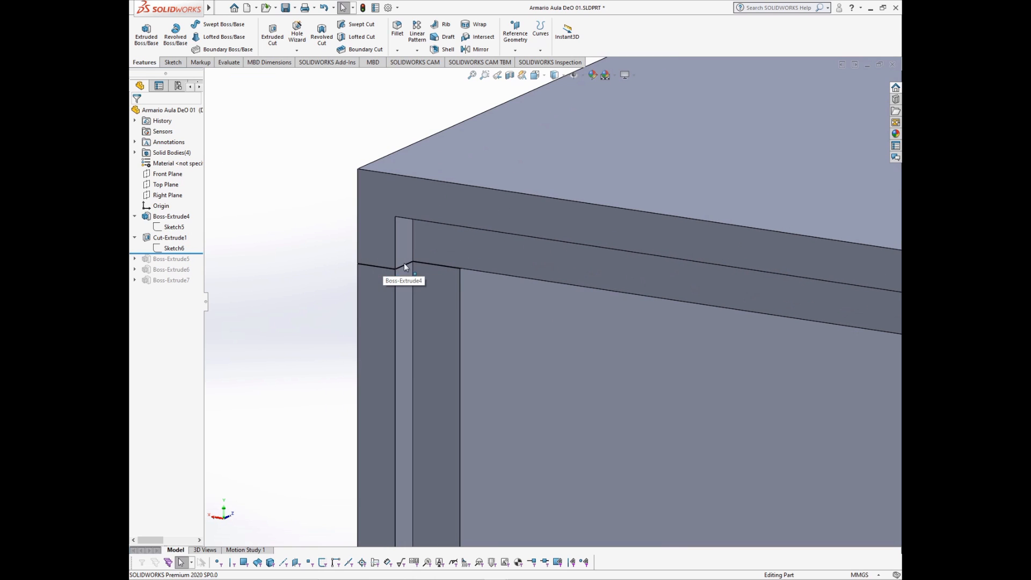
{"action": "left_click", "coordinate": [229, 62]}
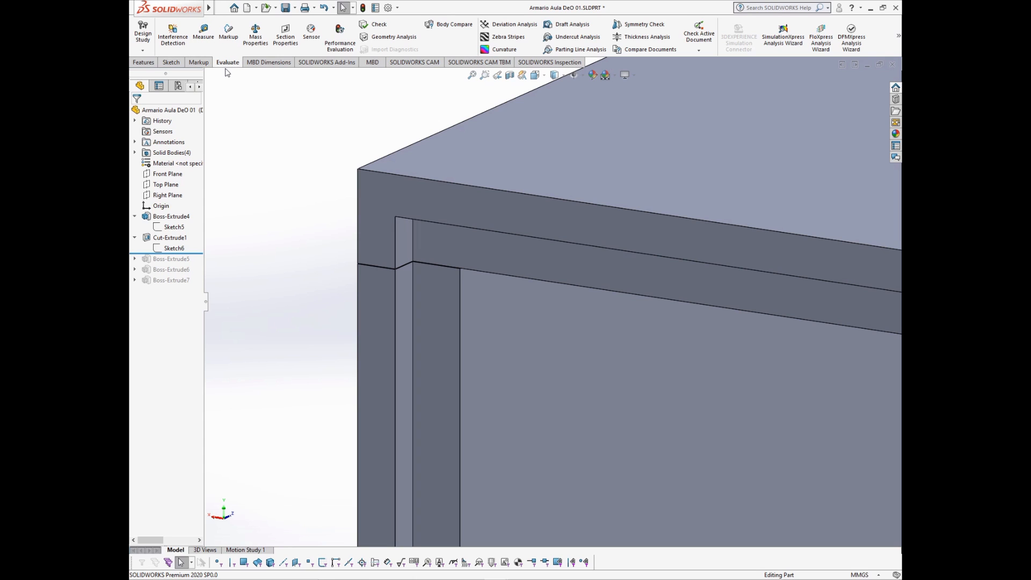
{"action": "left_click", "coordinate": [203, 38]}
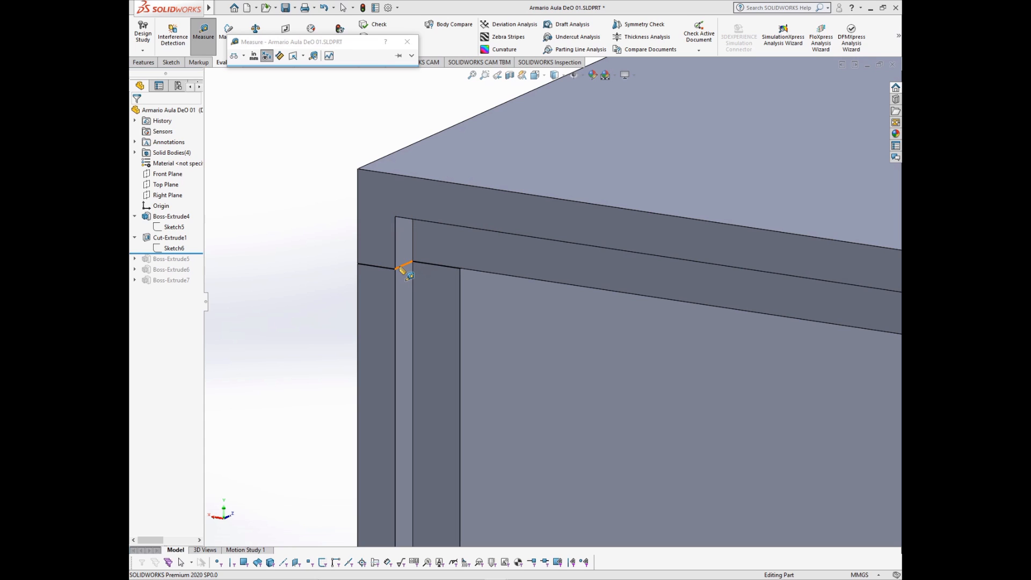
{"action": "left_click", "coordinate": [400, 267]}
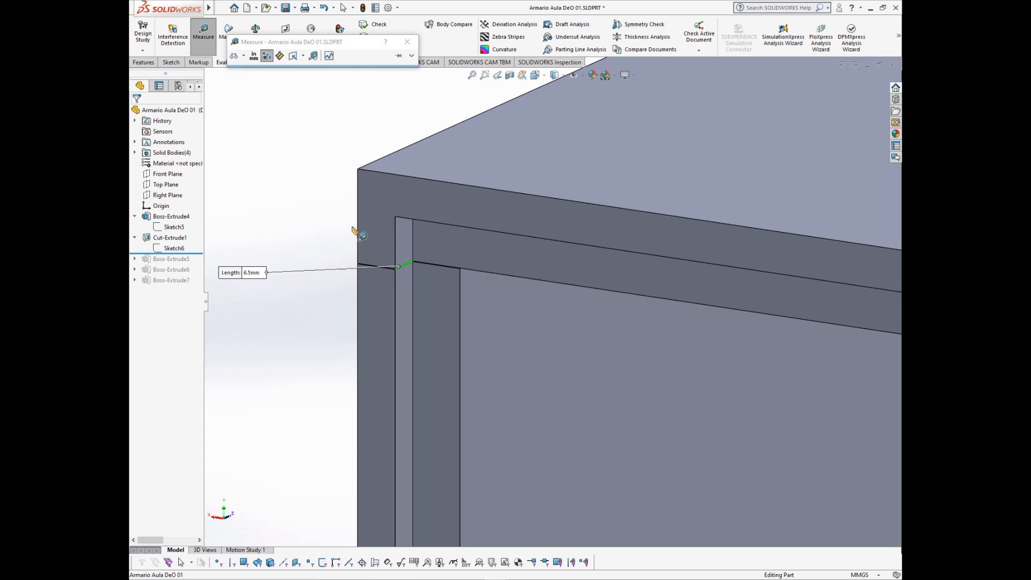
{"action": "scroll", "coordinate": [358, 233], "scroll_direction": "up", "scroll_amount": 5}
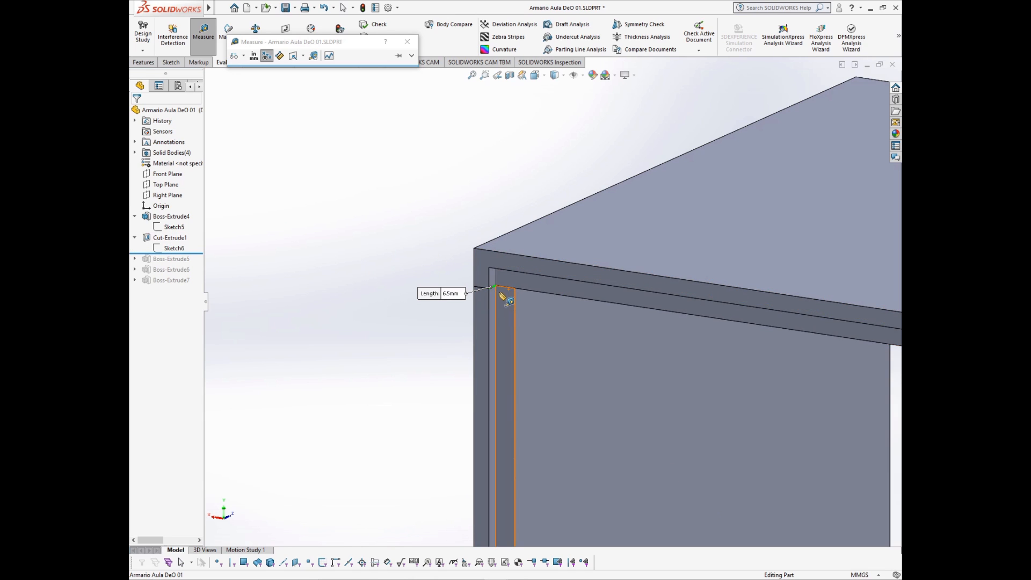
{"action": "scroll", "coordinate": [481, 290], "scroll_direction": "down", "scroll_amount": 2}
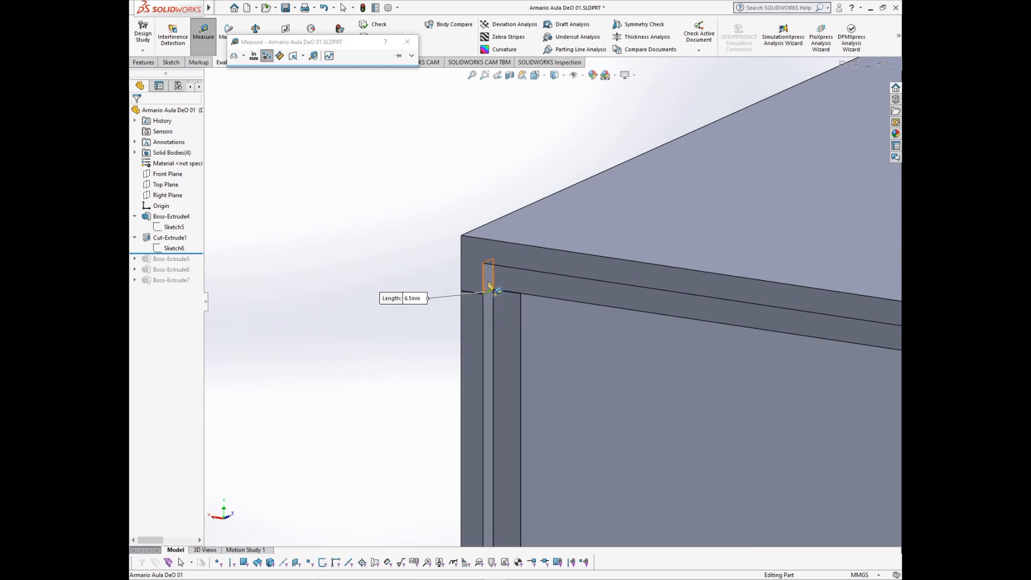
{"action": "scroll", "coordinate": [492, 290], "scroll_direction": "up", "scroll_amount": 3}
{"action": "scroll", "coordinate": [697, 371], "scroll_direction": "up", "scroll_amount": 4}
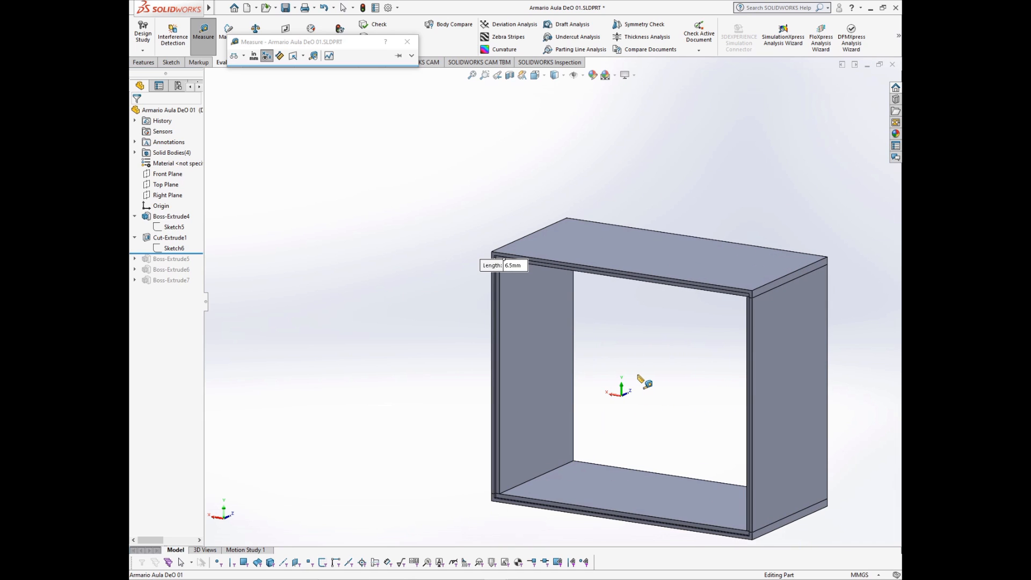
{"action": "left_click", "coordinate": [141, 62]}
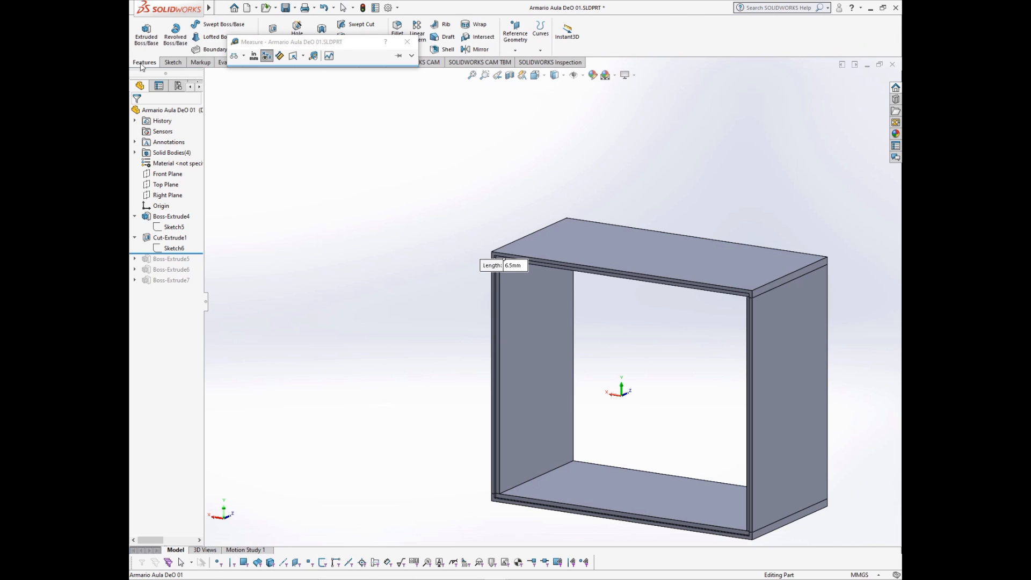
{"action": "left_click", "coordinate": [407, 41]}
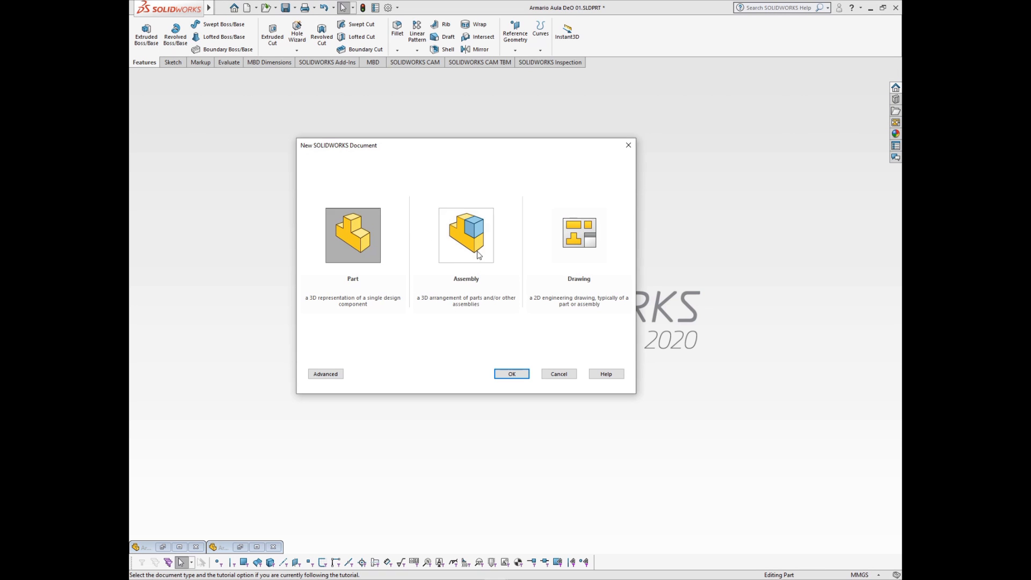
Step: Create a new part document and start a sketch on the Front Plane
{"action": "left_click", "coordinate": [512, 374]}
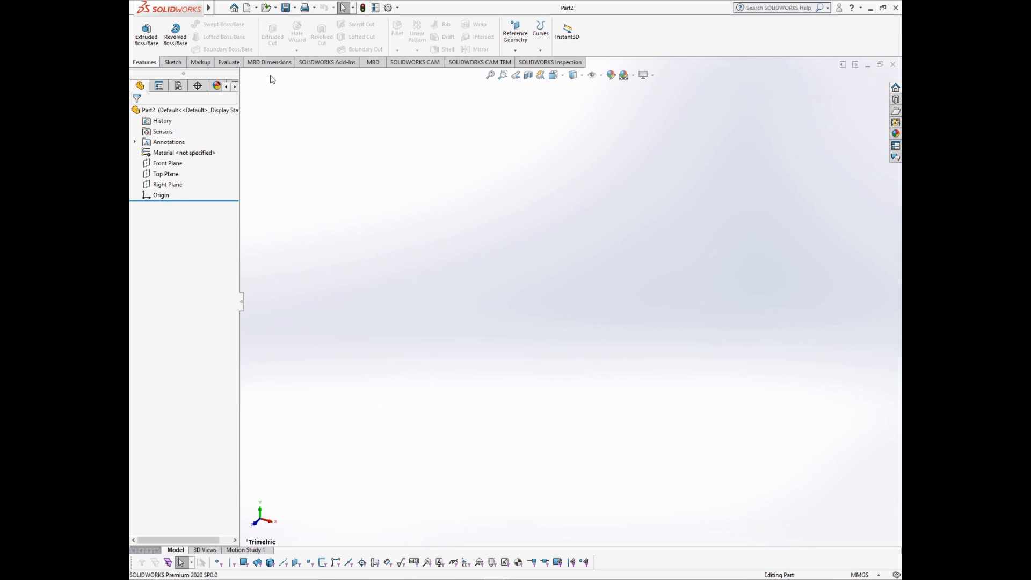
{"action": "left_click", "coordinate": [171, 164]}
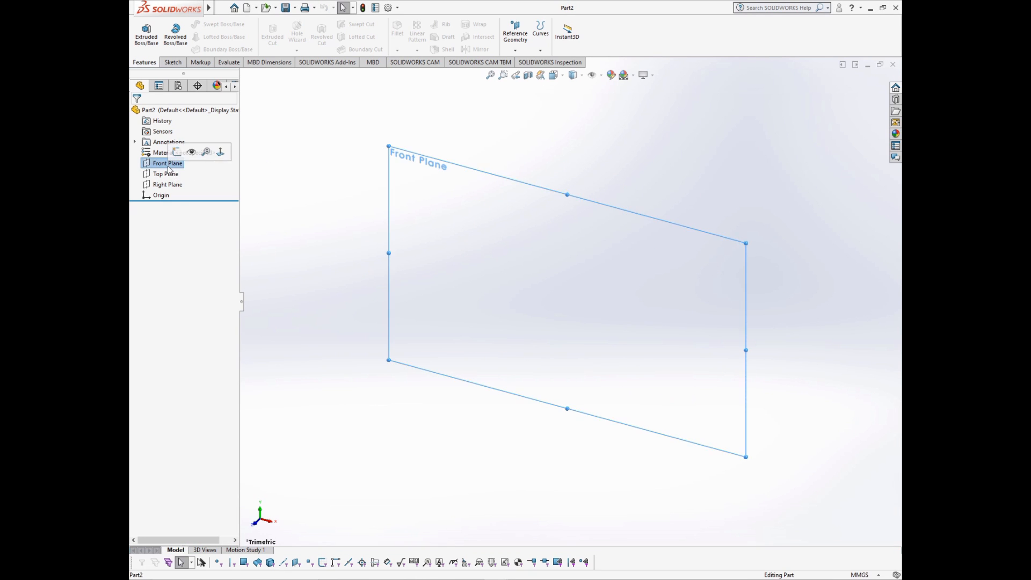
{"action": "left_click", "coordinate": [175, 153]}
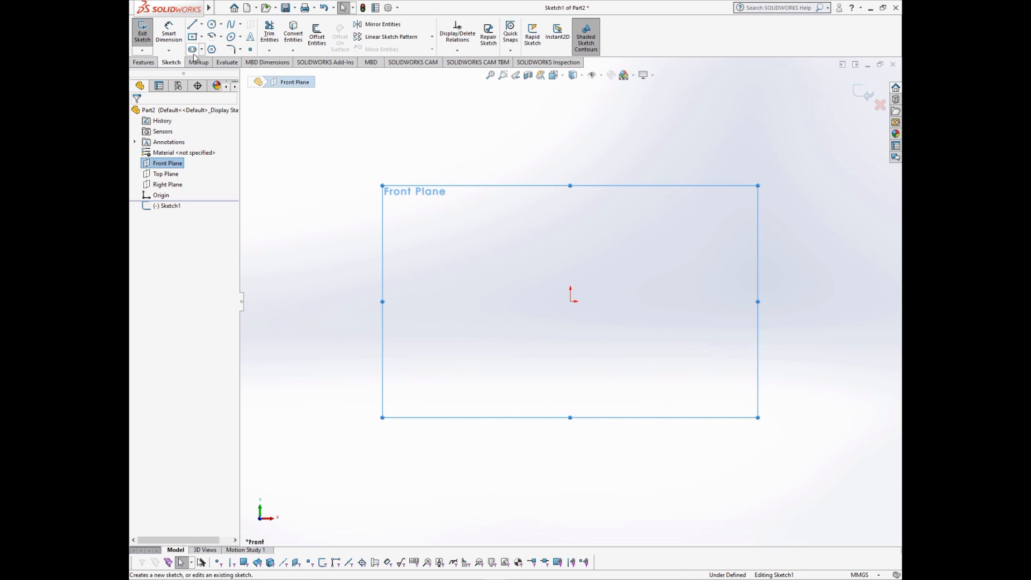
{"action": "left_click", "coordinate": [143, 63]}
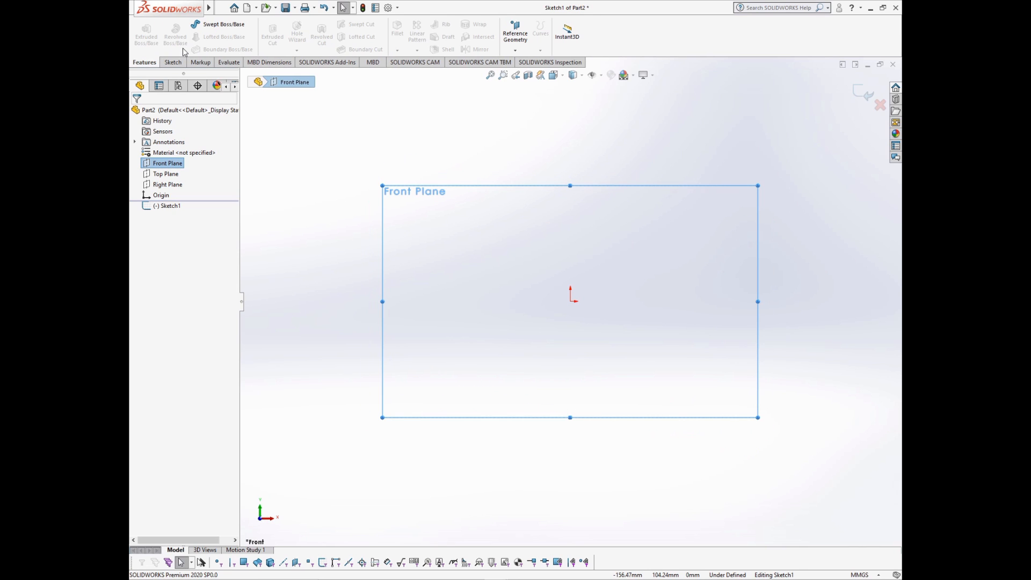
{"action": "left_click", "coordinate": [177, 63]}
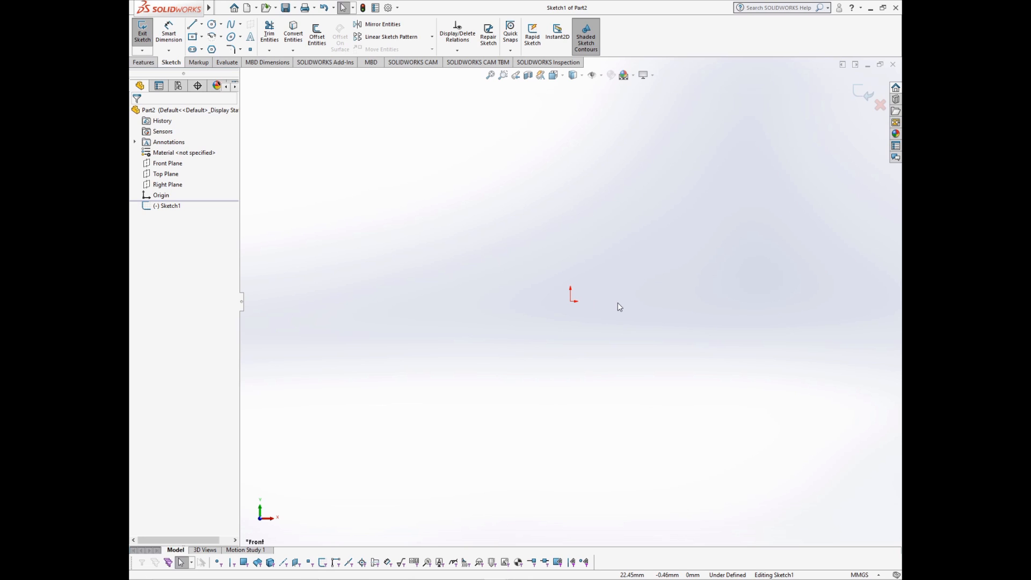
Step: Sketch a circle centred about 34 mm to the right of the origin and dimension its diameter to 30 mm
{"action": "mouse_move", "coordinate": [617, 302]}
{"action": "right_mouse_down"}
{"action": "mouse_move", "coordinate": [627, 306]}
{"action": "mouse_move", "coordinate": [609, 305]}
{"action": "mouse_move", "coordinate": [614, 290]}
{"action": "mouse_move", "coordinate": [617, 320]}
{"action": "mouse_move", "coordinate": [605, 301]}
{"action": "mouse_move", "coordinate": [622, 298]}
{"action": "mouse_move", "coordinate": [585, 307]}
{"action": "mouse_move", "coordinate": [661, 310]}
{"action": "right_mouse_up"}
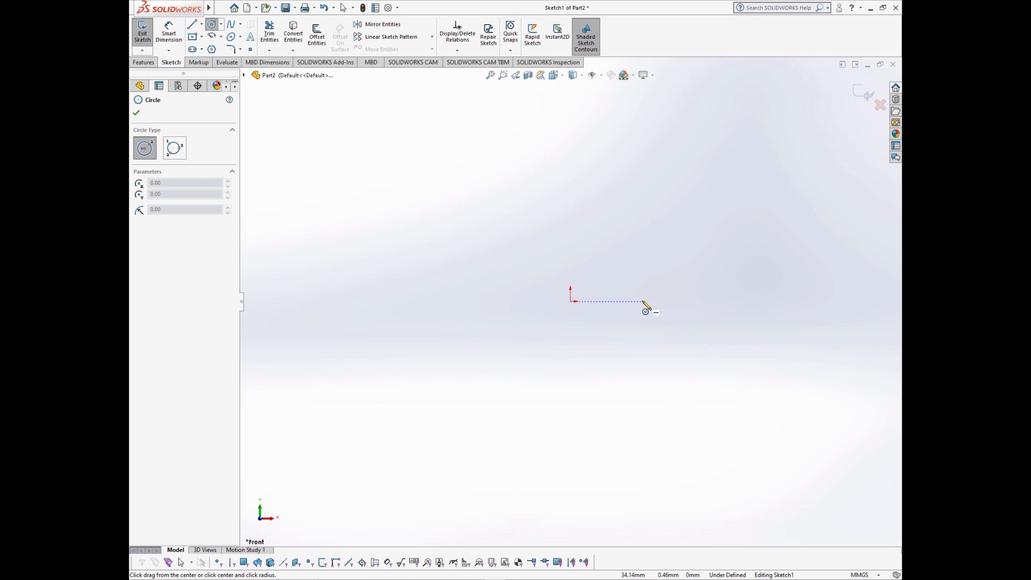
{"action": "left_click_drag", "start_coordinate": [642, 301], "coordinate": [660, 283]}
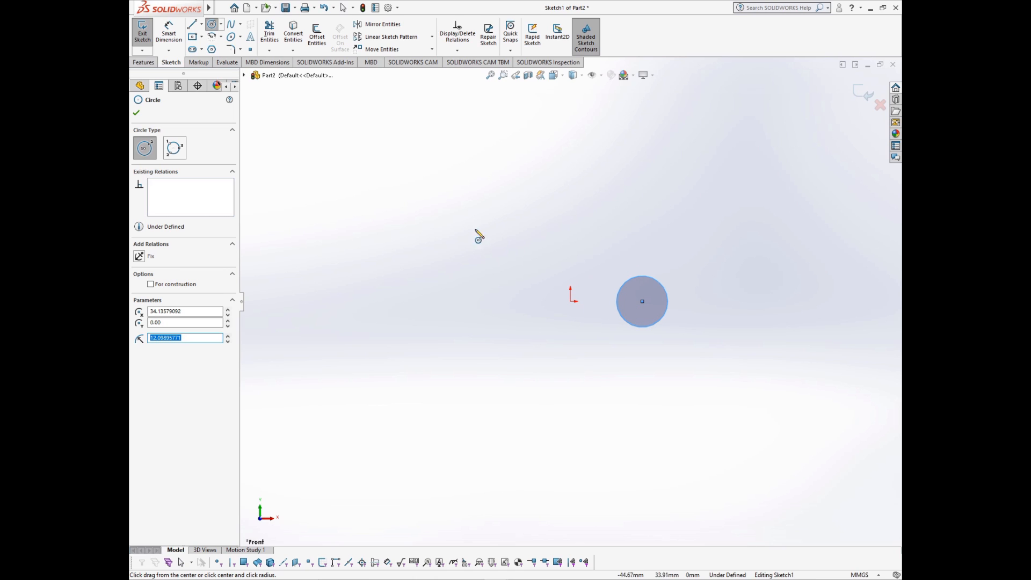
{"action": "mouse_move", "coordinate": [182, 20]}
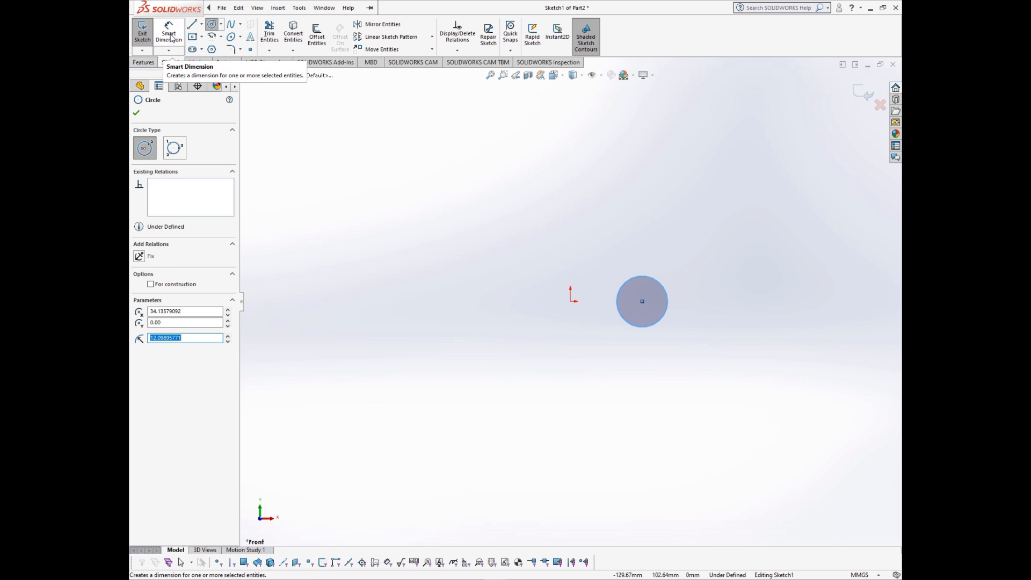
{"action": "left_click", "coordinate": [171, 37]}
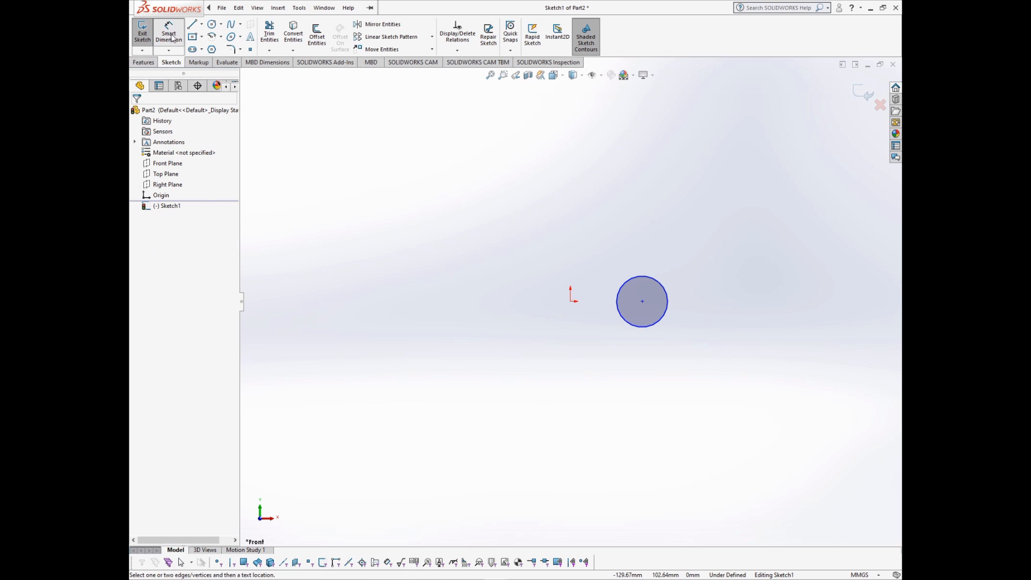
{"action": "left_click", "coordinate": [660, 282]}
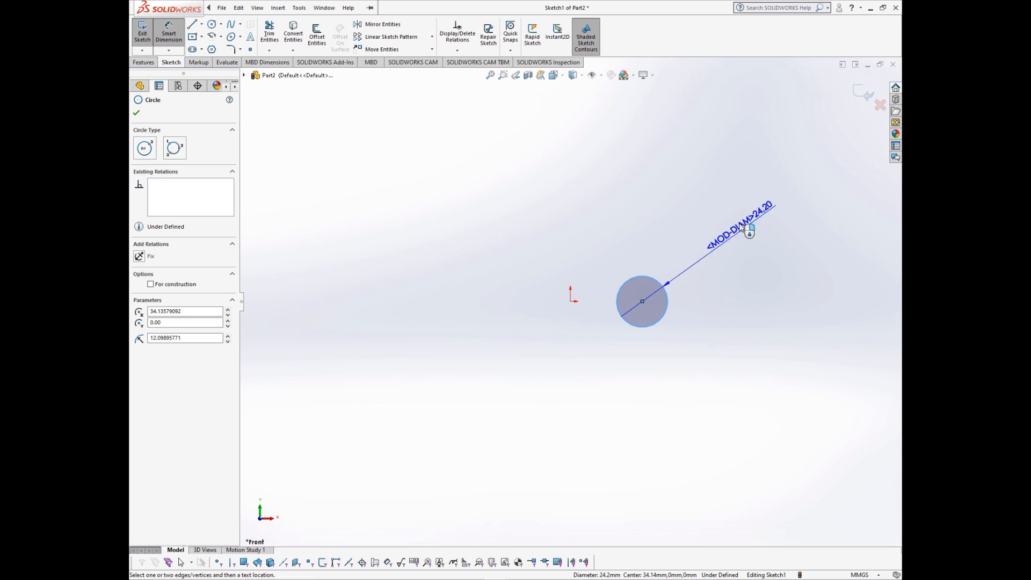
{"action": "left_click", "coordinate": [710, 241]}
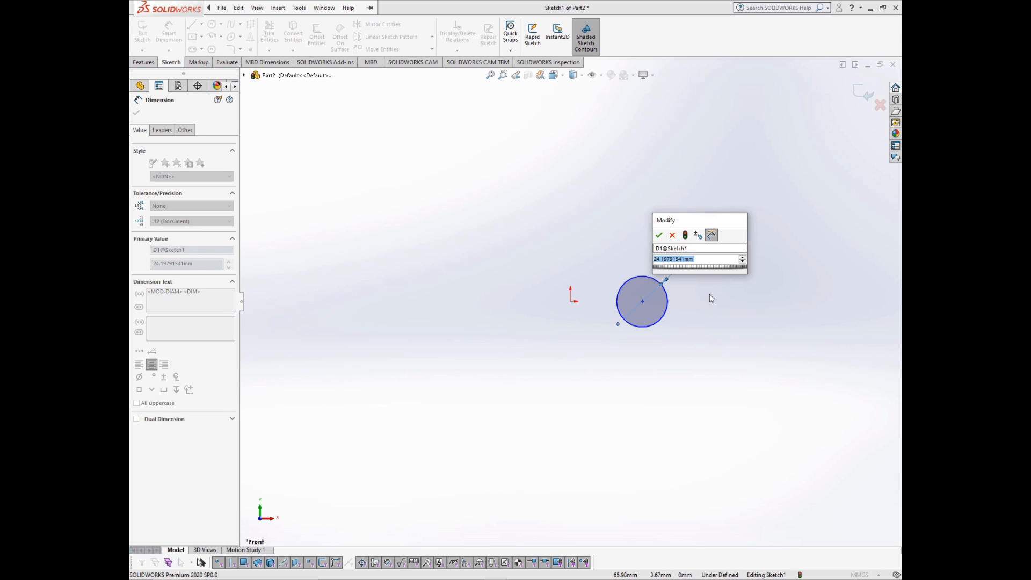
{"action": "type", "text": "30"}
{"action": "key", "text": "Return"}
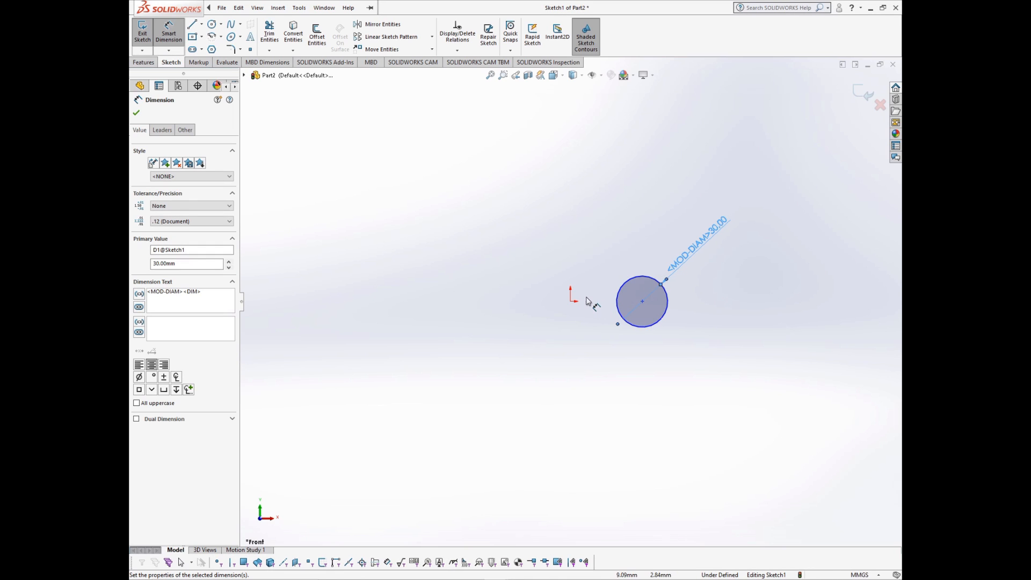
{"action": "scroll", "coordinate": [591, 304], "scroll_direction": "down", "scroll_amount": 2}
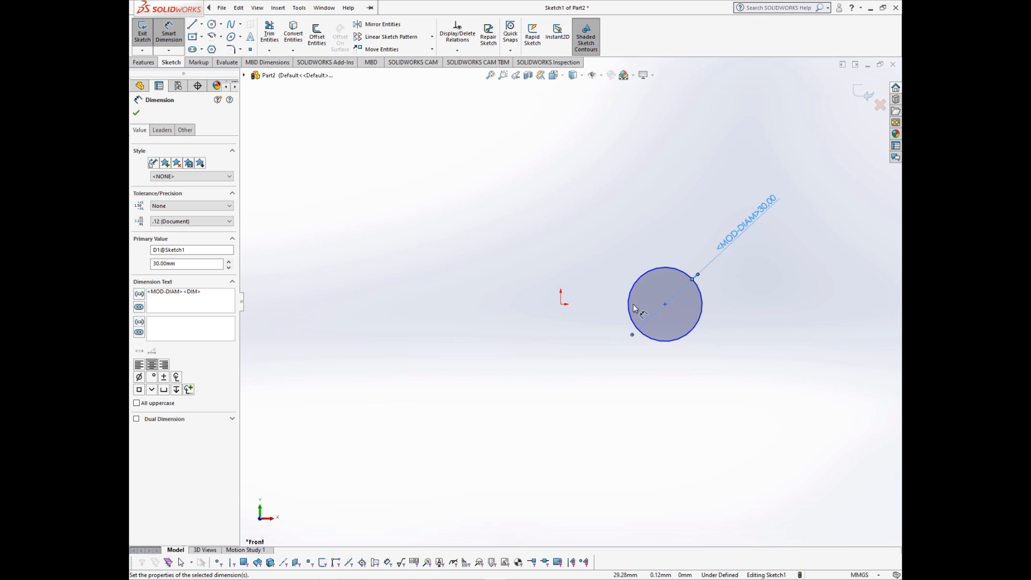
{"action": "left_click", "coordinate": [561, 305]}
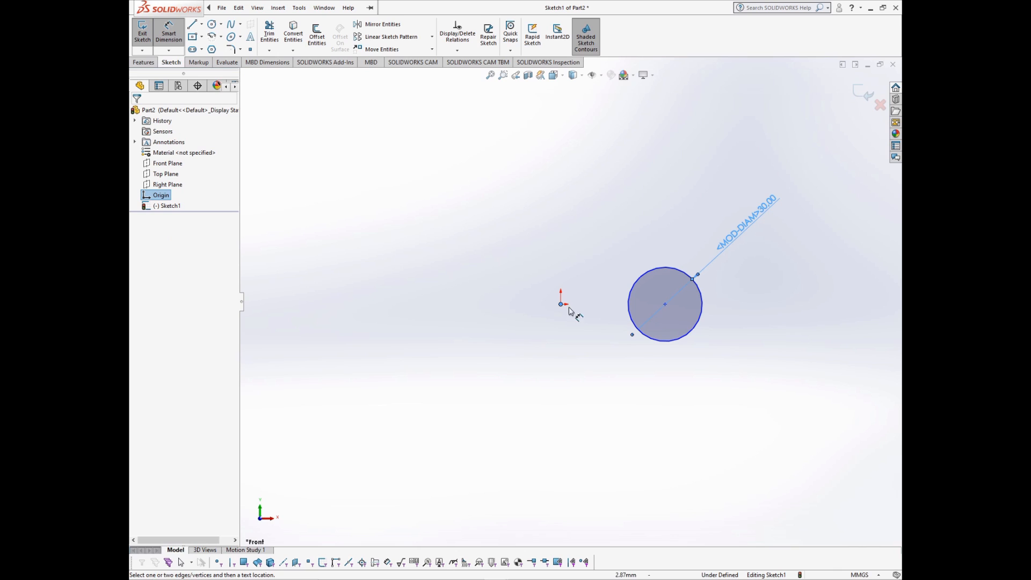
{"action": "left_click", "coordinate": [630, 311]}
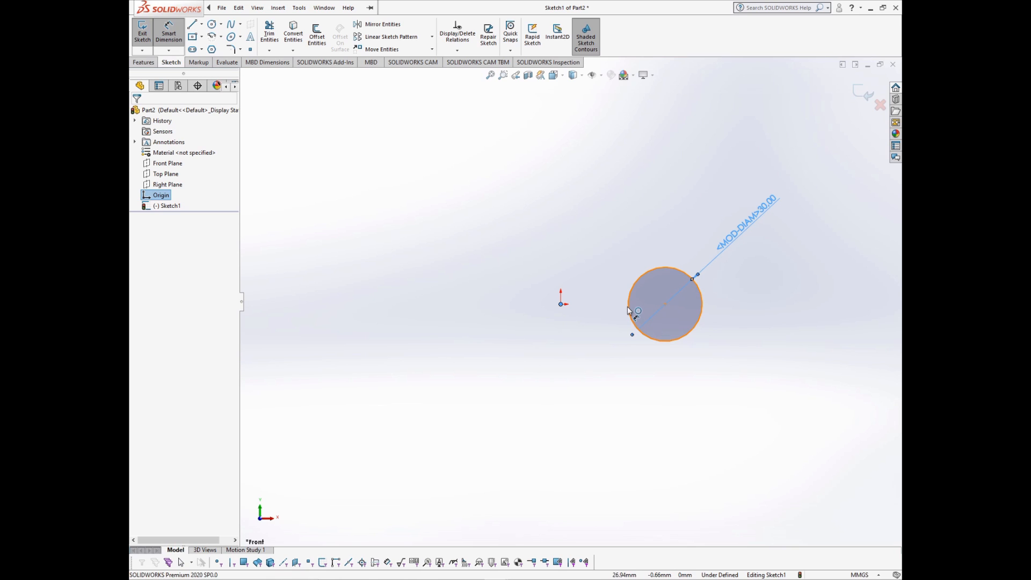
{"action": "left_click", "coordinate": [633, 311]}
{"action": "key", "text": "Escape"}
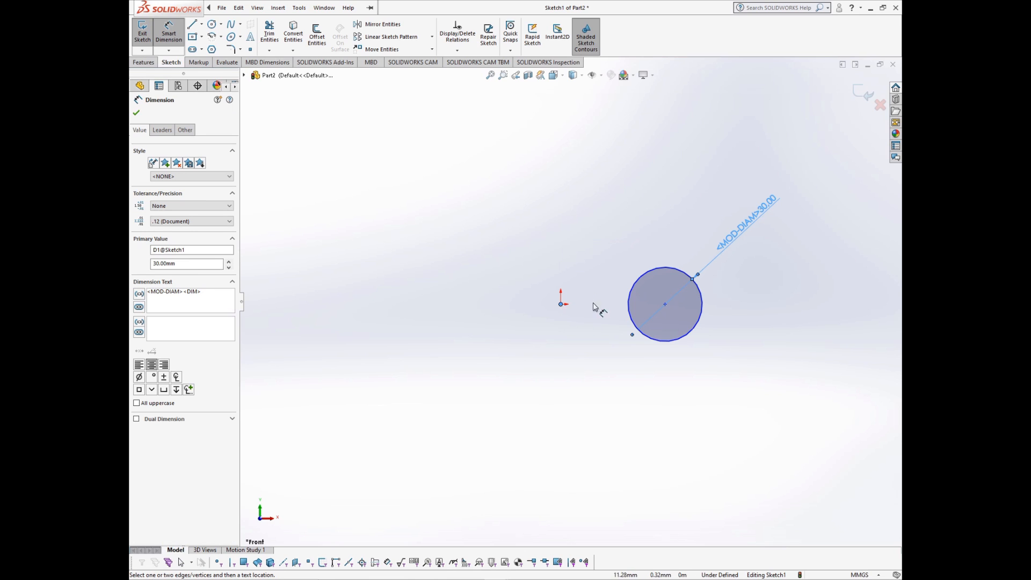
{"action": "key", "text": "Escape"}
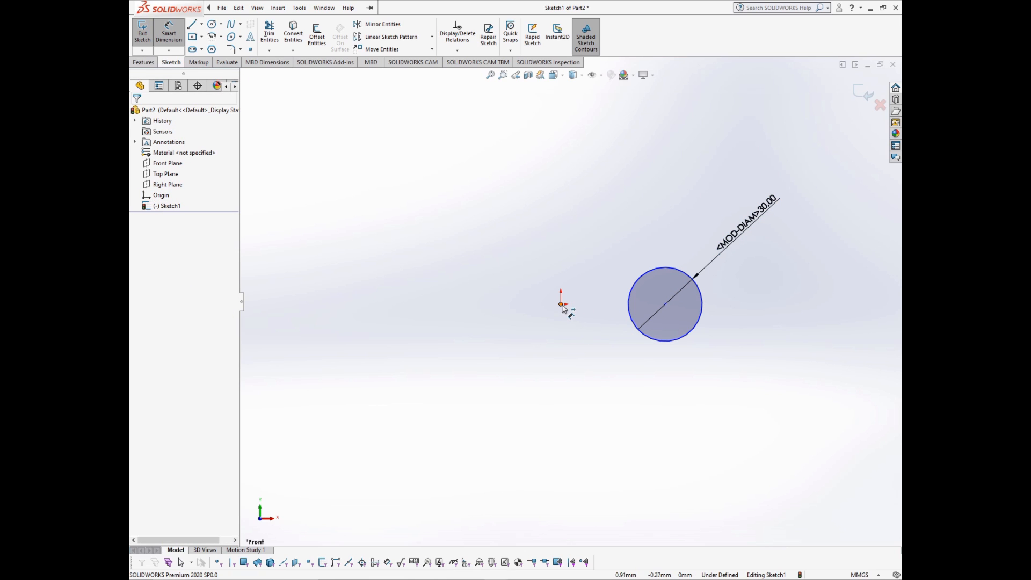
{"action": "left_click", "coordinate": [561, 305]}
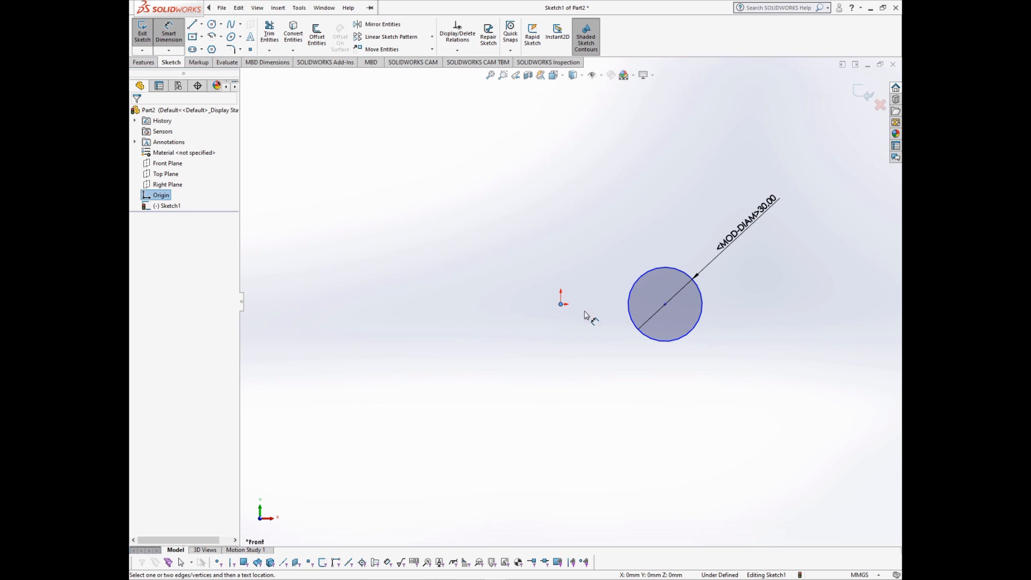
{"action": "left_click", "coordinate": [627, 305]}
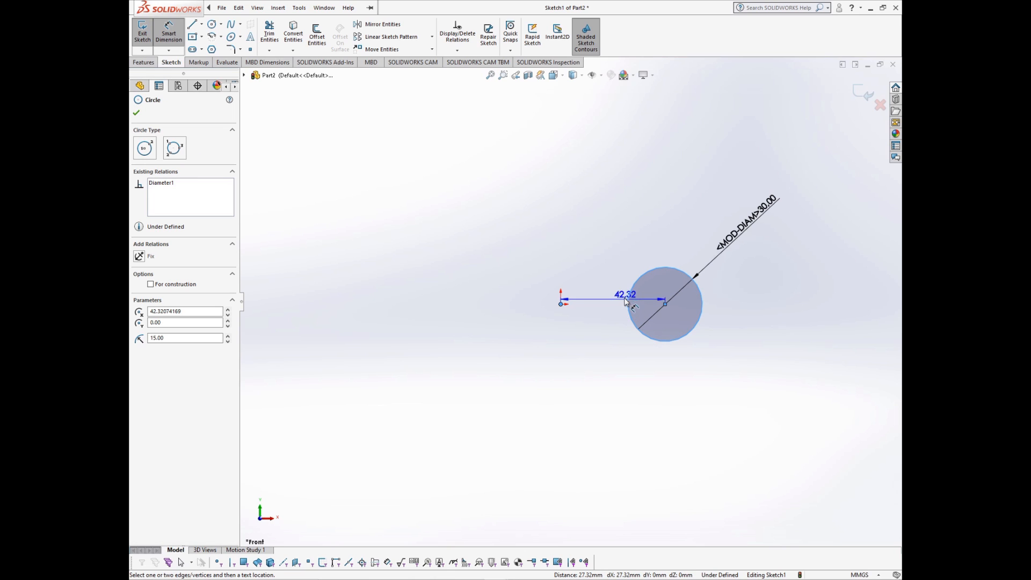
{"action": "key", "text": "Escape"}
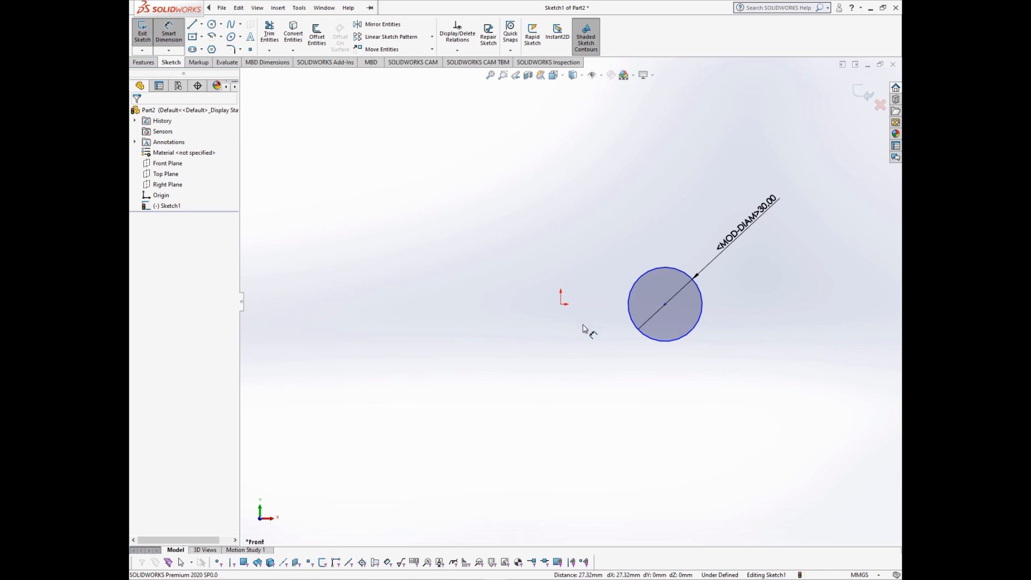
{"action": "left_click", "coordinate": [628, 310]}
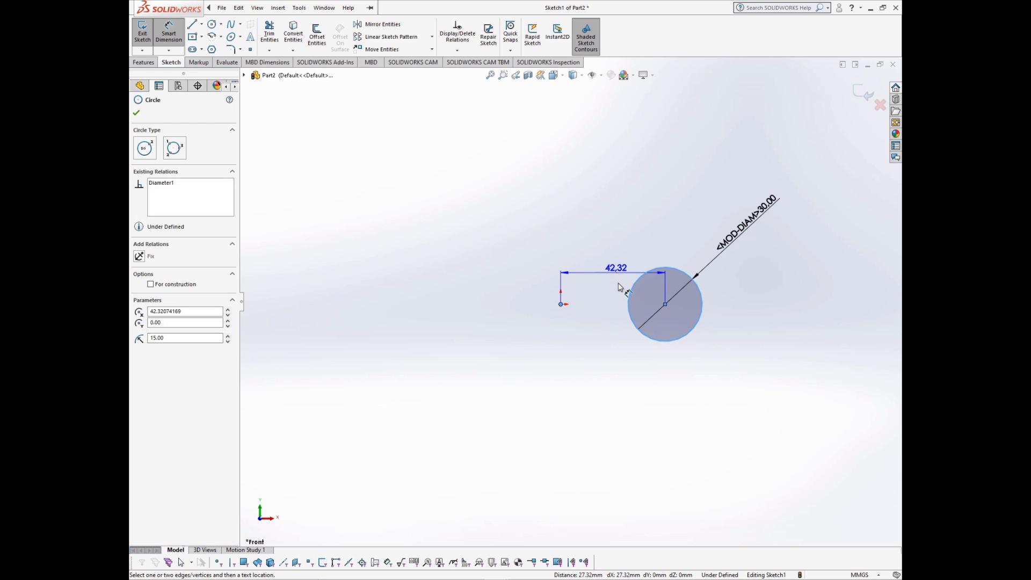
{"action": "key", "text": "Escape"}
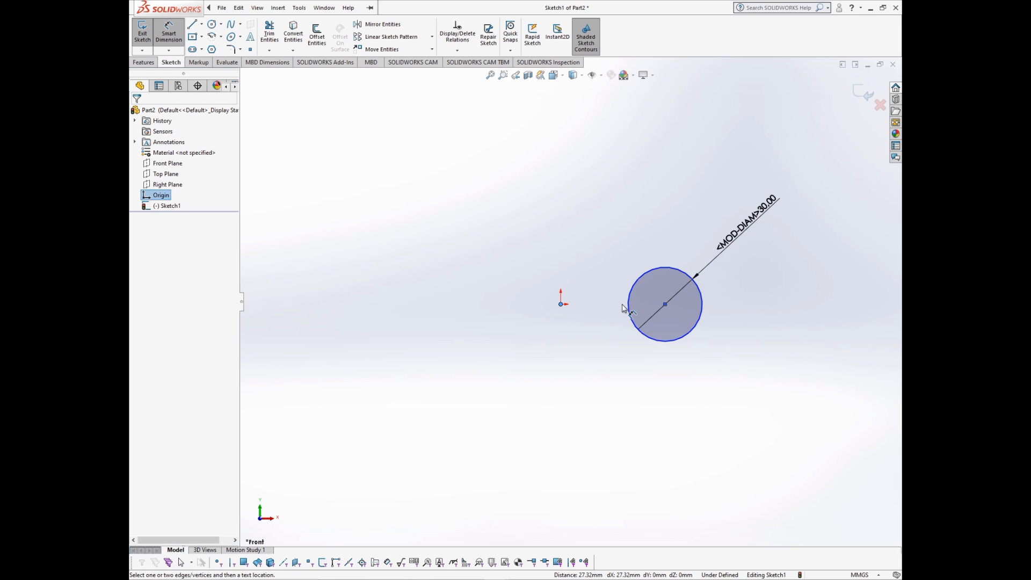
{"action": "left_click", "coordinate": [627, 305]}
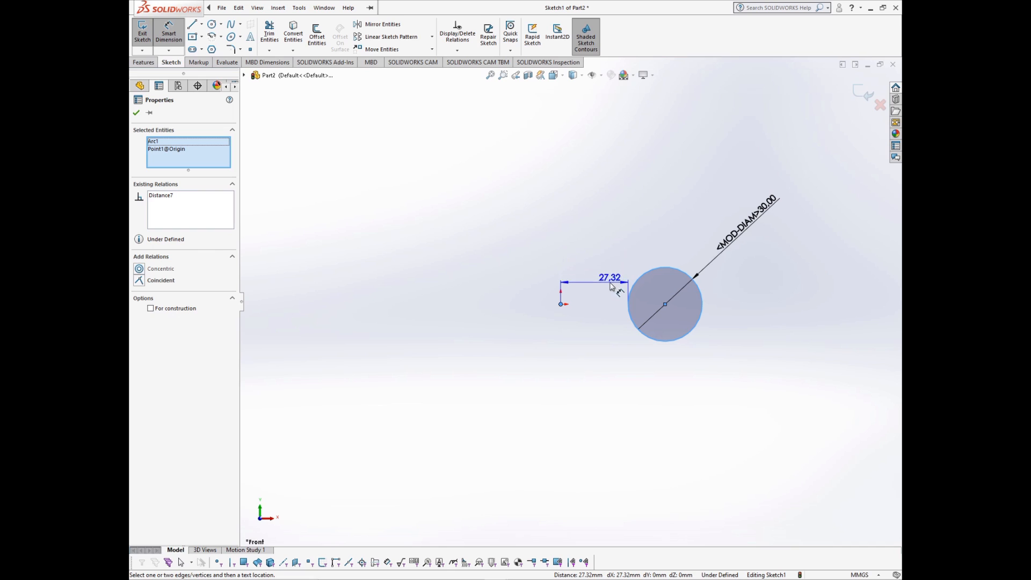
{"action": "key", "text": "Escape"}
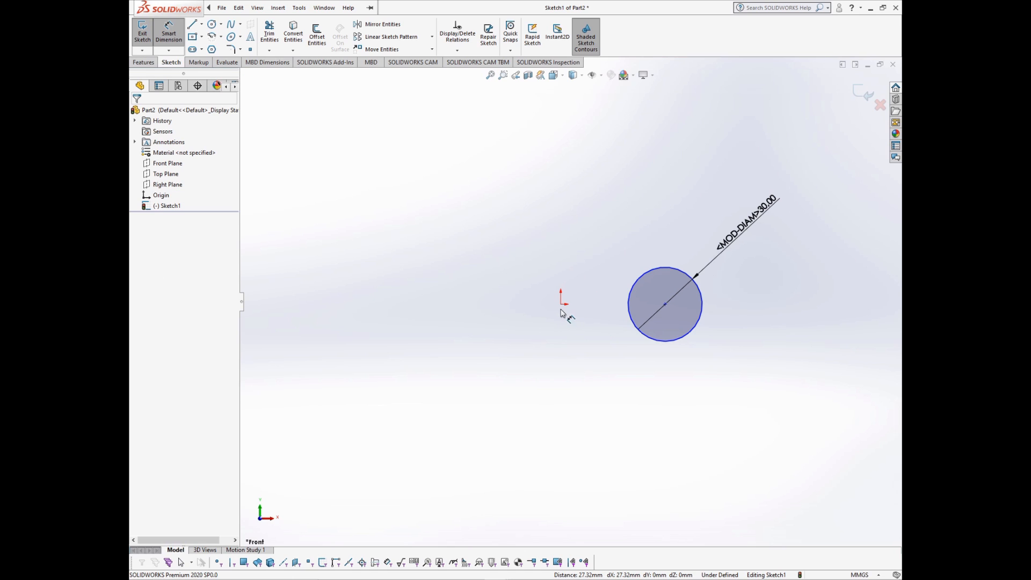
Step: Dimension the distance from the origin to the circle's centre and set it to 45 mm
{"action": "left_click", "coordinate": [561, 304]}
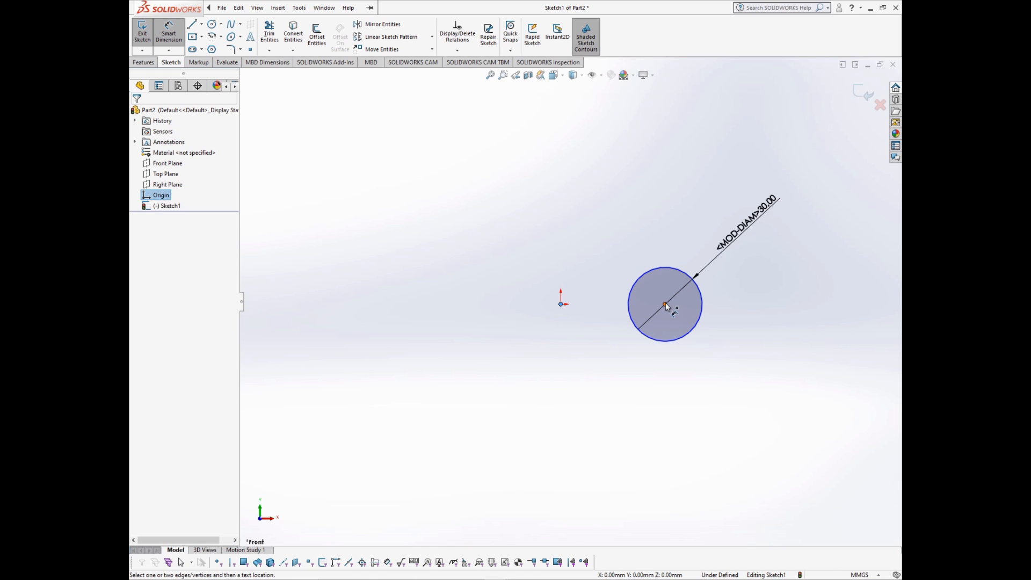
{"action": "left_click", "coordinate": [665, 305]}
{"action": "left_click", "coordinate": [613, 170]}
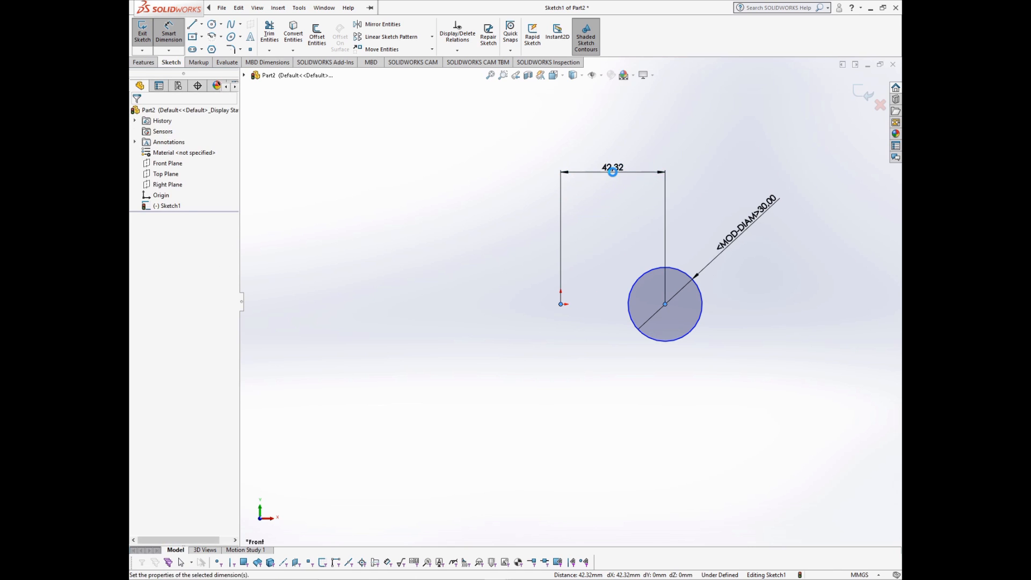
{"action": "type", "text": "45"}
{"action": "key", "text": "Return"}
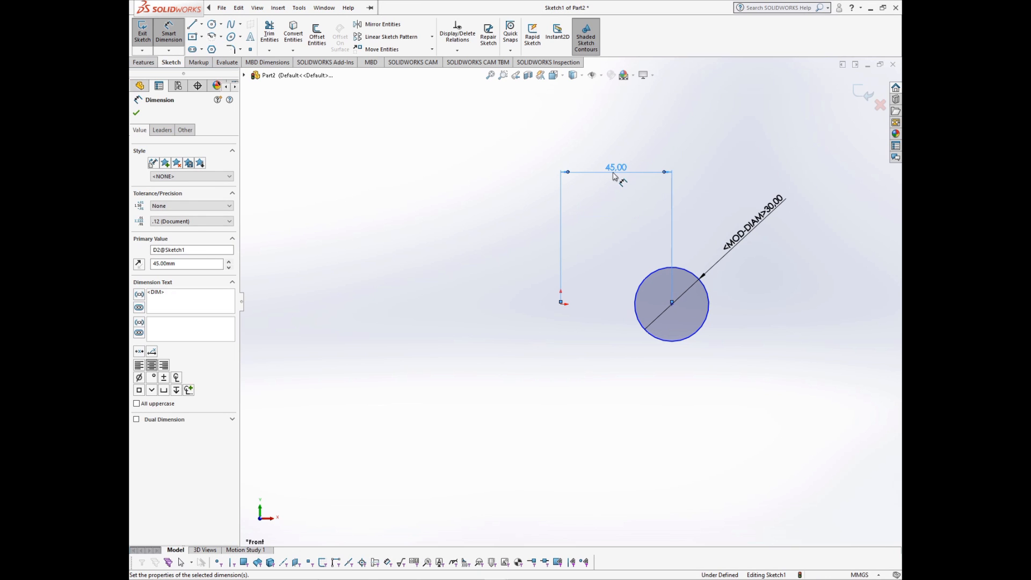
{"action": "key", "text": "Escape"}
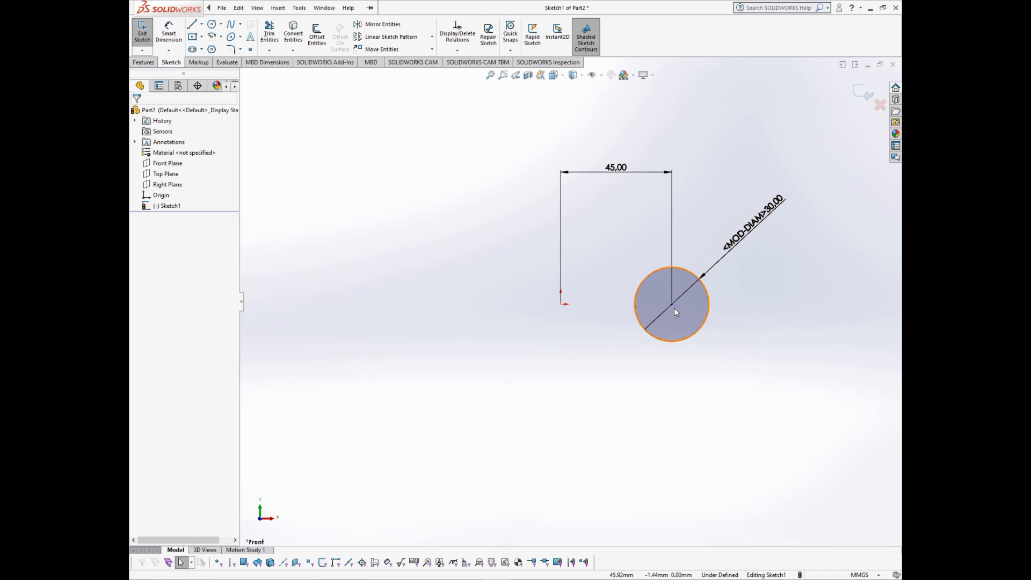
Step: Move the circle about 15 mm below the origin's level to test its remaining freedom
{"action": "mouse_move", "coordinate": [671, 307]}
{"action": "left_mouse_down"}
{"action": "mouse_move", "coordinate": [671, 391]}
{"action": "mouse_move", "coordinate": [682, 255]}
{"action": "mouse_move", "coordinate": [644, 445]}
{"action": "mouse_move", "coordinate": [633, 338]}
{"action": "mouse_move", "coordinate": [560, 392]}
{"action": "mouse_move", "coordinate": [639, 230]}
{"action": "mouse_move", "coordinate": [658, 320]}
{"action": "mouse_move", "coordinate": [638, 333]}
{"action": "mouse_move", "coordinate": [671, 349]}
{"action": "mouse_move", "coordinate": [663, 259]}
{"action": "mouse_move", "coordinate": [506, 205]}
{"action": "mouse_move", "coordinate": [524, 408]}
{"action": "mouse_move", "coordinate": [667, 311]}
{"action": "mouse_move", "coordinate": [668, 274]}
{"action": "mouse_move", "coordinate": [576, 203]}
{"action": "mouse_move", "coordinate": [686, 416]}
{"action": "mouse_move", "coordinate": [686, 341]}
{"action": "mouse_move", "coordinate": [708, 287]}
{"action": "mouse_move", "coordinate": [681, 324]}
{"action": "left_mouse_up"}
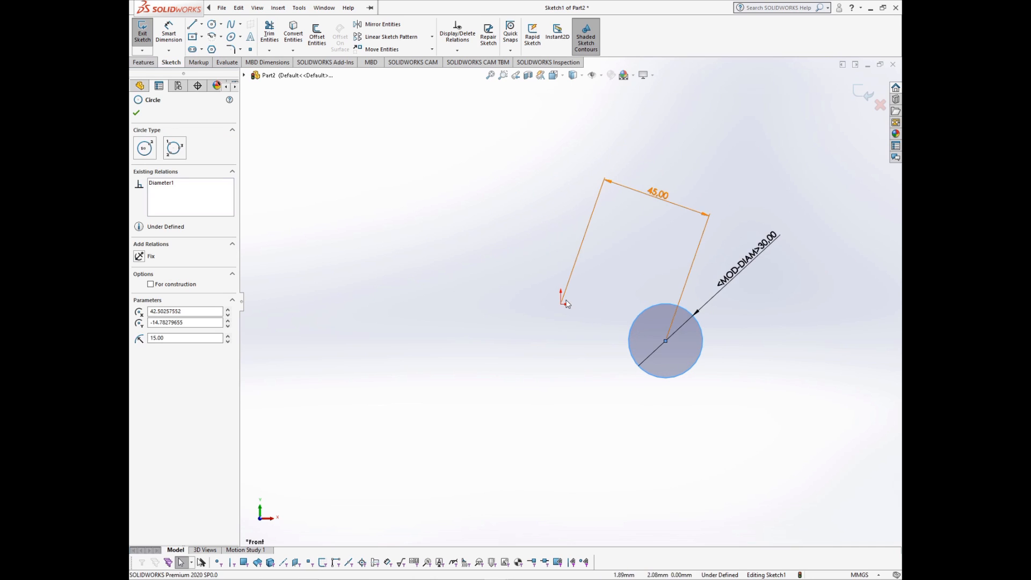
{"action": "left_click", "coordinate": [642, 298]}
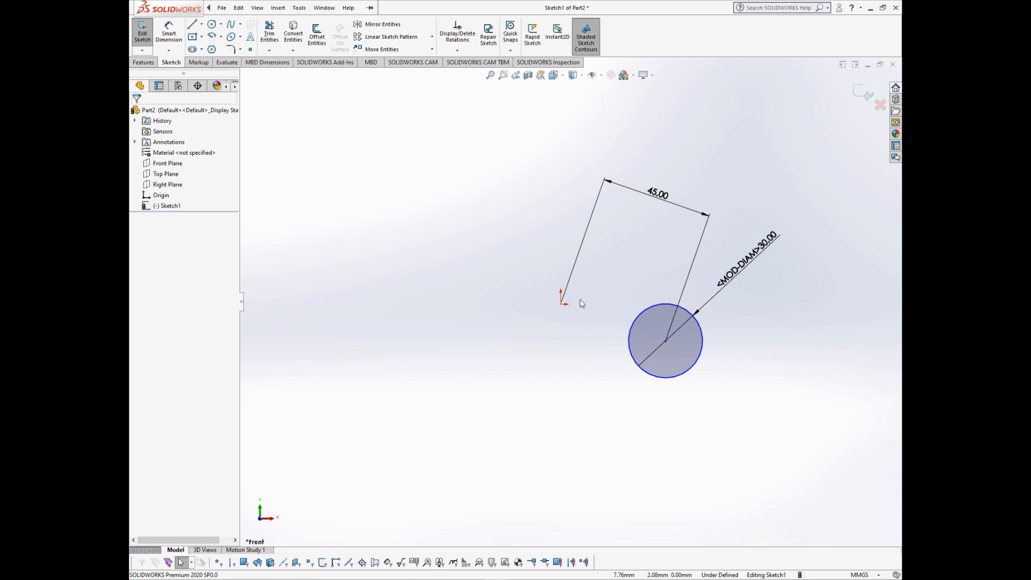
Step: Add a Horizontal relation between the circle's centre and the origin
{"action": "left_click", "coordinate": [665, 340]}
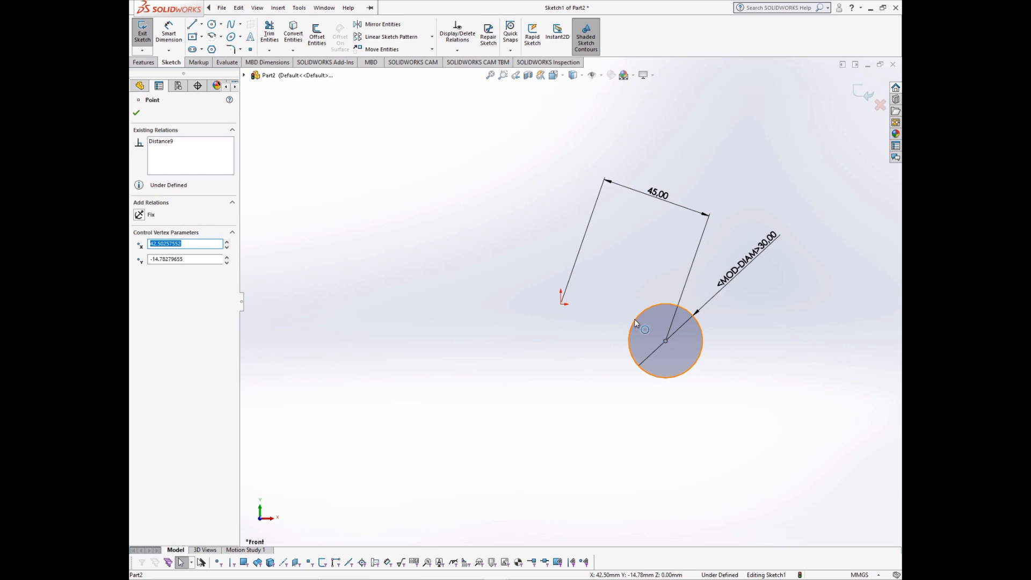
{"action": "left_click", "coordinate": [631, 322]}
{"action": "left_click", "coordinate": [560, 305], "text": "ctrl"}
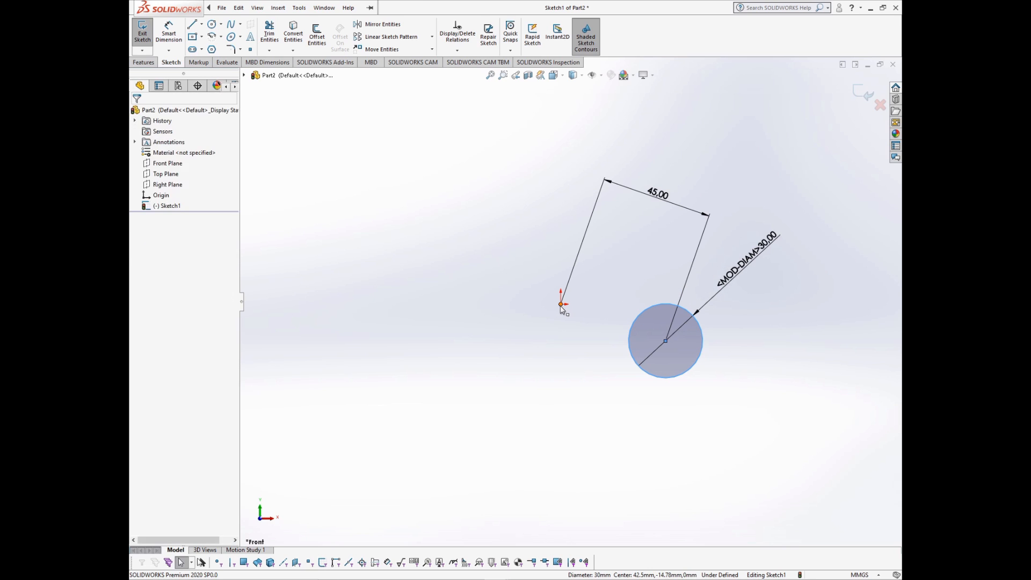
{"action": "left_click", "coordinate": [593, 352]}
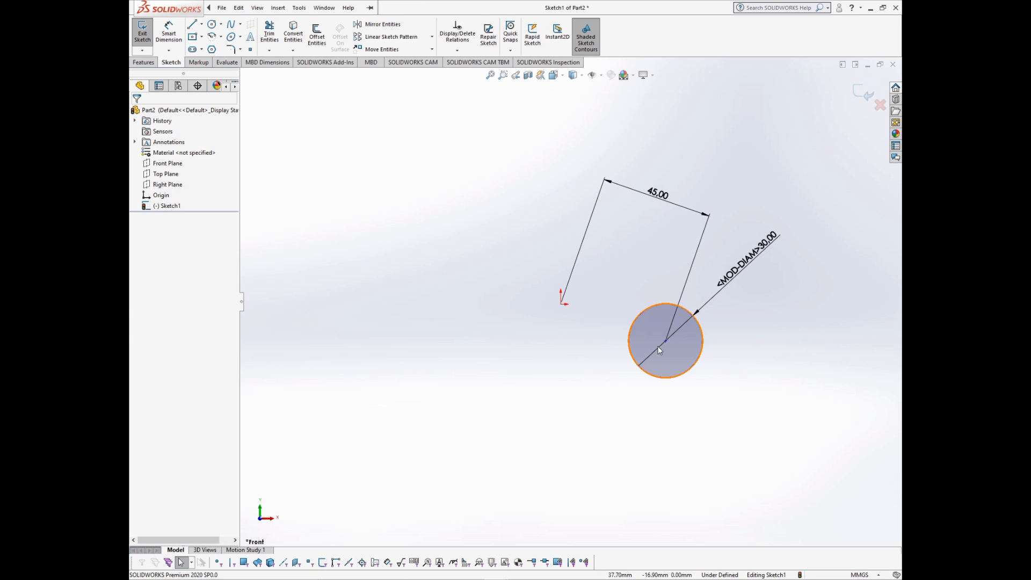
{"action": "left_click", "coordinate": [664, 339]}
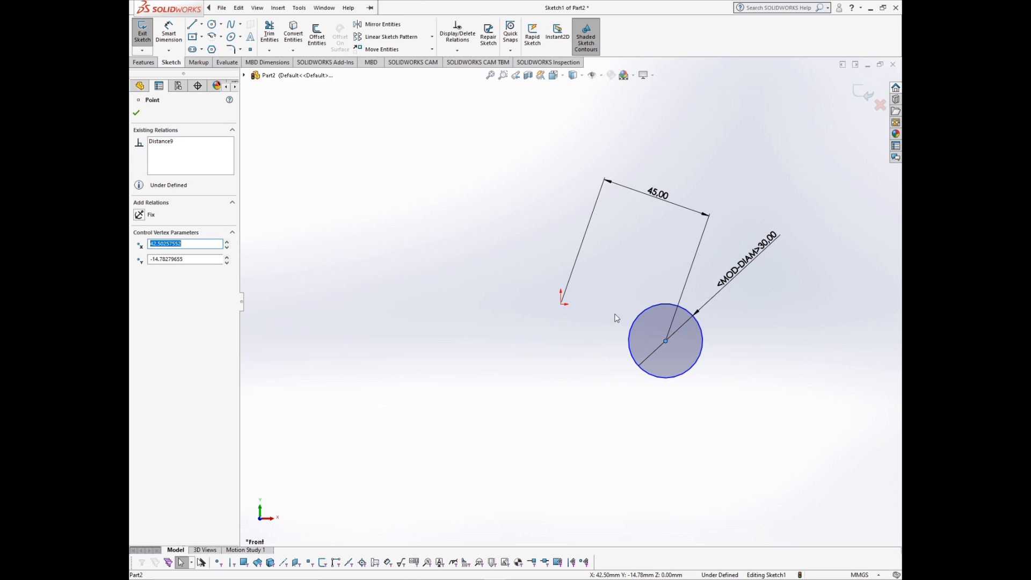
{"action": "left_click", "coordinate": [561, 306], "text": "ctrl"}
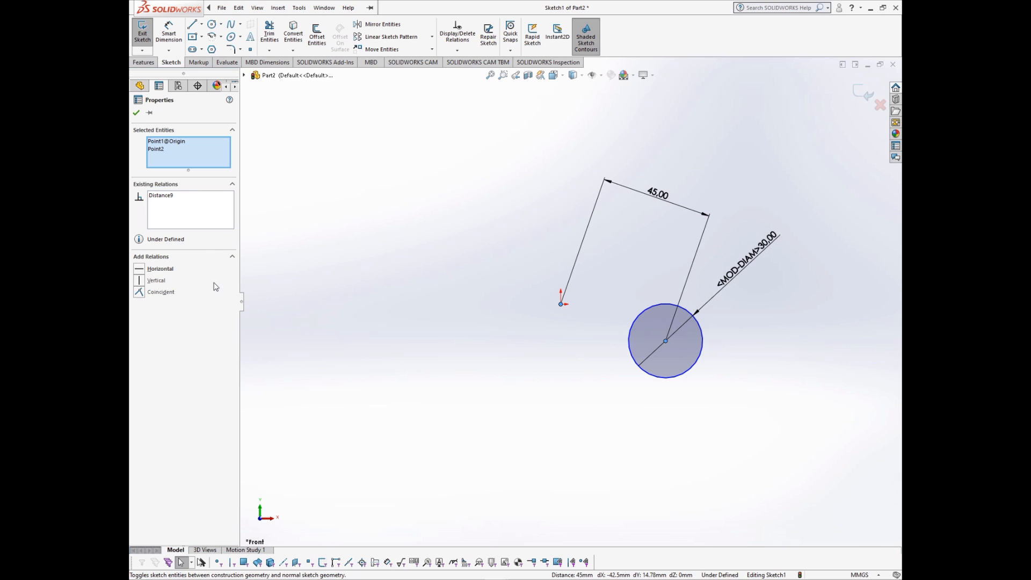
{"action": "left_click", "coordinate": [141, 273]}
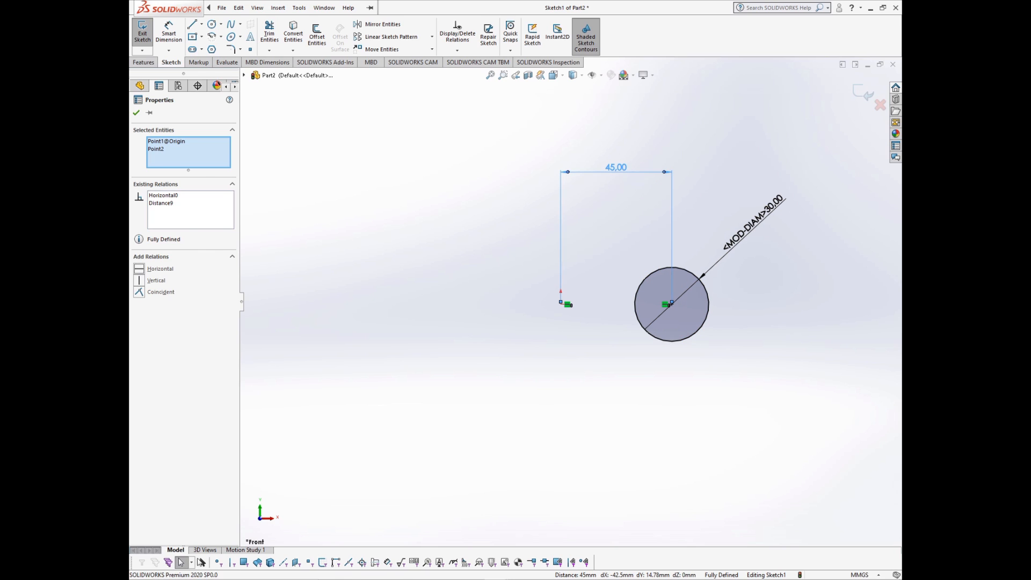
{"action": "left_click", "coordinate": [621, 215]}
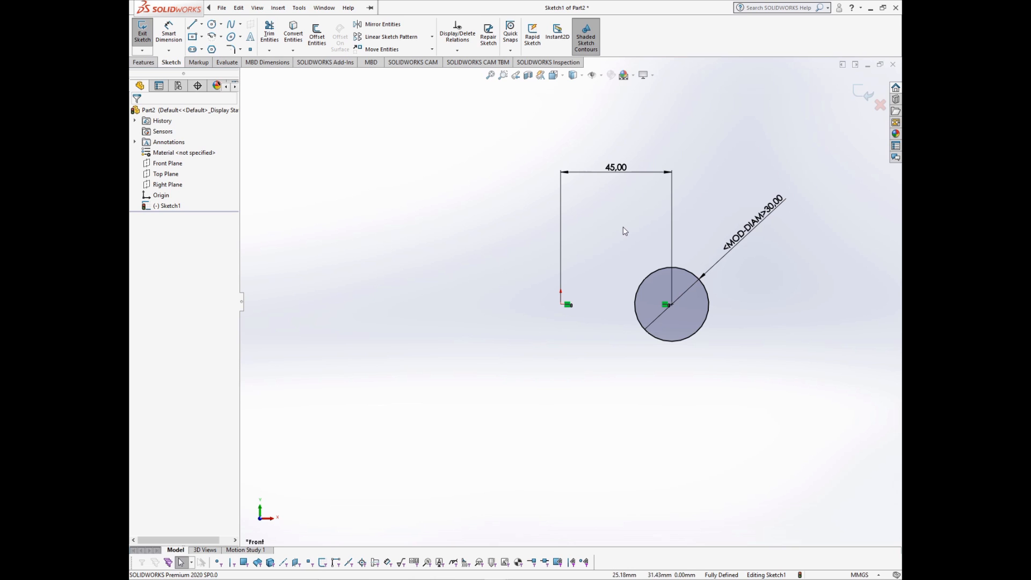
Step: Sketch a vertical construction centerline running downward from the origin
{"action": "left_click", "coordinate": [221, 7]}
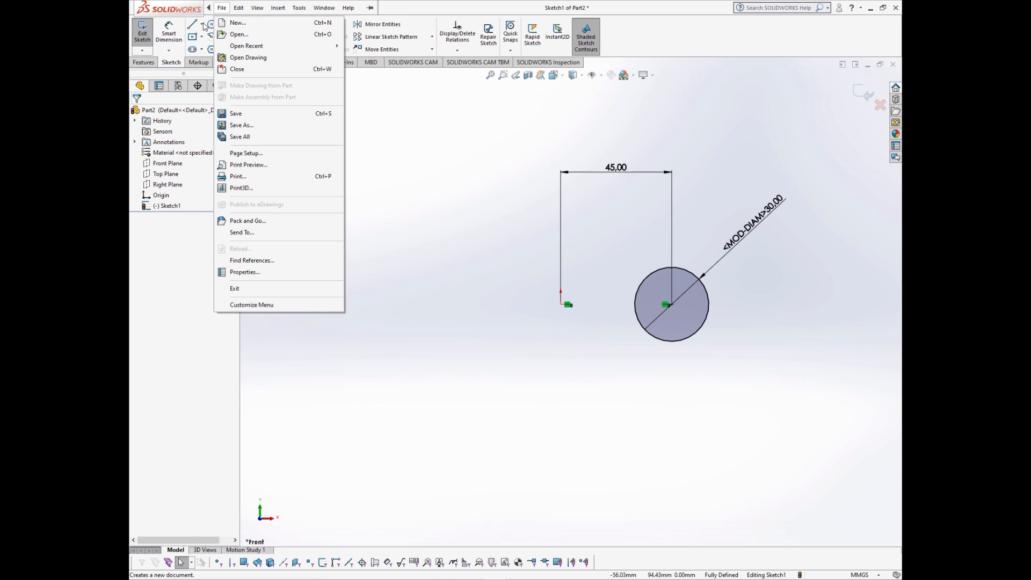
{"action": "left_click", "coordinate": [203, 25]}
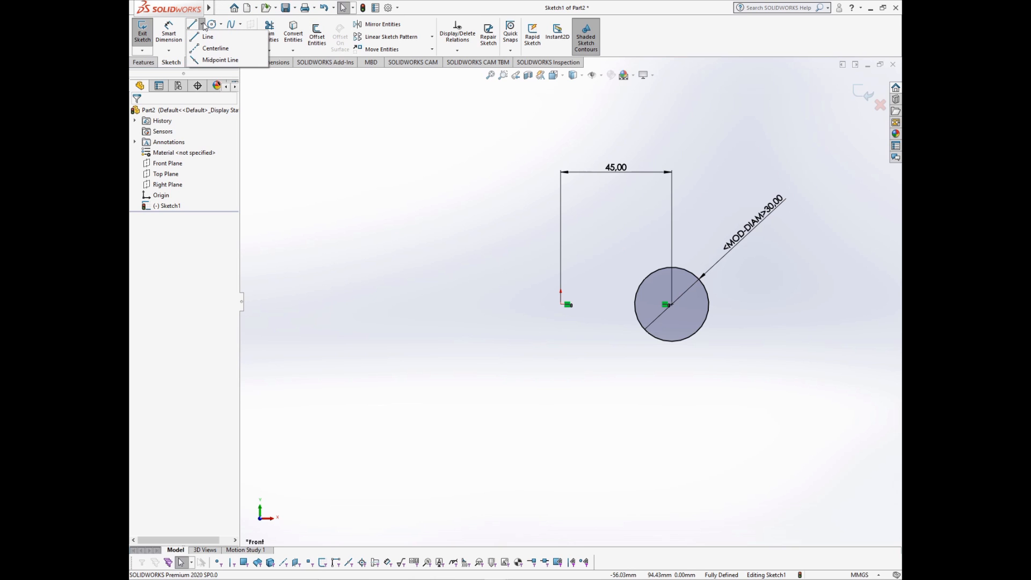
{"action": "left_click", "coordinate": [211, 50]}
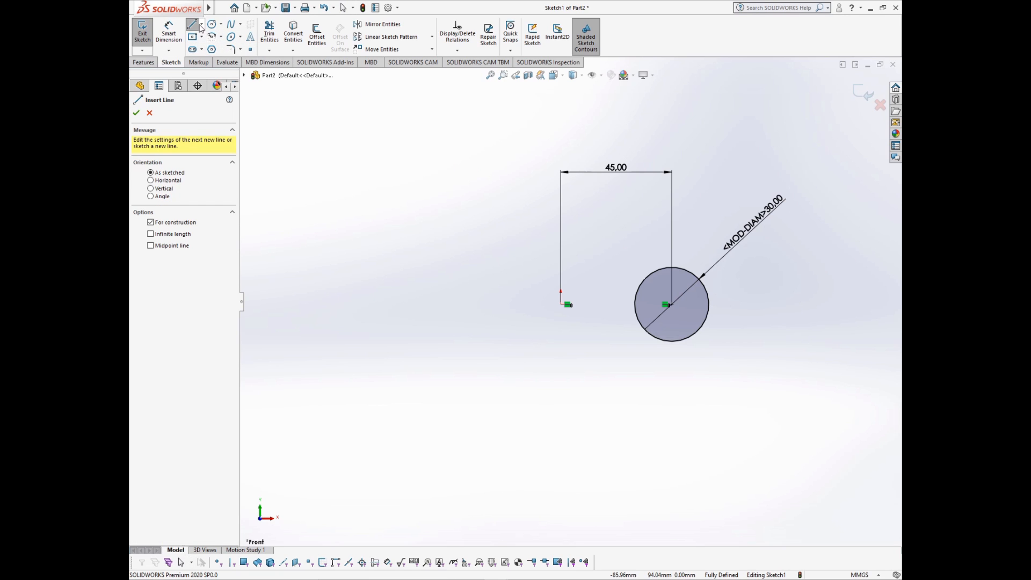
{"action": "left_click", "coordinate": [202, 25]}
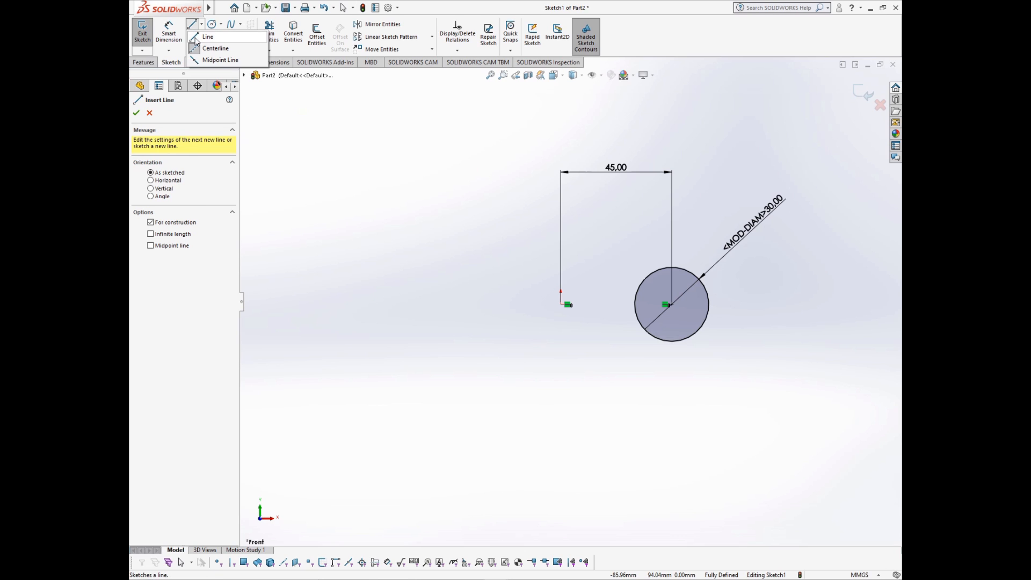
{"action": "left_click", "coordinate": [197, 40]}
{"action": "left_click", "coordinate": [202, 26]}
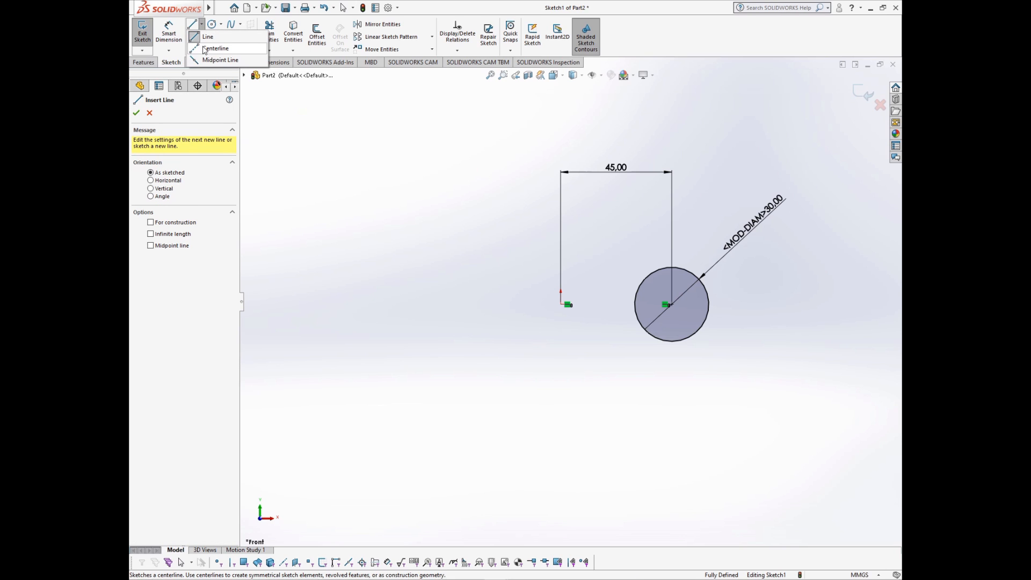
{"action": "left_click", "coordinate": [204, 50]}
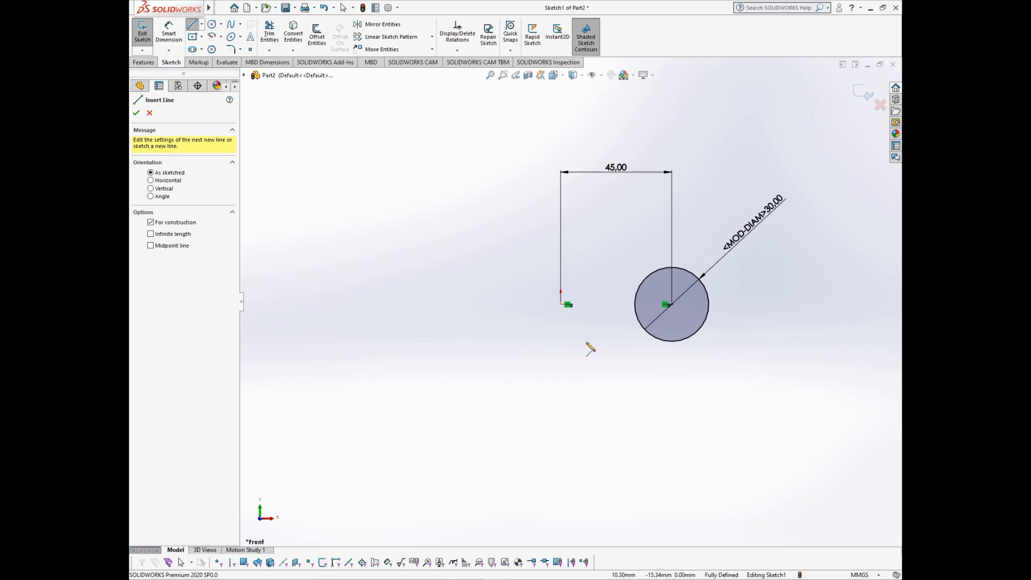
{"action": "left_click", "coordinate": [562, 305]}
{"action": "left_click", "coordinate": [561, 402]}
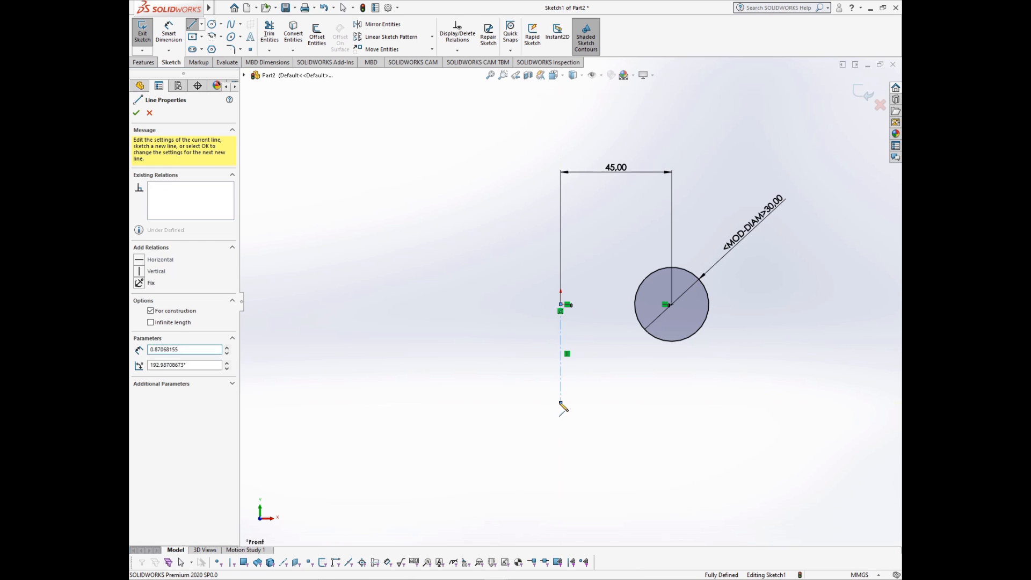
{"action": "key", "text": "Escape"}
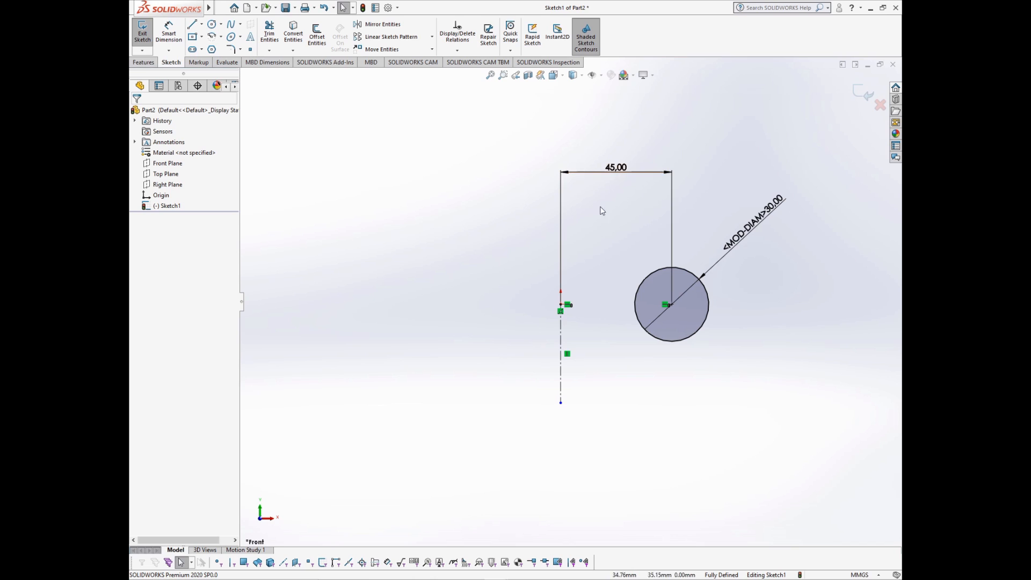
Step: Revolve the circle 360 degrees around the vertical centerline into a solid ring
{"action": "left_click", "coordinate": [144, 63]}
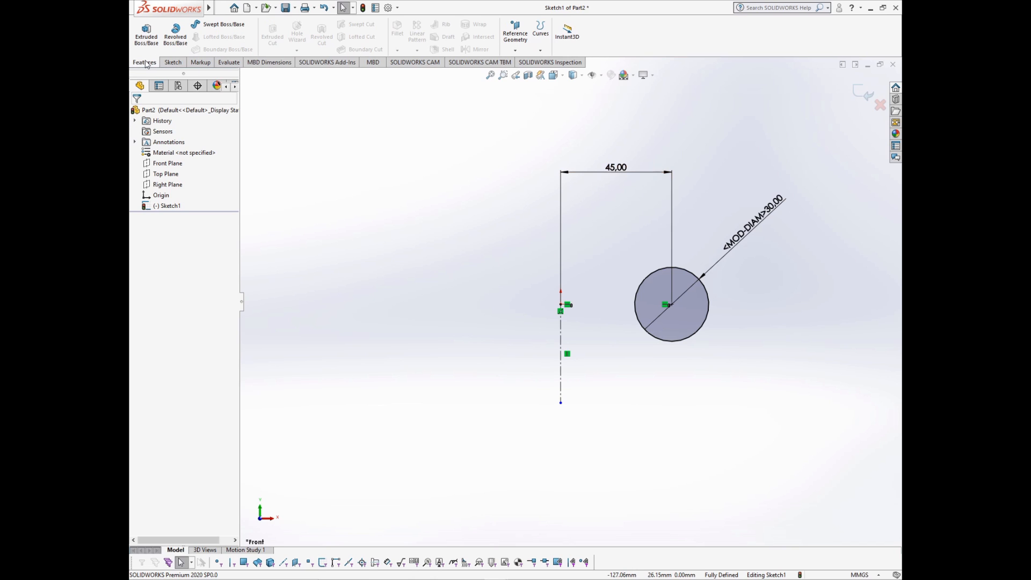
{"action": "left_click", "coordinate": [178, 38]}
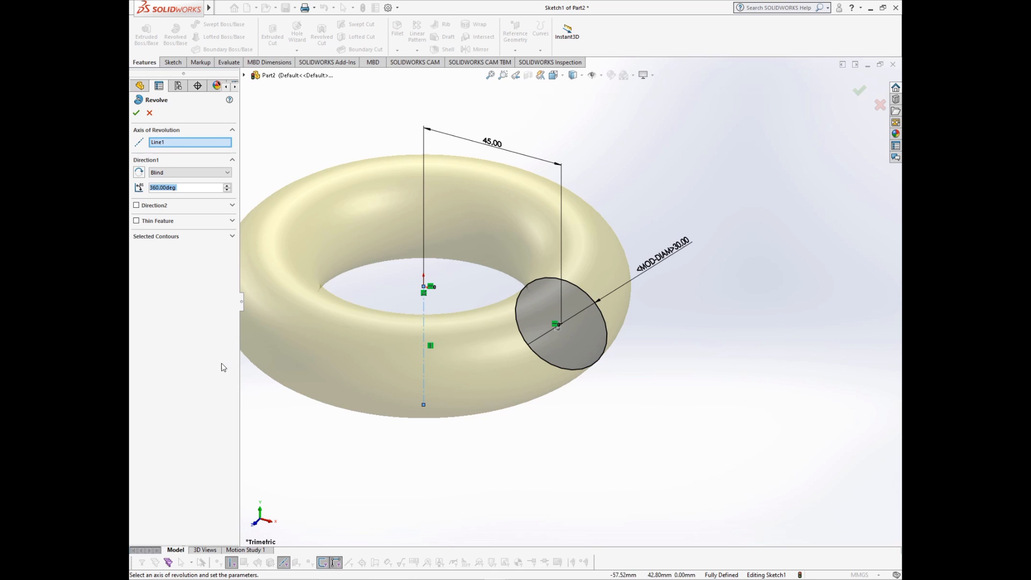
{"action": "left_click", "coordinate": [137, 113]}
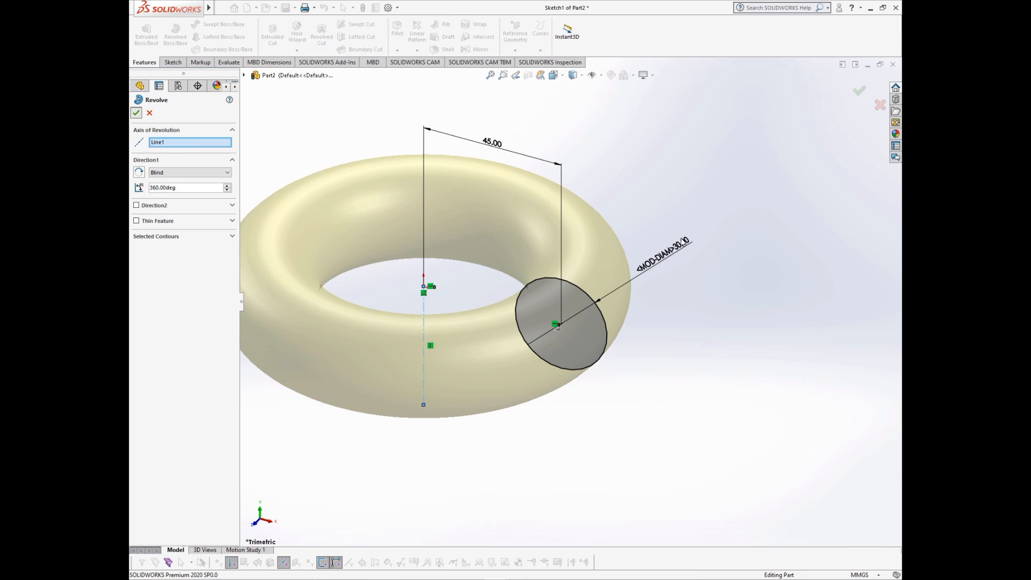
{"action": "scroll", "coordinate": [642, 269], "scroll_direction": "up", "scroll_amount": 3}
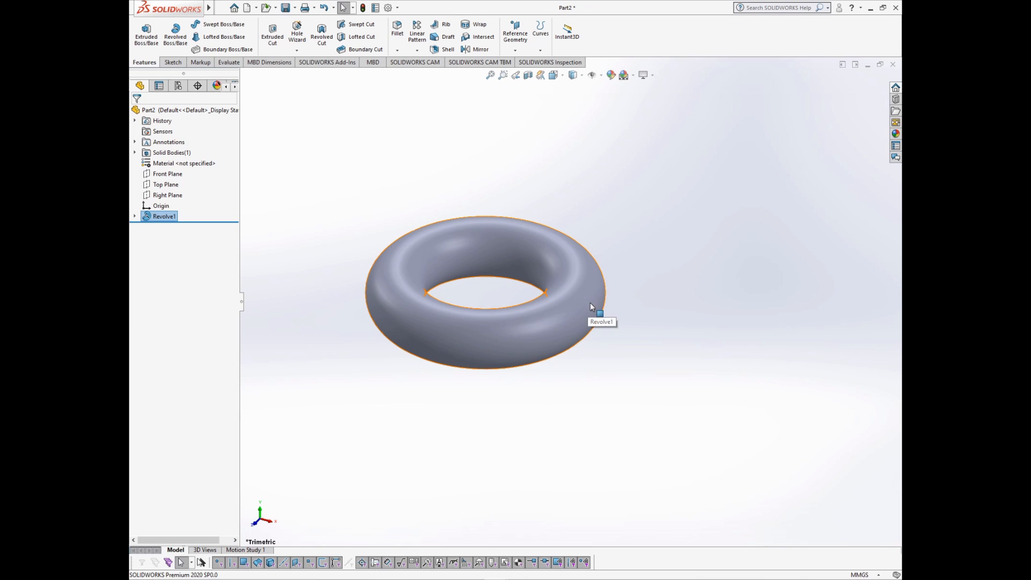
{"action": "middle_click_drag", "start_coordinate": [589, 302], "coordinate": [560, 275]}
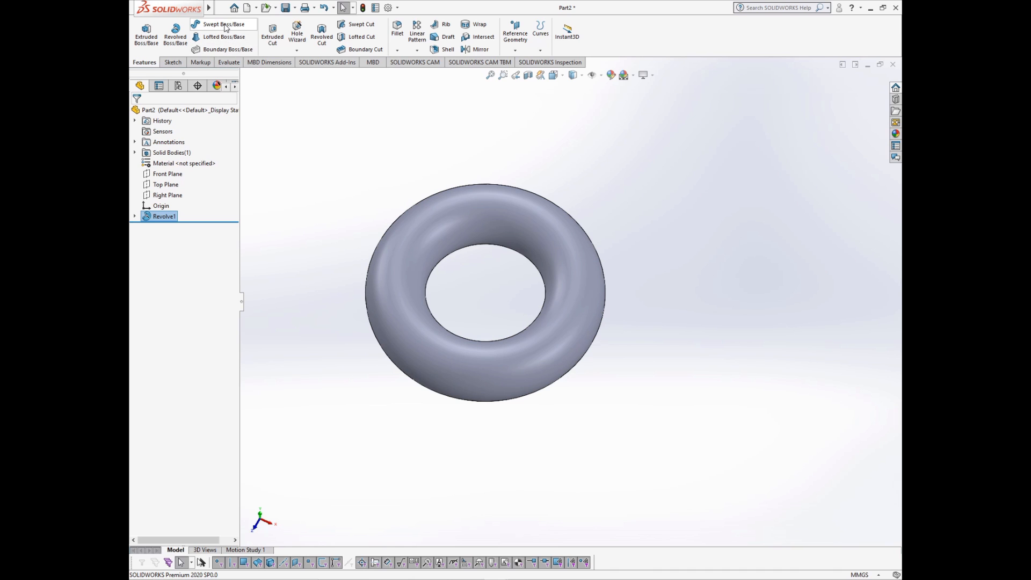
{"action": "left_click", "coordinate": [398, 31]}
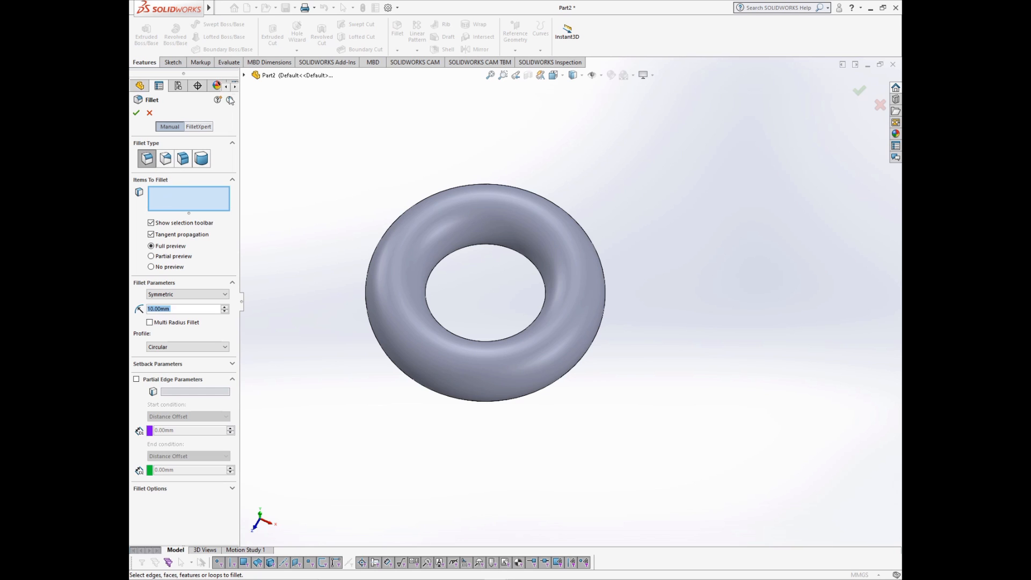
{"action": "left_click", "coordinate": [150, 112]}
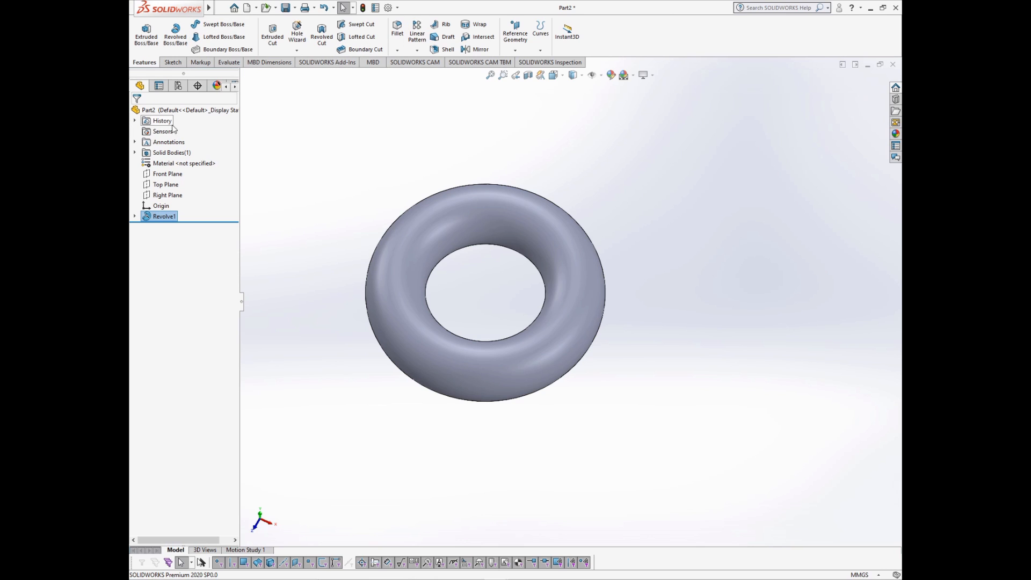
{"action": "left_click", "coordinate": [173, 64]}
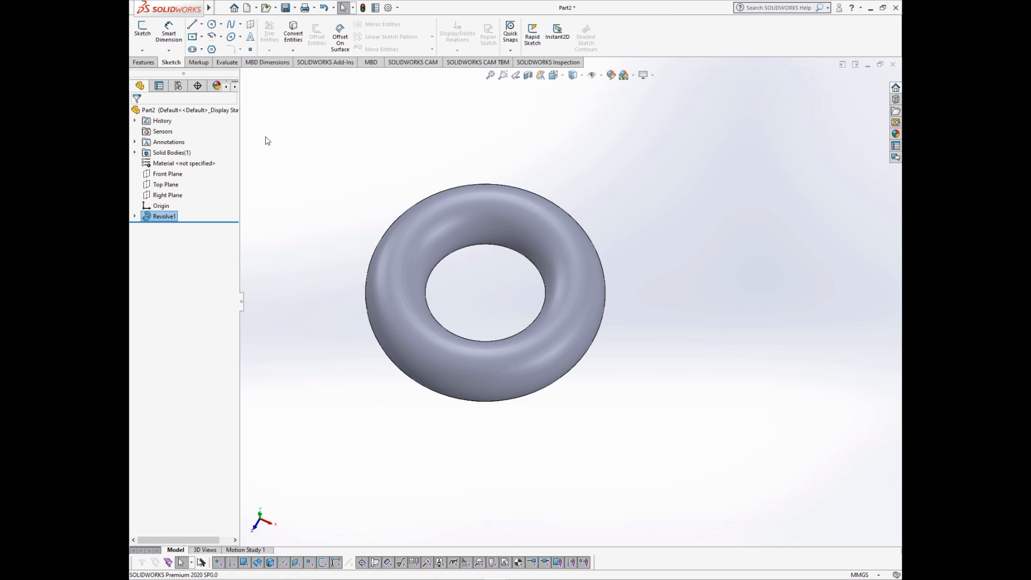
Step: Close the ring part without saving its changes and minimise the two open cabinet documents
{"action": "left_click", "coordinate": [893, 65]}
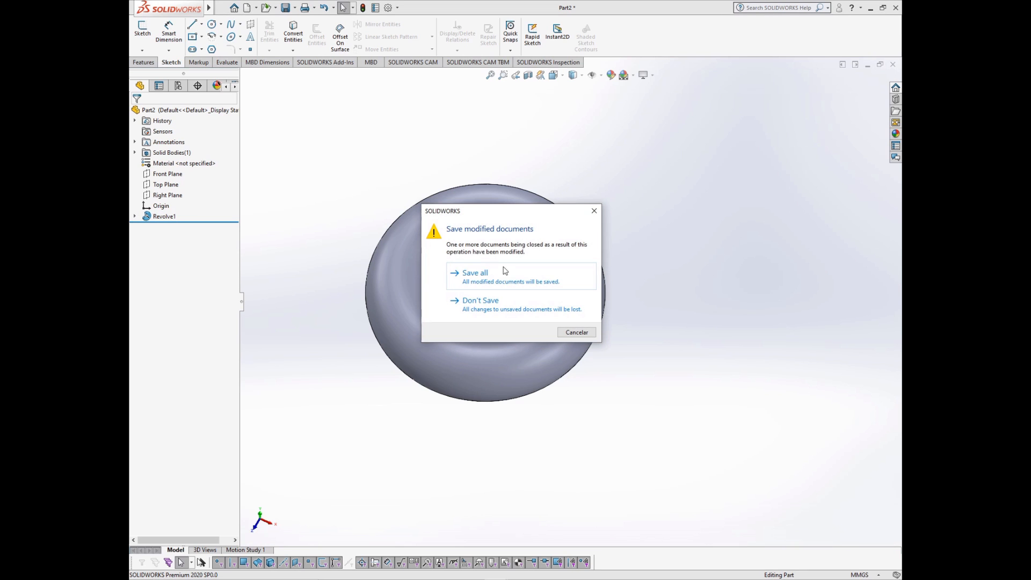
{"action": "left_click", "coordinate": [480, 300]}
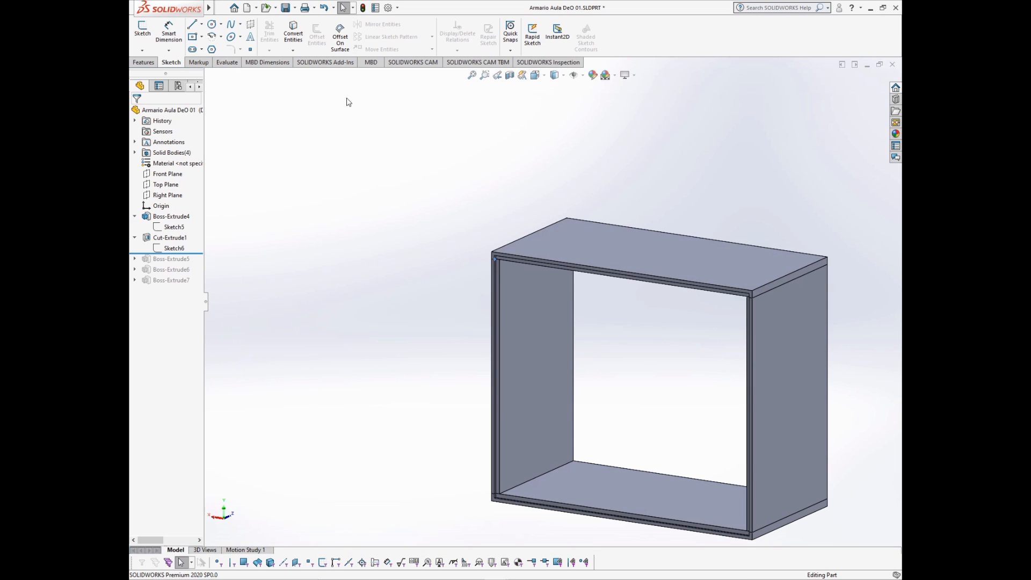
{"action": "left_click", "coordinate": [867, 64]}
{"action": "left_click", "coordinate": [867, 64]}
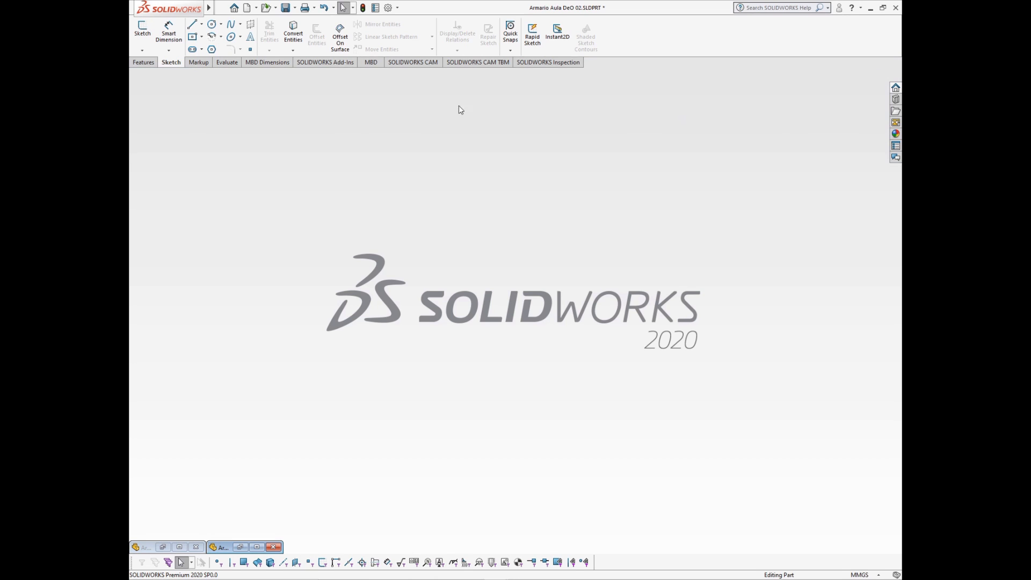
Step: Create a new, empty part document
{"action": "left_click", "coordinate": [221, 8]}
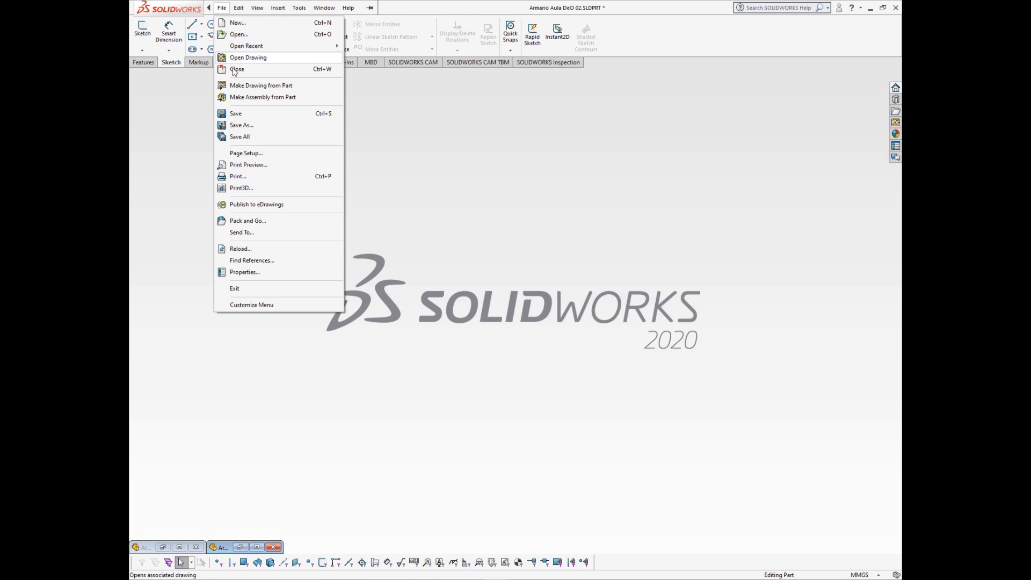
{"action": "left_click", "coordinate": [247, 24]}
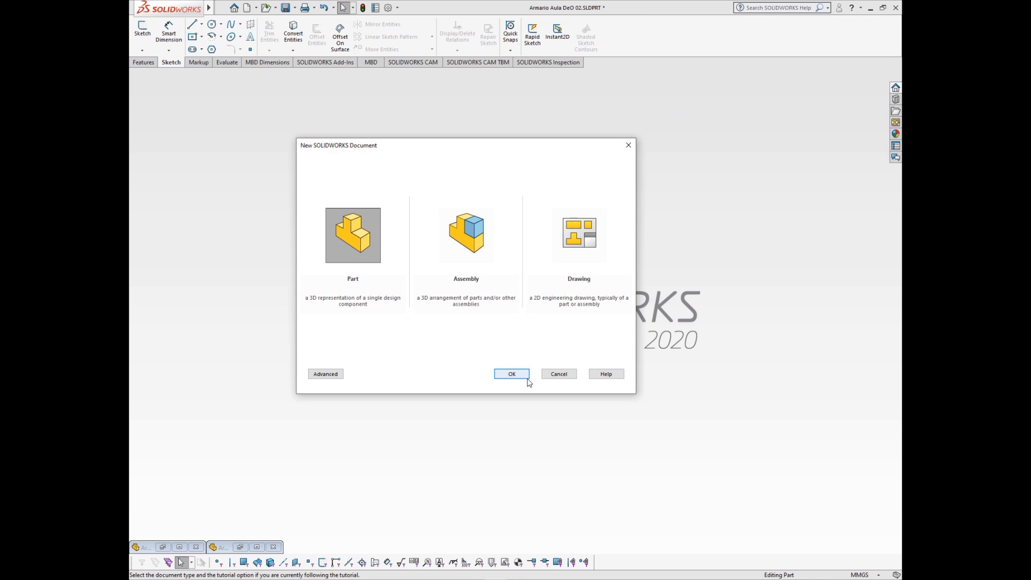
{"action": "left_click", "coordinate": [511, 372]}
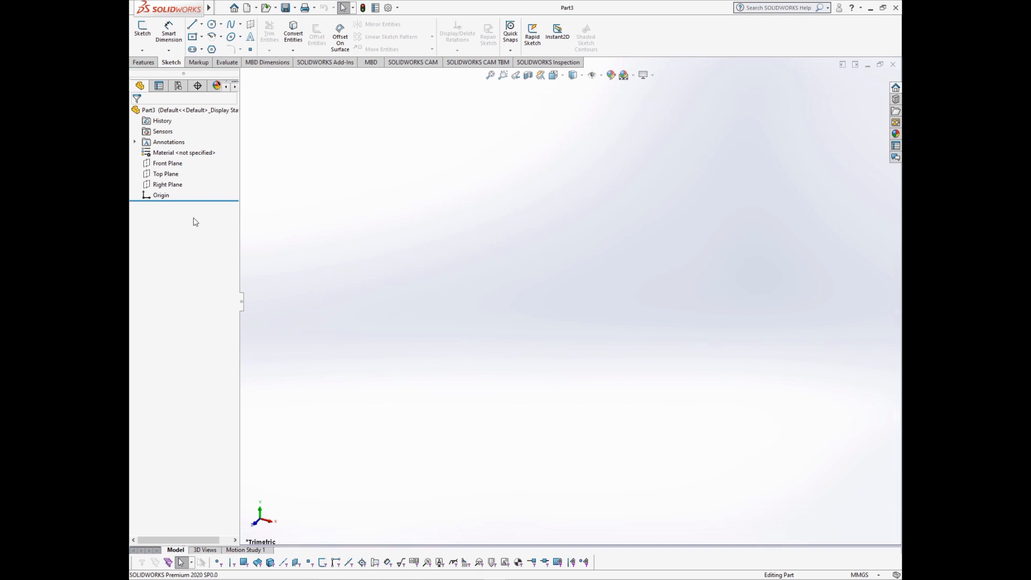
Step: Sketch a center rectangle about 120 by 126 mm on the Front Plane, centred on the origin
{"action": "left_click", "coordinate": [166, 164]}
{"action": "left_click", "coordinate": [170, 149]}
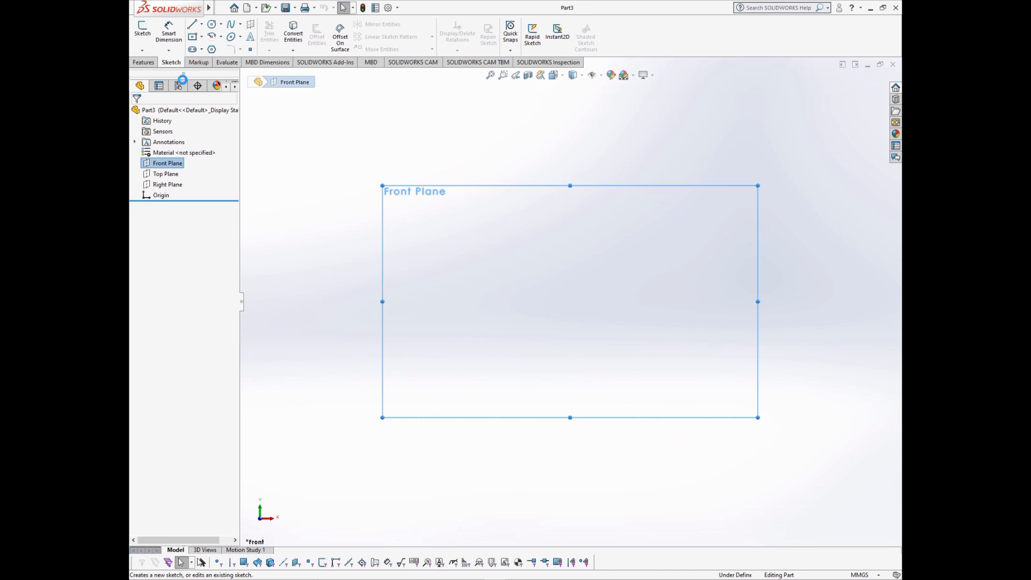
{"action": "left_click", "coordinate": [195, 37]}
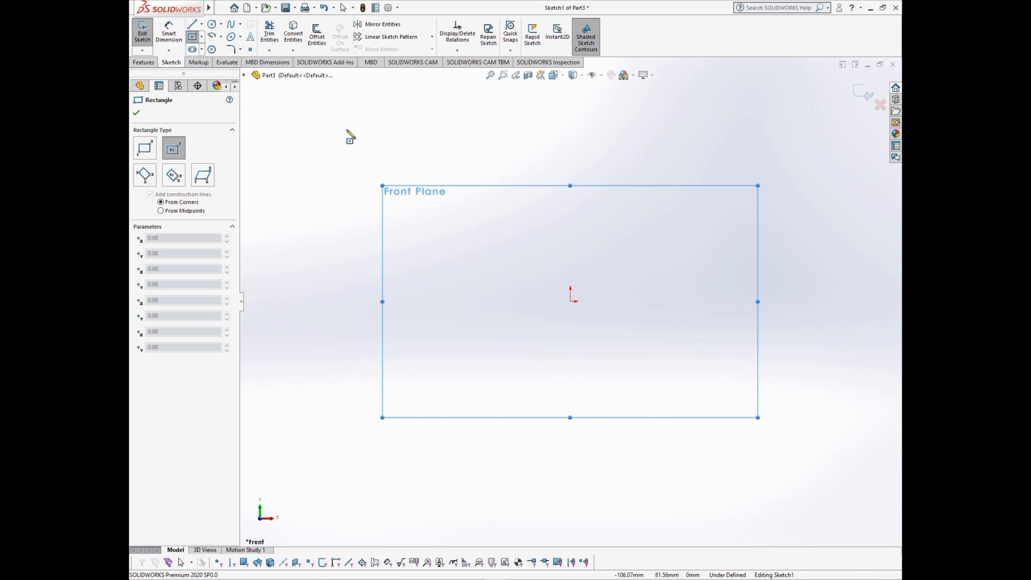
{"action": "left_click", "coordinate": [570, 302]}
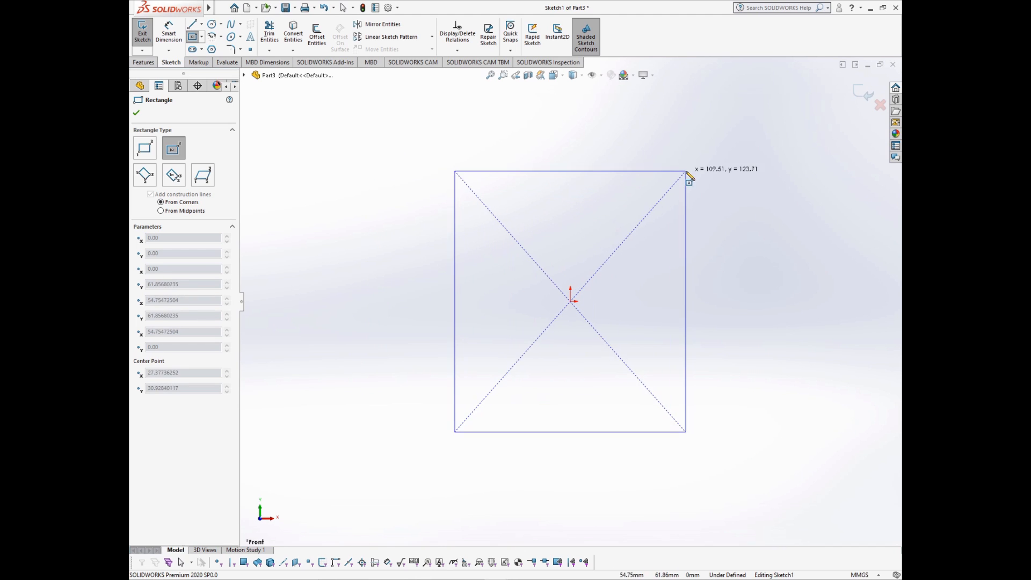
{"action": "left_click", "coordinate": [697, 170]}
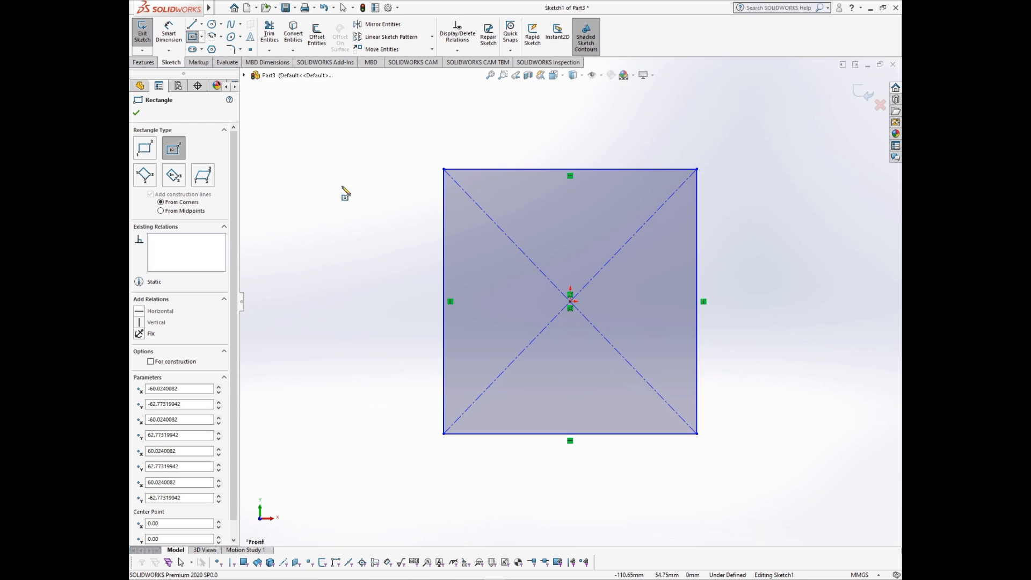
{"action": "left_click", "coordinate": [300, 157]}
{"action": "key", "text": "Escape"}
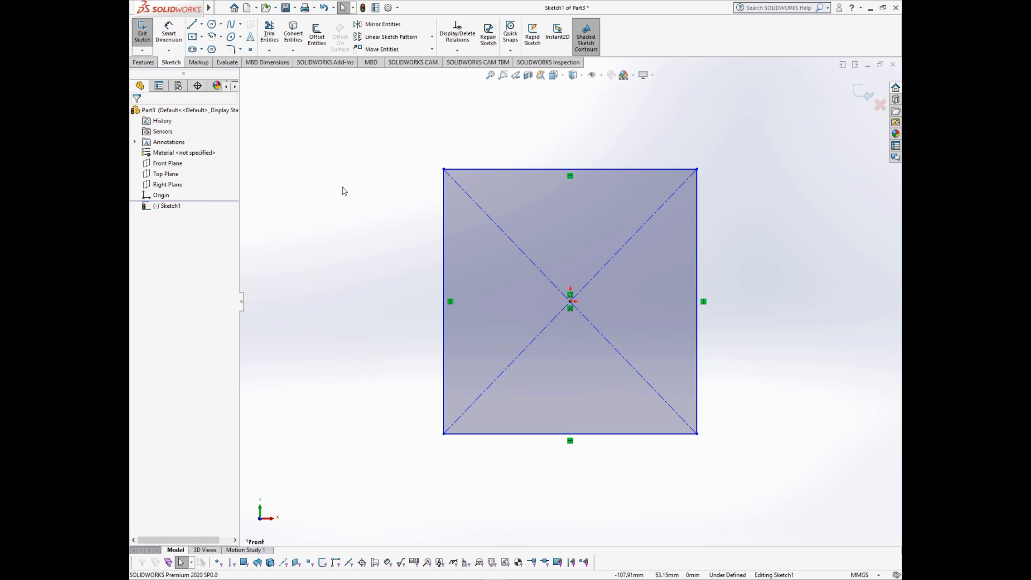
Step: Shrink the rectangle freehand from its upper-left corner to about 107 by 90 mm
{"action": "left_click", "coordinate": [192, 36]}
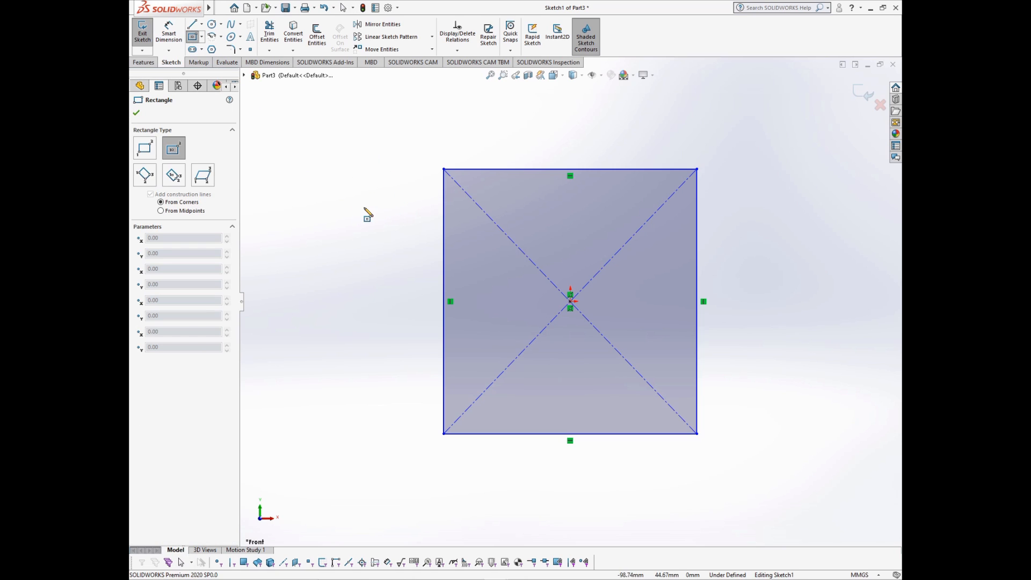
{"action": "key", "text": "Escape"}
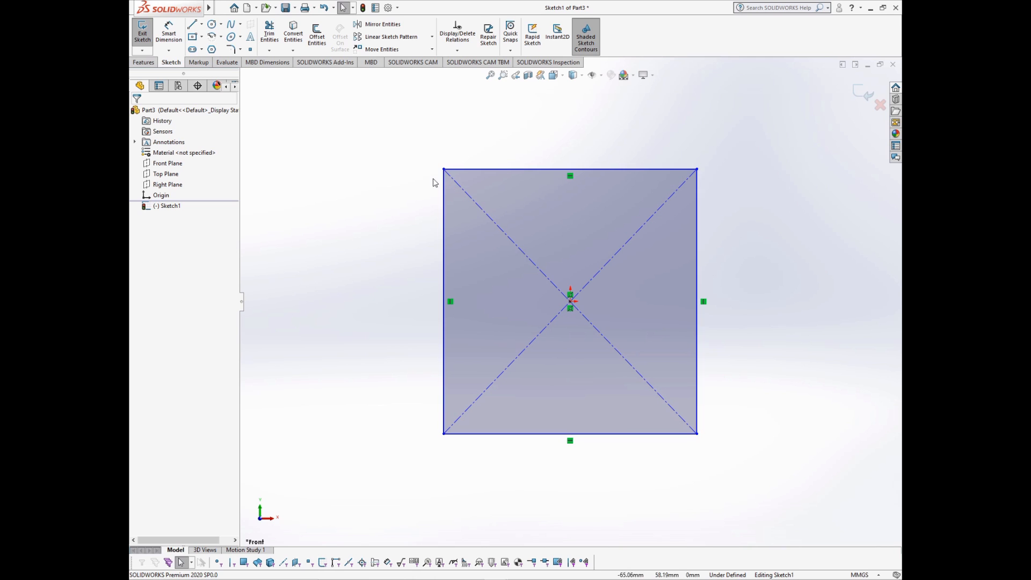
{"action": "left_click_drag", "start_coordinate": [444, 170], "coordinate": [457, 206]}
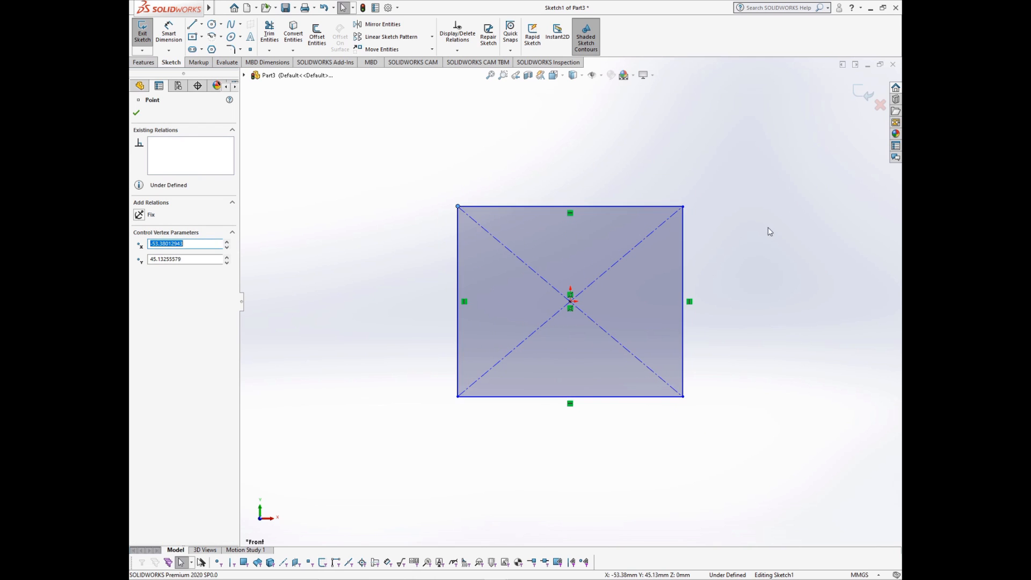
Step: Dimension the rectangle's top edge and set its width to 700 mm
{"action": "left_click", "coordinate": [168, 33]}
{"action": "left_click", "coordinate": [567, 214]}
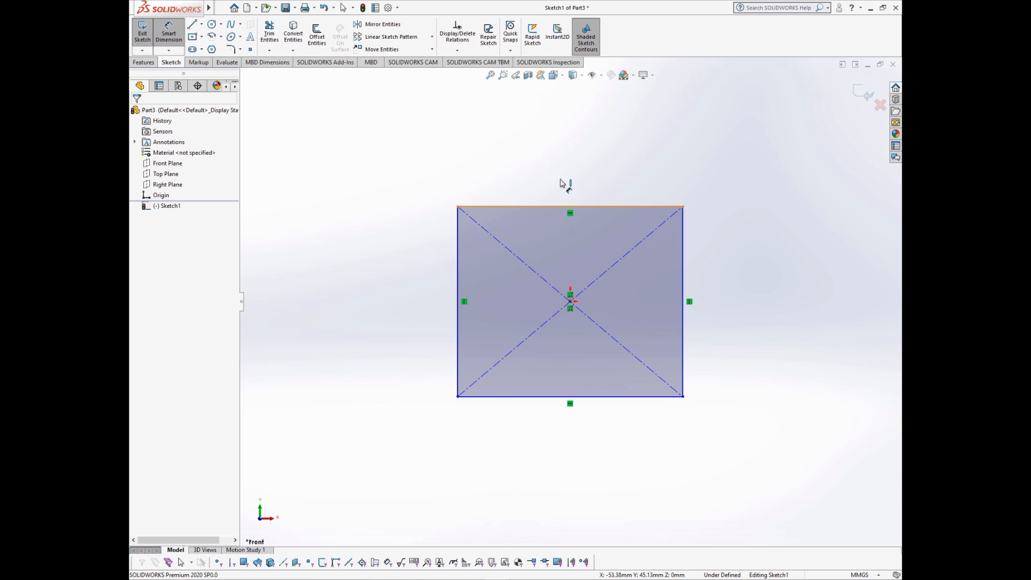
{"action": "left_click", "coordinate": [562, 156]}
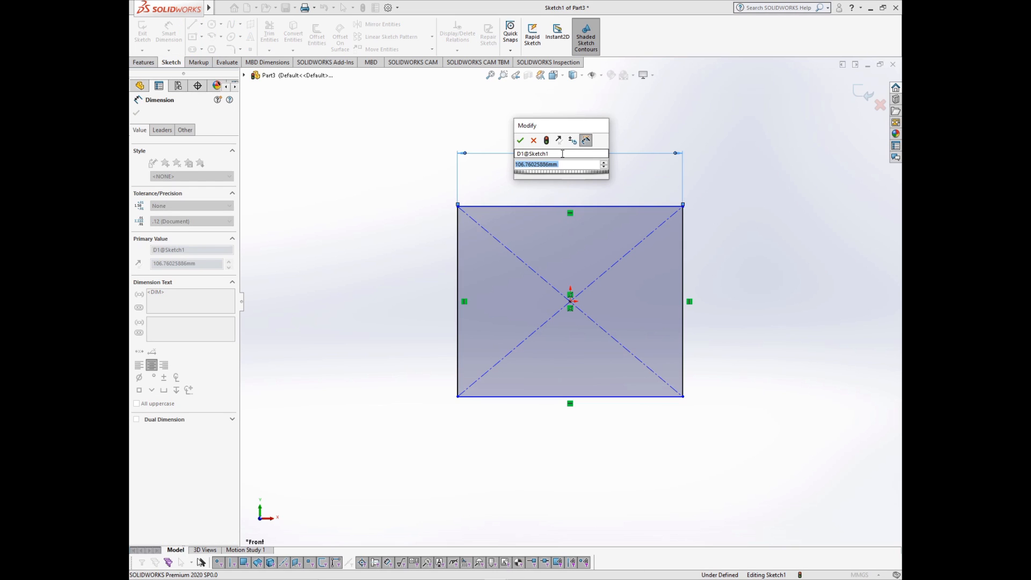
{"action": "type", "text": "700"}
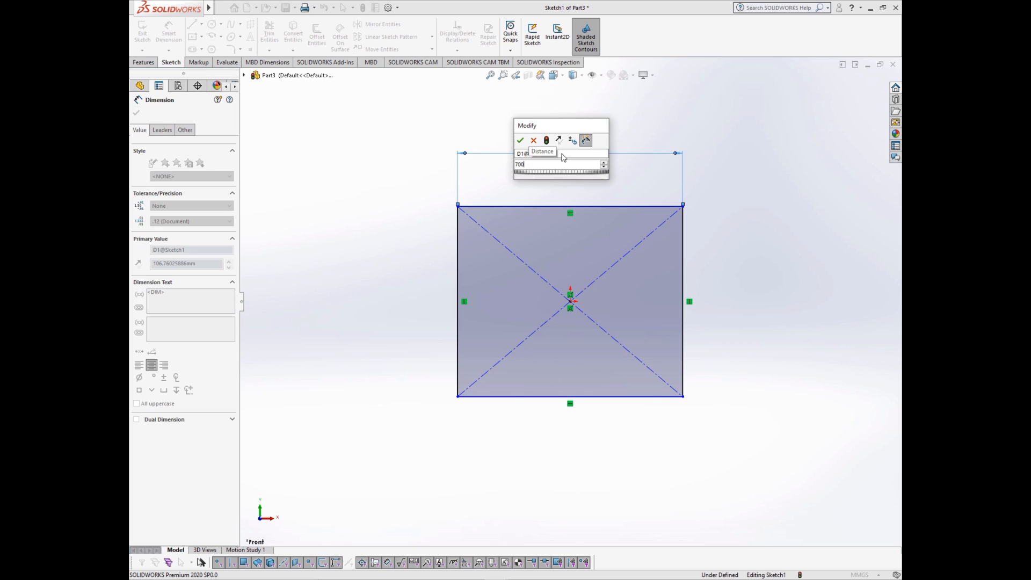
{"action": "key", "text": "Return"}
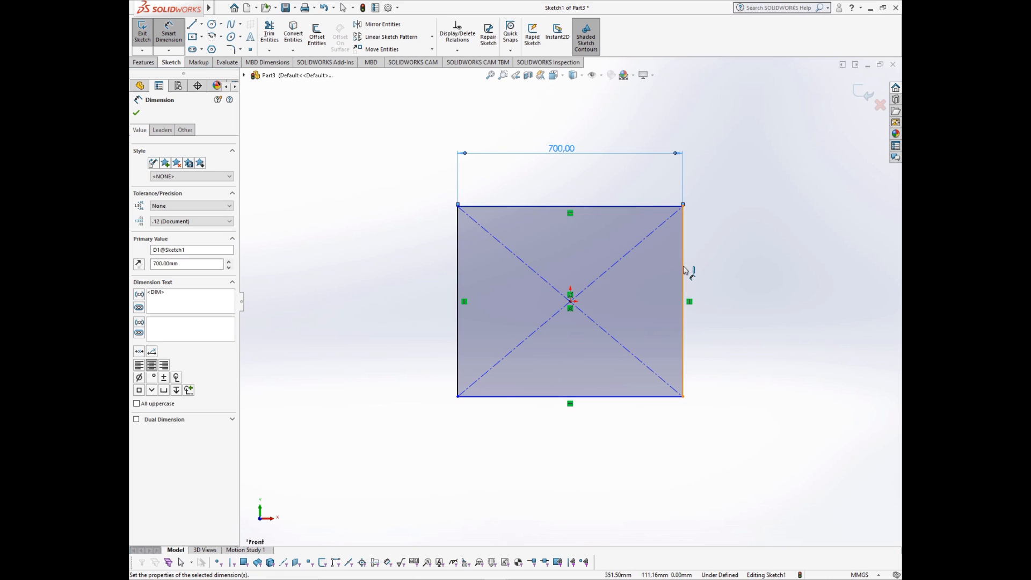
Step: Dimension the rectangle's right edge and set its height to 600 mm
{"action": "left_click", "coordinate": [685, 272]}
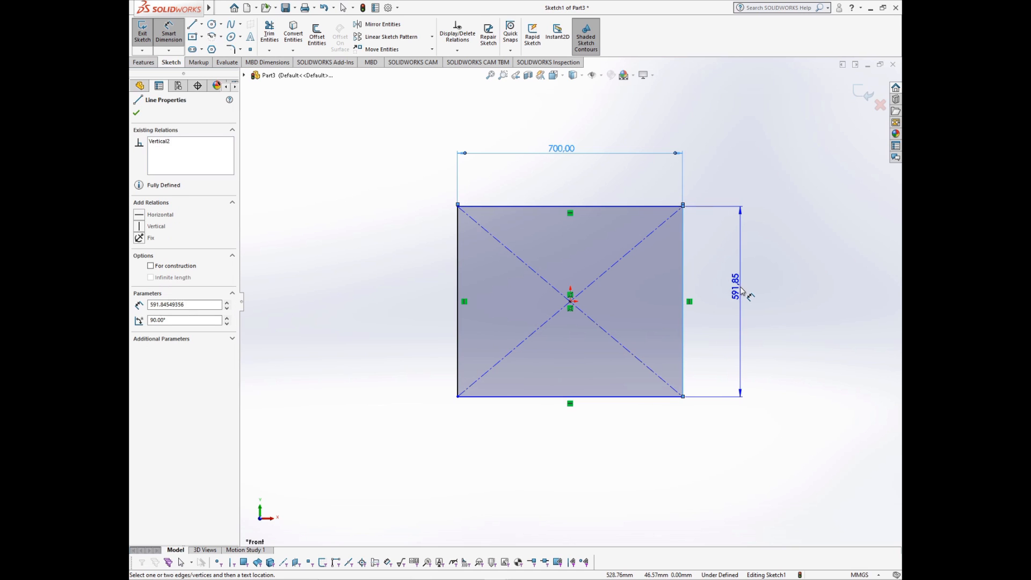
{"action": "left_click", "coordinate": [742, 291]}
{"action": "type", "text": "600"}
{"action": "key", "text": "Return"}
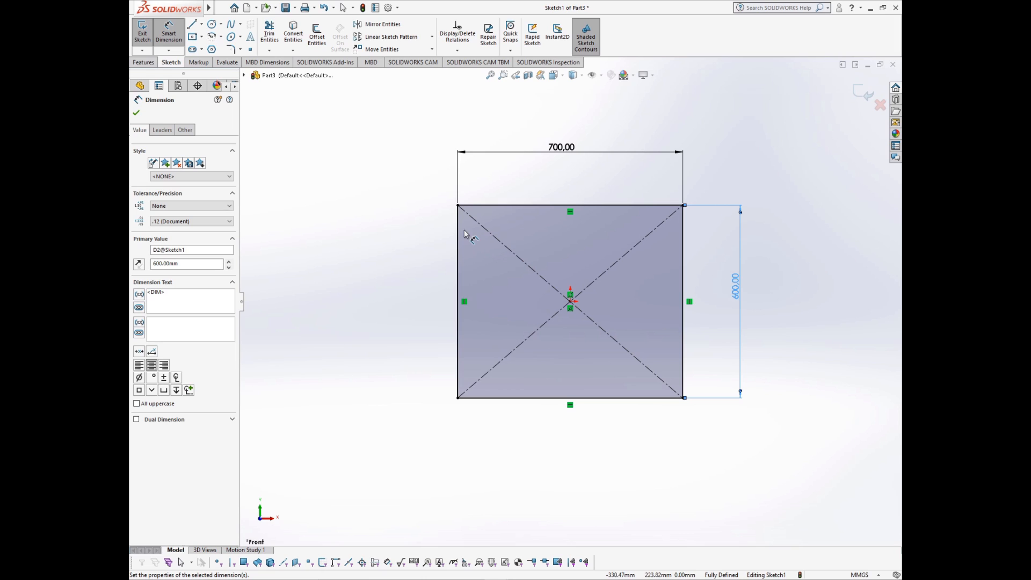
{"action": "key", "text": "Escape"}
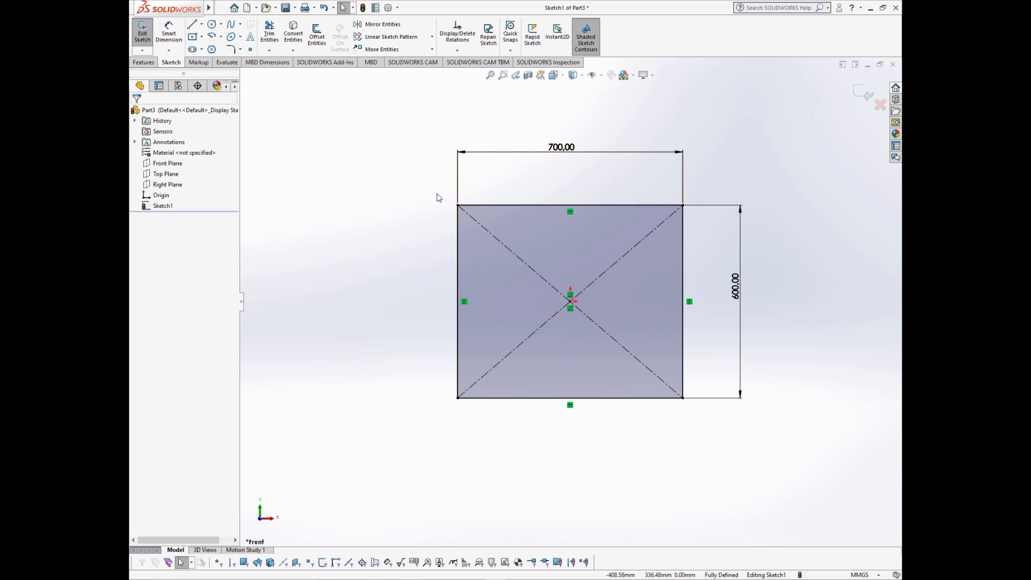
Step: Try enclosing selections of the left edge and centre point and a crossing selection of more lines, clearing the selection at the end
{"action": "mouse_move", "coordinate": [428, 187]}
{"action": "left_mouse_down"}
{"action": "mouse_move", "coordinate": [457, 221]}
{"action": "mouse_move", "coordinate": [736, 419]}
{"action": "mouse_move", "coordinate": [429, 220]}
{"action": "mouse_move", "coordinate": [588, 338]}
{"action": "mouse_move", "coordinate": [635, 341]}
{"action": "mouse_move", "coordinate": [694, 417]}
{"action": "mouse_move", "coordinate": [465, 223]}
{"action": "mouse_move", "coordinate": [574, 323]}
{"action": "mouse_move", "coordinate": [714, 421]}
{"action": "mouse_move", "coordinate": [566, 334]}
{"action": "mouse_move", "coordinate": [456, 208]}
{"action": "mouse_move", "coordinate": [424, 184]}
{"action": "mouse_move", "coordinate": [409, 189]}
{"action": "mouse_move", "coordinate": [476, 271]}
{"action": "mouse_move", "coordinate": [556, 431]}
{"action": "left_mouse_up"}
{"action": "left_click", "coordinate": [411, 190]}
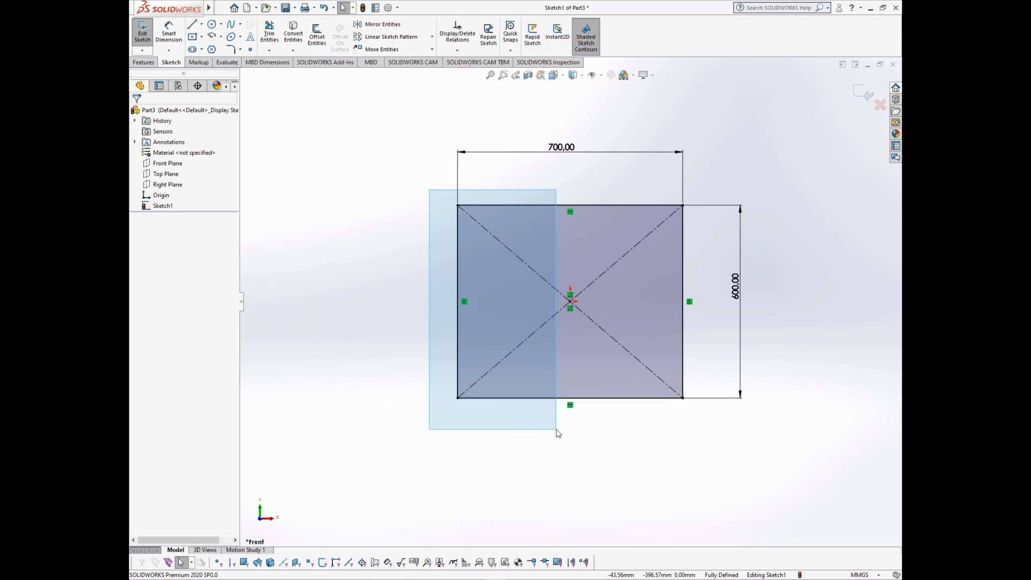
{"action": "mouse_move", "coordinate": [558, 433]}
{"action": "left_mouse_down"}
{"action": "mouse_move", "coordinate": [548, 384]}
{"action": "mouse_move", "coordinate": [559, 424]}
{"action": "left_mouse_up"}
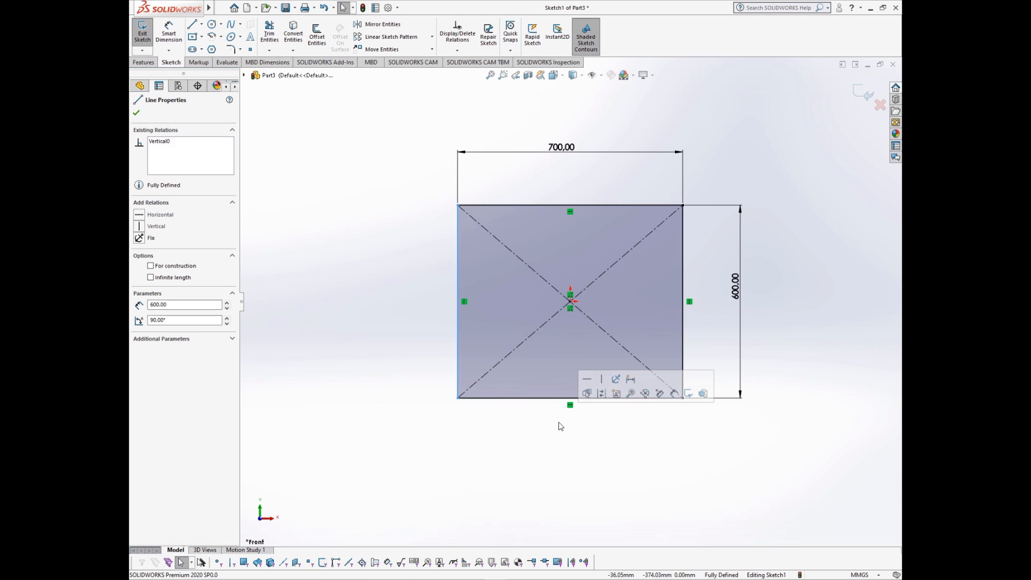
{"action": "left_click_drag", "start_coordinate": [430, 181], "coordinate": [665, 453]}
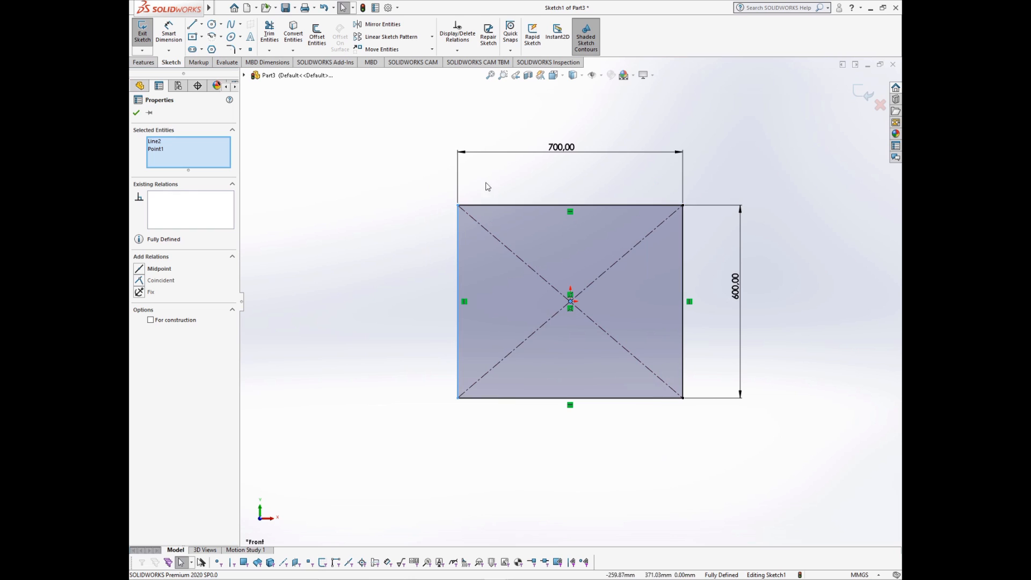
{"action": "mouse_move", "coordinate": [424, 192]}
{"action": "left_mouse_down"}
{"action": "mouse_move", "coordinate": [476, 322]}
{"action": "mouse_move", "coordinate": [548, 417]}
{"action": "mouse_move", "coordinate": [449, 180]}
{"action": "mouse_move", "coordinate": [421, 192]}
{"action": "left_mouse_up"}
{"action": "left_click", "coordinate": [430, 249]}
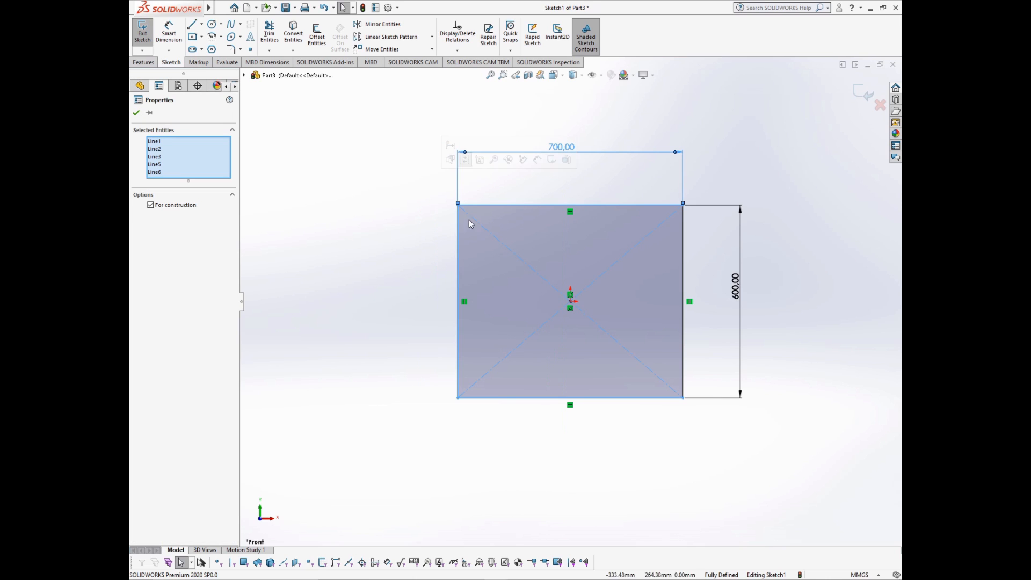
{"action": "left_click", "coordinate": [514, 430]}
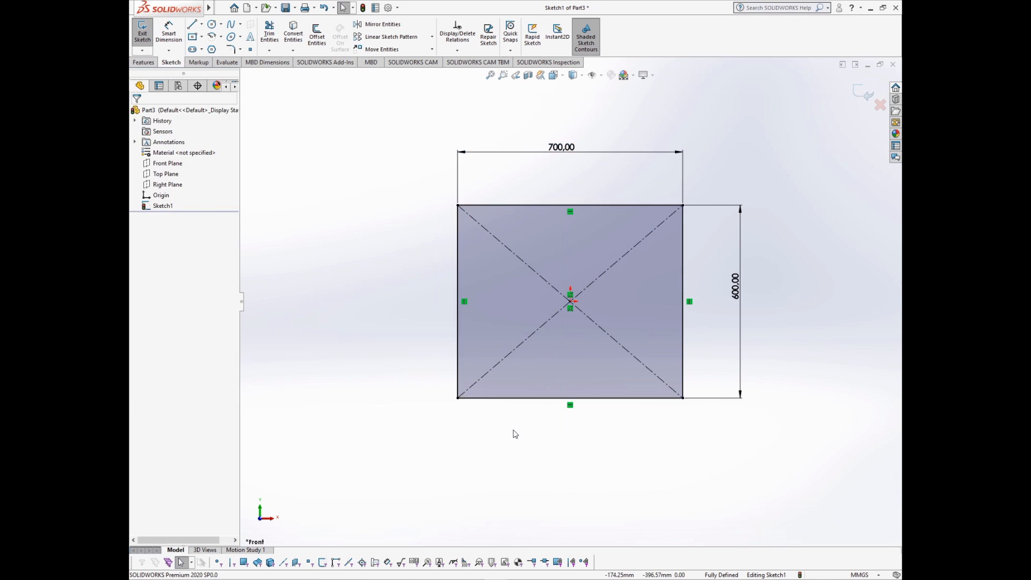
Step: Compare crossing and enclosing selections around the rectangle's lower-left corner
{"action": "left_click_drag", "start_coordinate": [509, 429], "coordinate": [442, 367]}
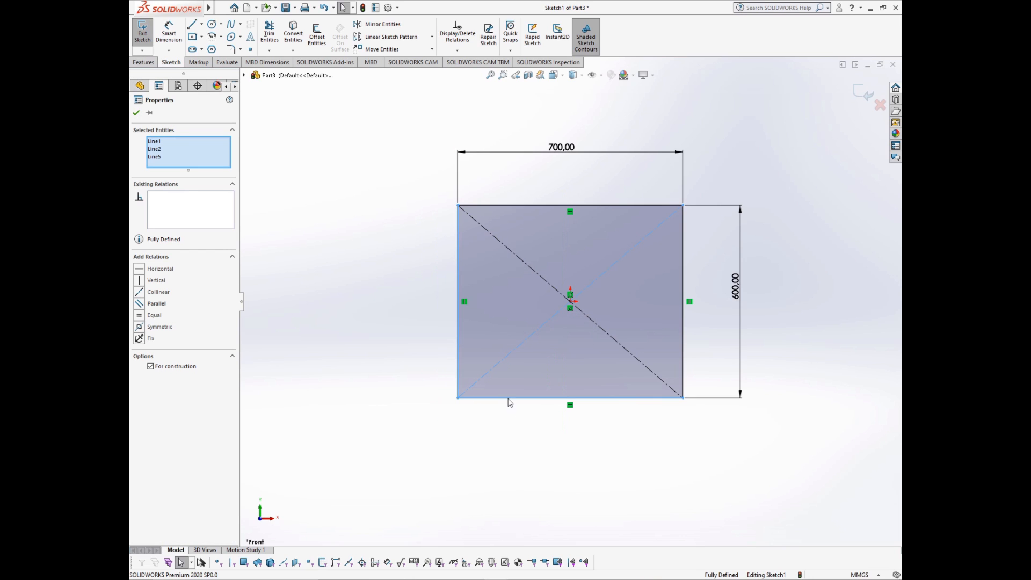
{"action": "left_click", "coordinate": [489, 443]}
{"action": "left_click_drag", "start_coordinate": [484, 437], "coordinate": [472, 378]}
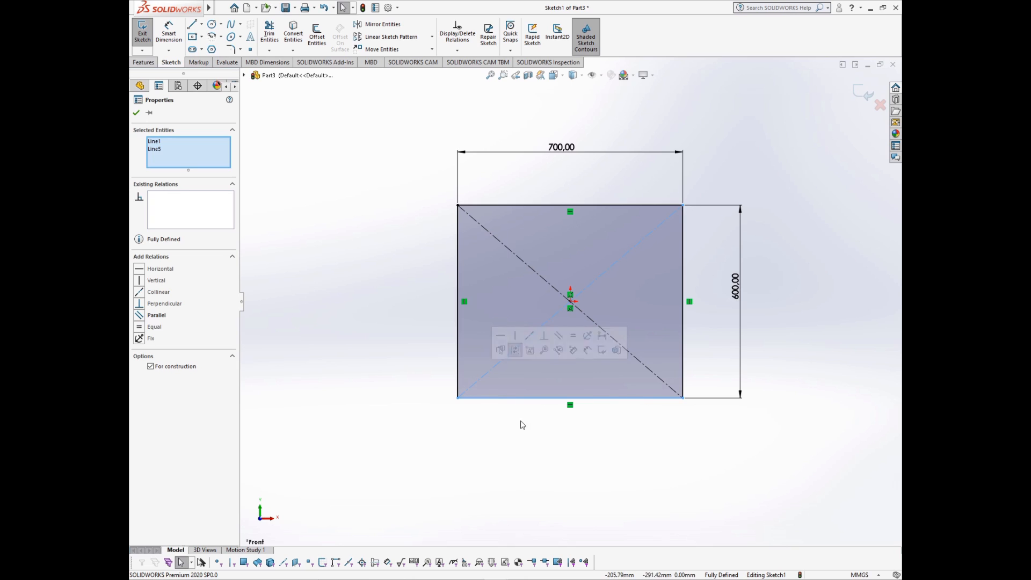
{"action": "left_click", "coordinate": [526, 443]}
{"action": "left_click_drag", "start_coordinate": [436, 328], "coordinate": [504, 438]}
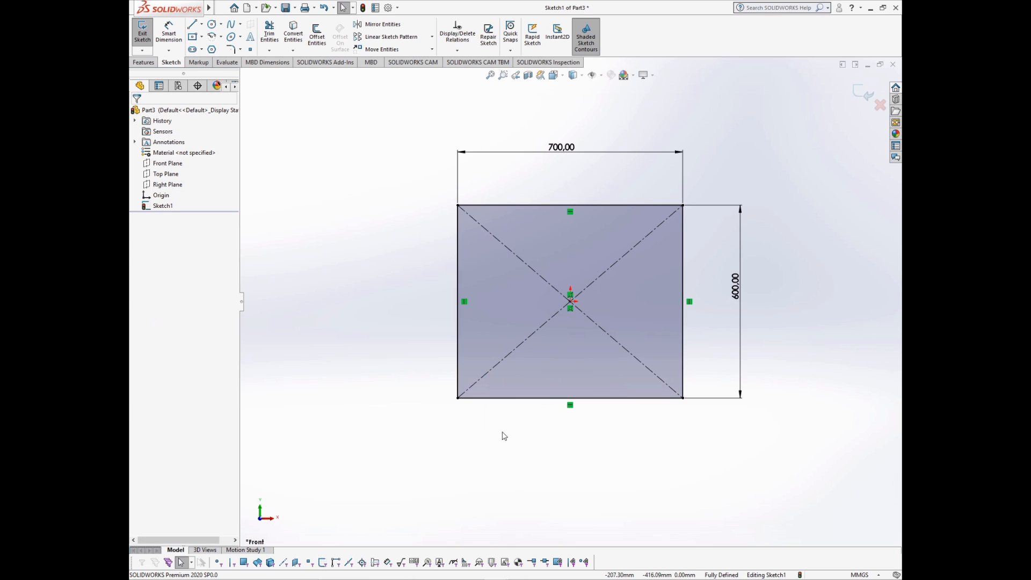
{"action": "left_click_drag", "start_coordinate": [430, 357], "coordinate": [497, 472]}
Step: Select the whole rectangle, including its diagonals and centre point, with an enclosing selection
{"action": "left_click_drag", "start_coordinate": [410, 183], "coordinate": [465, 400]}
{"action": "left_click", "coordinate": [433, 196]}
{"action": "mouse_move", "coordinate": [427, 180]}
{"action": "left_mouse_down"}
{"action": "mouse_move", "coordinate": [572, 352]}
{"action": "mouse_move", "coordinate": [730, 454]}
{"action": "mouse_move", "coordinate": [712, 444]}
{"action": "left_mouse_up"}
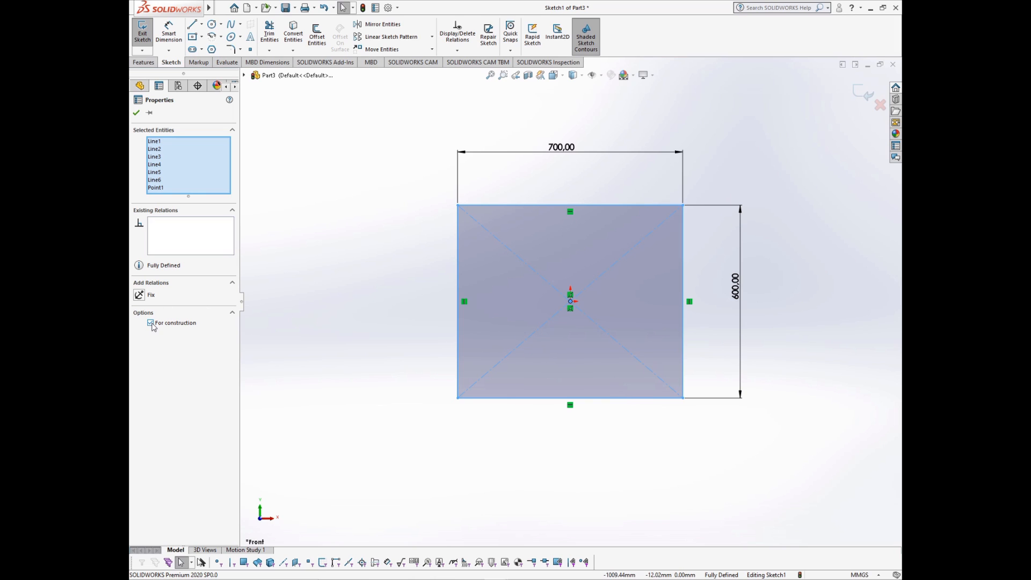
Step: Convert all lines of the 700 × 600 mm rectangle, including its diagonals, to construction geometry
{"action": "left_click", "coordinate": [439, 291]}
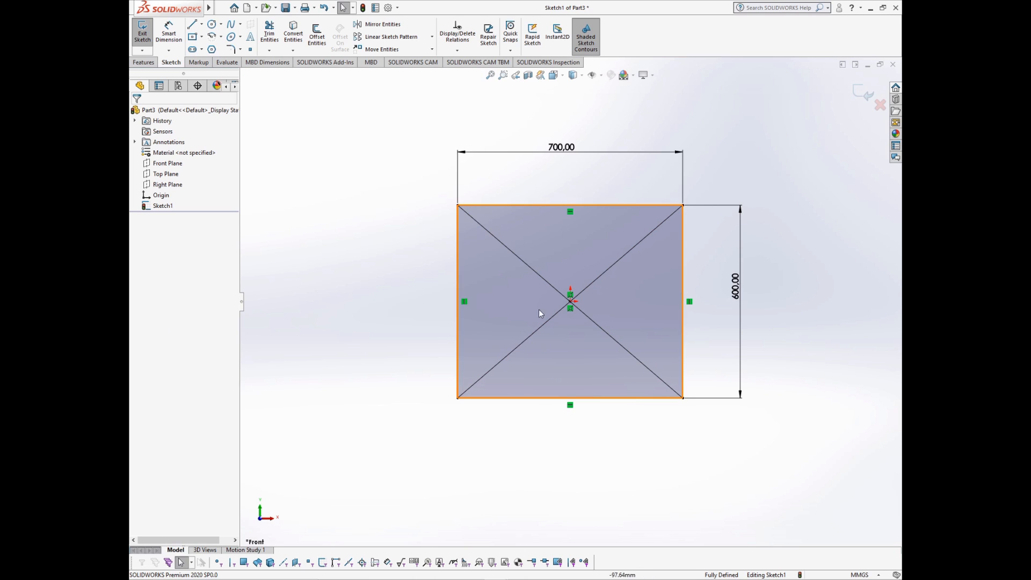
{"action": "left_click_drag", "start_coordinate": [433, 189], "coordinate": [704, 428]}
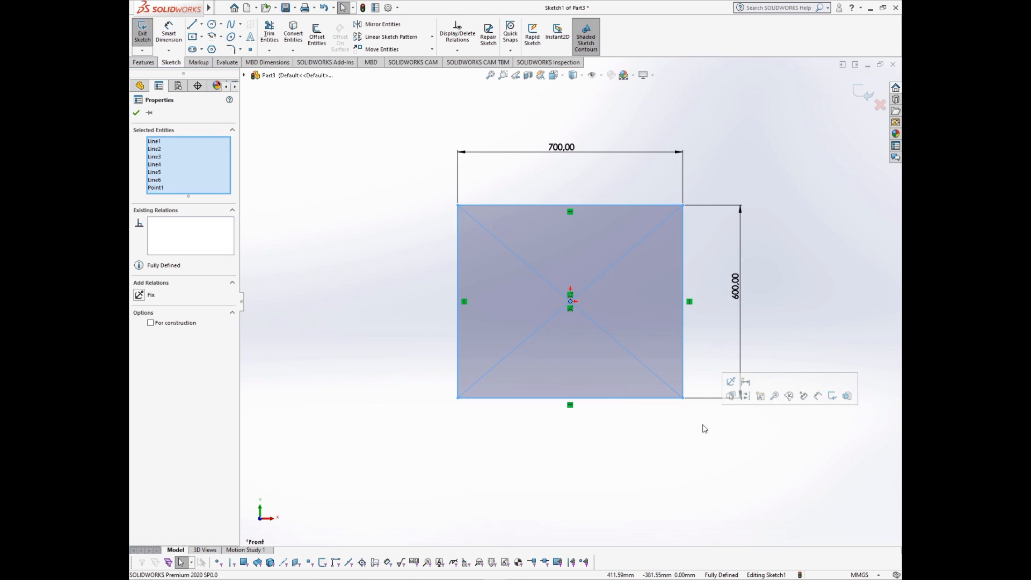
{"action": "left_click", "coordinate": [151, 323]}
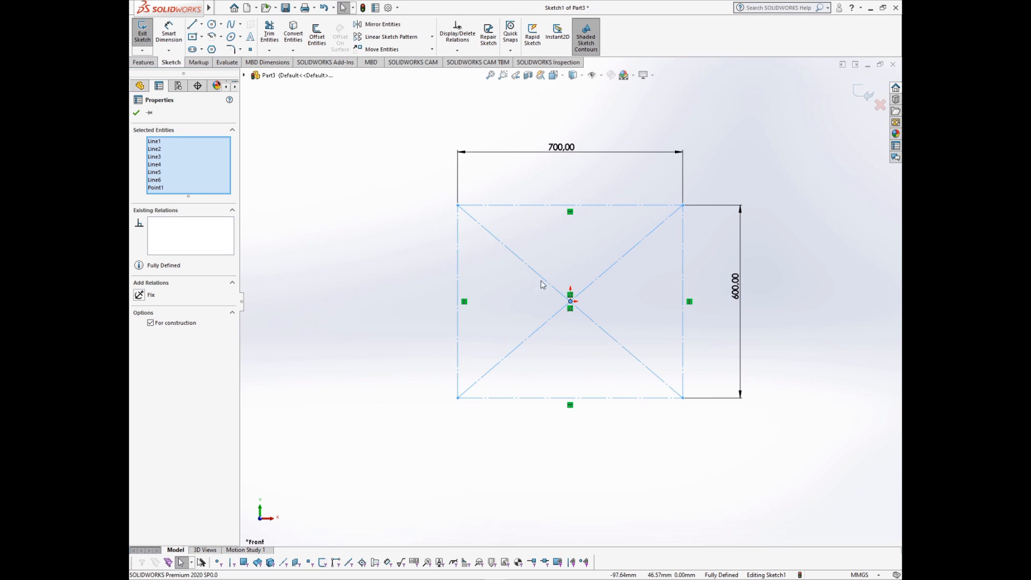
{"action": "left_click", "coordinate": [558, 261]}
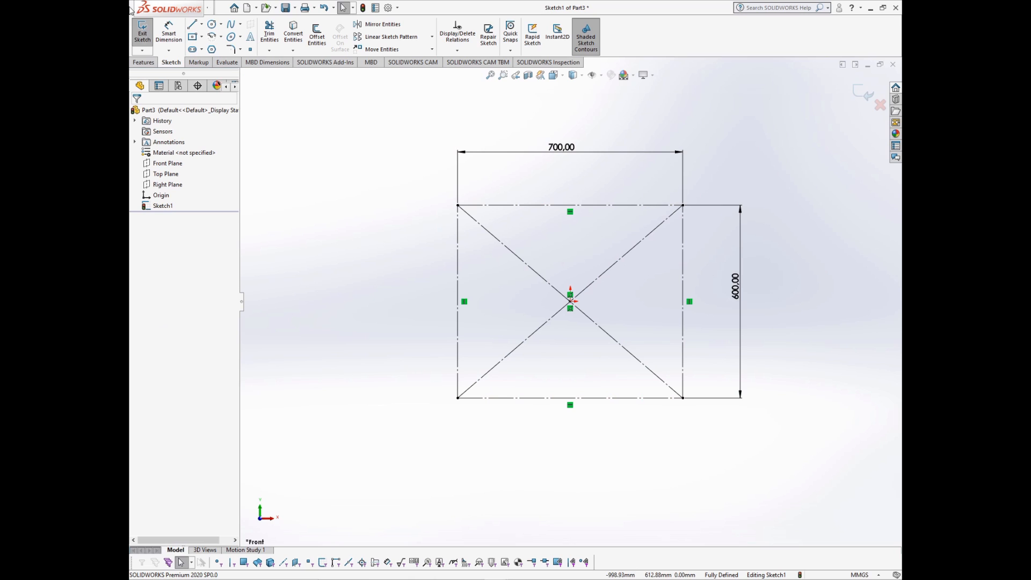
Step: Draw a corner rectangle across the full width under the construction frame's upper edge, about 67 mm high, and reduce its height
{"action": "left_click", "coordinate": [202, 37]}
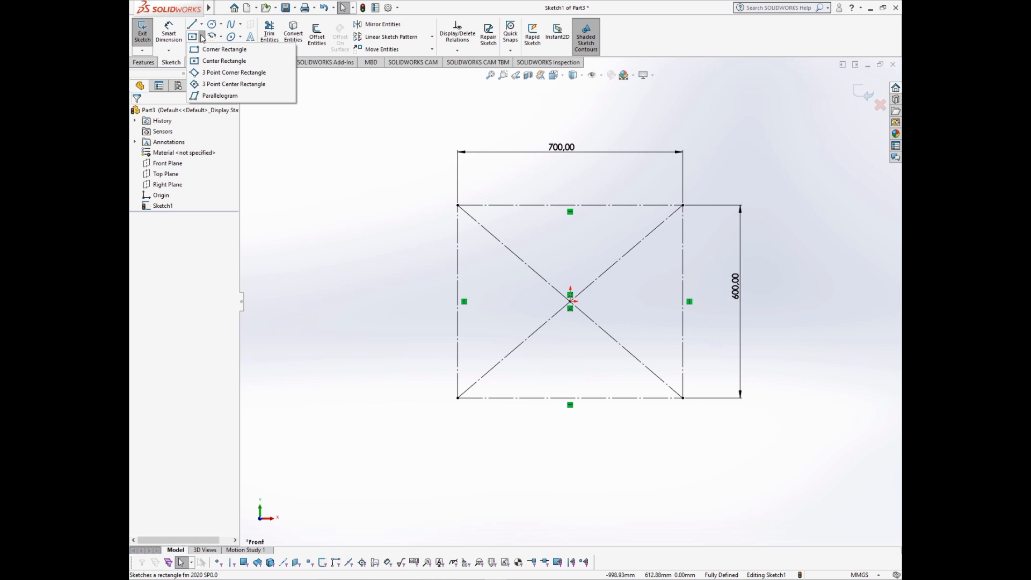
{"action": "left_click", "coordinate": [226, 49]}
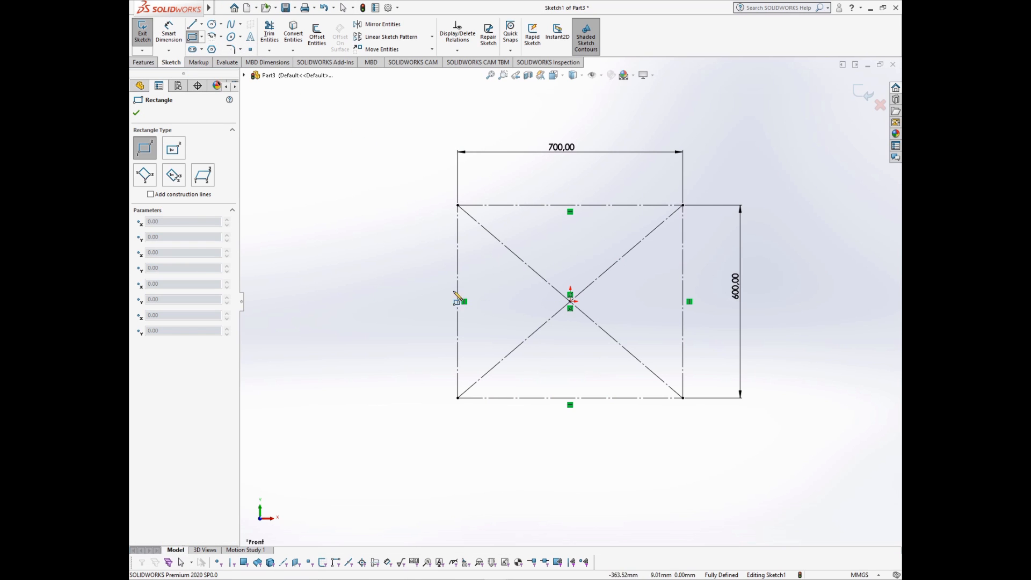
{"action": "left_click", "coordinate": [457, 205]}
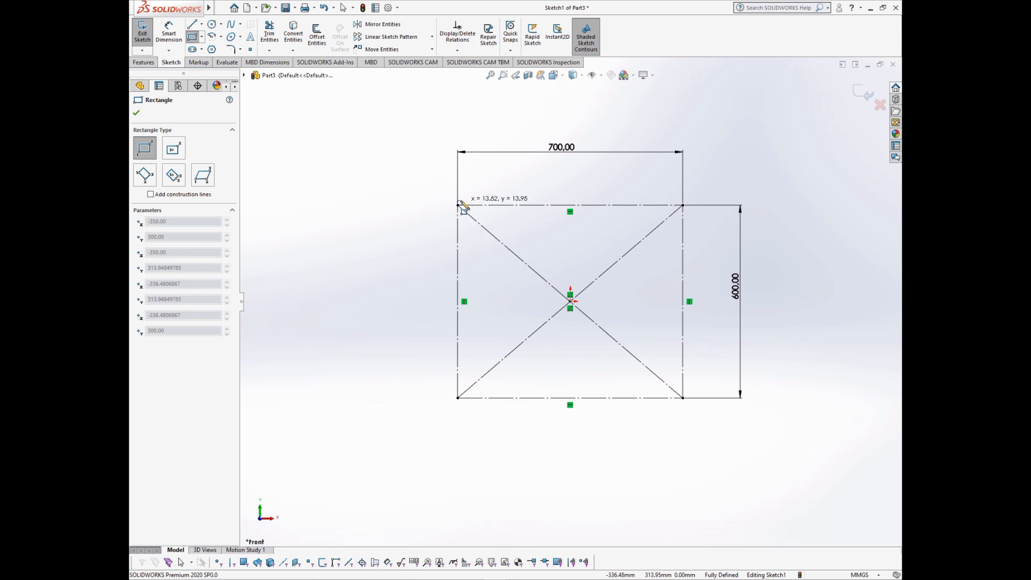
{"action": "left_click", "coordinate": [682, 226]}
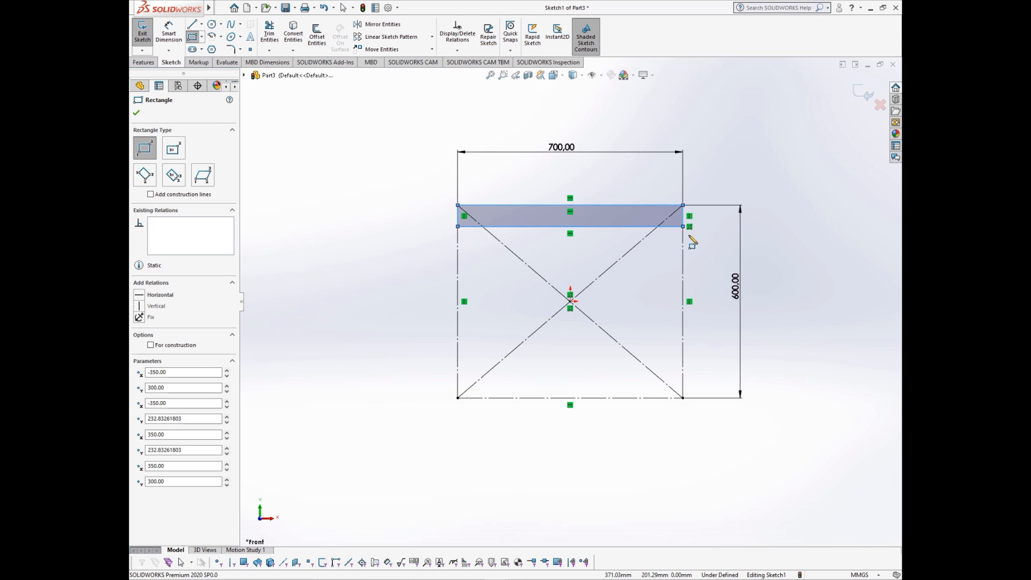
{"action": "key", "text": "Escape"}
{"action": "mouse_move", "coordinate": [682, 226]}
{"action": "left_mouse_down"}
{"action": "mouse_move", "coordinate": [683, 263]}
{"action": "mouse_move", "coordinate": [683, 215]}
{"action": "left_mouse_up"}
{"action": "left_click", "coordinate": [693, 240]}
Step: Draw a full-width corner rectangle about 36 mm high along the construction frame's lower edge
{"action": "left_click", "coordinate": [192, 37]}
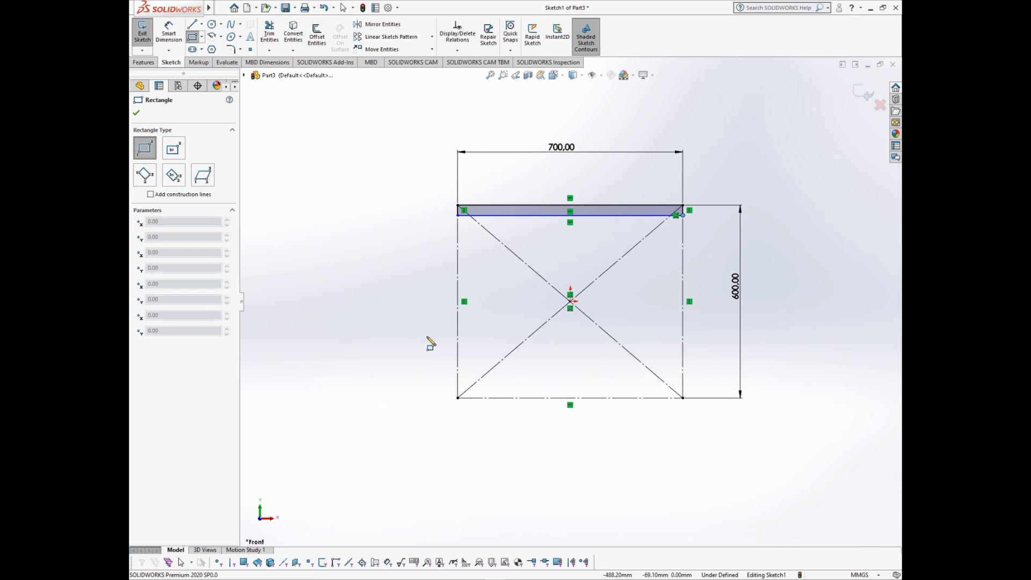
{"action": "left_click", "coordinate": [458, 398]}
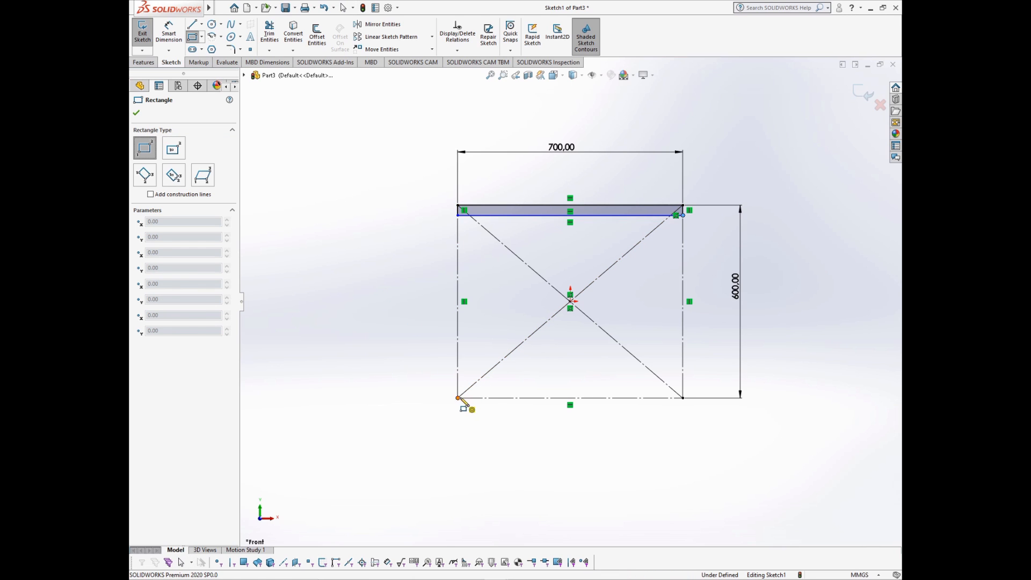
{"action": "left_click", "coordinate": [684, 394]}
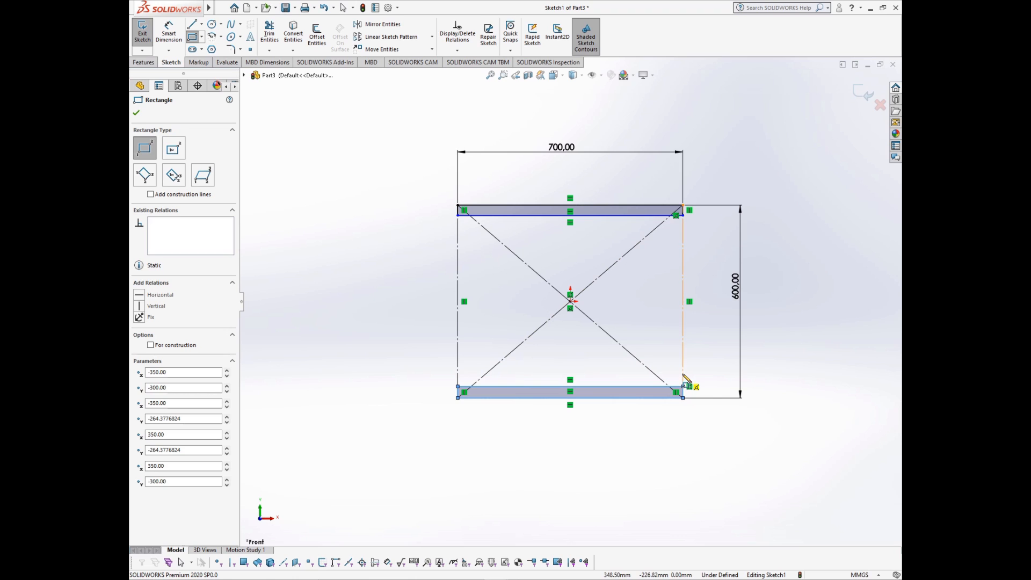
Step: Draw upright corner rectangles inside the frame's right and left edges, about 39 × 437 mm and 30 × 437 mm, clear of the horizontal strips
{"action": "left_click", "coordinate": [682, 372]}
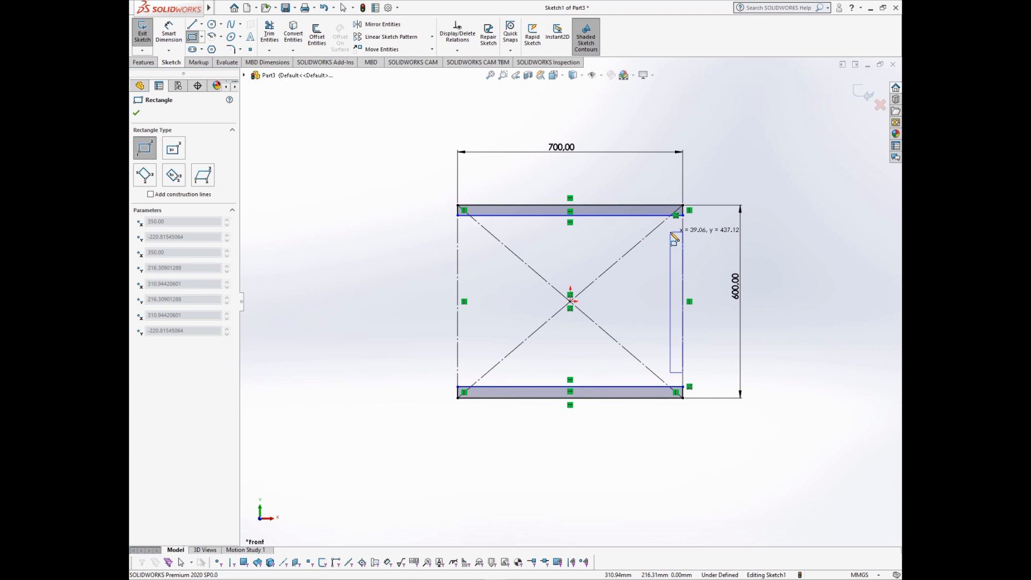
{"action": "left_click", "coordinate": [671, 232]}
{"action": "left_click", "coordinate": [457, 232]}
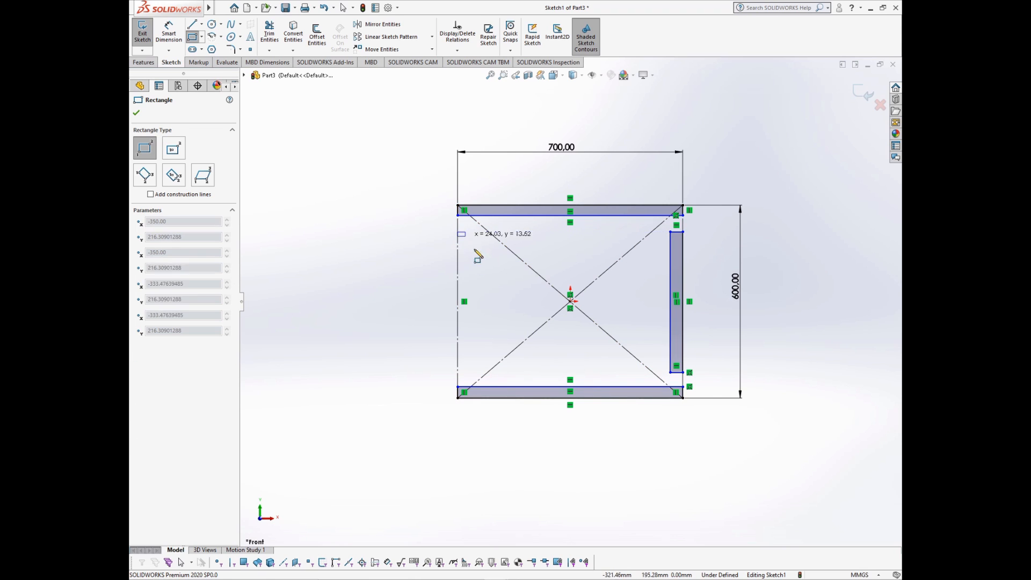
{"action": "left_click", "coordinate": [468, 372]}
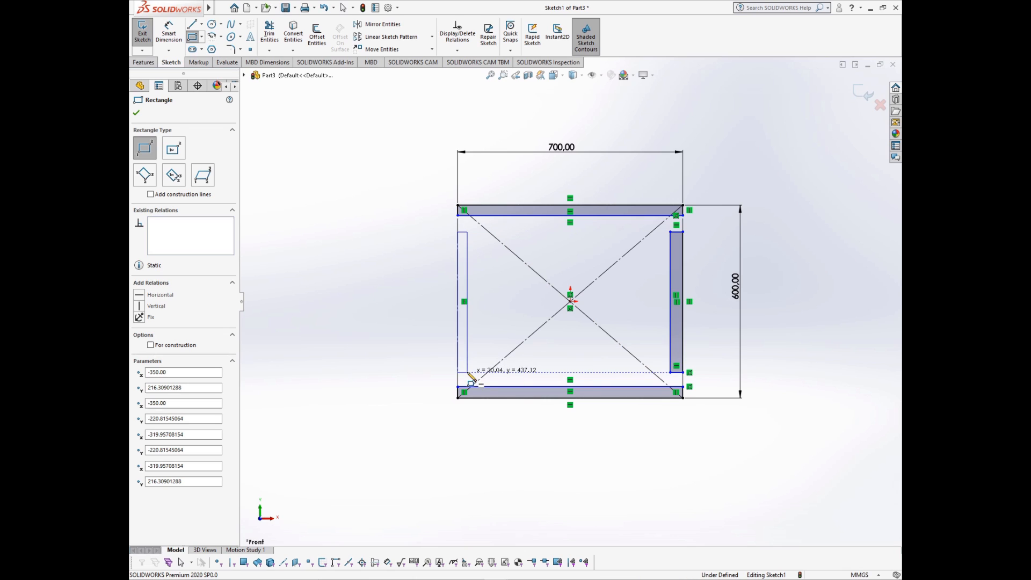
{"action": "key", "text": "Escape"}
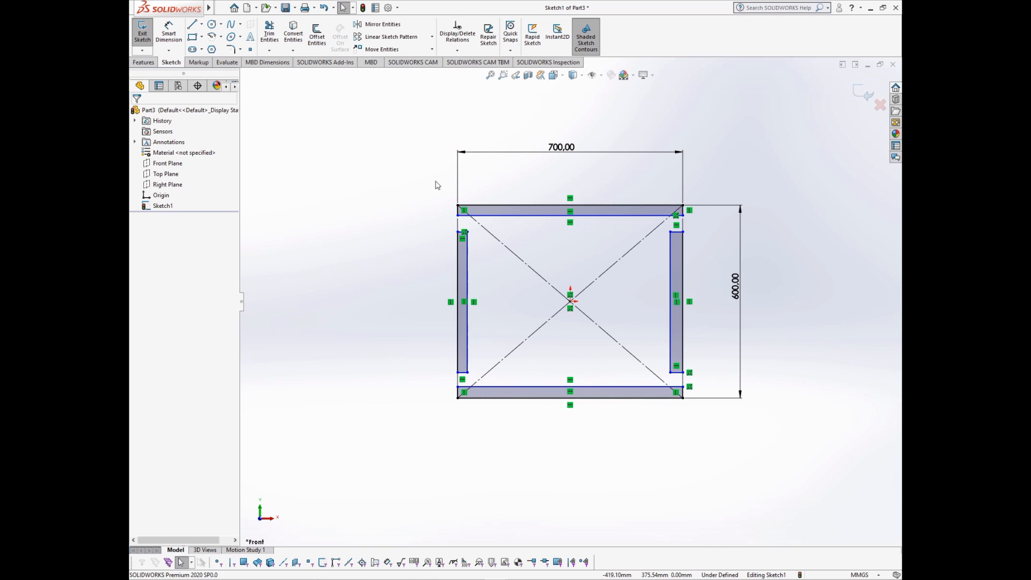
Step: Apply an Equal relation to the thickness lines of all four strips and test it by moving the left strip's upper inner corner
{"action": "left_click_drag", "start_coordinate": [436, 182], "coordinate": [479, 247]}
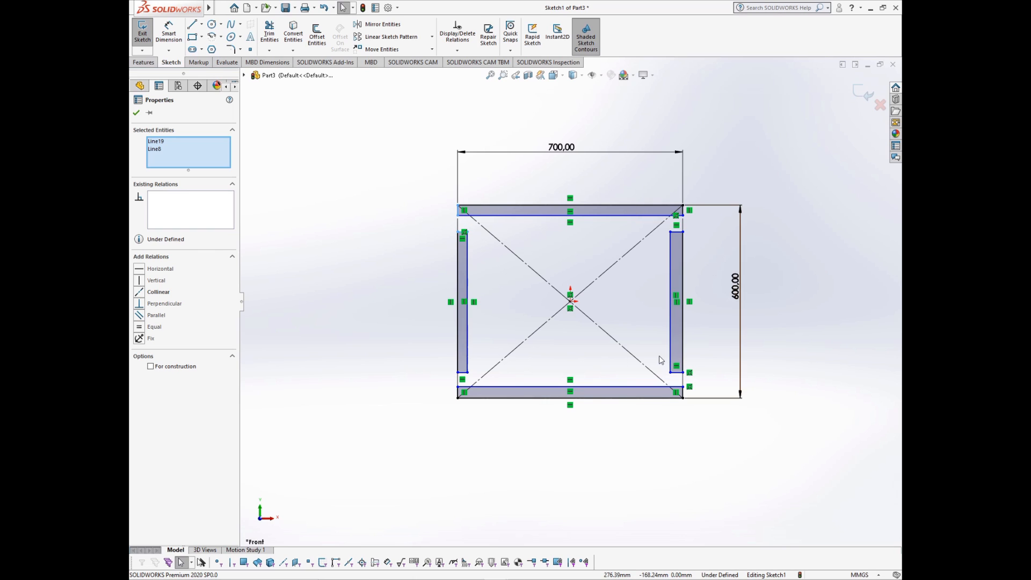
{"action": "left_click_drag", "start_coordinate": [661, 360], "coordinate": [698, 421]}
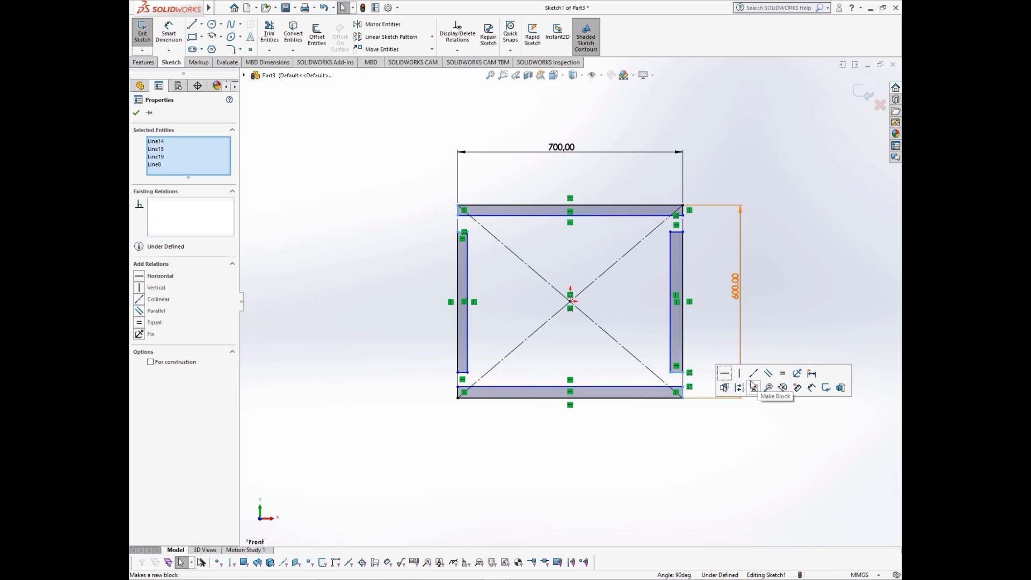
{"action": "left_click", "coordinate": [783, 374]}
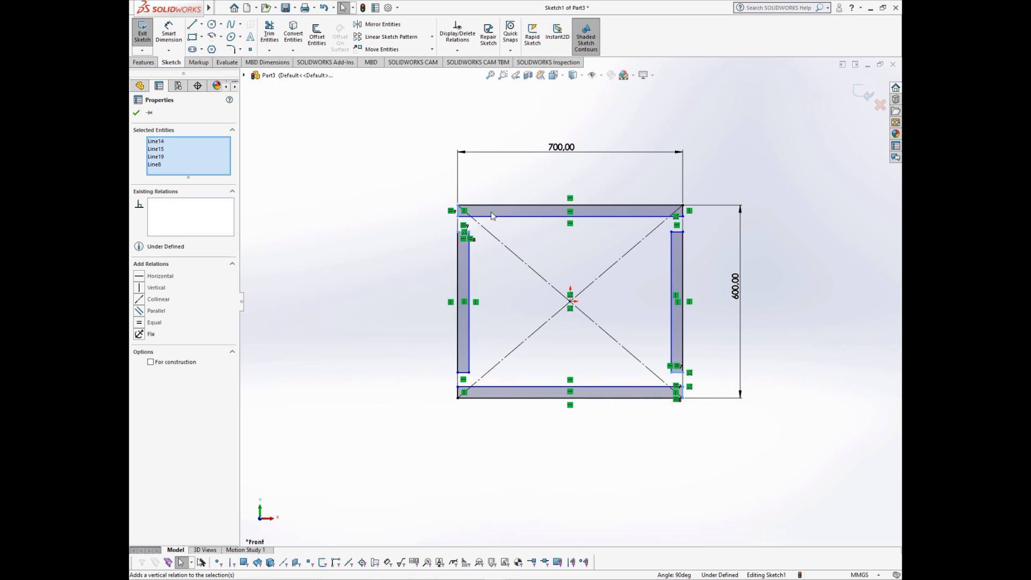
{"action": "mouse_move", "coordinate": [469, 234]}
{"action": "left_mouse_down"}
{"action": "mouse_move", "coordinate": [486, 233]}
{"action": "mouse_move", "coordinate": [475, 231]}
{"action": "mouse_move", "coordinate": [493, 252]}
{"action": "mouse_move", "coordinate": [470, 242]}
{"action": "left_mouse_up"}
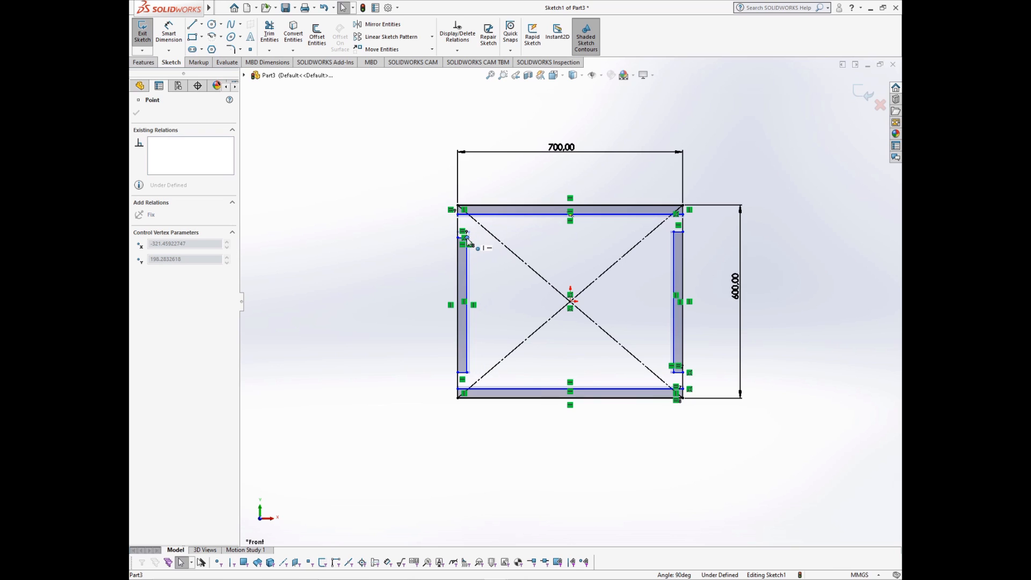
{"action": "left_click", "coordinate": [501, 279]}
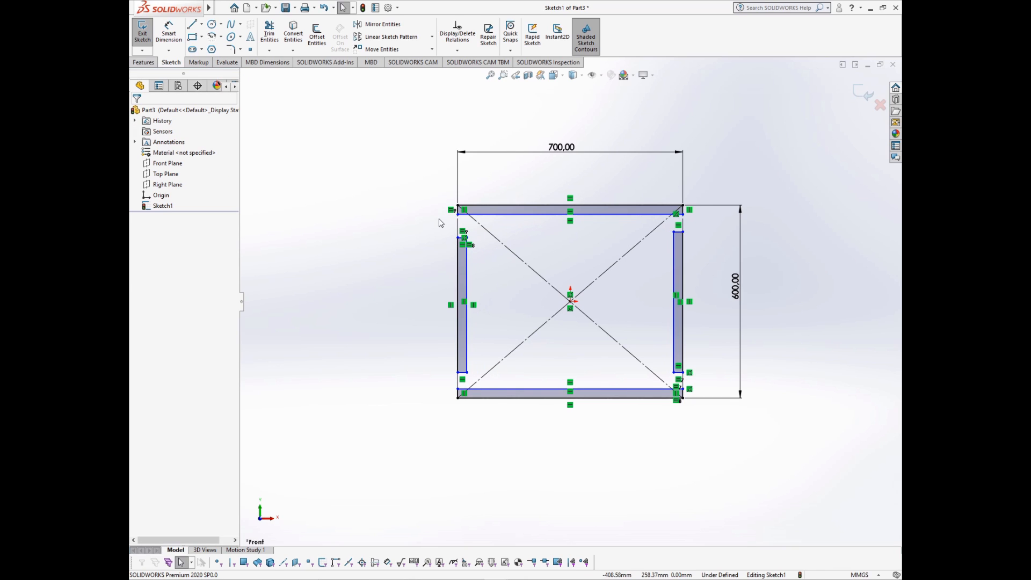
Step: Make the upper end lines of the two upright strips collinear, and likewise their lower end lines
{"action": "left_click_drag", "start_coordinate": [434, 217], "coordinate": [695, 261]}
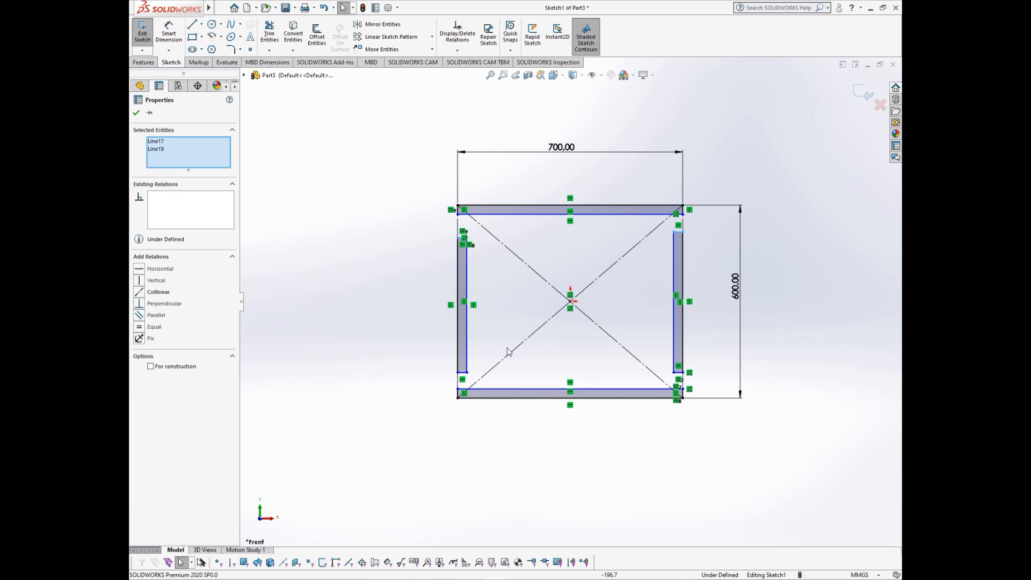
{"action": "left_click", "coordinate": [141, 293]}
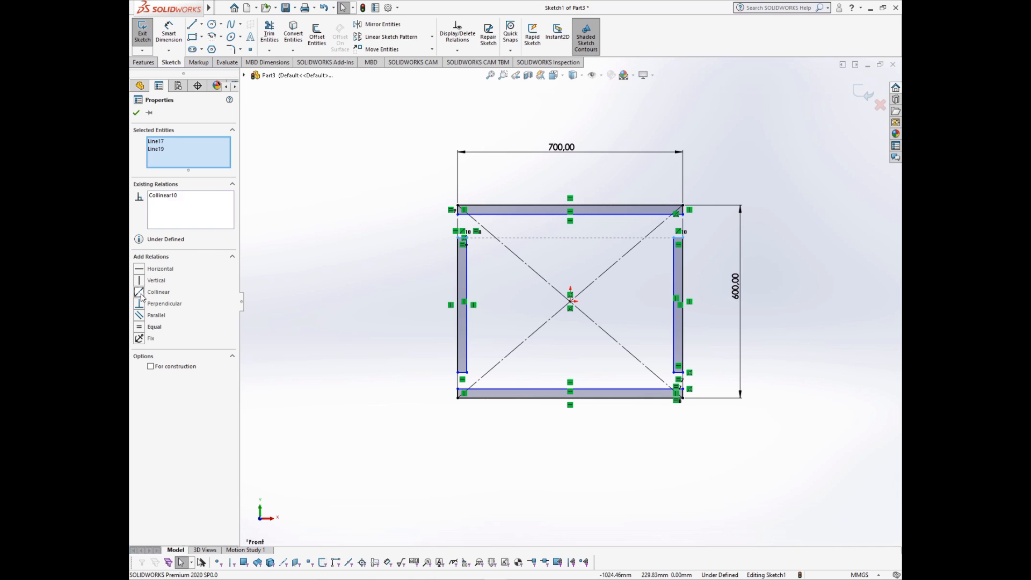
{"action": "left_click", "coordinate": [489, 254]}
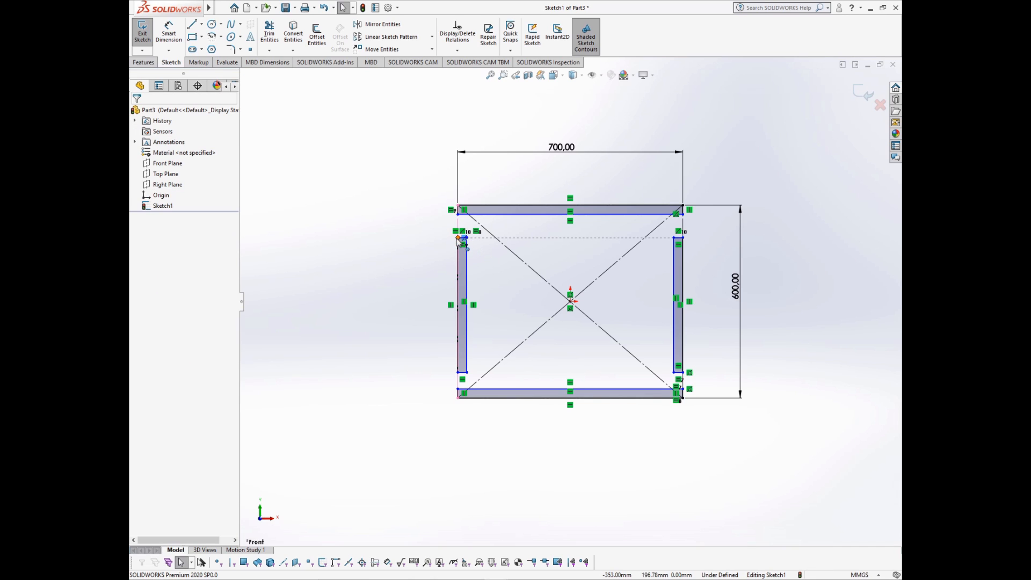
{"action": "mouse_move", "coordinate": [459, 240]}
{"action": "left_mouse_down"}
{"action": "mouse_move", "coordinate": [462, 269]}
{"action": "mouse_move", "coordinate": [461, 239]}
{"action": "left_mouse_up"}
{"action": "left_click_drag", "start_coordinate": [436, 348], "coordinate": [703, 379]}
{"action": "left_click", "coordinate": [762, 337]}
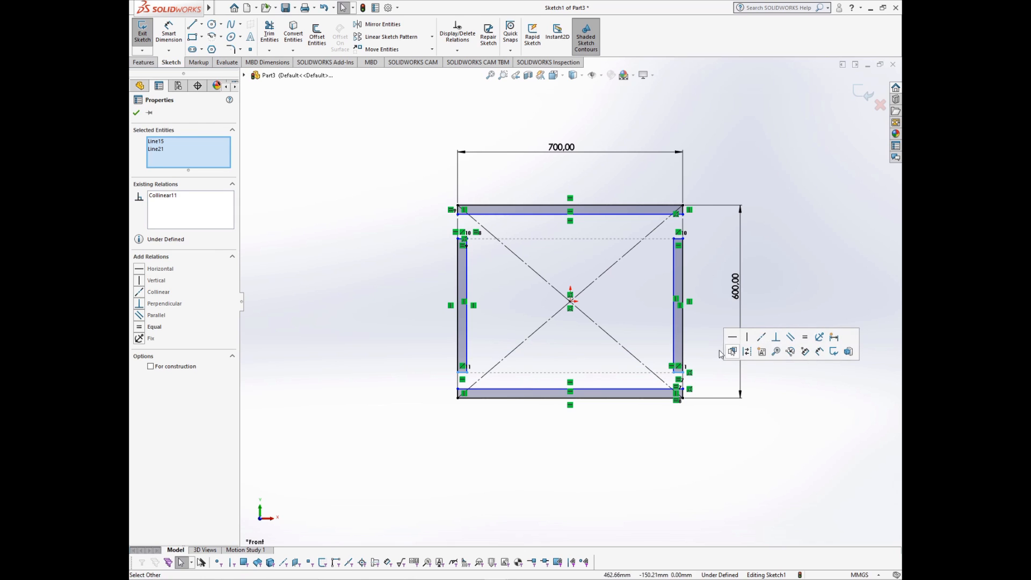
{"action": "left_click", "coordinate": [691, 336]}
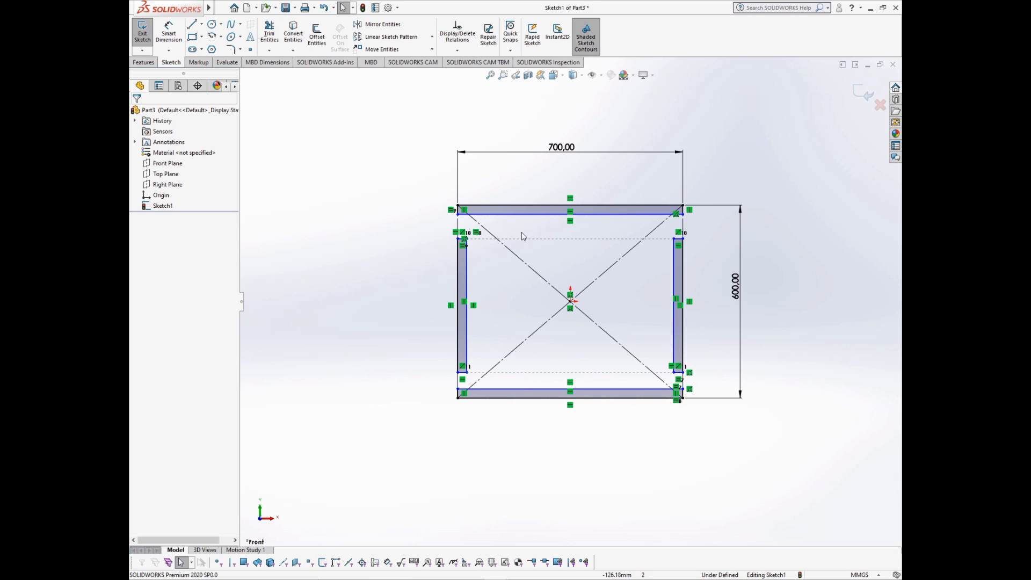
Step: Test the linked strip thickness by moving an inner corner, and dimension the upper strip's short edge to 18 mm
{"action": "mouse_move", "coordinate": [467, 238]}
{"action": "left_mouse_down"}
{"action": "mouse_move", "coordinate": [479, 244]}
{"action": "mouse_move", "coordinate": [473, 238]}
{"action": "left_mouse_up"}
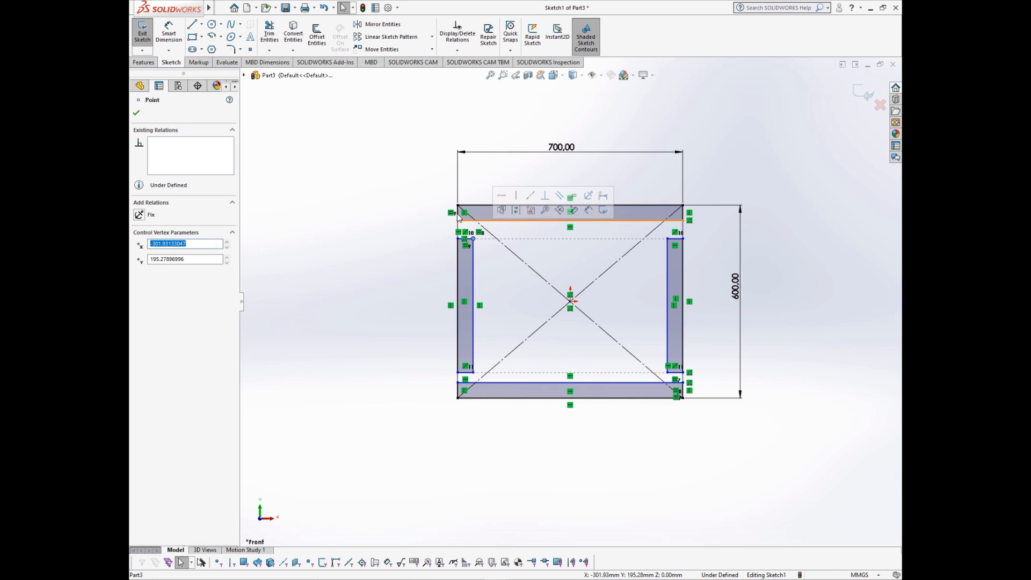
{"action": "left_click", "coordinate": [495, 286]}
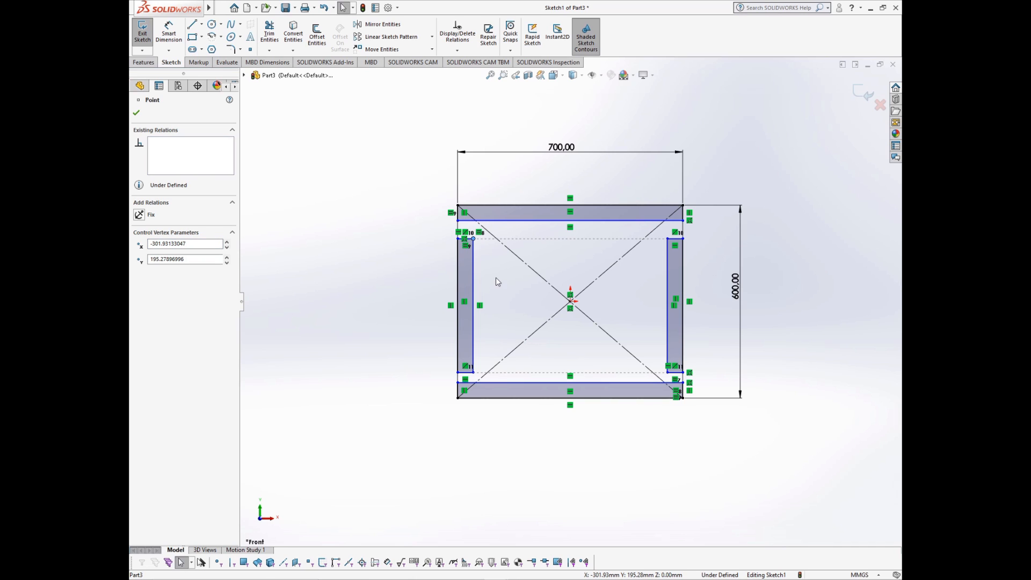
{"action": "right_click_drag", "start_coordinate": [497, 281], "coordinate": [494, 256]}
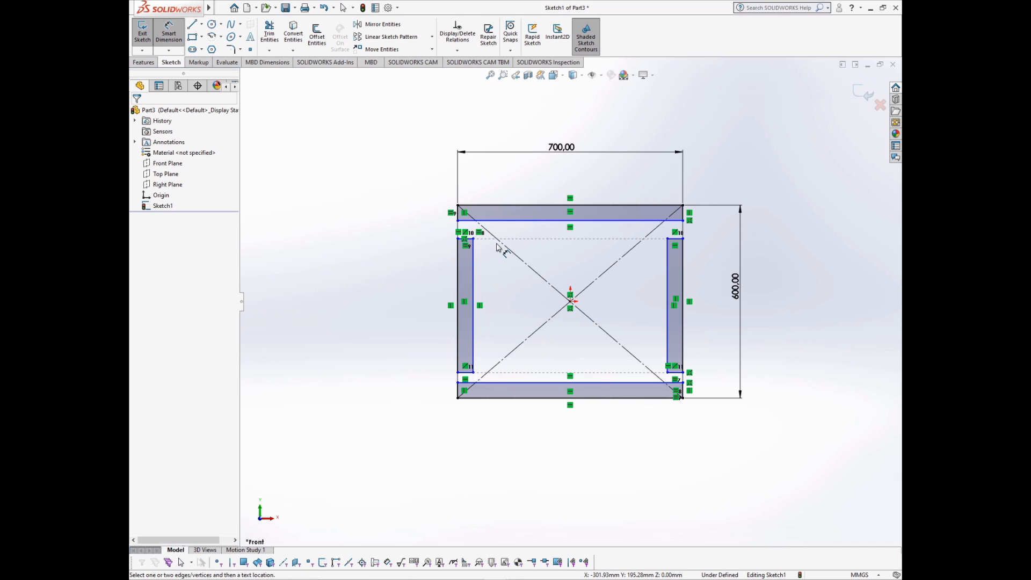
{"action": "left_click", "coordinate": [459, 214]}
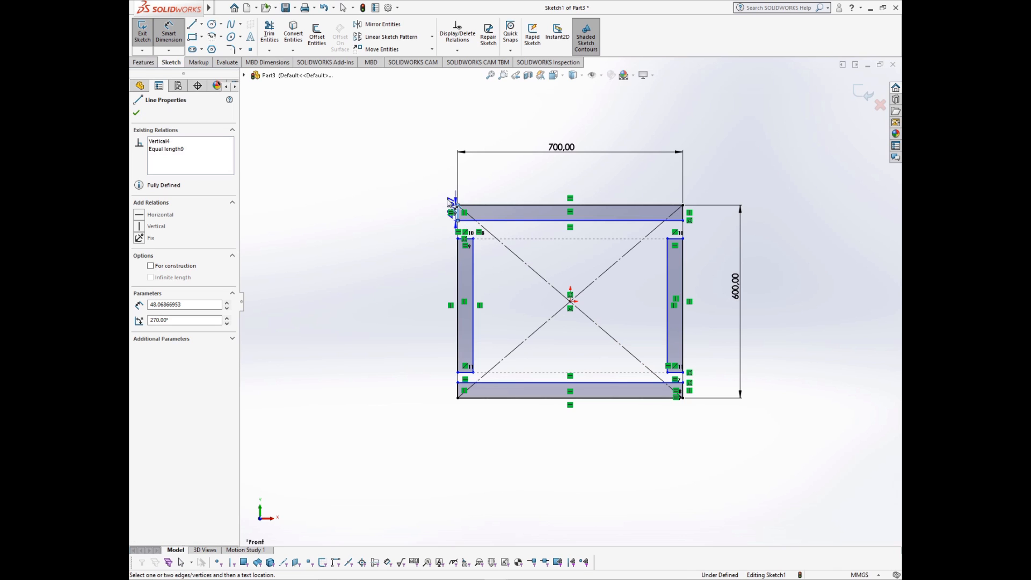
{"action": "left_click", "coordinate": [425, 177]}
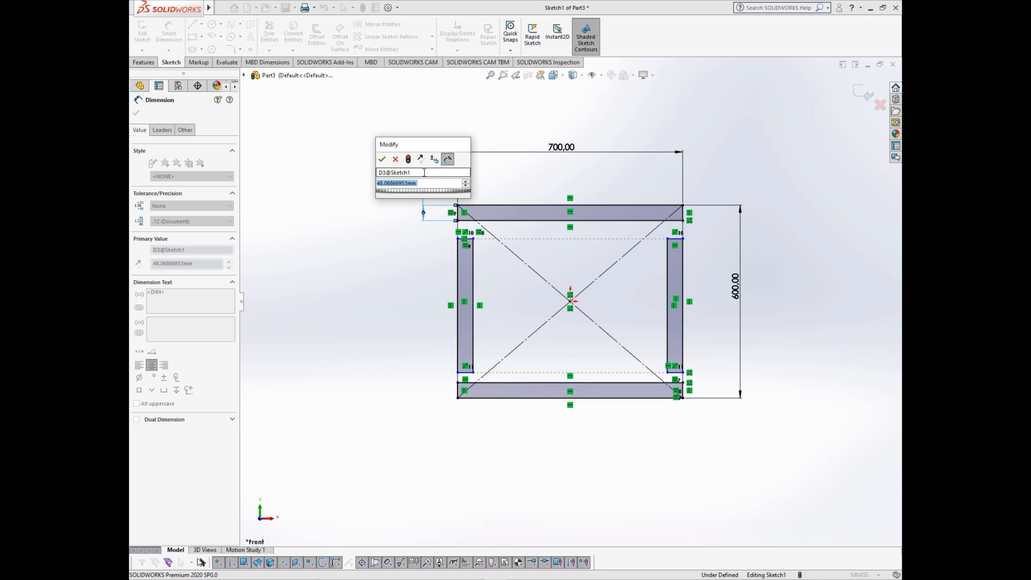
{"action": "type", "text": "18"}
{"action": "key", "text": "Return"}
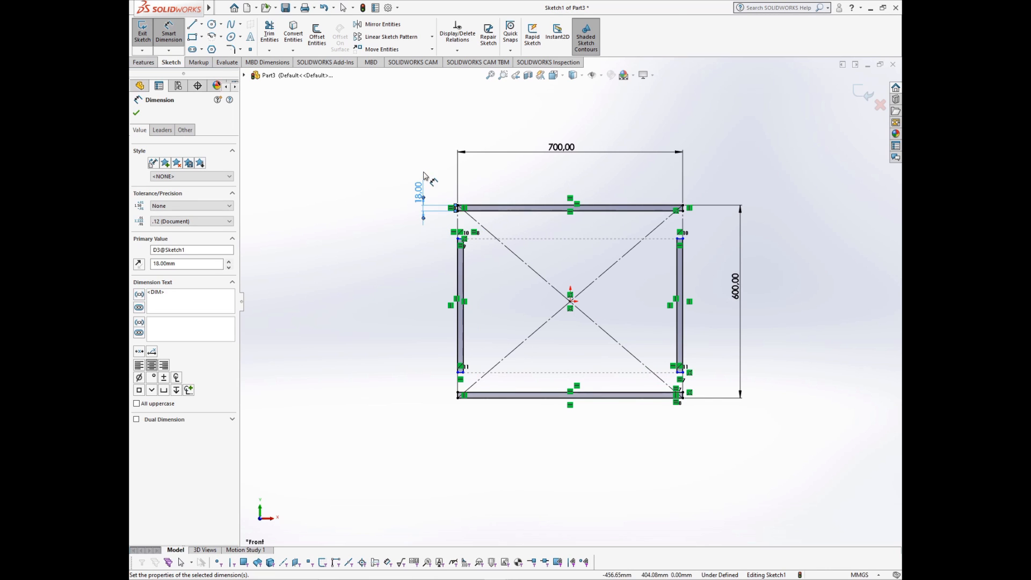
Step: Attach the left strip's lower inner corner to the lower strip's upper edge so the two strips meet
{"action": "scroll", "coordinate": [482, 377], "scroll_direction": "down", "scroll_amount": 2}
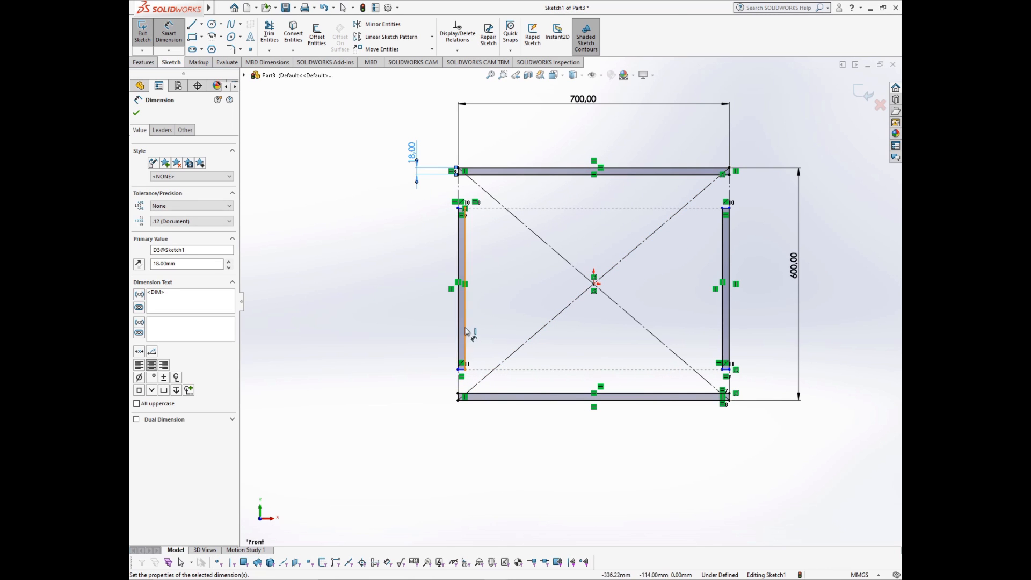
{"action": "key", "text": "Escape"}
{"action": "left_click", "coordinate": [465, 369]}
{"action": "scroll", "coordinate": [449, 400], "scroll_direction": "down", "scroll_amount": 3}
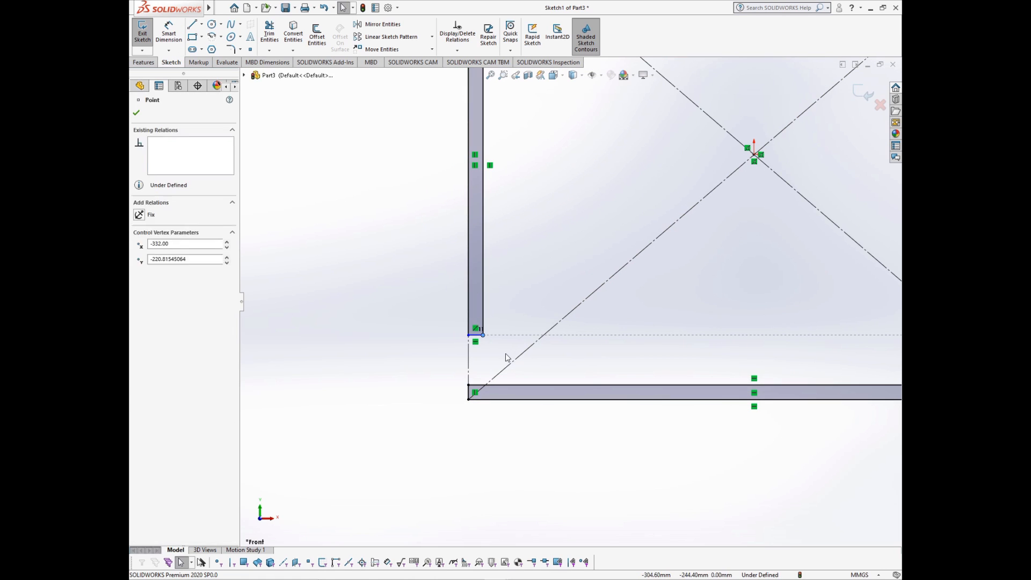
{"action": "key", "text": "Escape"}
{"action": "left_click_drag", "start_coordinate": [483, 336], "coordinate": [480, 385]}
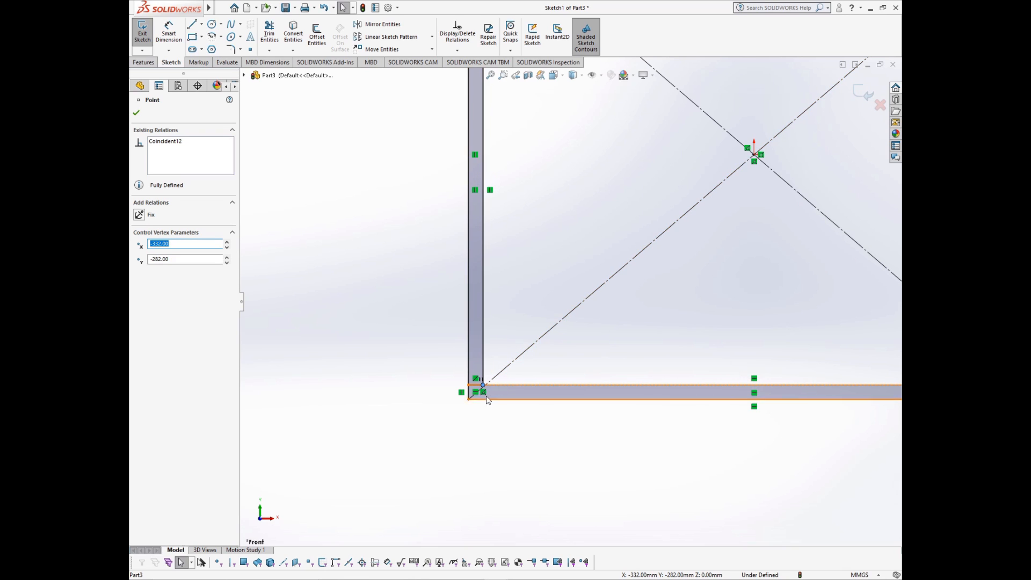
{"action": "scroll", "coordinate": [489, 381], "scroll_direction": "down", "scroll_amount": 2}
{"action": "scroll", "coordinate": [495, 383], "scroll_direction": "down", "scroll_amount": 1}
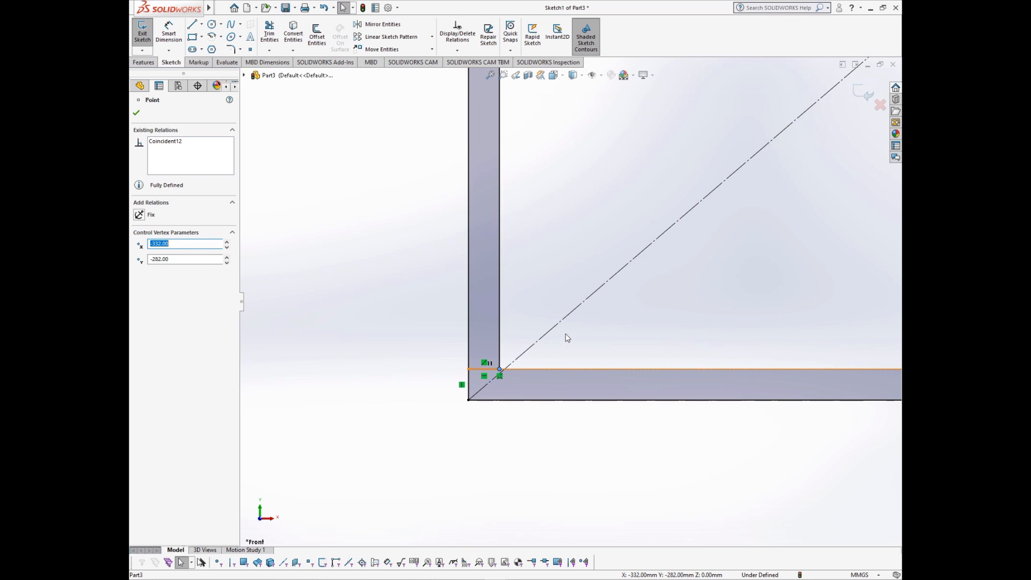
Step: Undo the attachment of the left strip's lower inner corner to the lower strip's upper edge
{"action": "key", "text": "ctrl+z"}
{"action": "left_click", "coordinate": [499, 263]}
{"action": "left_click", "coordinate": [497, 279]}
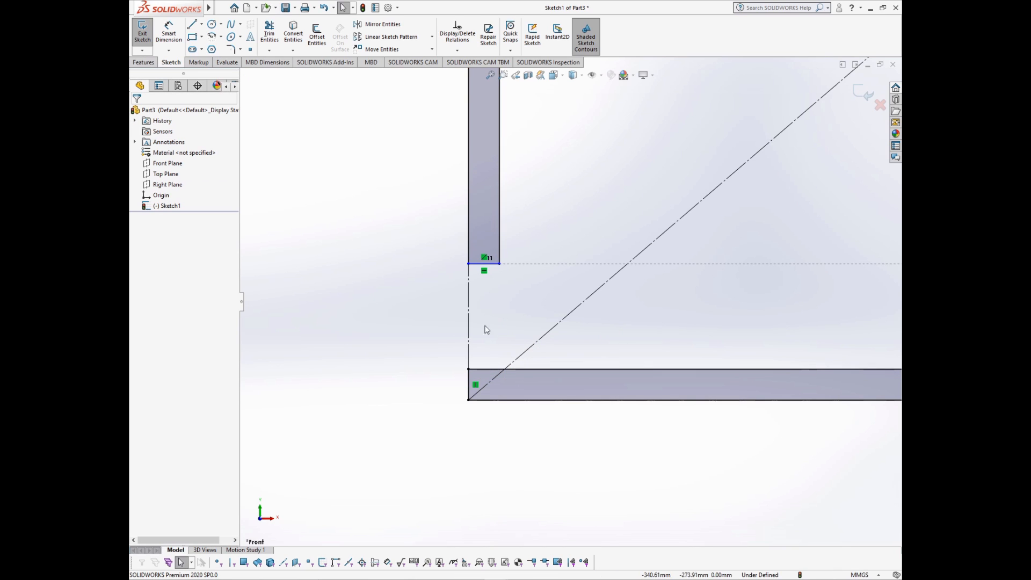
Step: Dimension the gap between the left strip's lower end and the lower strip's upper edge to 0.1 mm
{"action": "right_click_drag", "start_coordinate": [521, 304], "coordinate": [519, 215]}
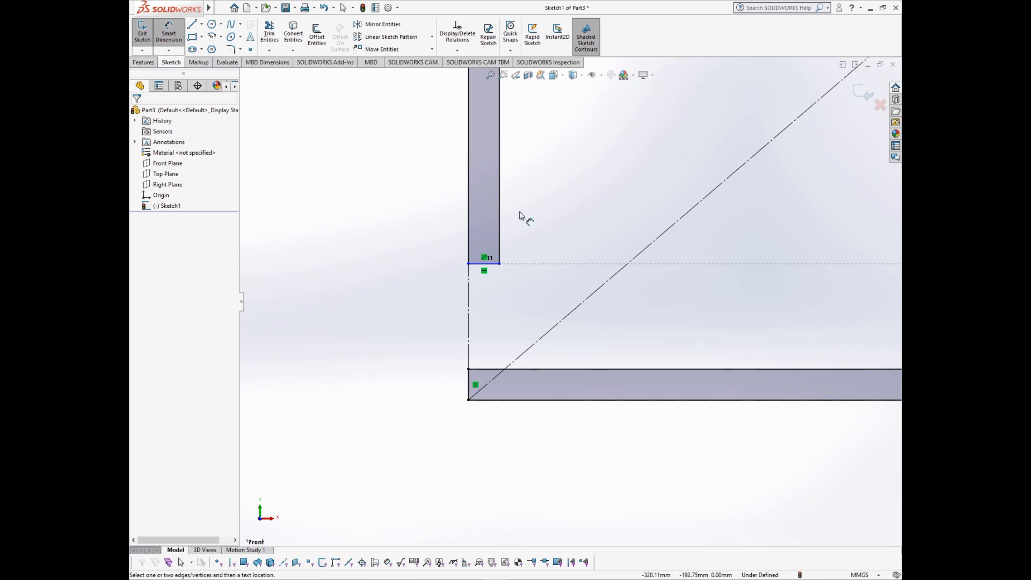
{"action": "left_click", "coordinate": [481, 266]}
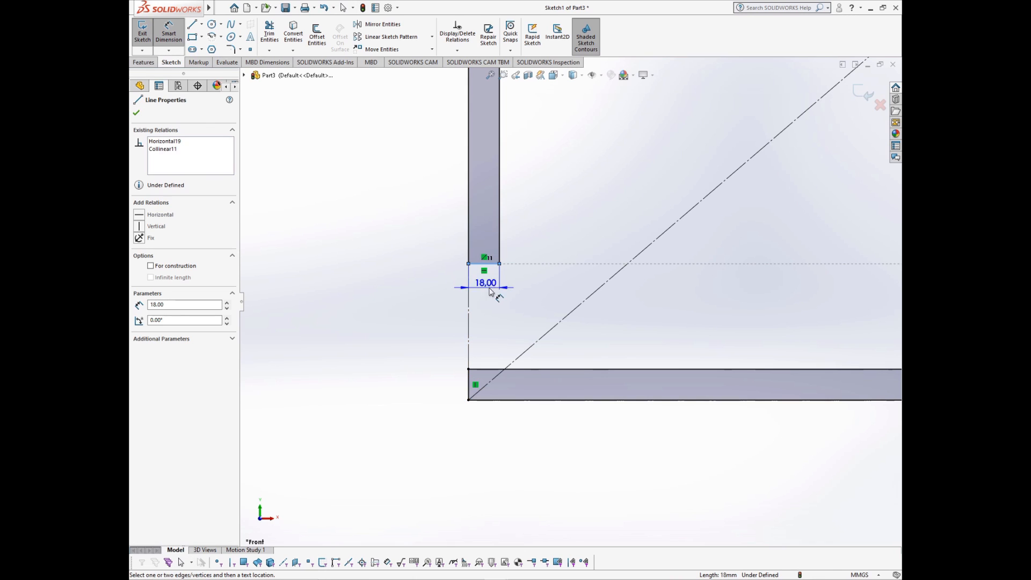
{"action": "left_click", "coordinate": [481, 369]}
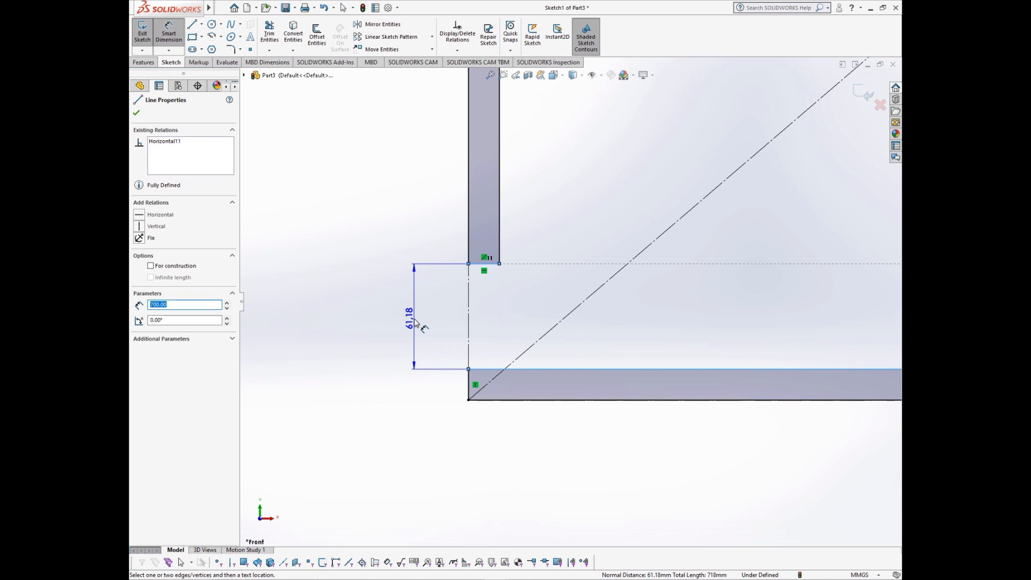
{"action": "left_click", "coordinate": [416, 322]}
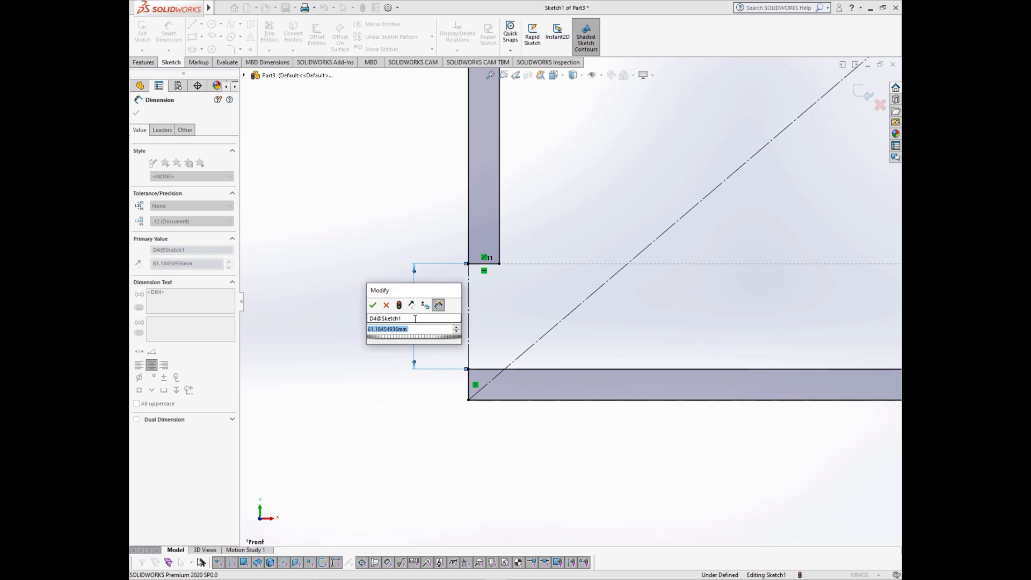
{"action": "type", "text": "0.1"}
{"action": "key", "text": "Return"}
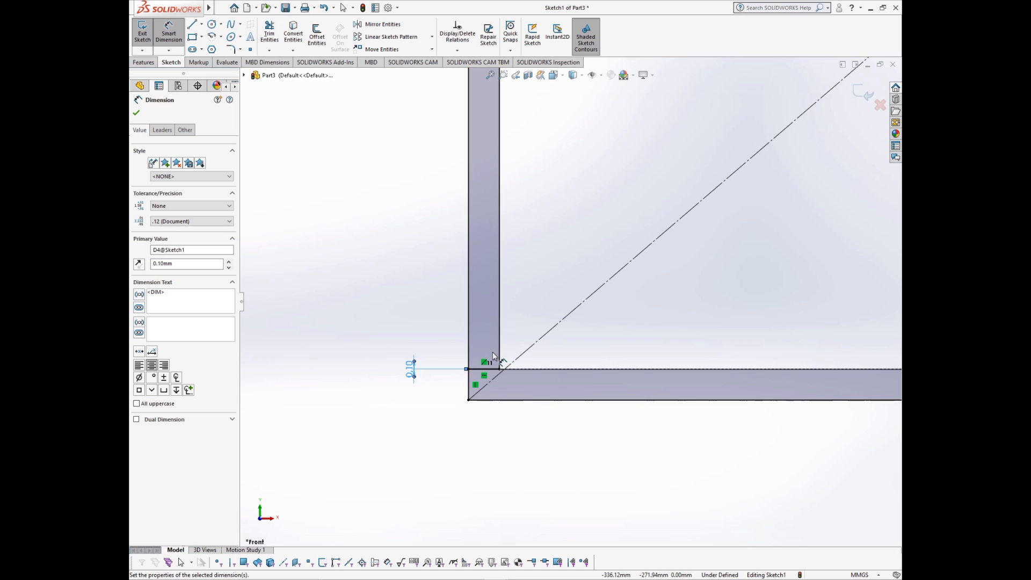
{"action": "scroll", "coordinate": [494, 356], "scroll_direction": "up", "scroll_amount": 3}
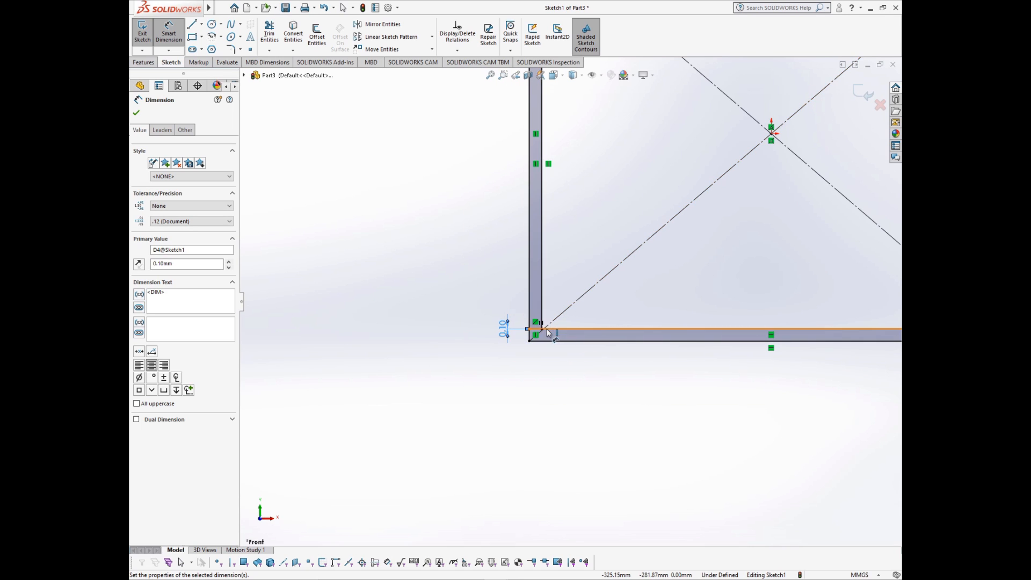
{"action": "scroll", "coordinate": [546, 329], "scroll_direction": "down", "scroll_amount": 5}
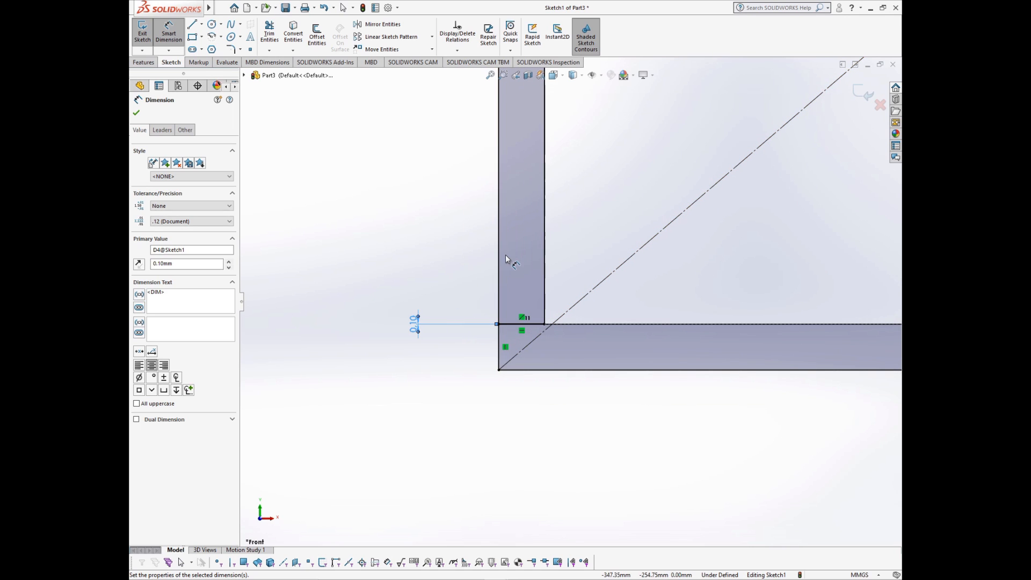
{"action": "left_click", "coordinate": [499, 259]}
{"action": "key", "text": "Escape"}
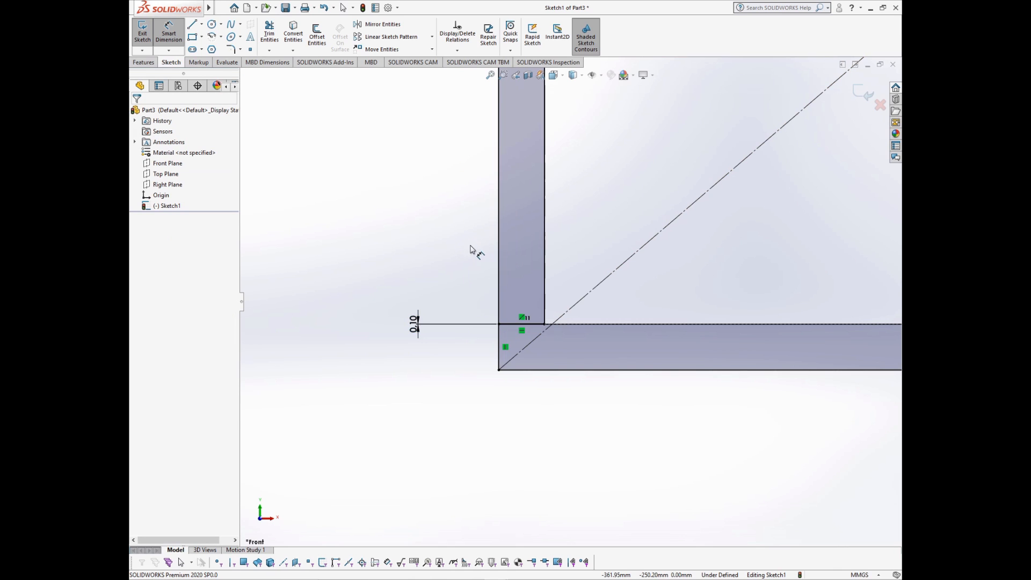
Step: Dimension the gap between the upper strip's lower edge and the left strip's upper end to 0.1 mm
{"action": "scroll", "coordinate": [520, 247], "scroll_direction": "up", "scroll_amount": 7}
{"action": "scroll", "coordinate": [569, 204], "scroll_direction": "down", "scroll_amount": 3}
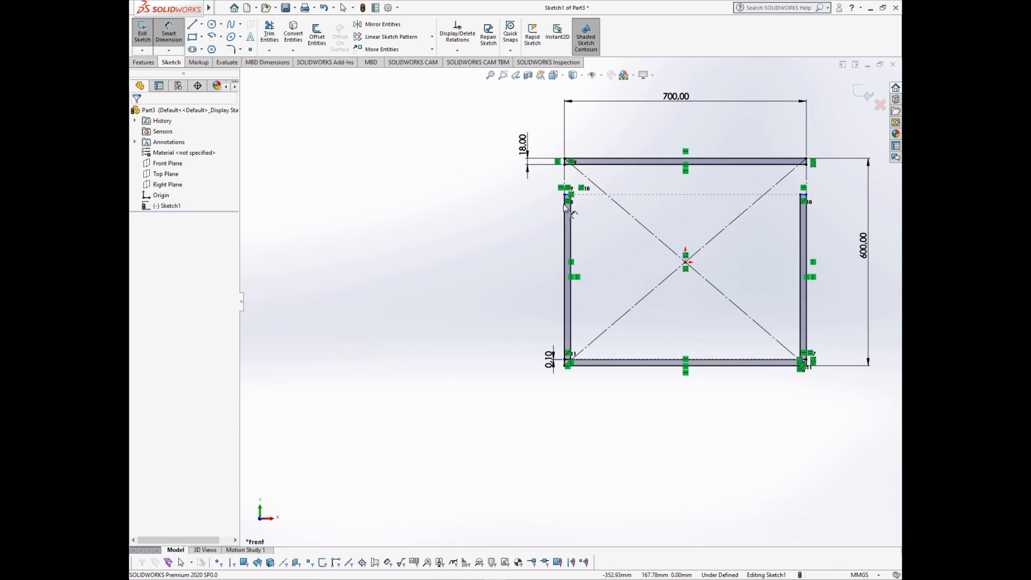
{"action": "left_click", "coordinate": [586, 157]}
{"action": "scroll", "coordinate": [584, 159], "scroll_direction": "down", "scroll_amount": 5}
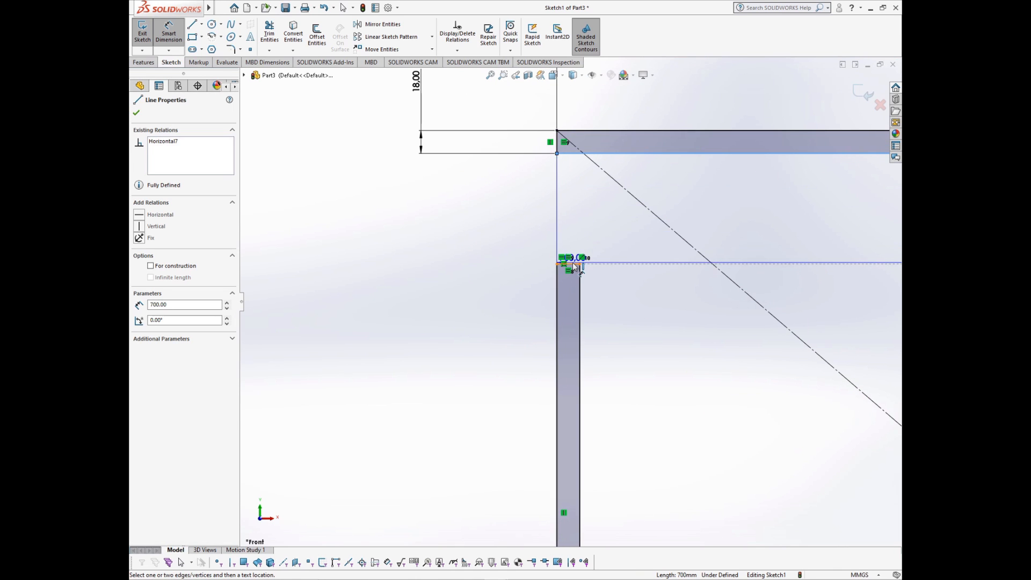
{"action": "left_click", "coordinate": [577, 265]}
{"action": "left_click", "coordinate": [506, 218]}
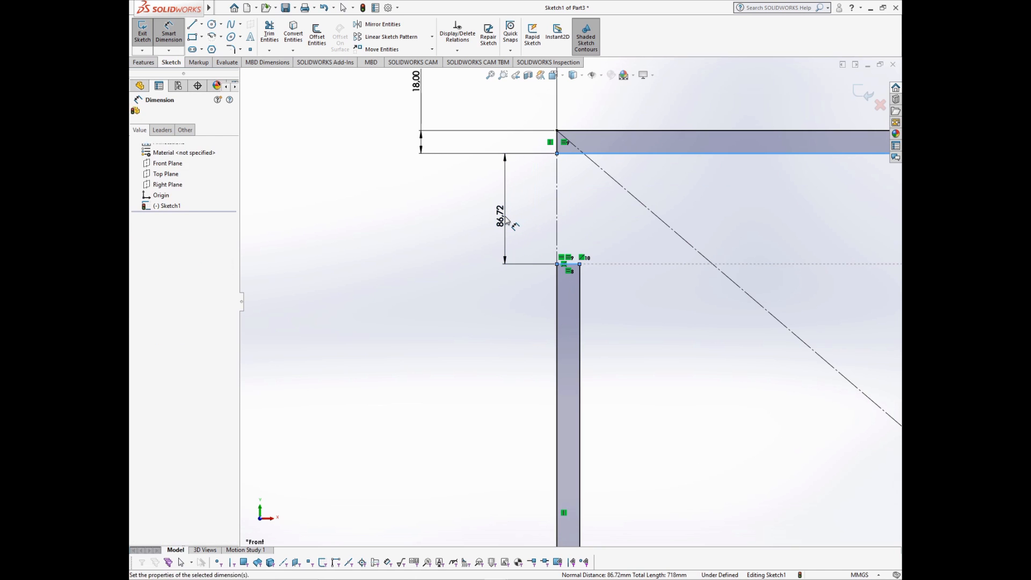
{"action": "type", "text": "0.1"}
{"action": "key", "text": "Return"}
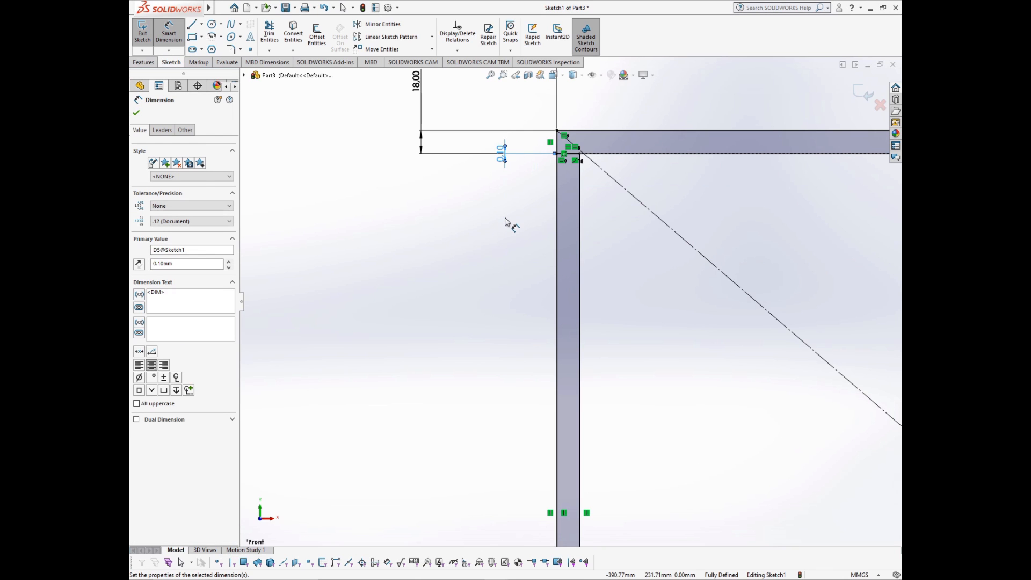
Step: Check the left strip's length and examine the corner gaps and the dimensions of the whole frame sketch
{"action": "left_click", "coordinate": [558, 280]}
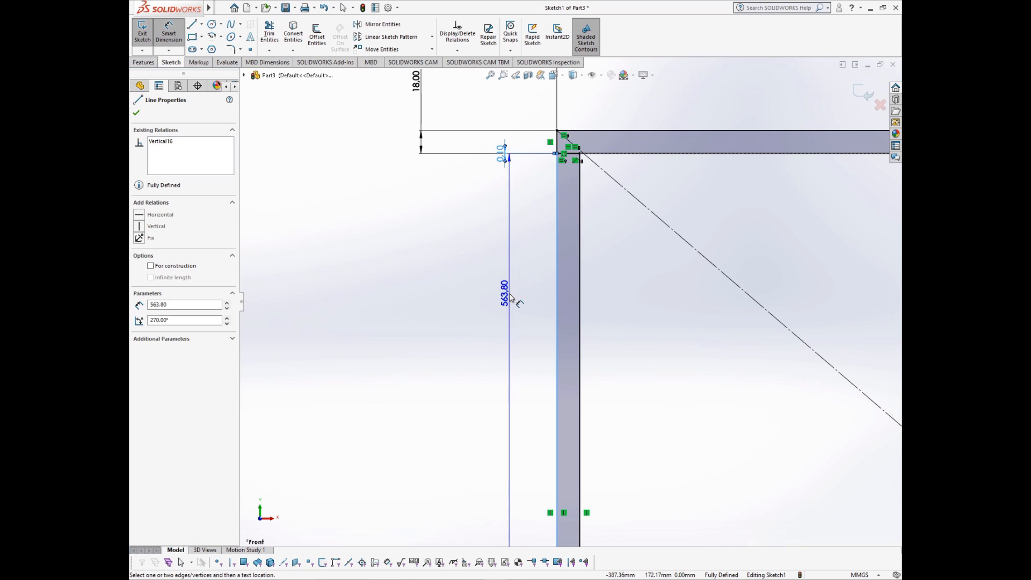
{"action": "key", "text": "Escape"}
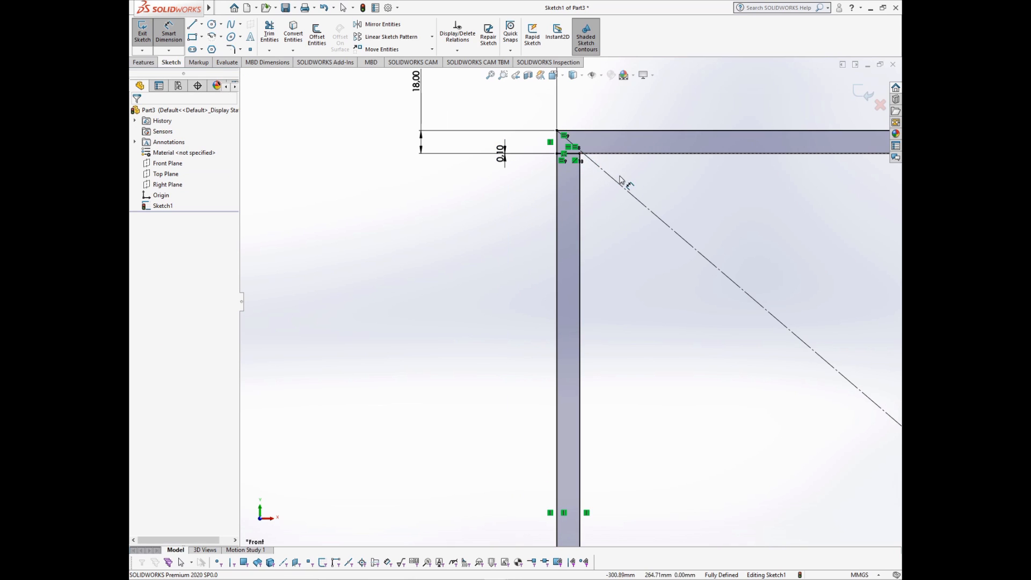
{"action": "key", "text": "z"}
{"action": "key", "text": "z"}
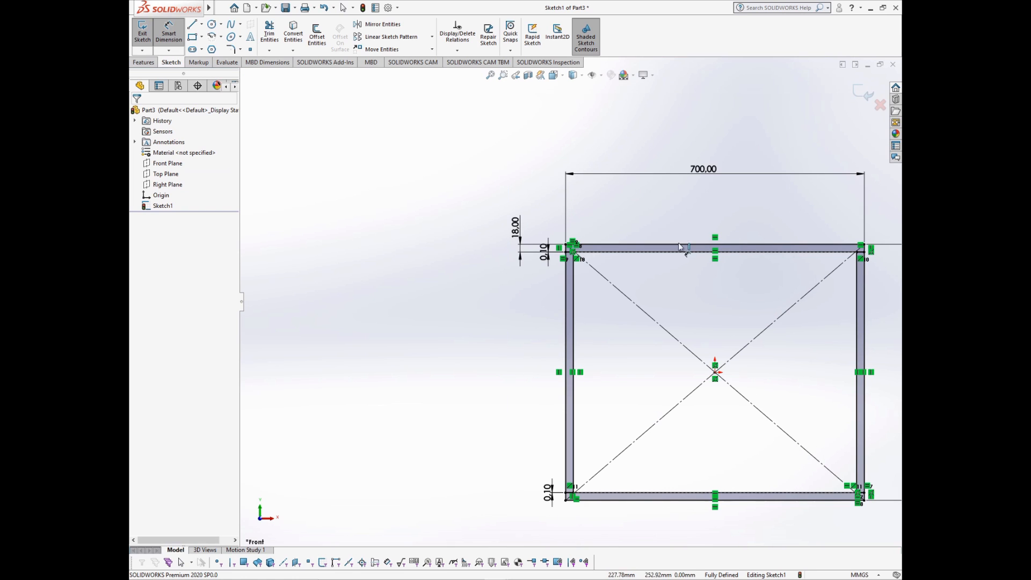
{"action": "scroll", "coordinate": [580, 258], "scroll_direction": "down", "scroll_amount": 3}
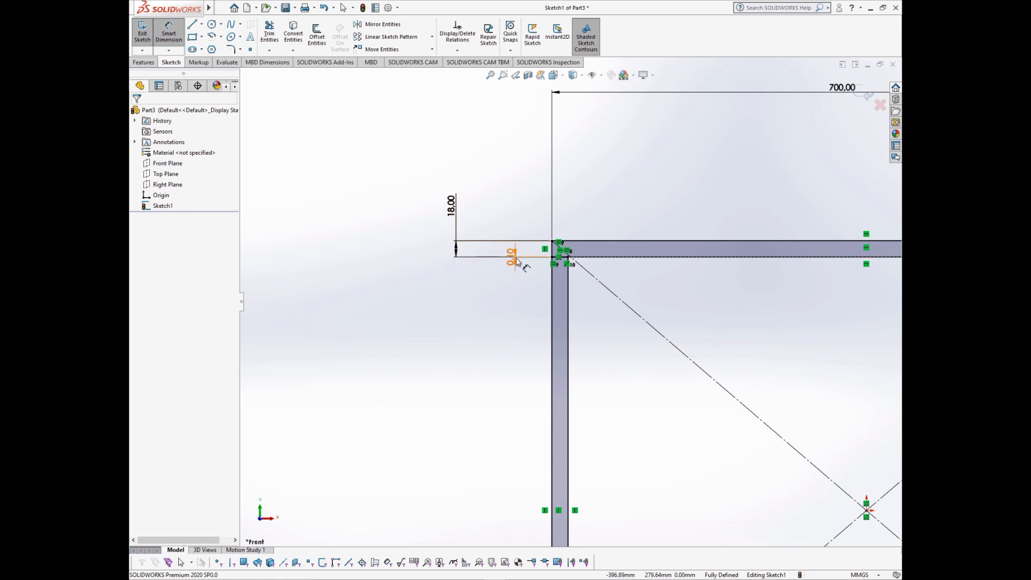
{"action": "left_click", "coordinate": [517, 261]}
{"action": "scroll", "coordinate": [570, 272], "scroll_direction": "down", "scroll_amount": 2}
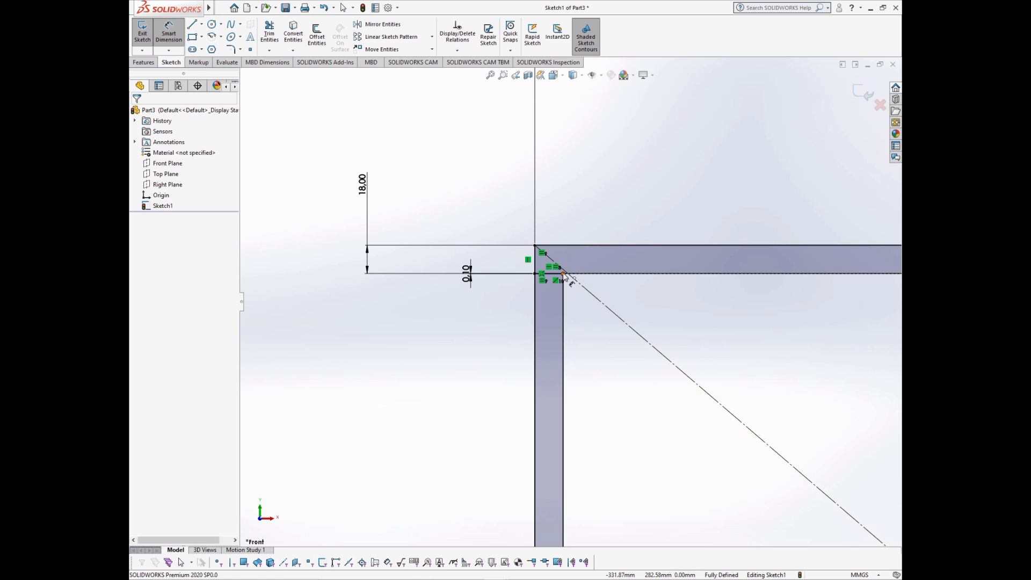
{"action": "scroll", "coordinate": [593, 355], "scroll_direction": "up", "scroll_amount": 5}
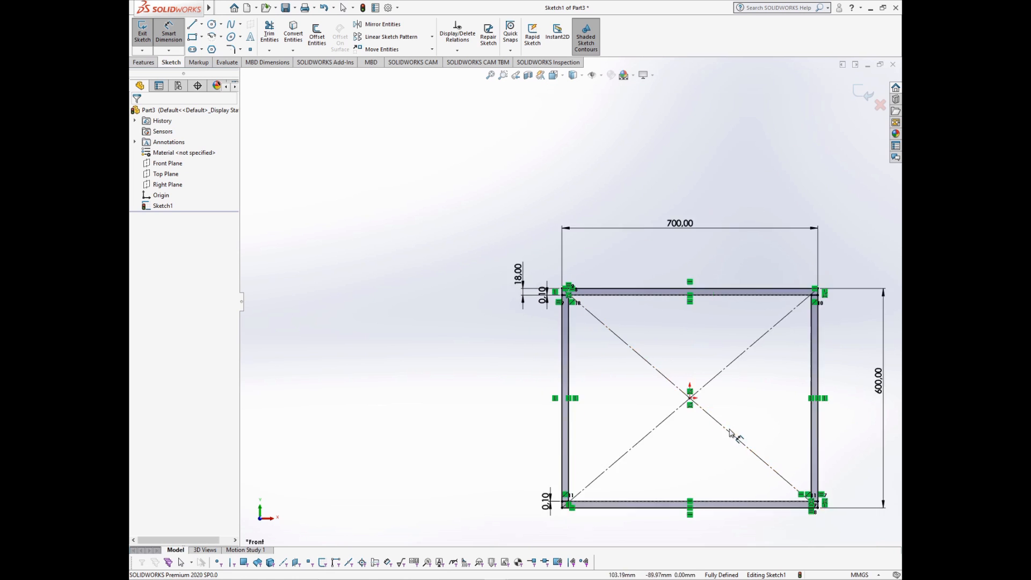
{"action": "scroll", "coordinate": [729, 433], "scroll_direction": "up", "scroll_amount": 3}
{"action": "scroll", "coordinate": [717, 409], "scroll_direction": "down", "scroll_amount": 4}
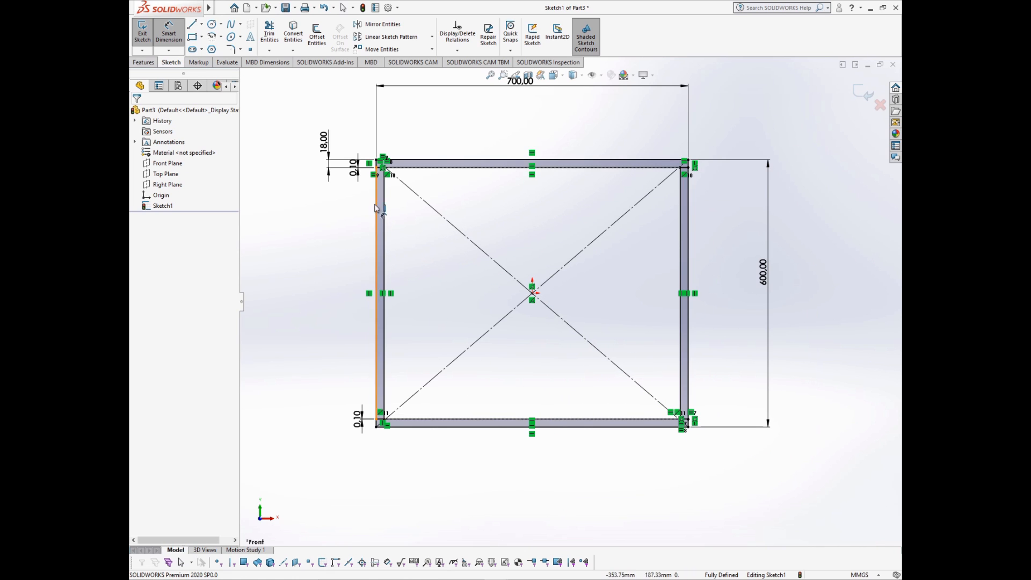
Step: Extrude the frame sketch from the sketch plane as a Blind boss 350 mm deep
{"action": "left_click", "coordinate": [145, 63]}
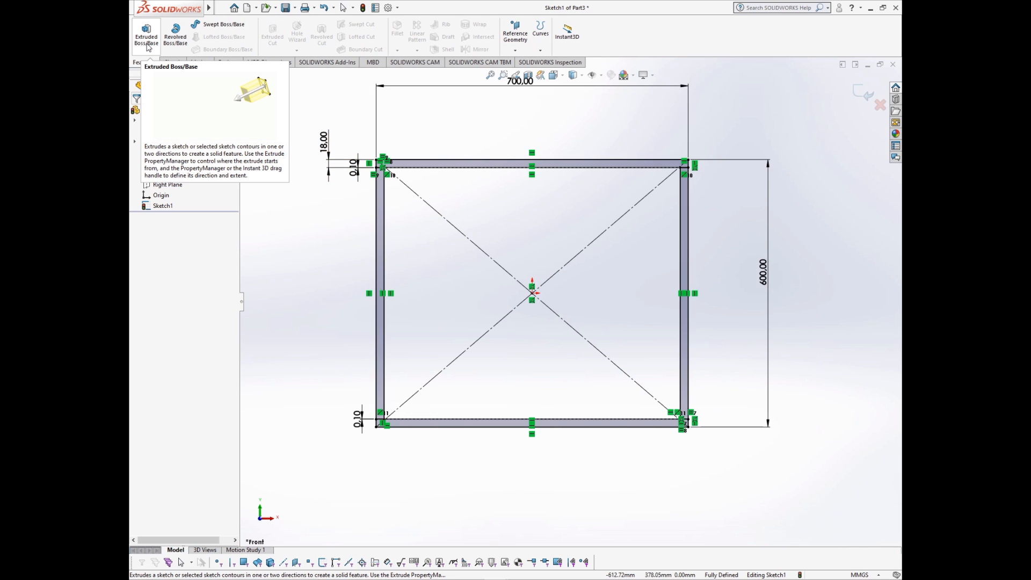
{"action": "left_click", "coordinate": [149, 45]}
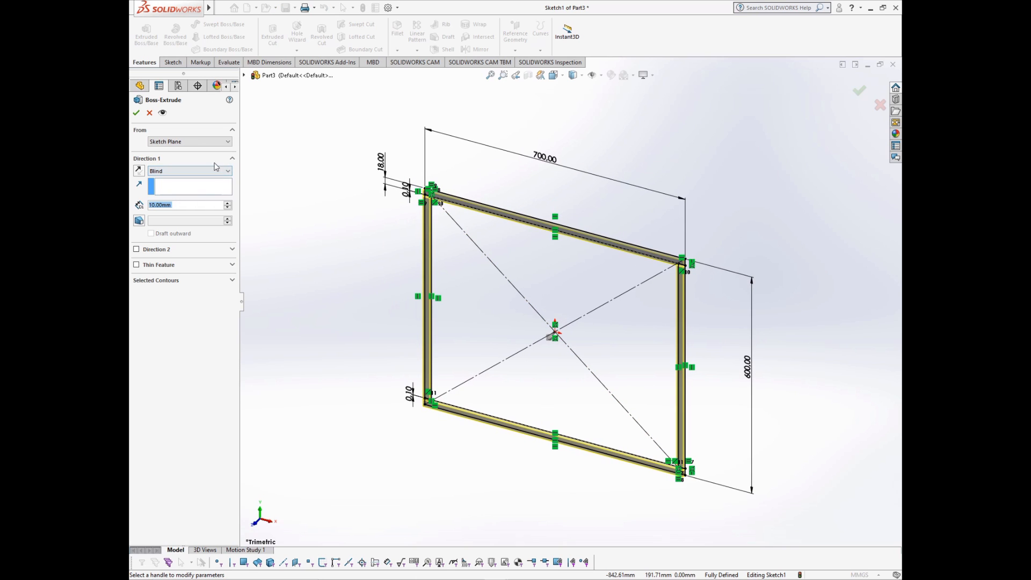
{"action": "left_click_drag", "start_coordinate": [228, 203], "coordinate": [227, 204]}
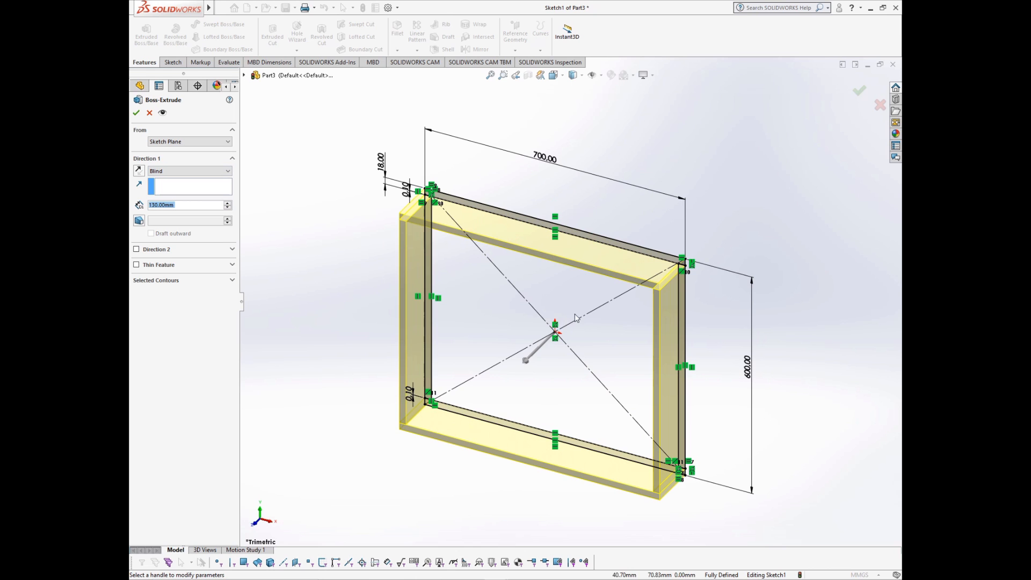
{"action": "left_click", "coordinate": [527, 361]}
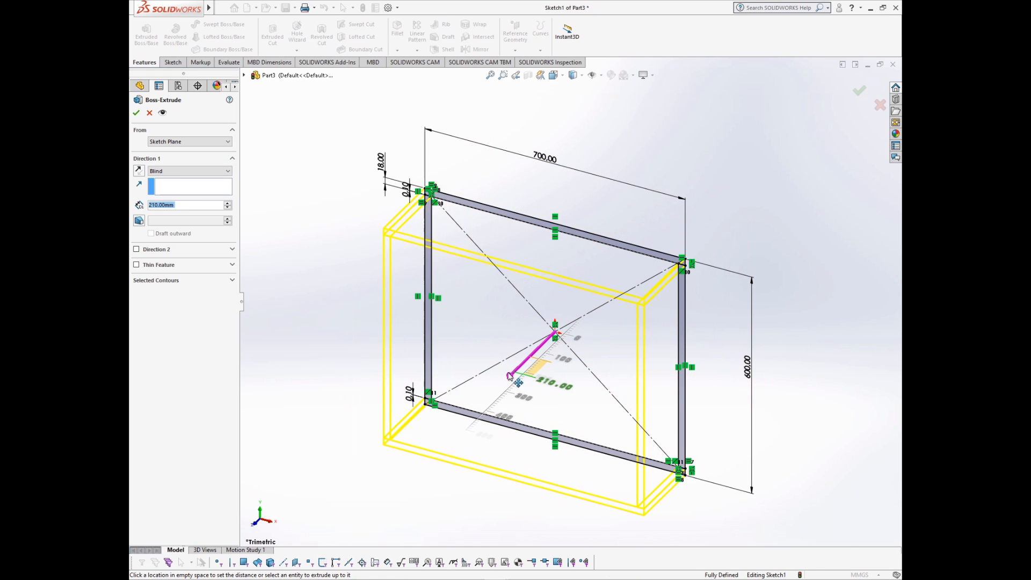
{"action": "left_click", "coordinate": [508, 378]}
{"action": "left_click", "coordinate": [184, 204]}
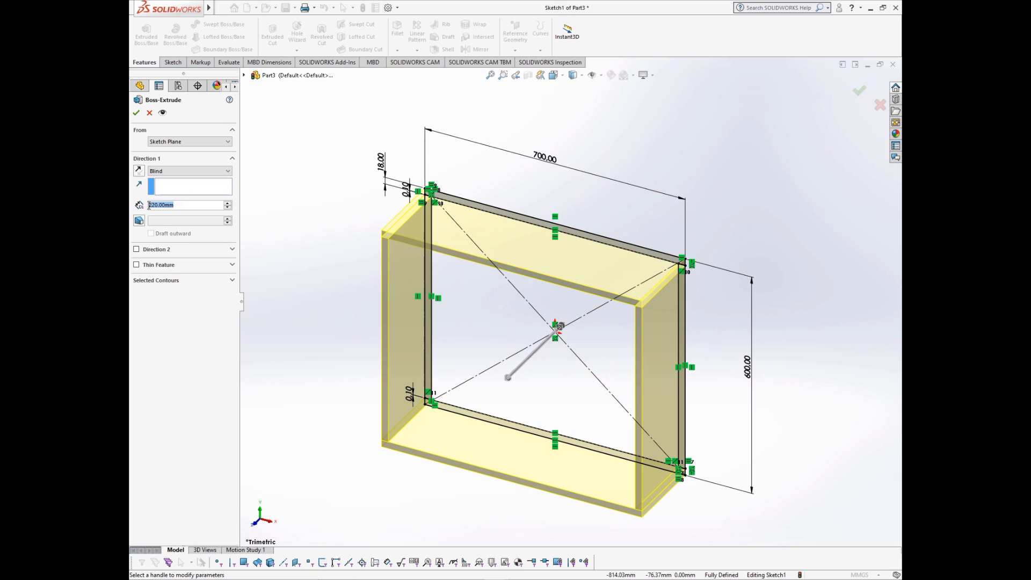
{"action": "type", "text": "350"}
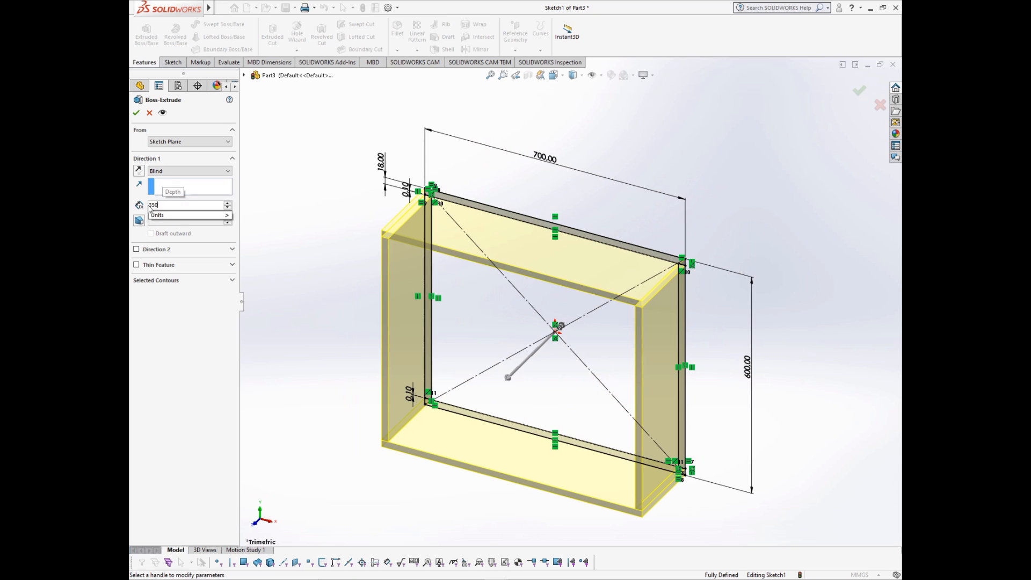
{"action": "key", "text": "Return"}
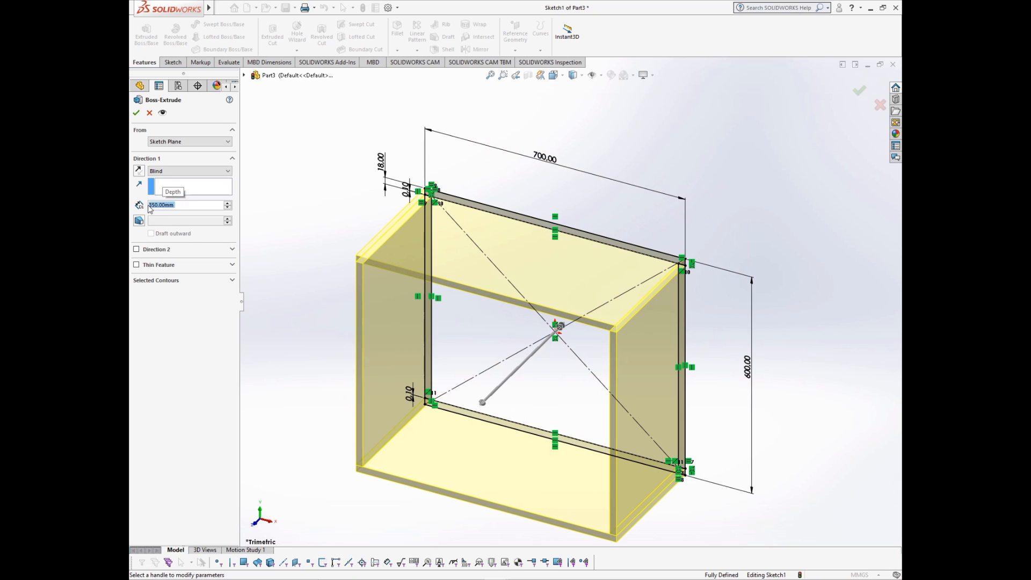
{"action": "left_click", "coordinate": [136, 113]}
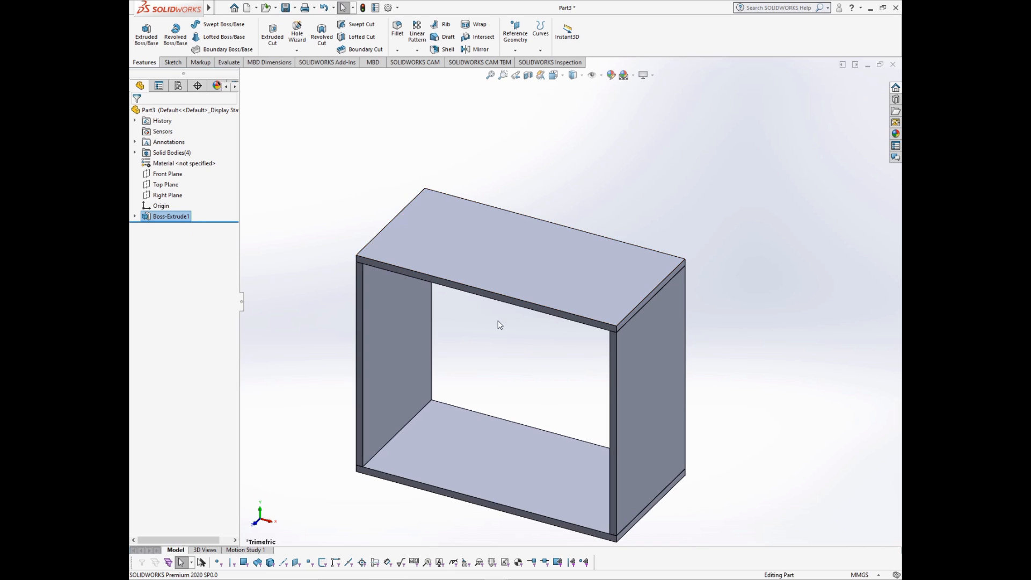
{"action": "left_click", "coordinate": [498, 321]}
Step: Start a new sketch on the back edge face of the upper board, seen from behind
{"action": "scroll", "coordinate": [525, 350], "scroll_direction": "up", "scroll_amount": 2}
{"action": "scroll", "coordinate": [532, 357], "scroll_direction": "down", "scroll_amount": 2}
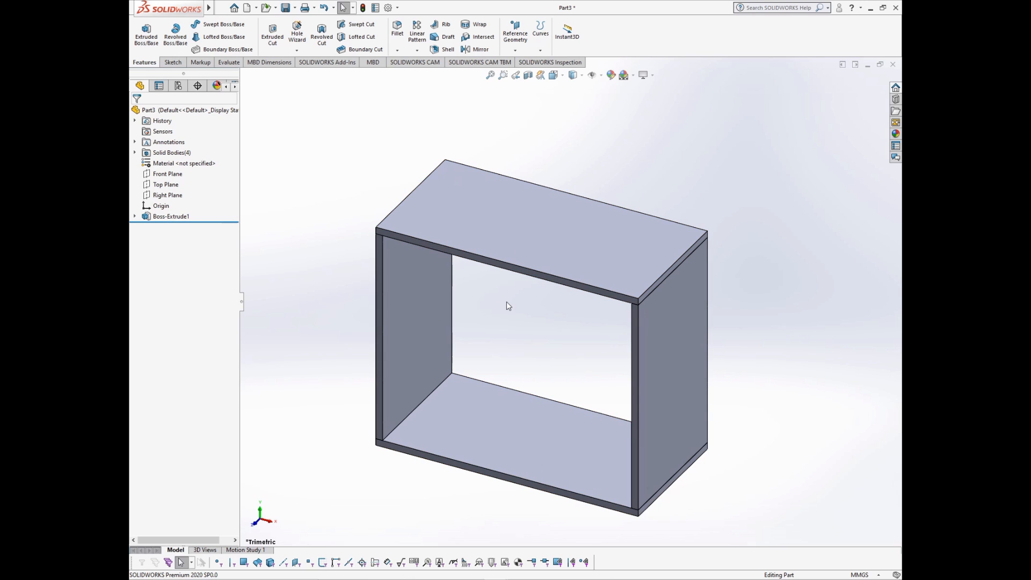
{"action": "key", "text": "ctrl+2"}
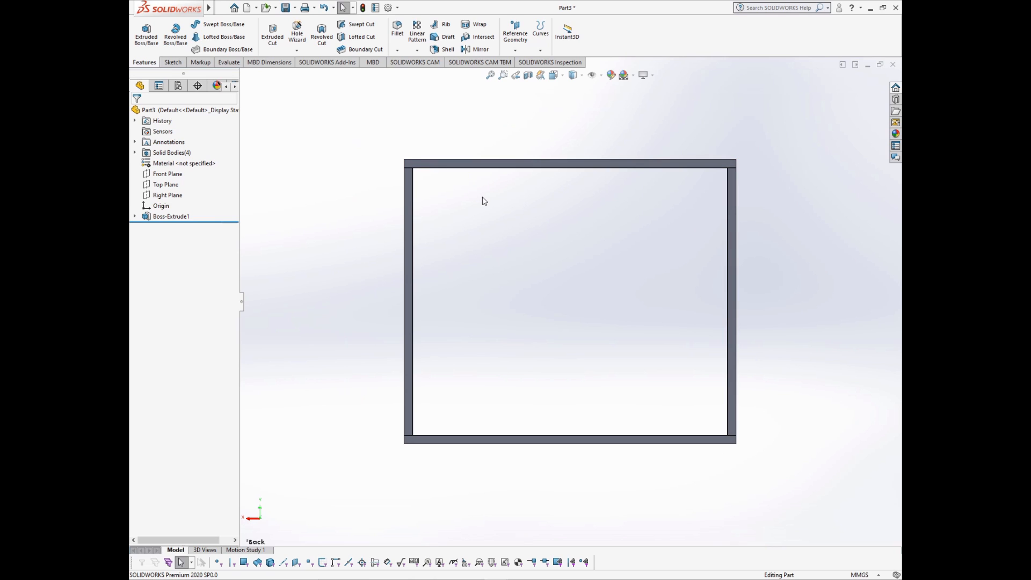
{"action": "key", "text": "Down"}
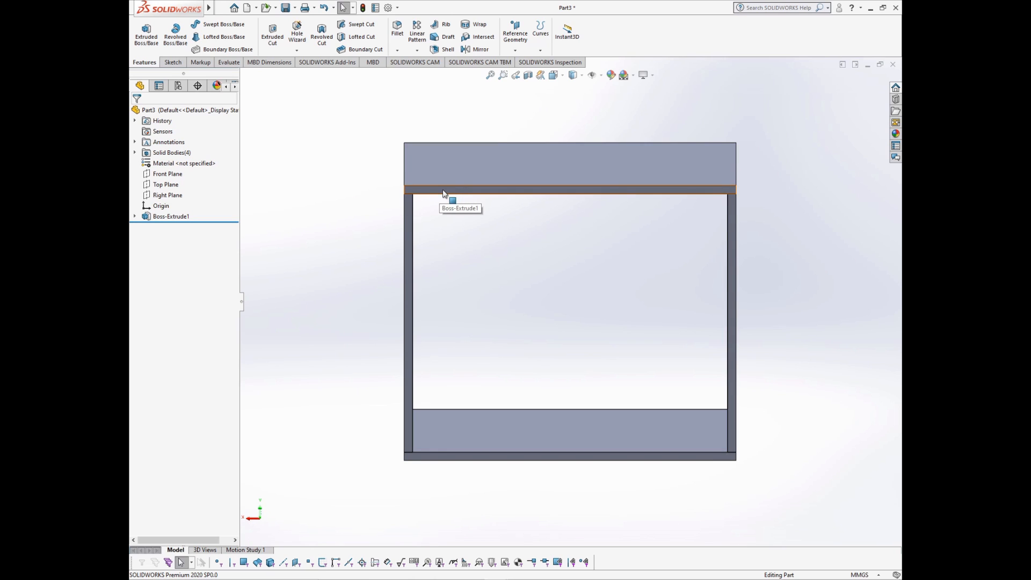
{"action": "left_click", "coordinate": [447, 191]}
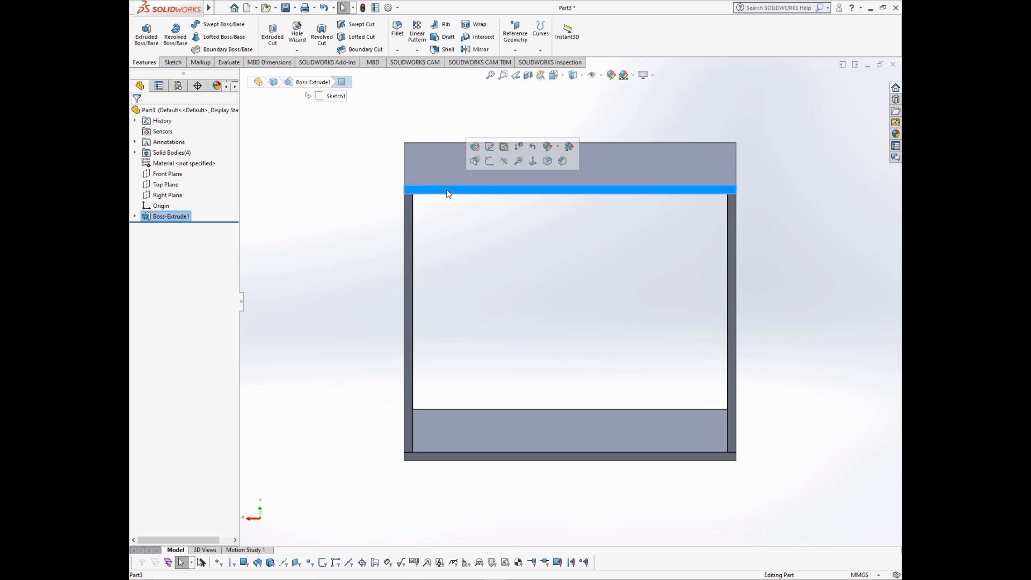
{"action": "left_click", "coordinate": [489, 162]}
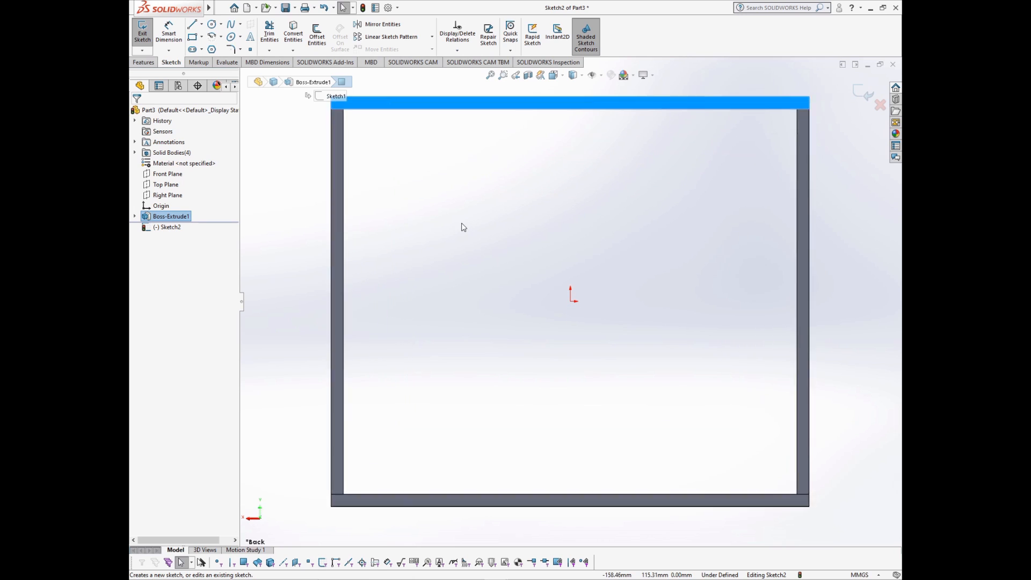
{"action": "left_click", "coordinate": [213, 50]}
{"action": "left_click", "coordinate": [532, 277]}
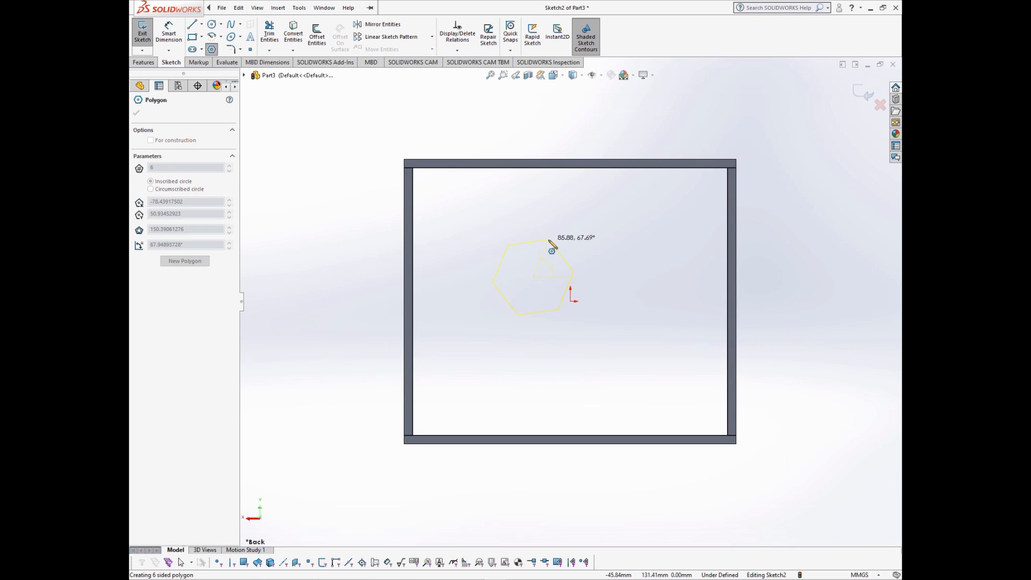
{"action": "left_click", "coordinate": [561, 256]}
{"action": "left_click", "coordinate": [799, 224]}
{"action": "left_click", "coordinate": [828, 172]}
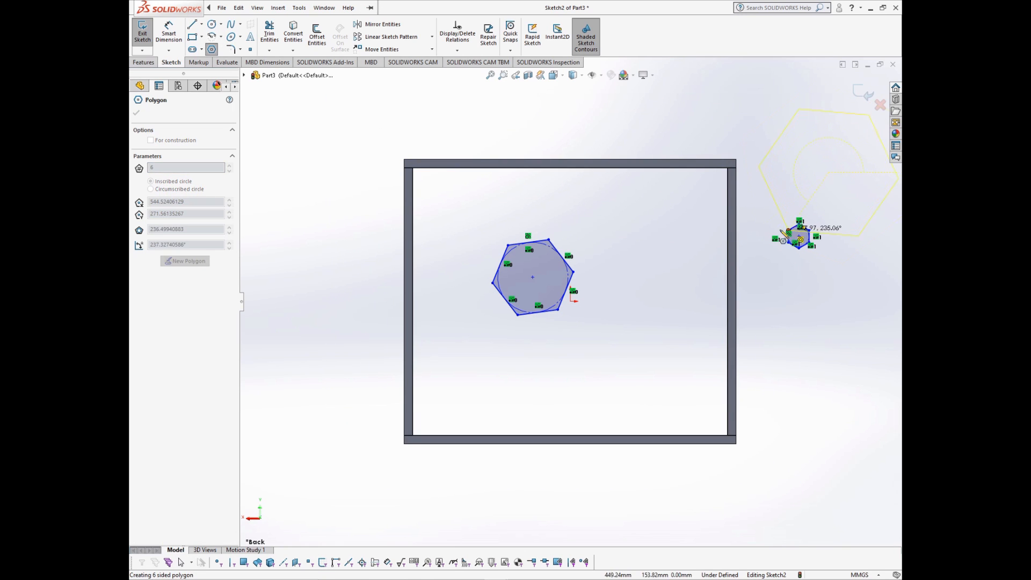
{"action": "left_click", "coordinate": [799, 180]}
{"action": "scroll", "coordinate": [701, 253], "scroll_direction": "up", "scroll_amount": 3}
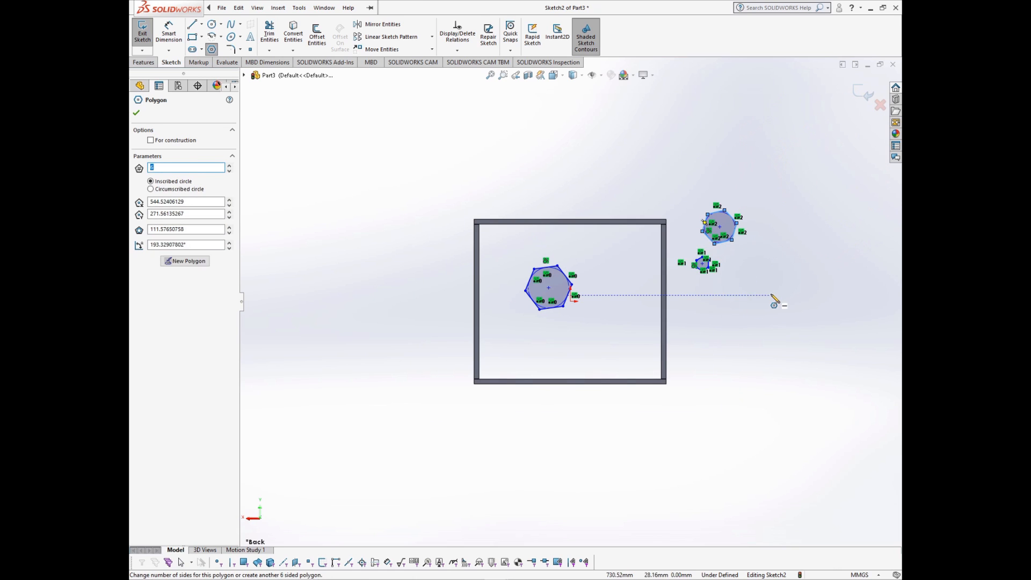
{"action": "key", "text": "Escape"}
{"action": "left_click_drag", "start_coordinate": [774, 349], "coordinate": [601, 149]}
{"action": "left_click_drag", "start_coordinate": [514, 149], "coordinate": [515, 148]}
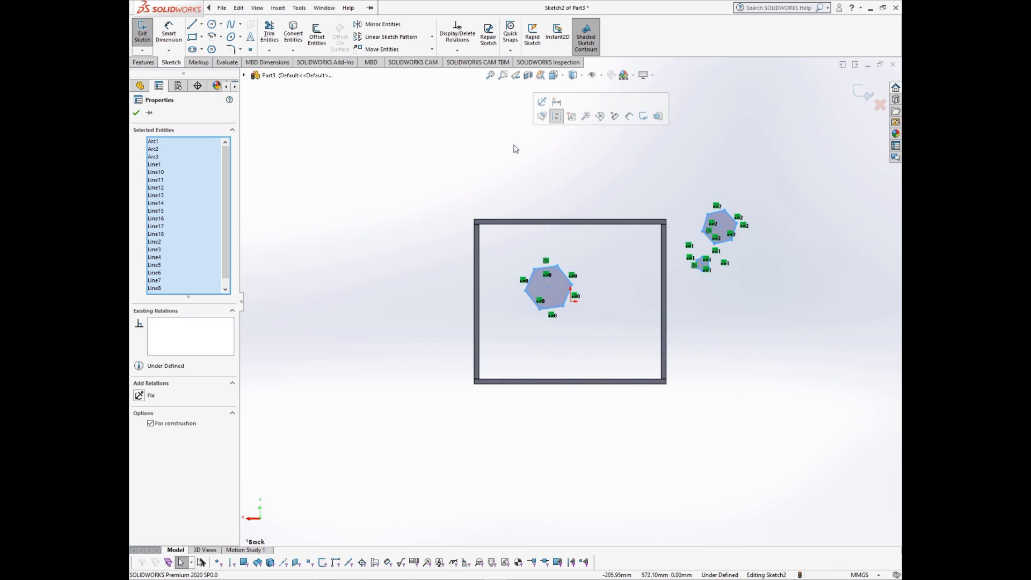
{"action": "key", "text": "Delete"}
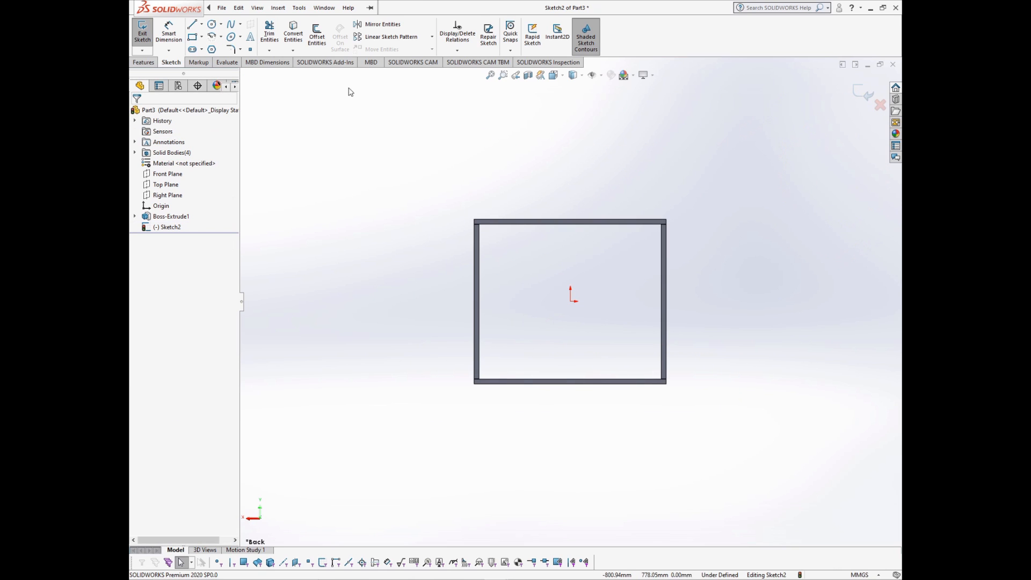
Step: Sketch a centre rectangle about 680 × 580 mm from the origin, with its corner inside the thickness of the boards
{"action": "left_click", "coordinate": [192, 37]}
{"action": "scroll", "coordinate": [515, 257], "scroll_direction": "down", "scroll_amount": 3}
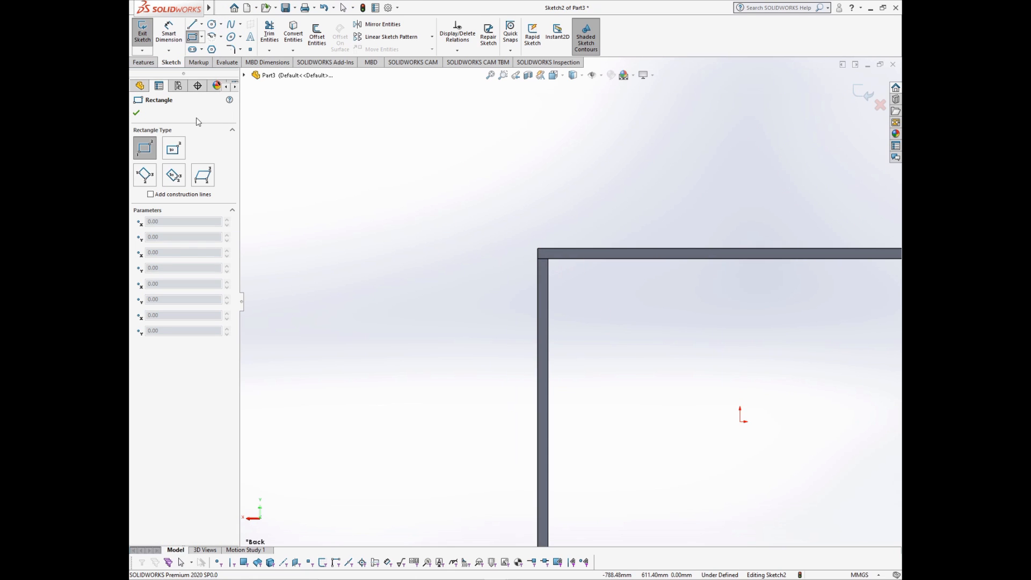
{"action": "left_click", "coordinate": [174, 148]}
{"action": "scroll", "coordinate": [571, 306], "scroll_direction": "up", "scroll_amount": 3}
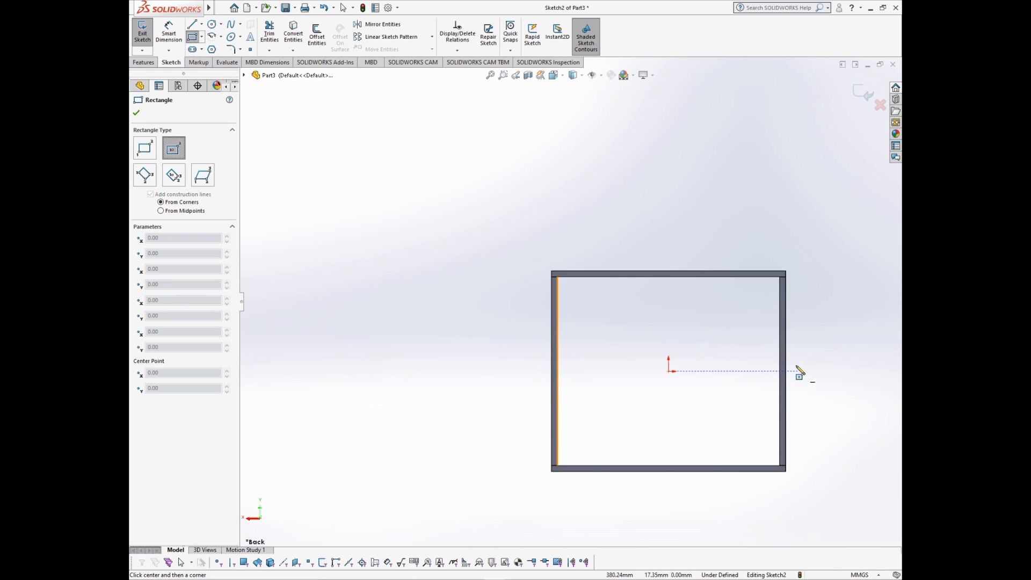
{"action": "left_click", "coordinate": [669, 371]}
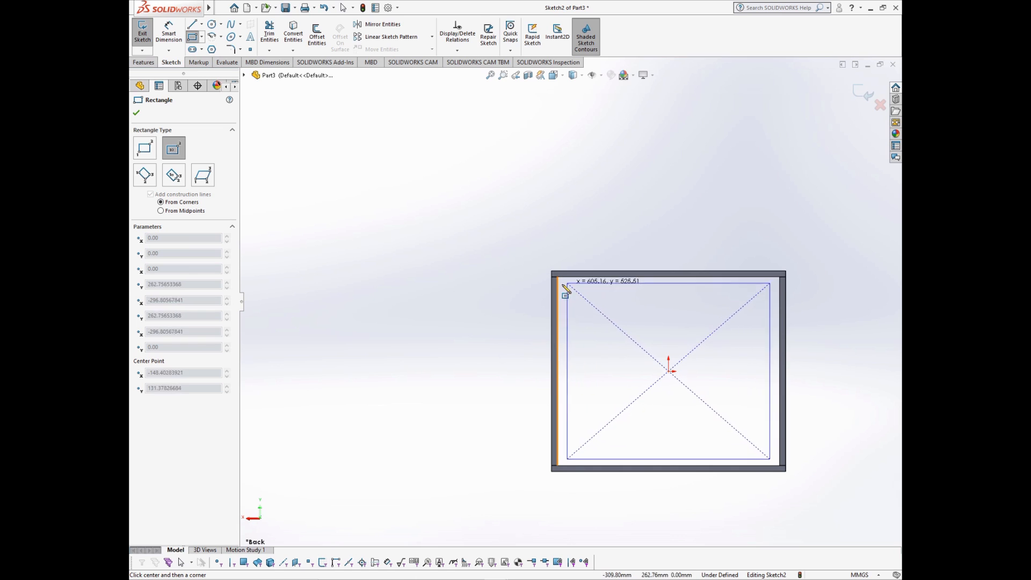
{"action": "scroll", "coordinate": [566, 289], "scroll_direction": "down", "scroll_amount": 6}
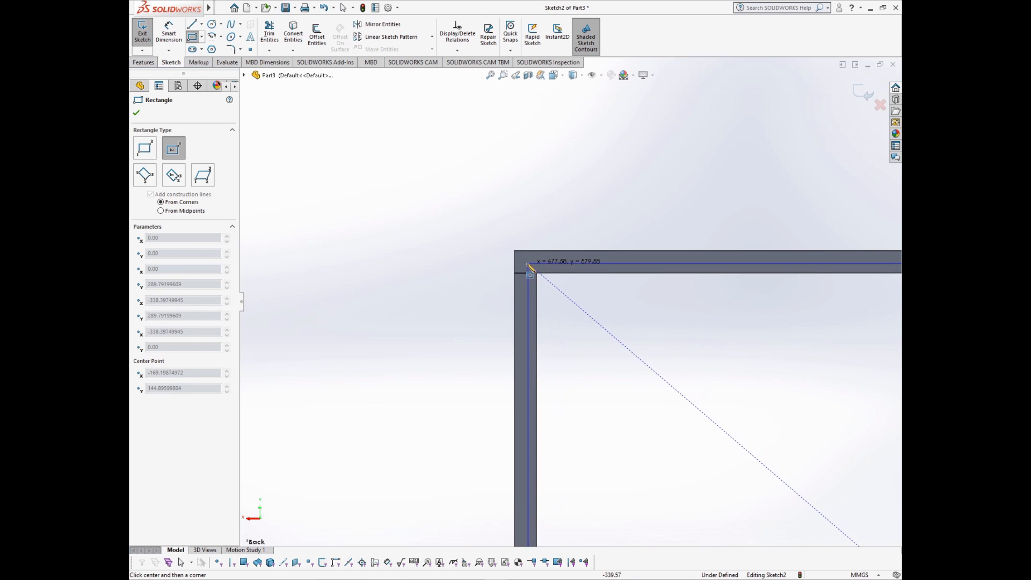
{"action": "left_click", "coordinate": [528, 263]}
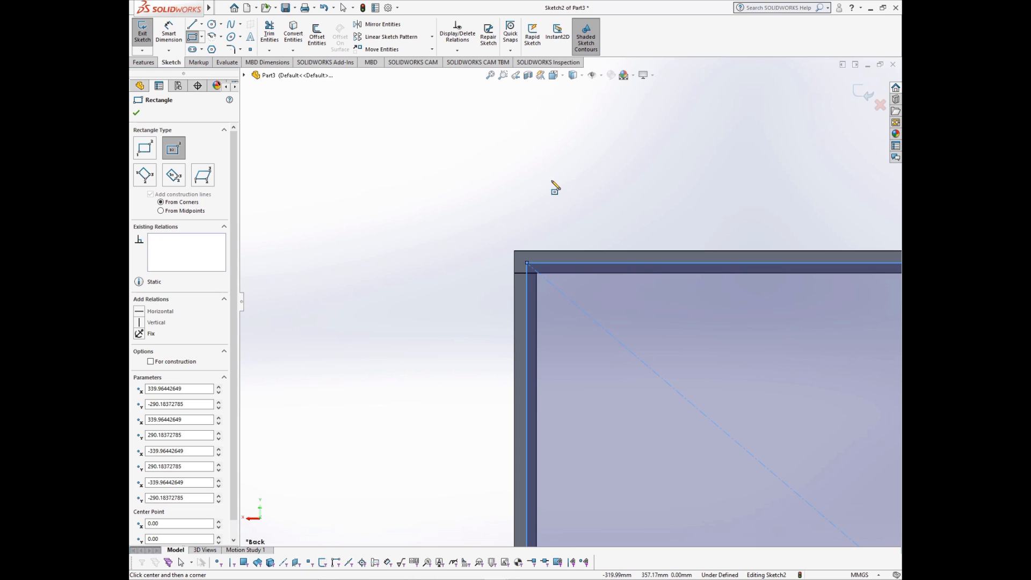
Step: Dimension the distance between the rectangle's upper line and the upper board's outer edge to 10 mm
{"action": "right_click_drag", "start_coordinate": [553, 185], "coordinate": [555, 155]}
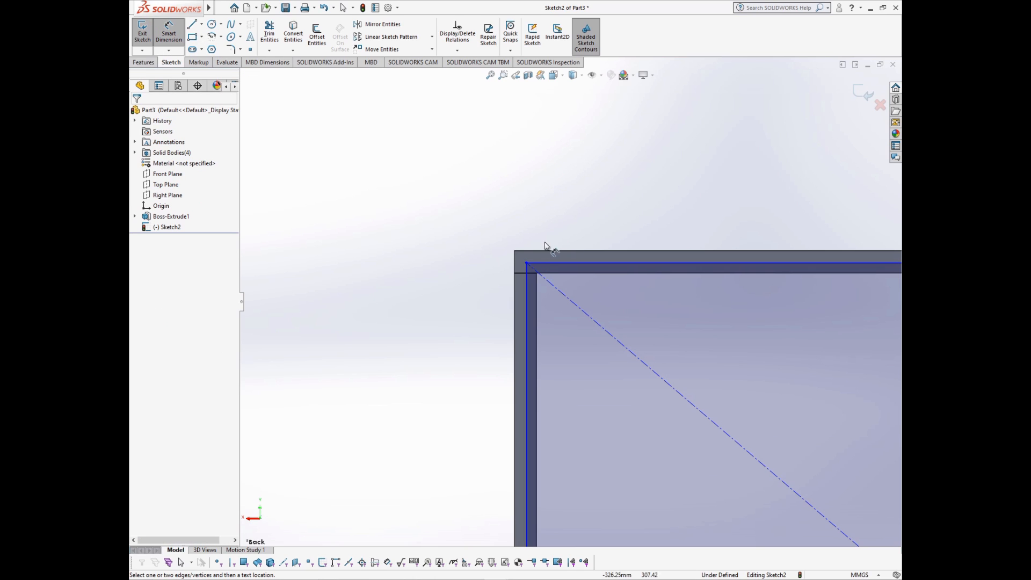
{"action": "left_click", "coordinate": [558, 263]}
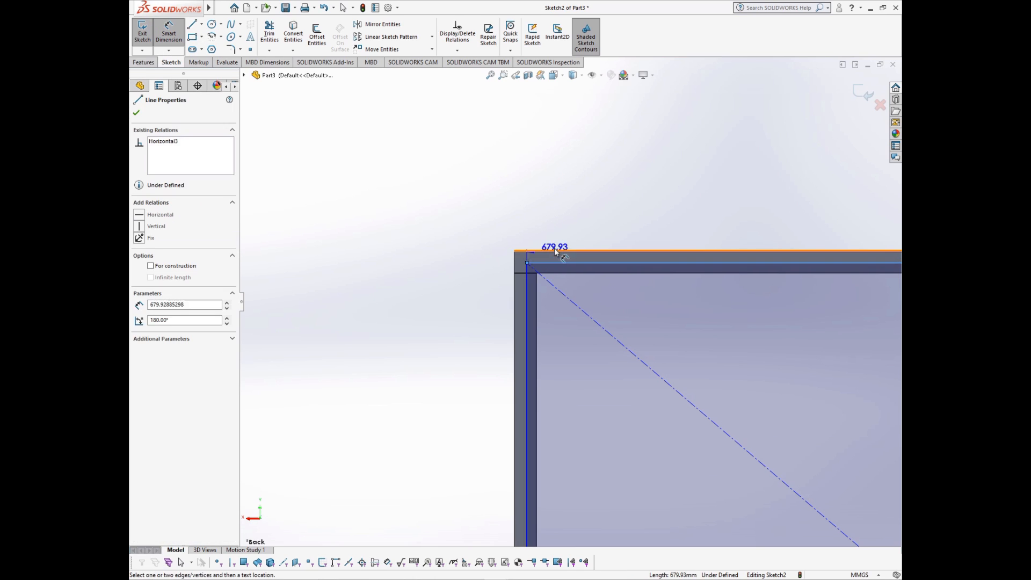
{"action": "left_click", "coordinate": [555, 252]}
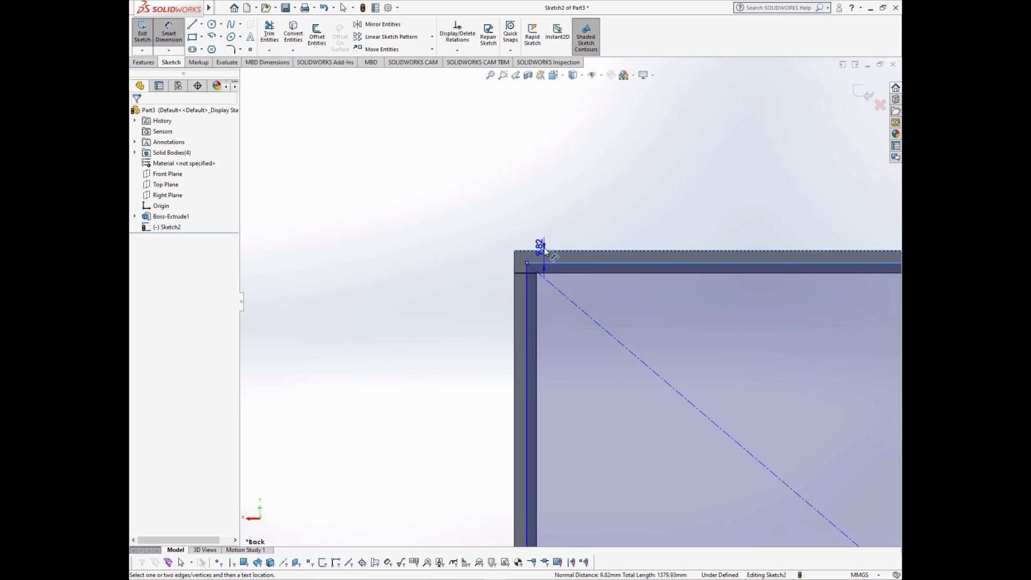
{"action": "left_click", "coordinate": [482, 231]}
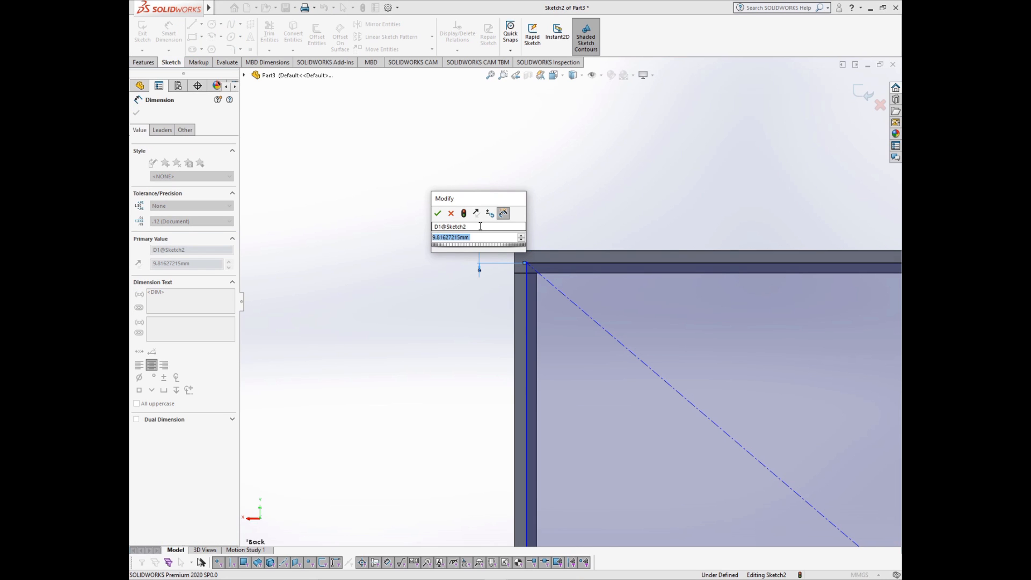
{"action": "type", "text": "10"}
{"action": "key", "text": "Return"}
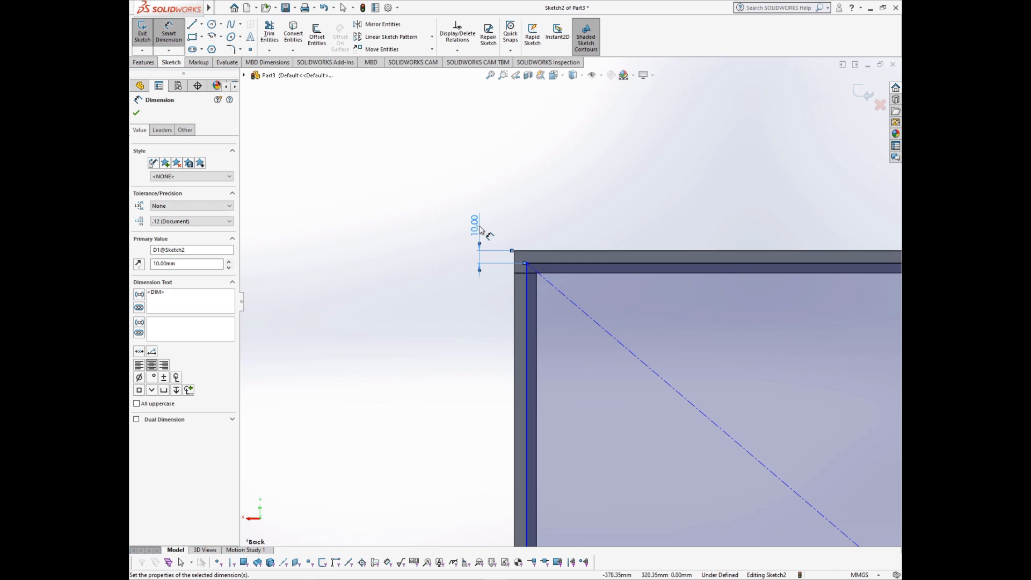
Step: Dimension the distance between the rectangle's left line and the left board's outer edge to 10 mm
{"action": "left_click", "coordinate": [526, 298]}
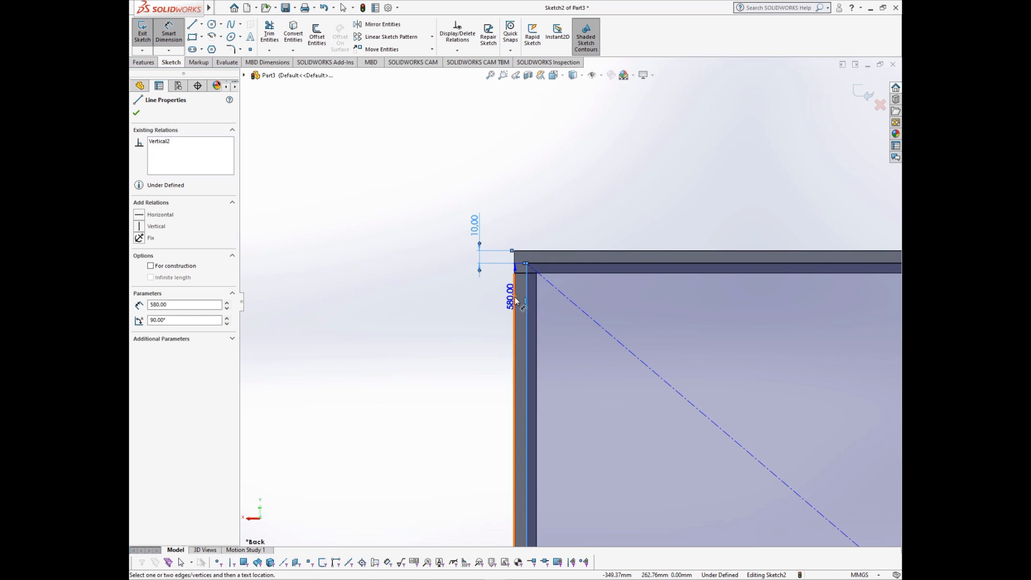
{"action": "left_click", "coordinate": [513, 290]}
{"action": "left_click", "coordinate": [511, 161]}
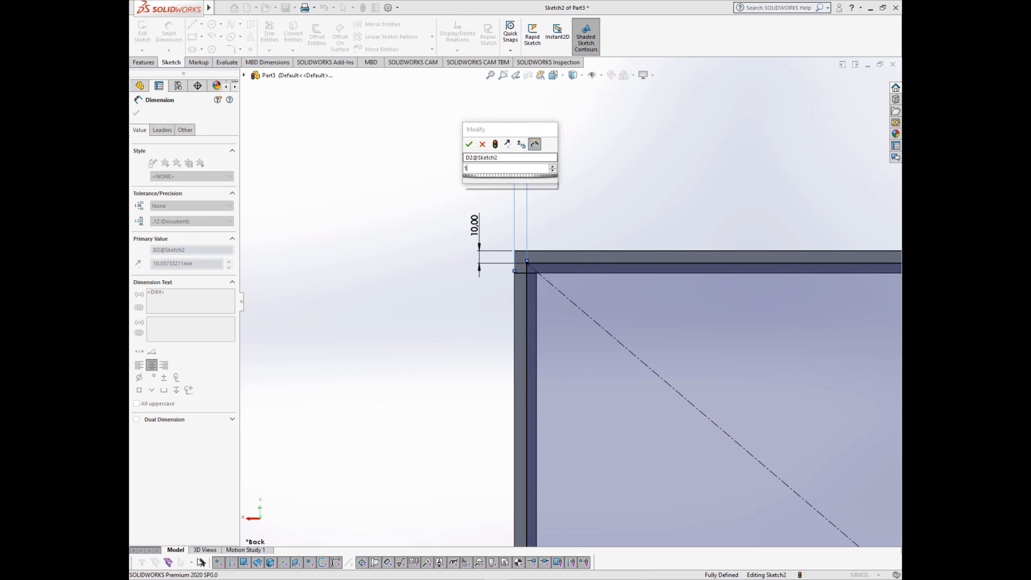
{"action": "type", "text": "10"}
{"action": "key", "text": "Return"}
{"action": "scroll", "coordinate": [567, 190], "scroll_direction": "up", "scroll_amount": 7}
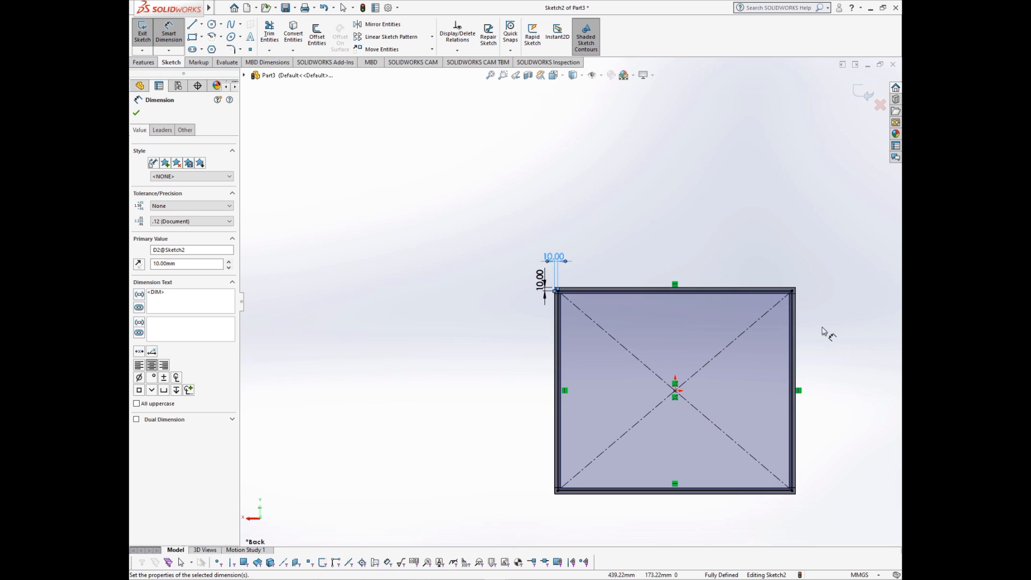
{"action": "scroll", "coordinate": [767, 408], "scroll_direction": "down", "scroll_amount": 1}
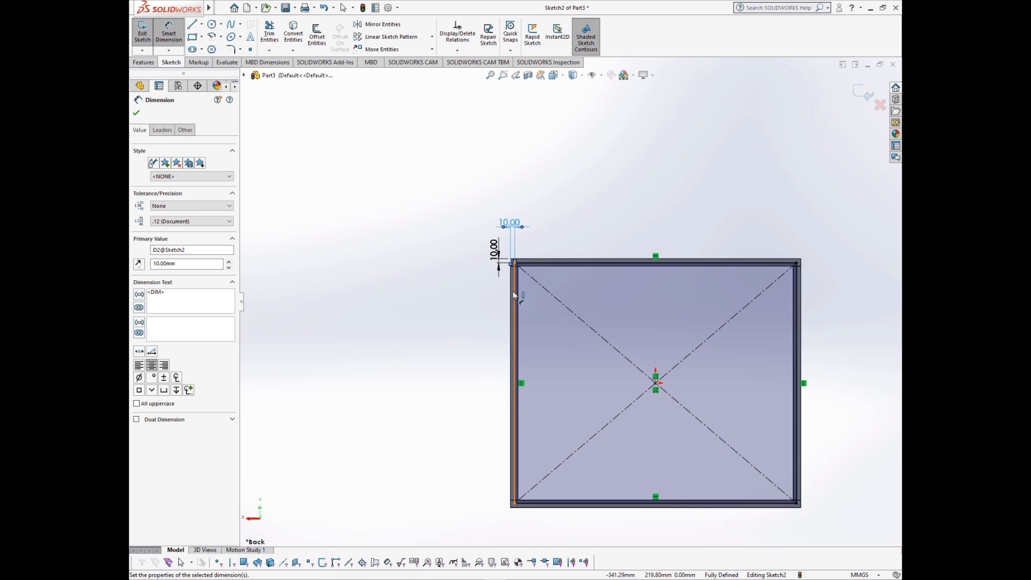
{"action": "left_click", "coordinate": [192, 38]}
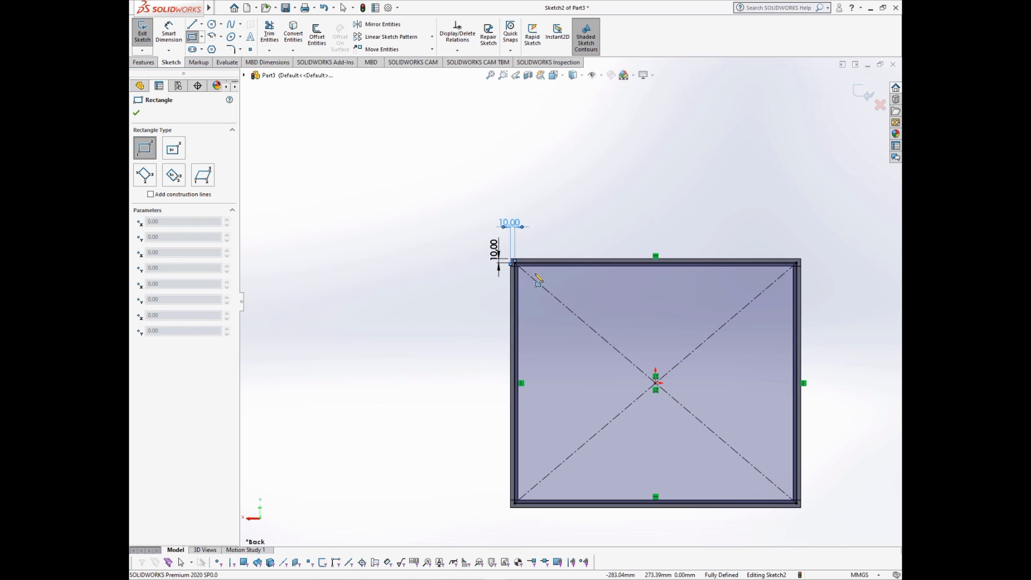
{"action": "key", "text": "Escape"}
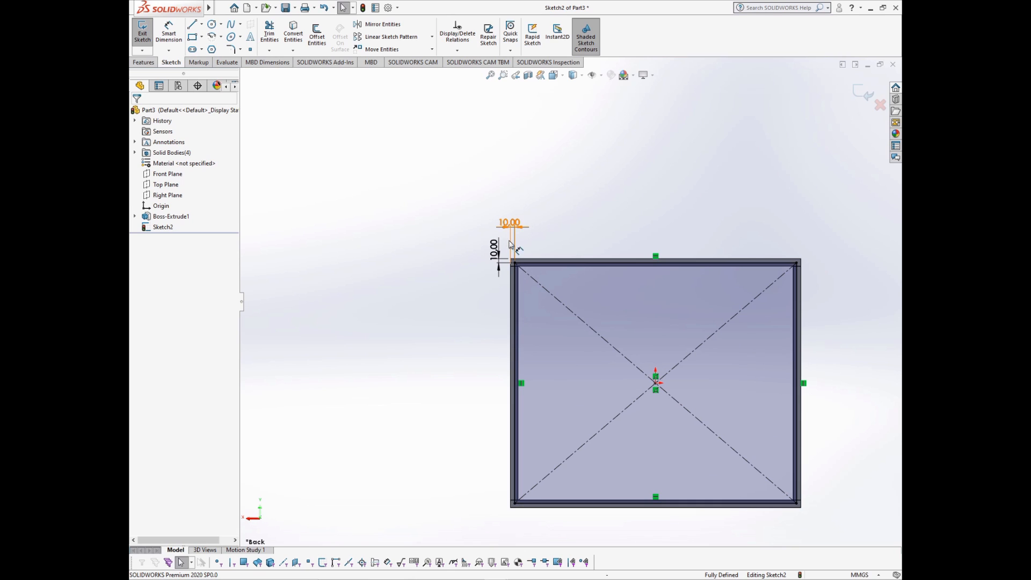
Step: Cut-extrude the rectangle from the sketch plane as a Blind cut 6.5 mm deep into the back of the boards
{"action": "left_click", "coordinate": [144, 63]}
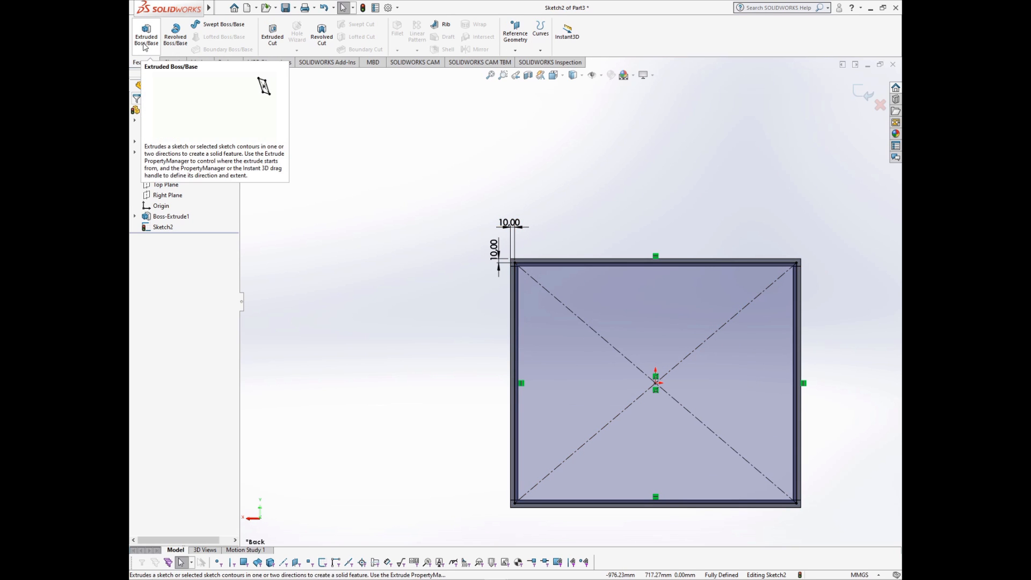
{"action": "left_click", "coordinate": [273, 45]}
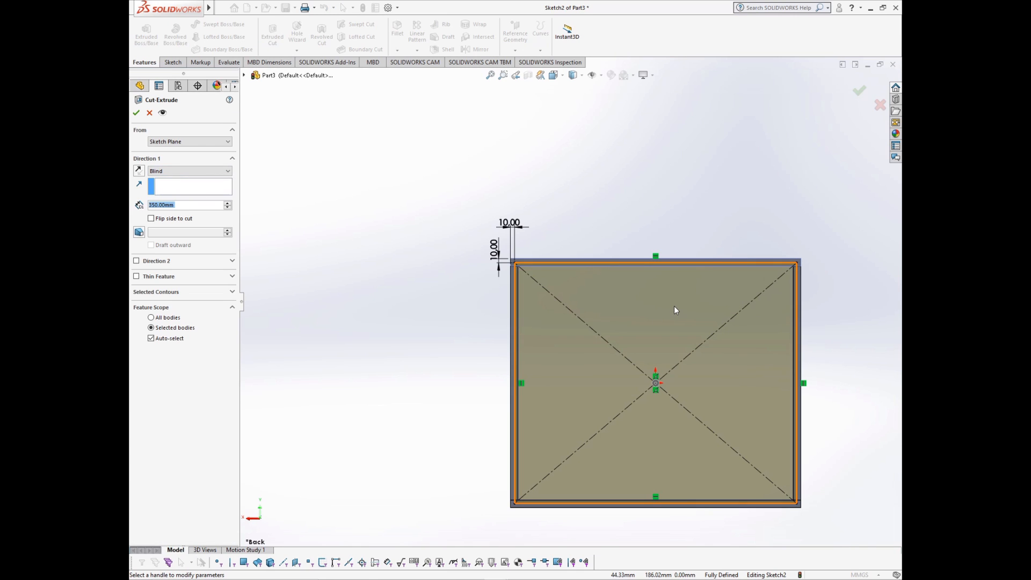
{"action": "left_click", "coordinate": [173, 204]}
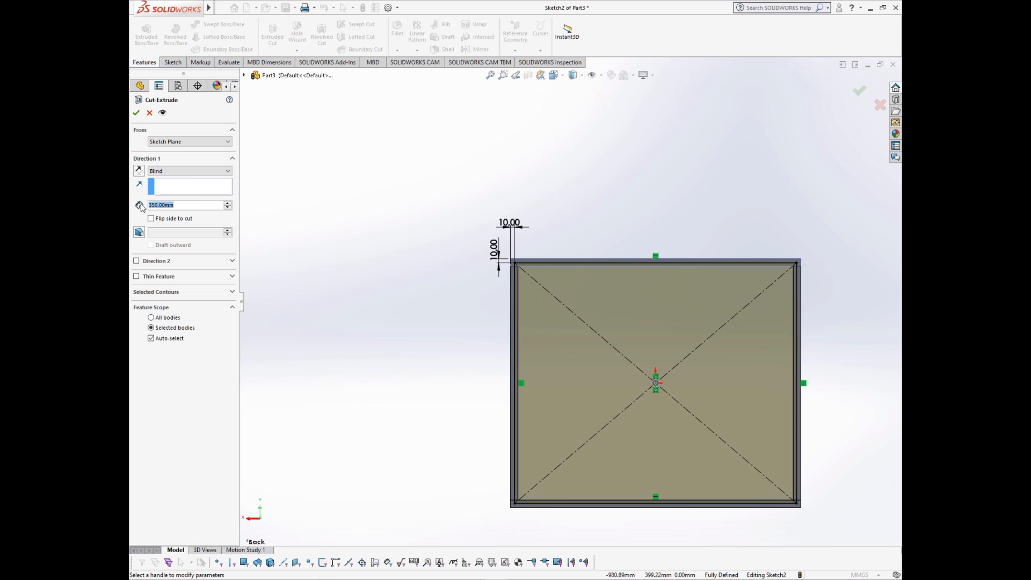
{"action": "type", "text": "6.5"}
{"action": "key", "text": "Return"}
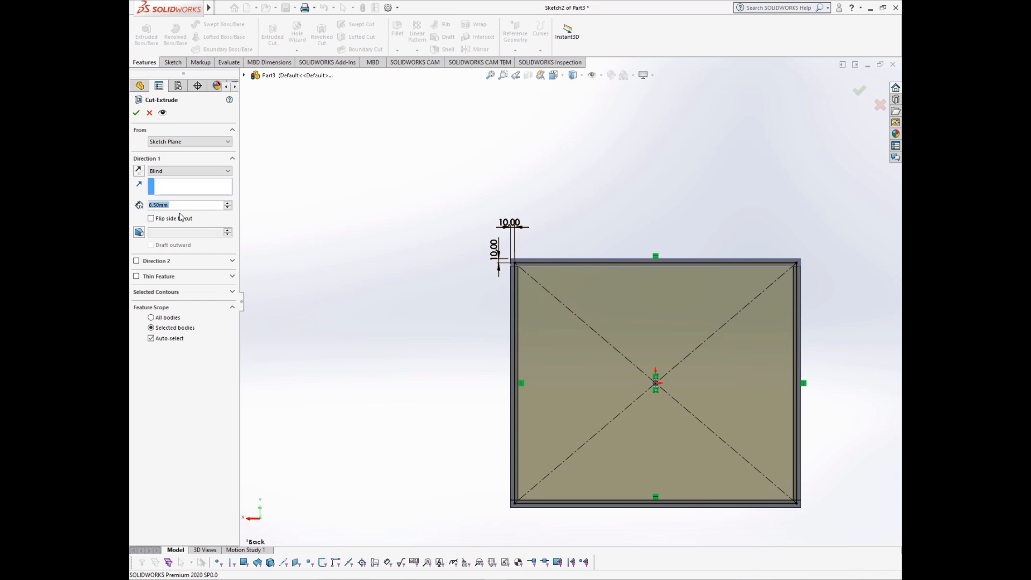
{"action": "key", "text": "Return"}
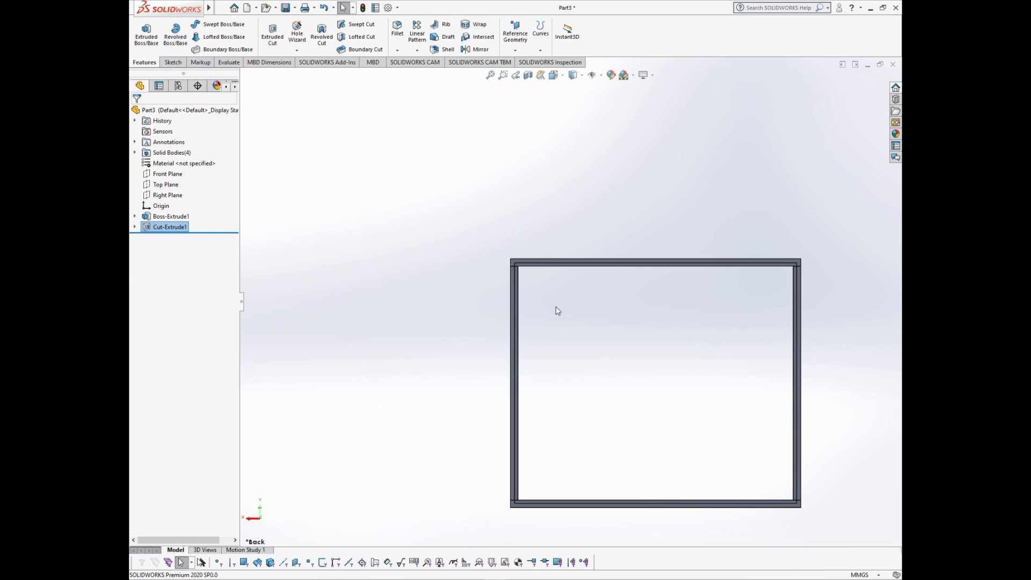
Step: Examine the back-panel recess at the frame's upper corner from an angle and review the cut's feature settings
{"action": "key", "text": "Left"}
{"action": "key", "text": "Up"}
{"action": "key", "text": "Up"}
{"action": "scroll", "coordinate": [515, 266], "scroll_direction": "down", "scroll_amount": 3}
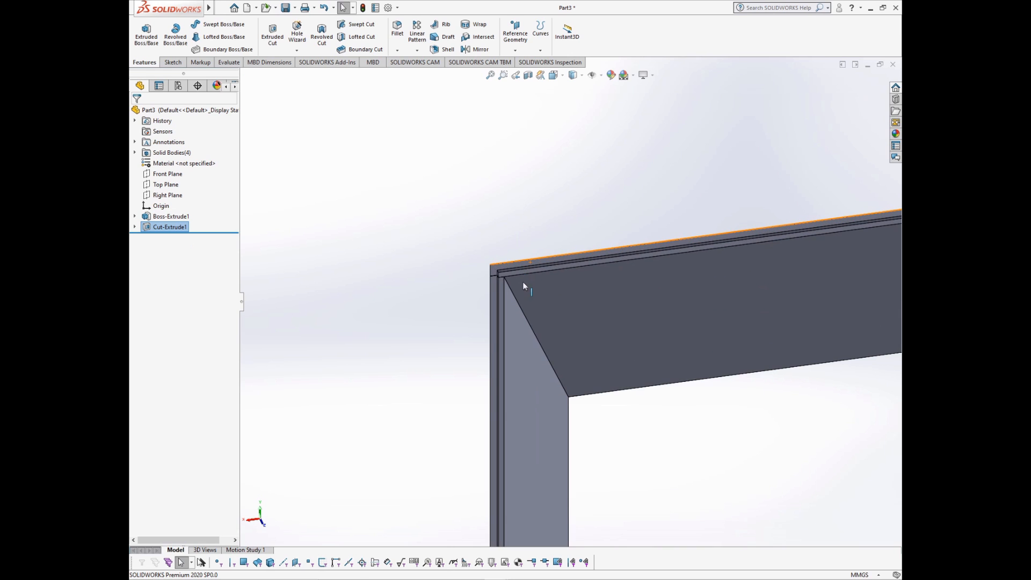
{"action": "scroll", "coordinate": [498, 269], "scroll_direction": "down", "scroll_amount": 5}
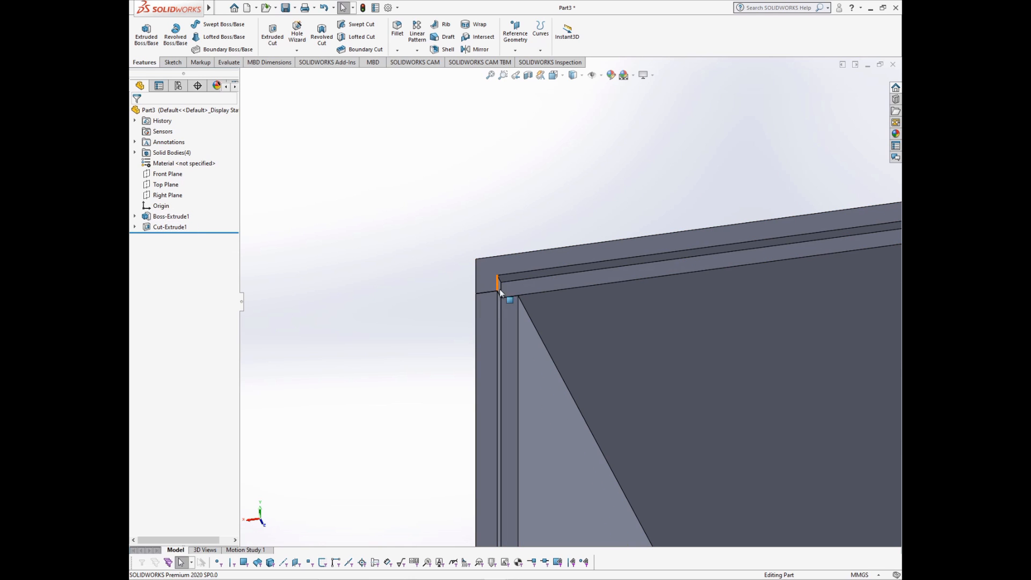
{"action": "left_click", "coordinate": [528, 292]}
{"action": "key", "text": "Escape"}
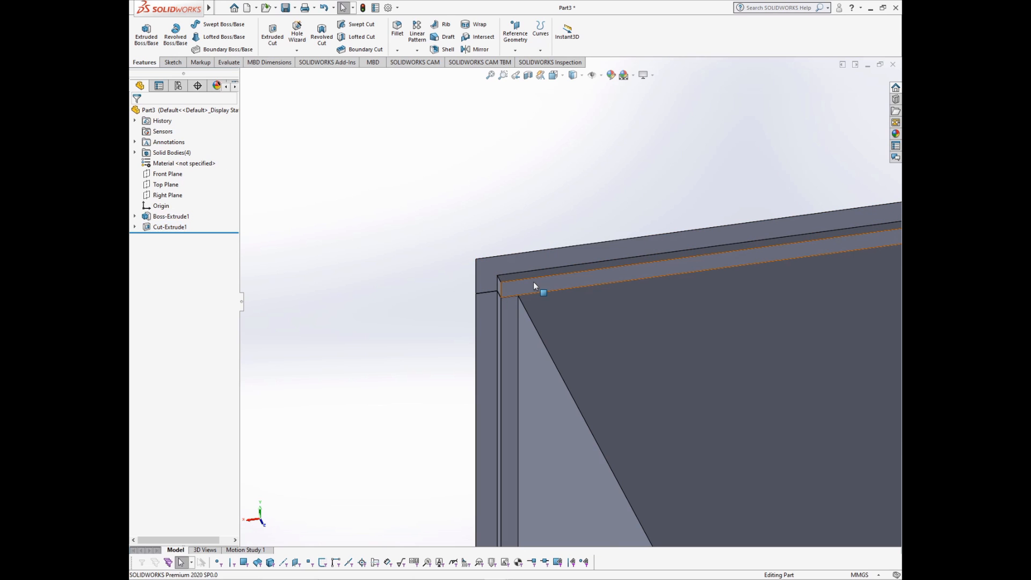
{"action": "left_click", "coordinate": [533, 282]}
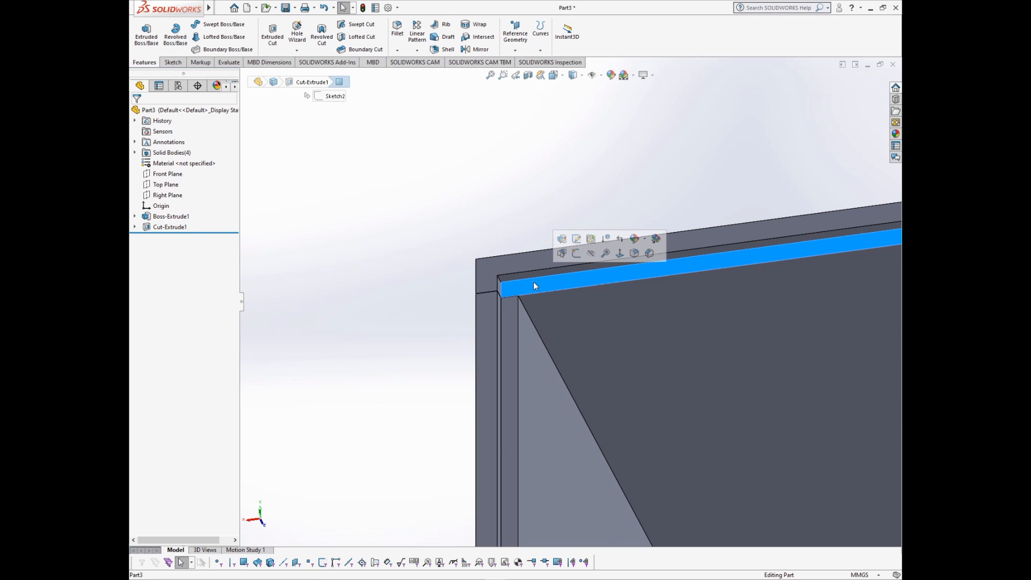
{"action": "left_click", "coordinate": [561, 239]}
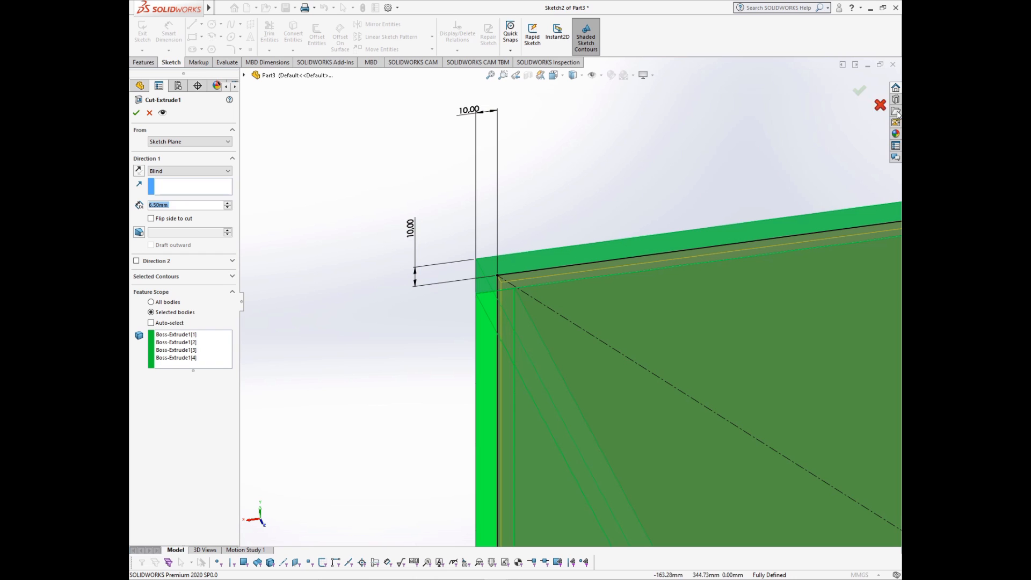
{"action": "left_click", "coordinate": [880, 105]}
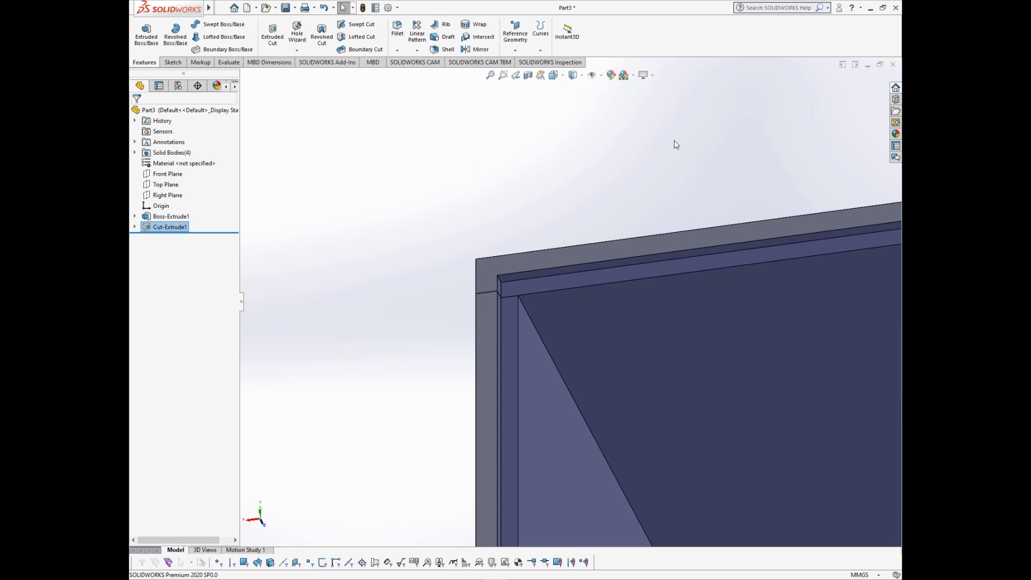
Step: Try a depth of 26.5 mm for the back-panel recess cut, and undo the change
{"action": "left_click", "coordinate": [525, 290]}
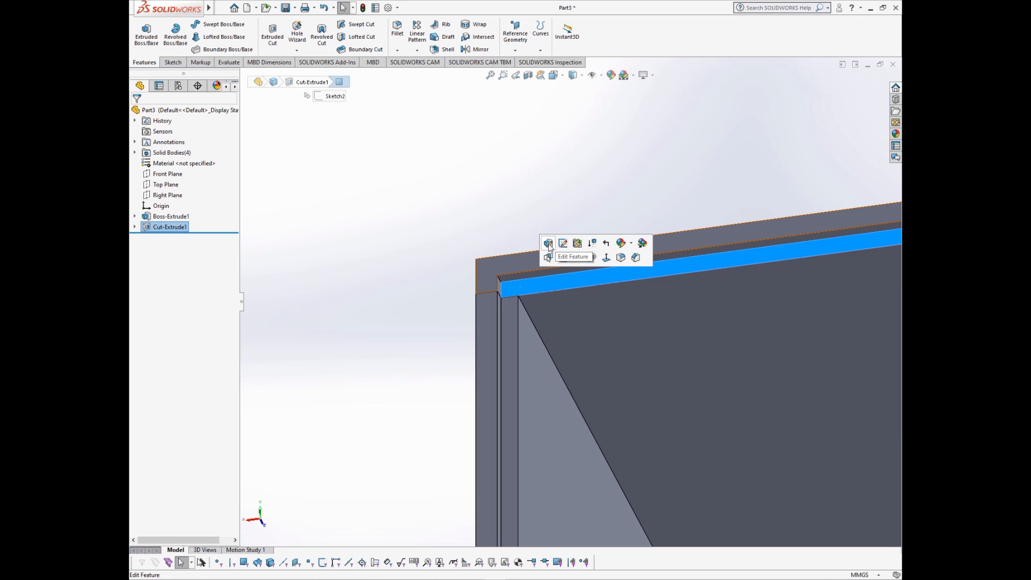
{"action": "left_click", "coordinate": [549, 245]}
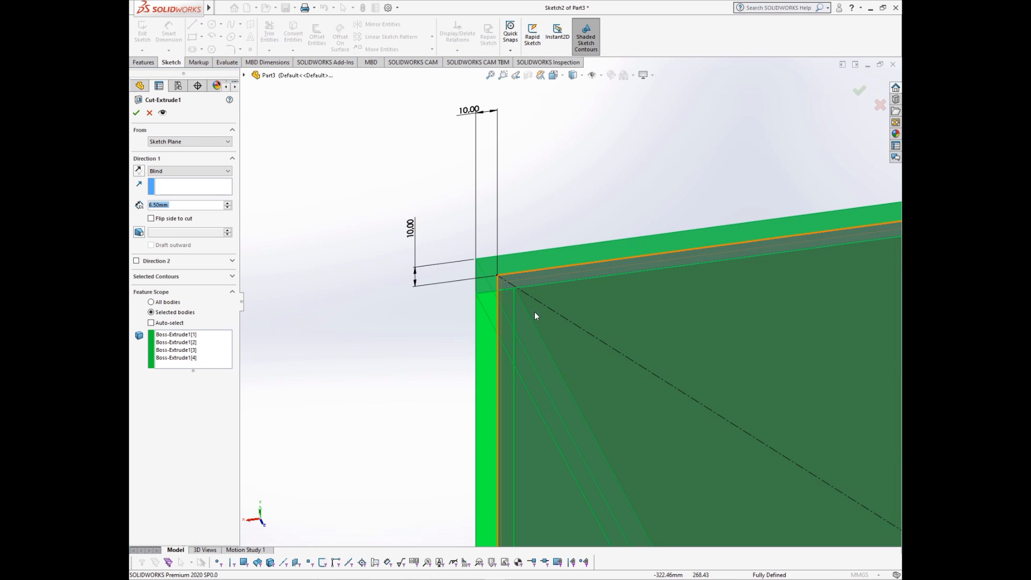
{"action": "left_click", "coordinate": [227, 204]}
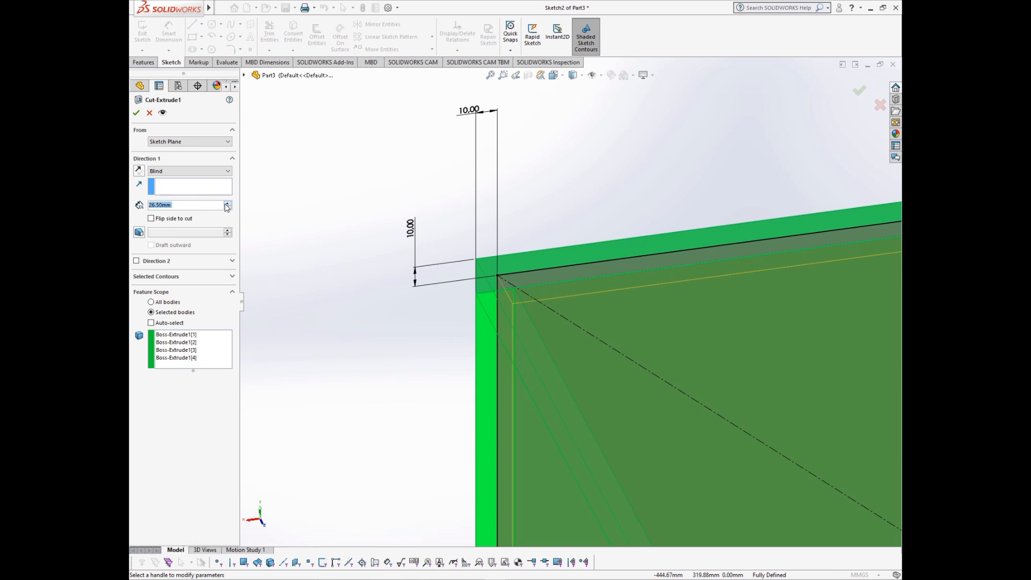
{"action": "left_click", "coordinate": [859, 94]}
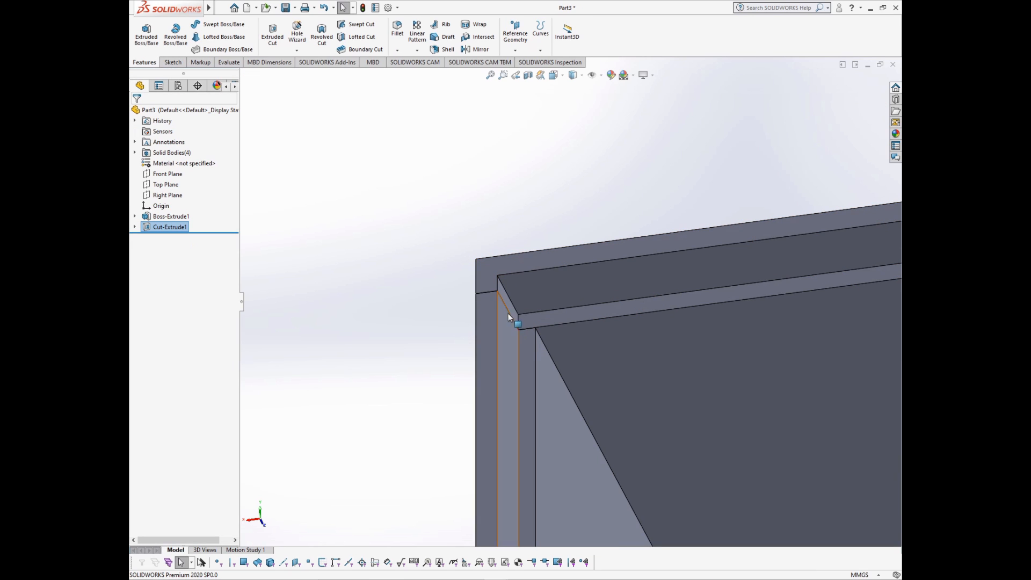
{"action": "key", "text": "ctrl+z"}
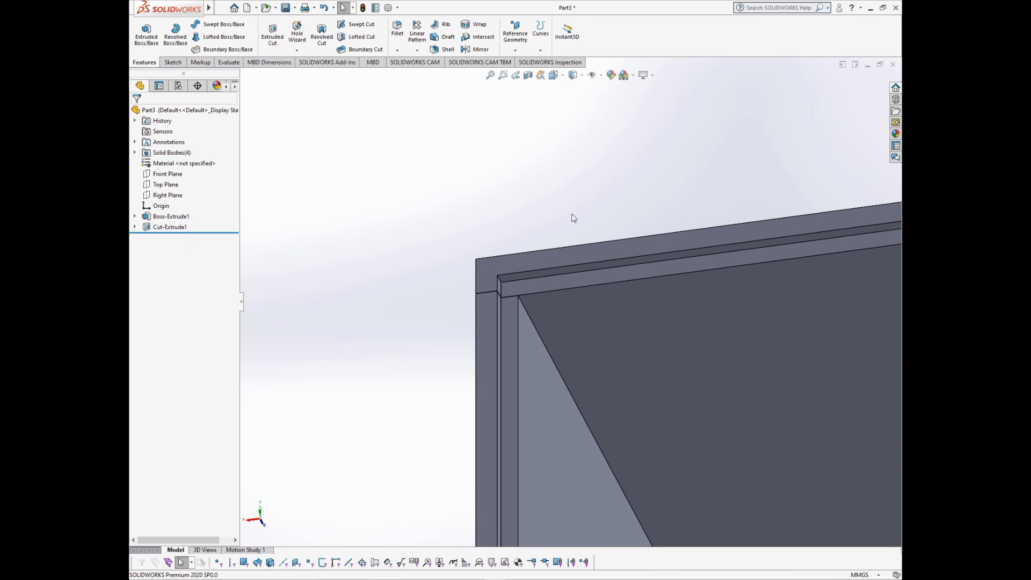
Step: Sketch a center rectangle of about 671 × 573 mm from the origin on the floor face of the back-panel recess
{"action": "right_click", "coordinate": [519, 291]}
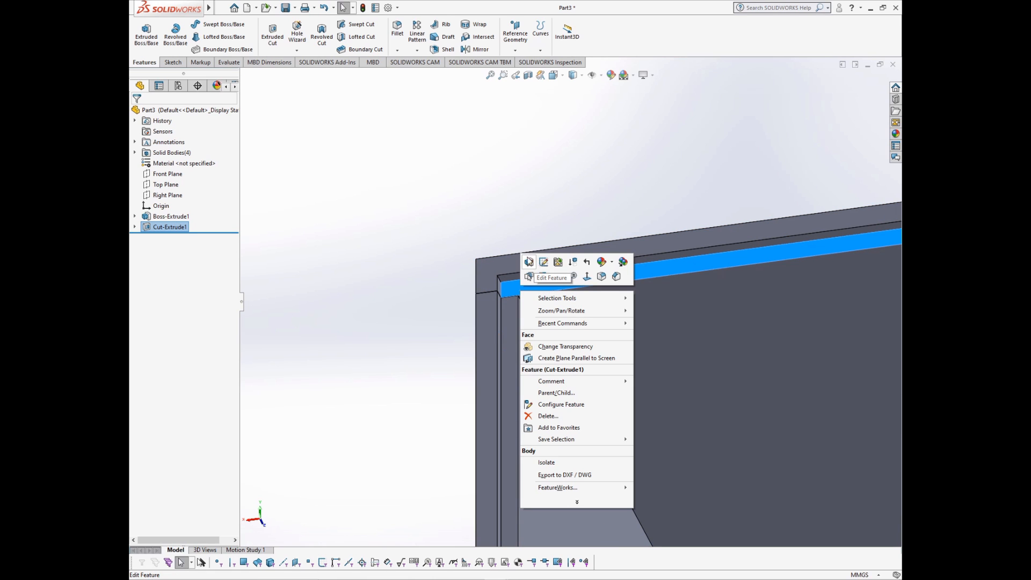
{"action": "left_click", "coordinate": [529, 276]}
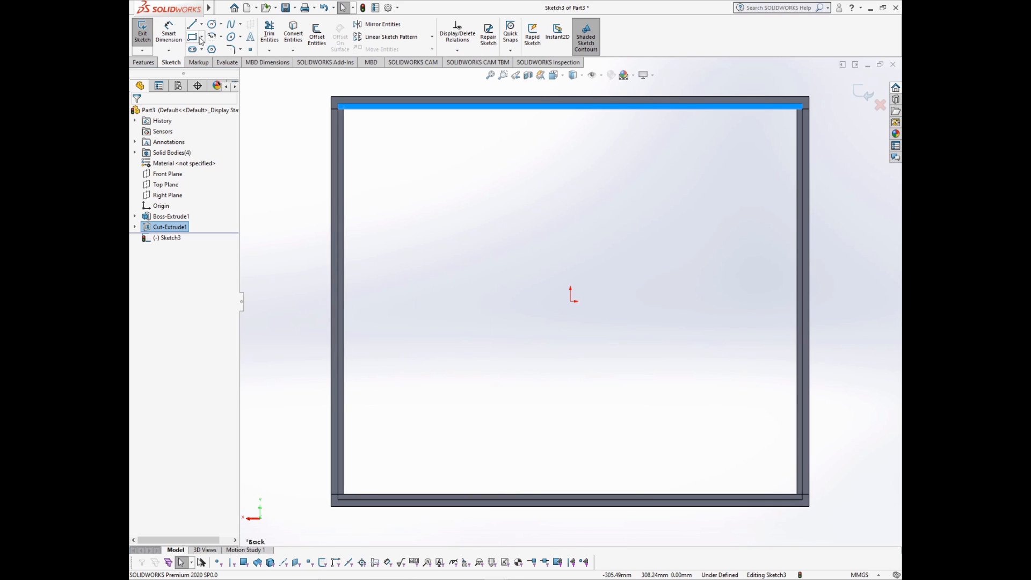
{"action": "left_click", "coordinate": [203, 36]}
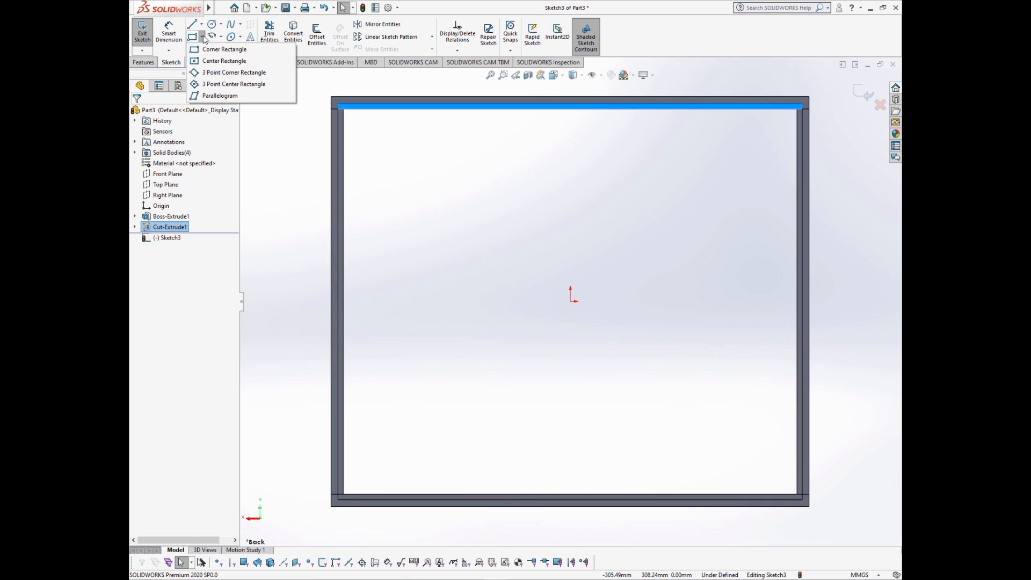
{"action": "left_click", "coordinate": [224, 61]}
{"action": "left_click", "coordinate": [570, 300]}
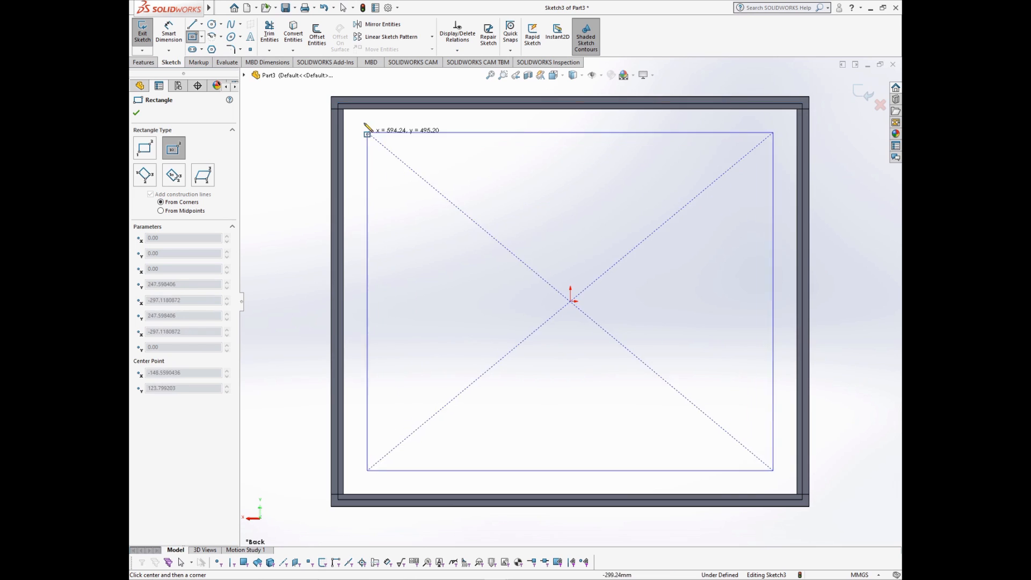
{"action": "scroll", "coordinate": [367, 131], "scroll_direction": "down", "scroll_amount": 5}
{"action": "left_click", "coordinate": [395, 155]}
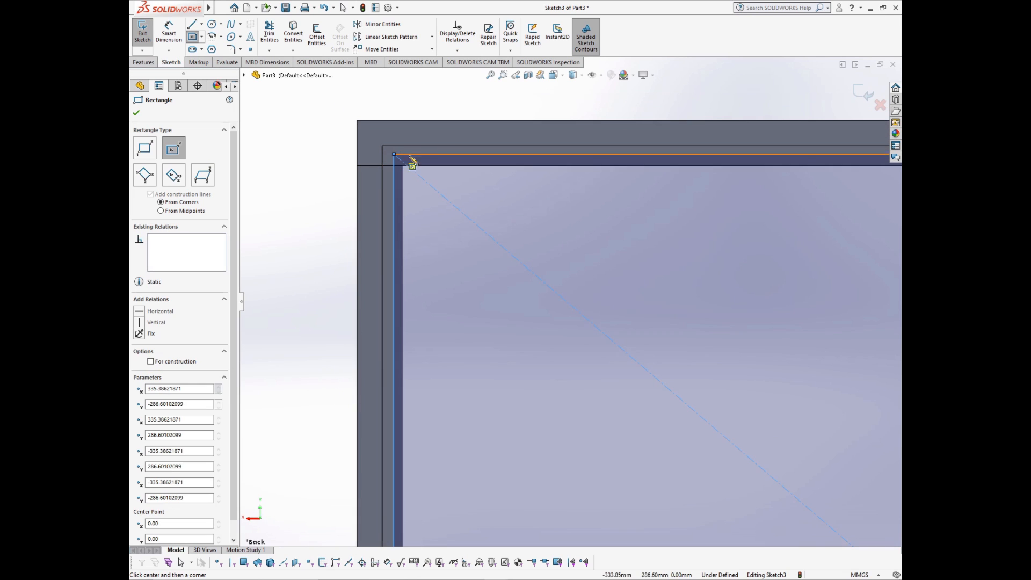
Step: Dimension the distance between the rectangle's upper line and the recess's upper edge to 0.5 mm
{"action": "right_click_drag", "start_coordinate": [290, 188], "coordinate": [300, 139]}
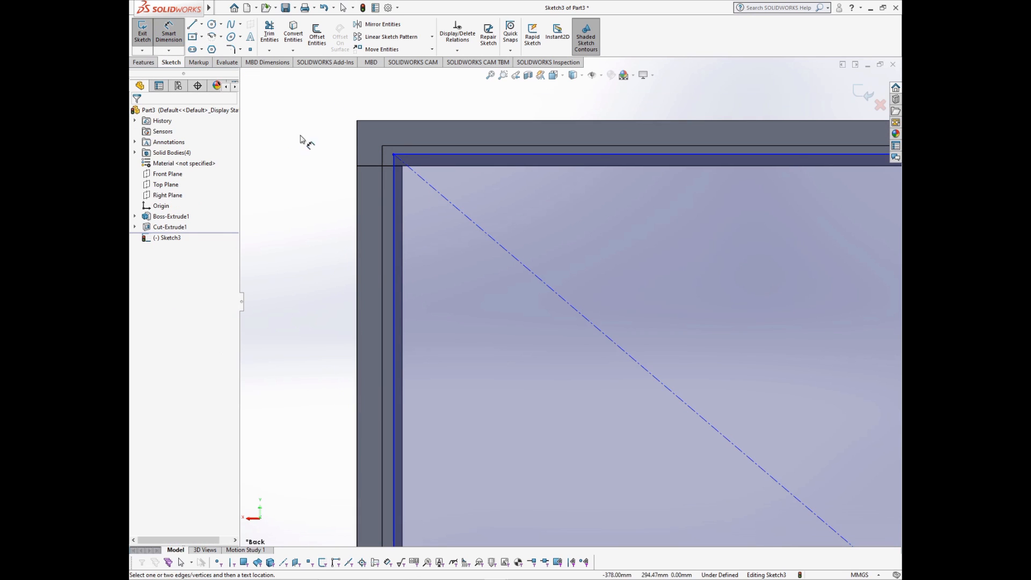
{"action": "left_click", "coordinate": [409, 155]}
{"action": "left_click", "coordinate": [409, 145]}
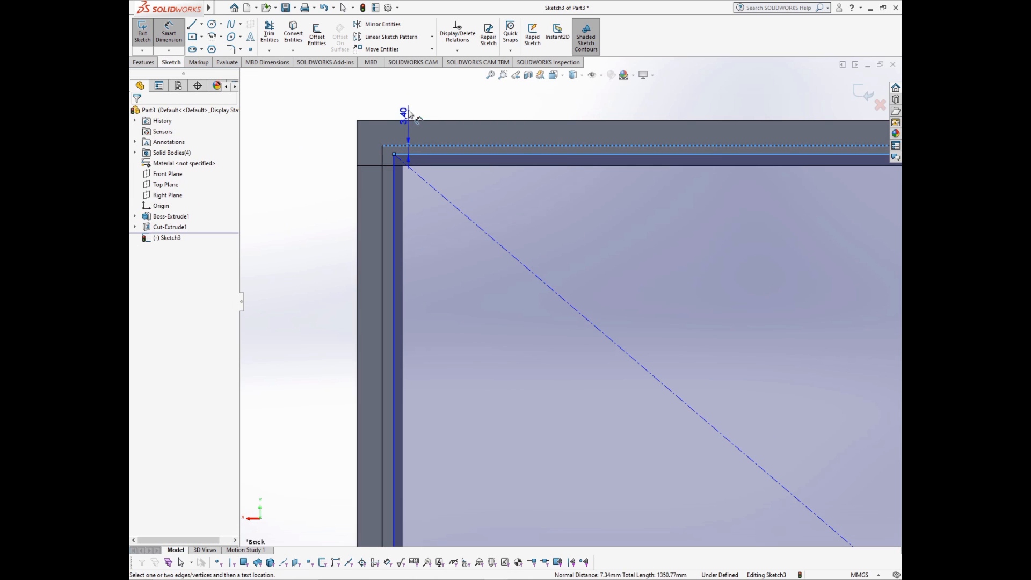
{"action": "left_click", "coordinate": [408, 106]}
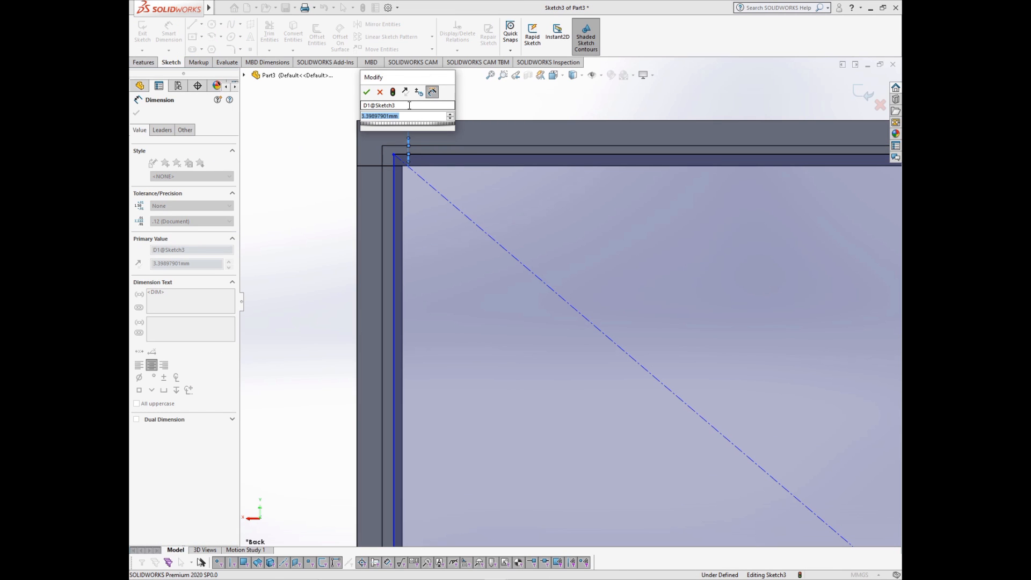
{"action": "type", "text": "0.5"}
{"action": "key", "text": "Return"}
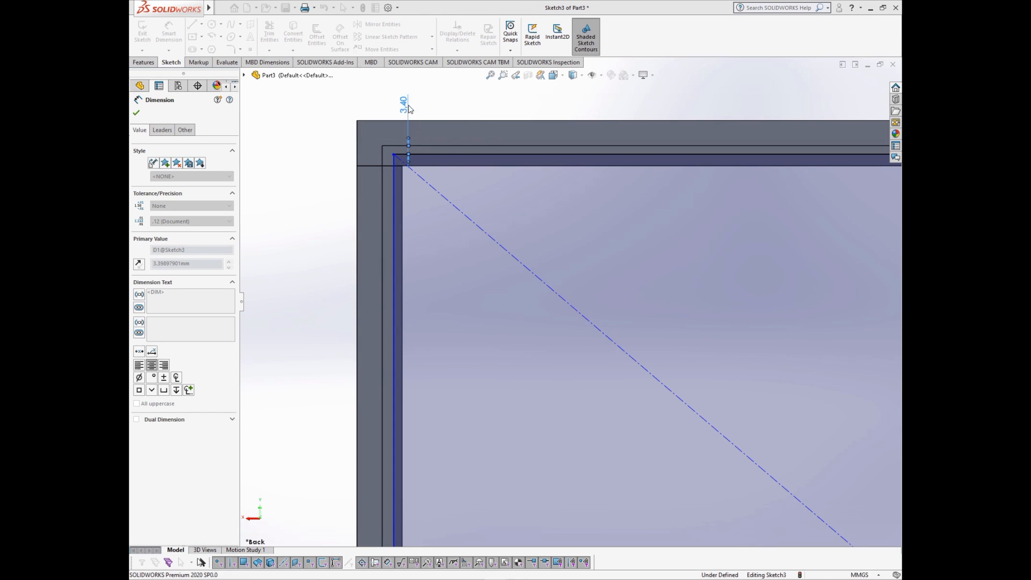
Step: Dimension the distance between the rectangle's left line and the recess's left edge to 0.5 mm
{"action": "left_click", "coordinate": [383, 177]}
{"action": "left_click", "coordinate": [383, 175]}
{"action": "left_click", "coordinate": [382, 94]}
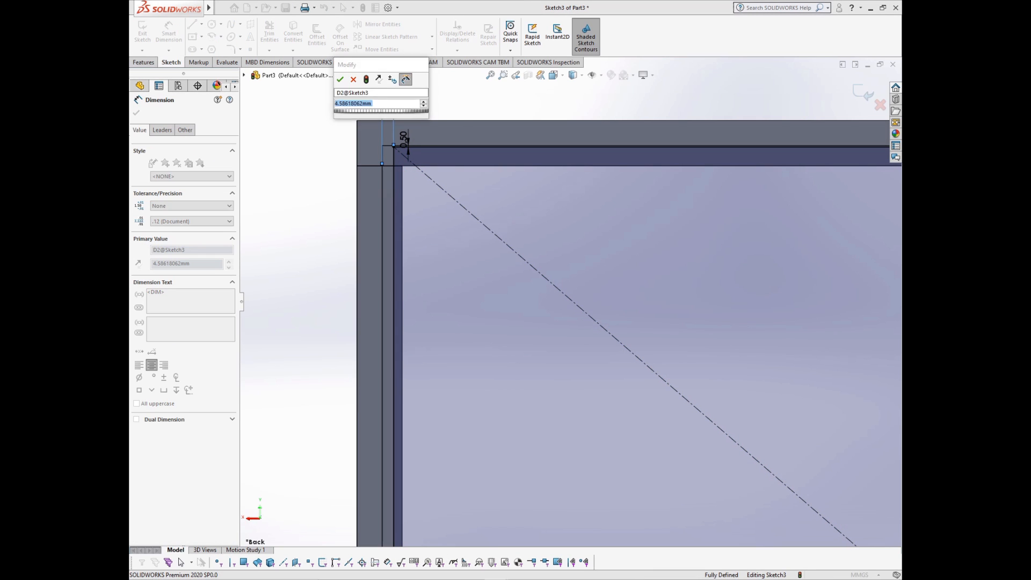
{"action": "type", "text": "0.5"}
{"action": "key", "text": "Return"}
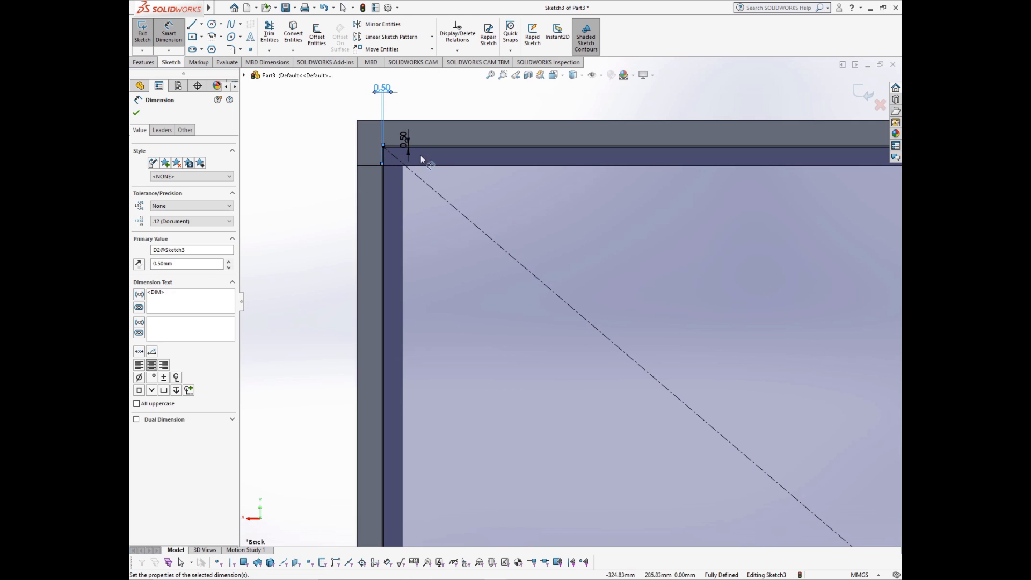
Step: Extrude the rectangle from the sketch plane as a Blind boss 6 mm thick, without merging it into the frame boards
{"action": "scroll", "coordinate": [446, 207], "scroll_direction": "up", "scroll_amount": 3}
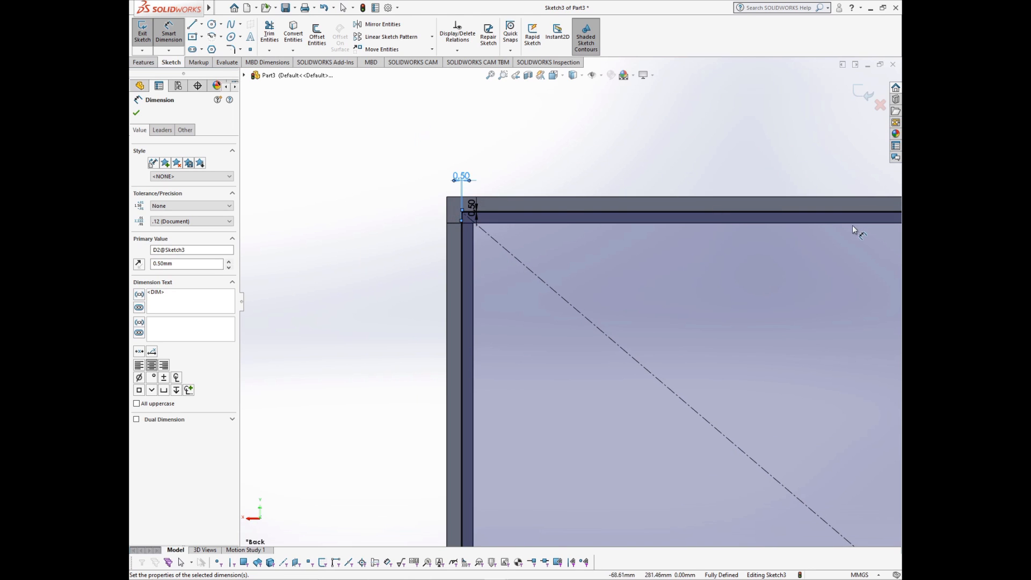
{"action": "scroll", "coordinate": [494, 221], "scroll_direction": "up", "scroll_amount": 1}
{"action": "scroll", "coordinate": [565, 394], "scroll_direction": "up", "scroll_amount": 6}
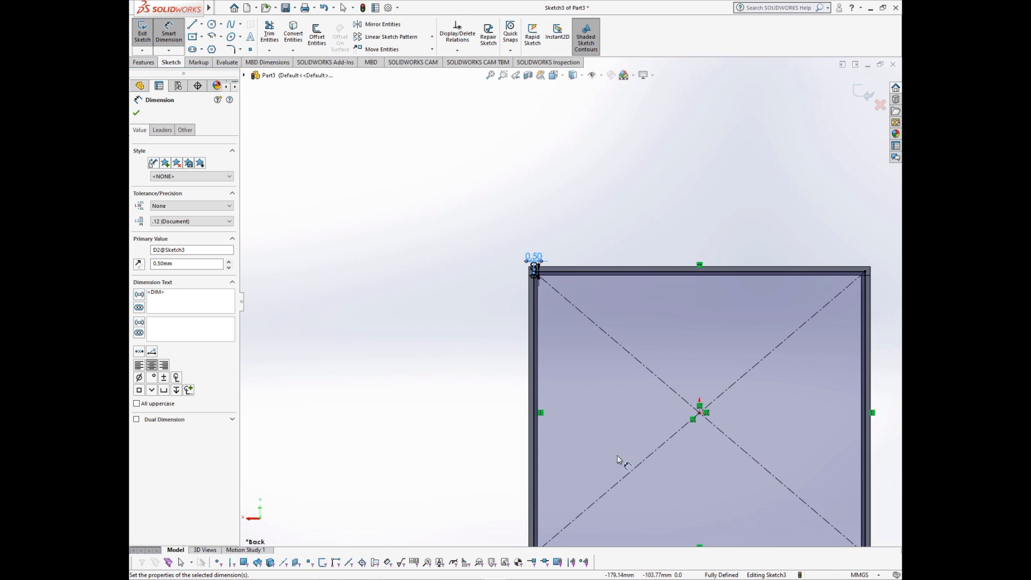
{"action": "scroll", "coordinate": [686, 414], "scroll_direction": "down", "scroll_amount": 3}
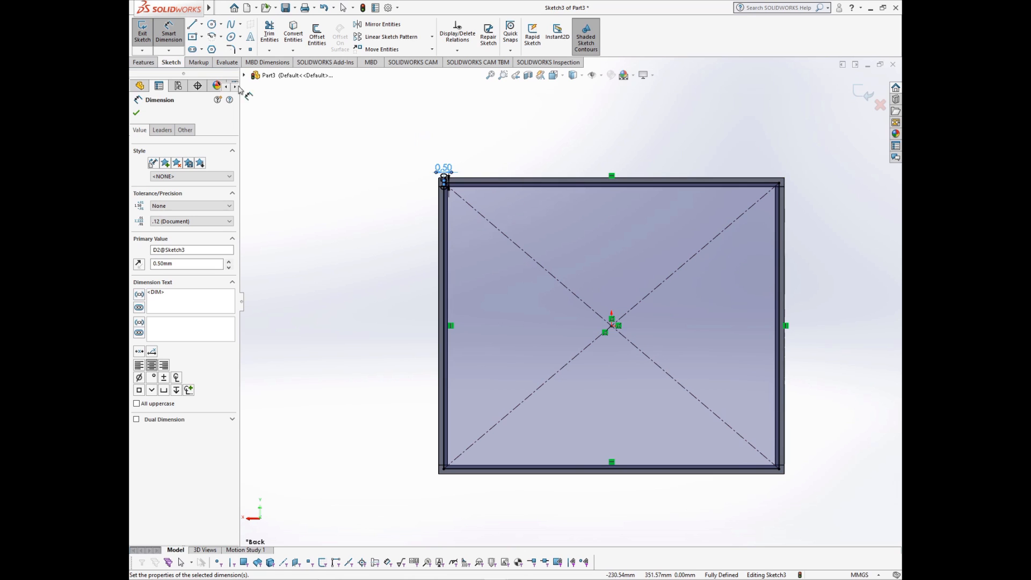
{"action": "left_click", "coordinate": [153, 63]}
{"action": "left_click", "coordinate": [148, 27]}
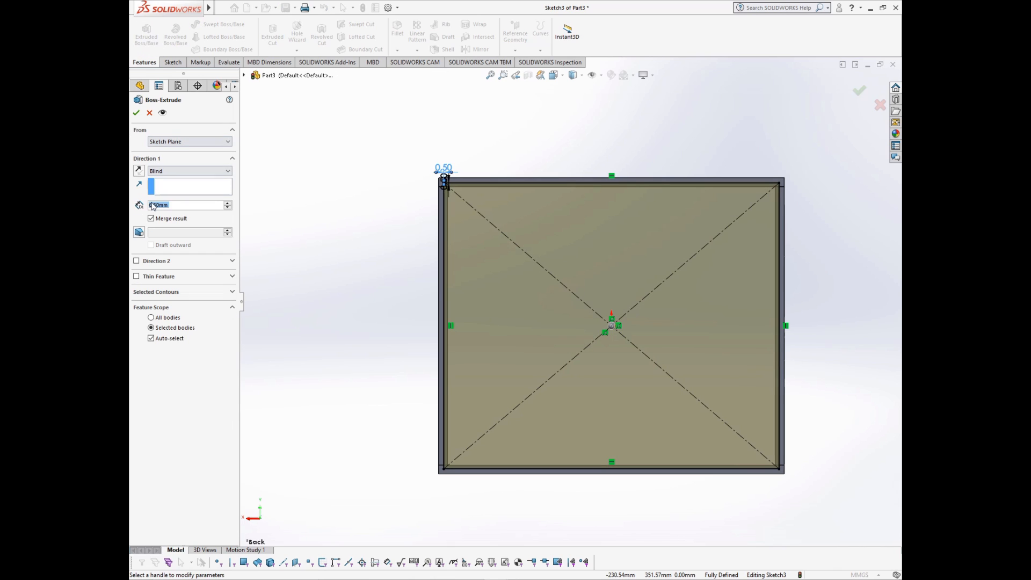
{"action": "type", "text": "6"}
{"action": "key", "text": "Return"}
{"action": "left_click", "coordinate": [151, 220]}
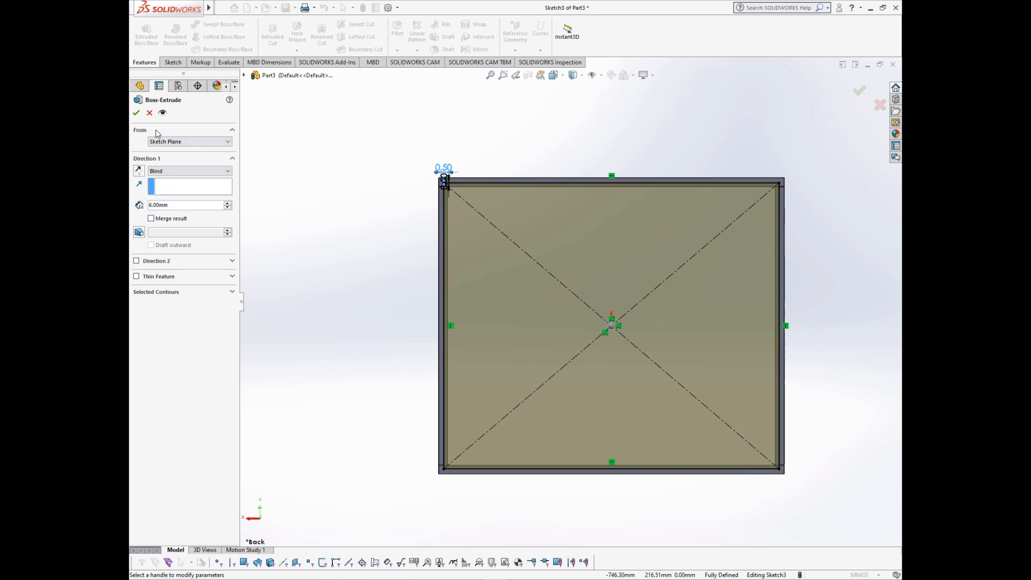
{"action": "left_click", "coordinate": [137, 113]}
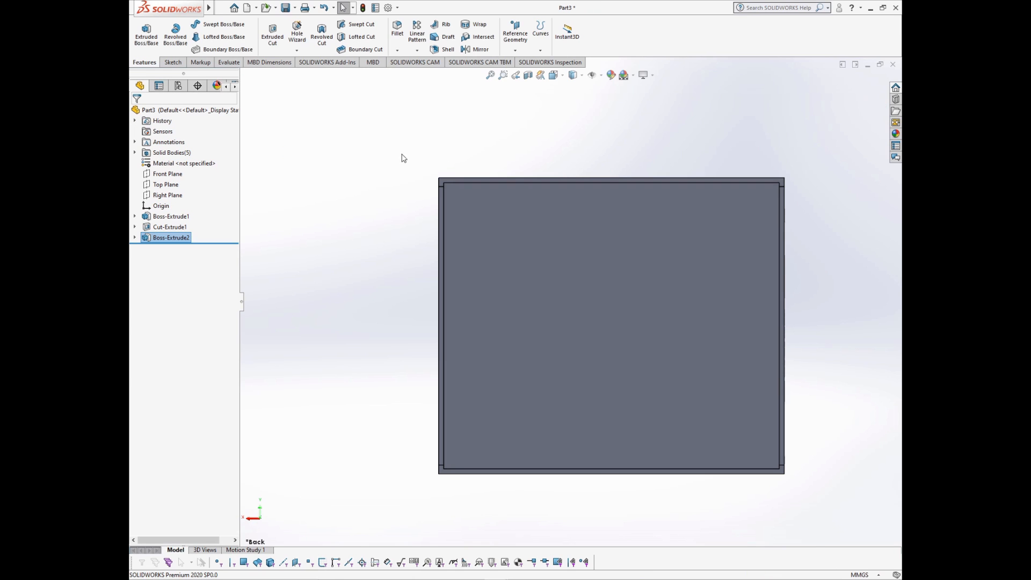
Step: Examine the closed cabinet in an isometric view, checking the upper board, the side board and the joint between them
{"action": "key", "text": "ctrl+7"}
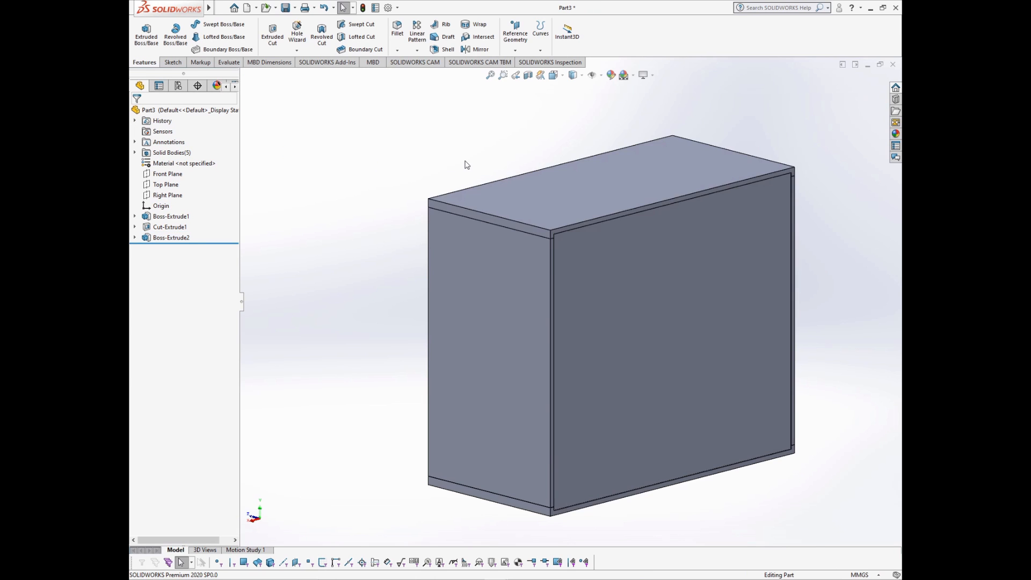
{"action": "left_click", "coordinate": [479, 253]}
{"action": "left_click", "coordinate": [467, 280]}
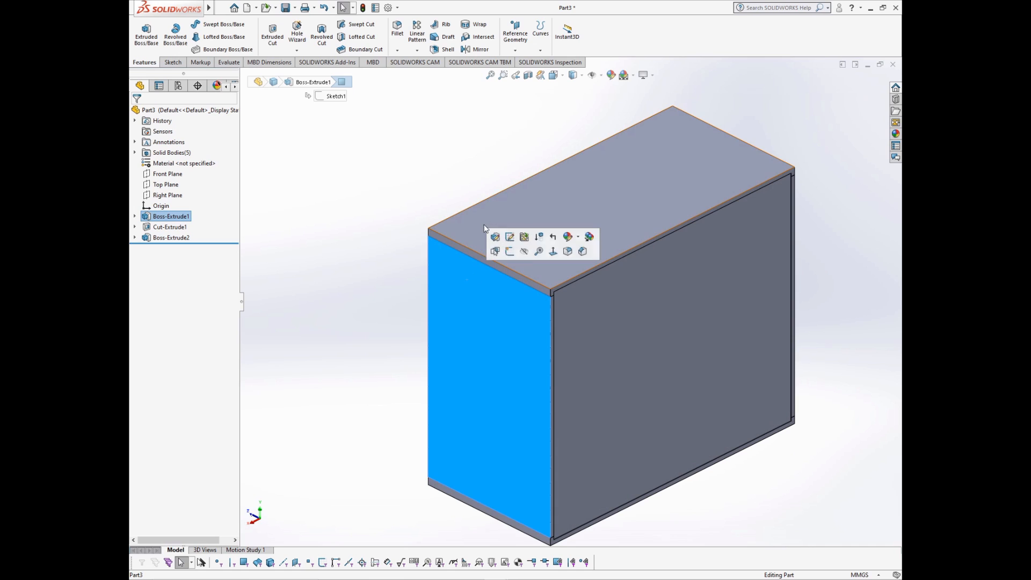
{"action": "left_click", "coordinate": [488, 217]}
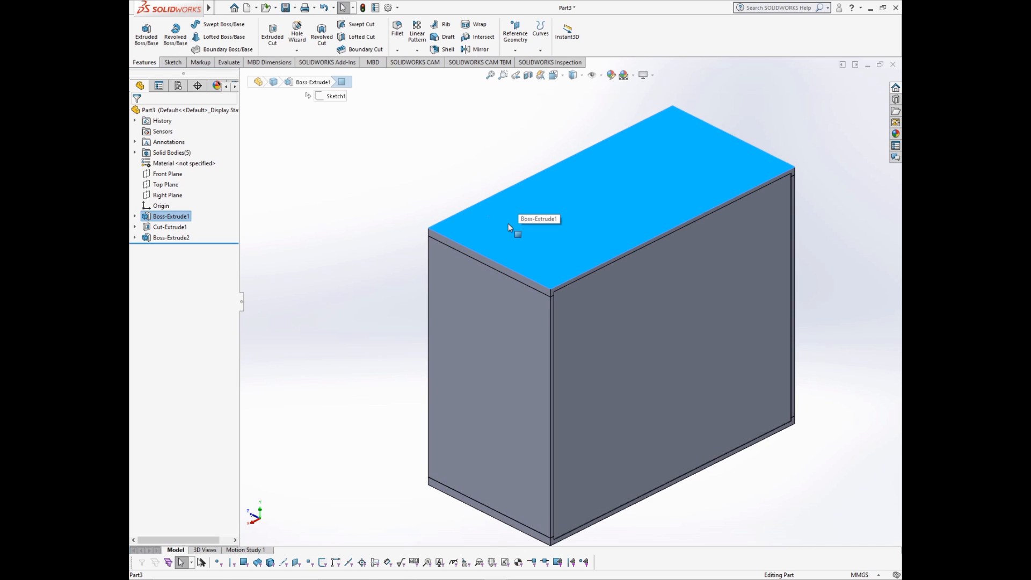
{"action": "left_click", "coordinate": [435, 177]}
{"action": "left_click", "coordinate": [449, 262]}
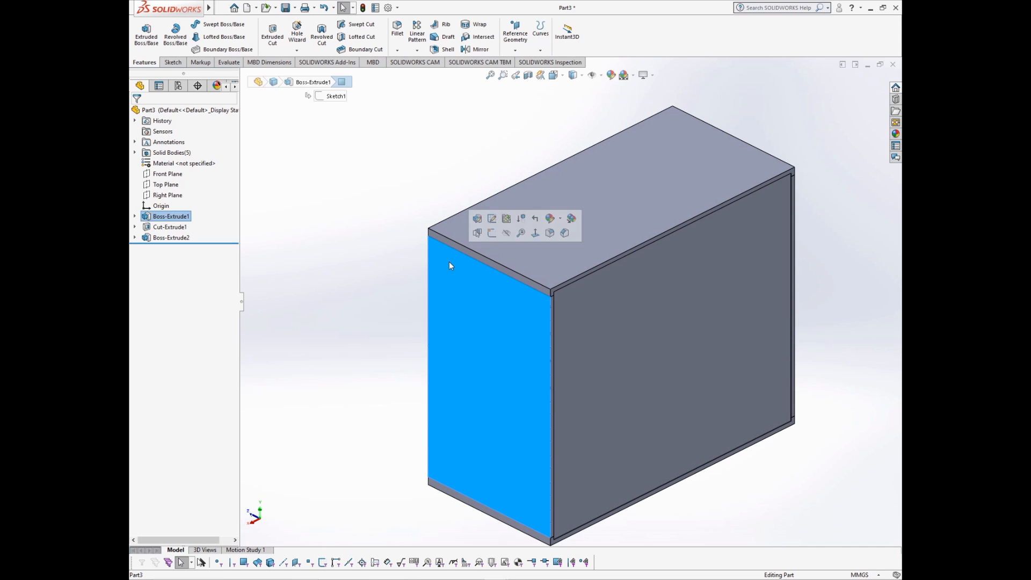
{"action": "scroll", "coordinate": [386, 237], "scroll_direction": "down", "scroll_amount": 3}
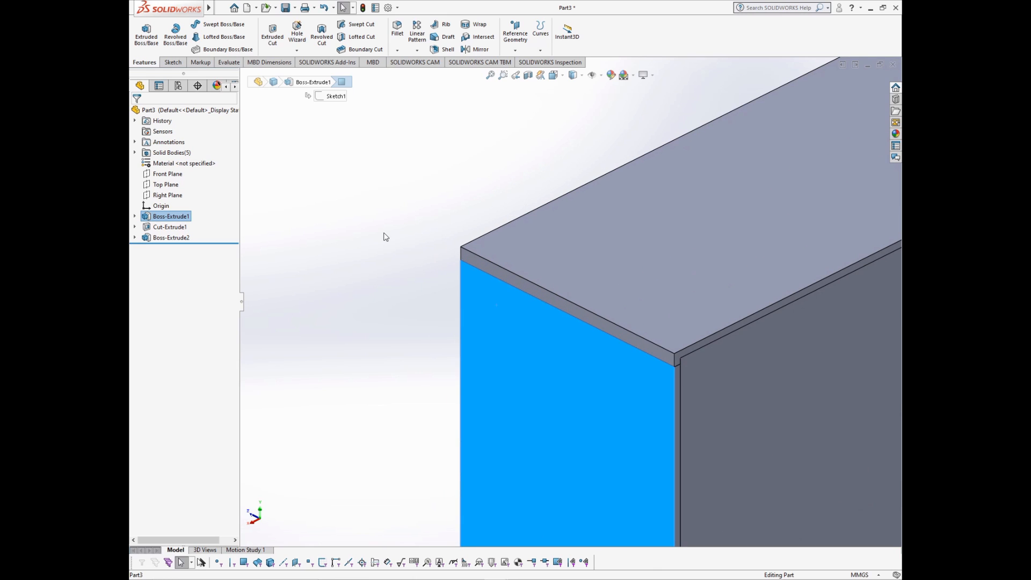
{"action": "key", "text": "Escape"}
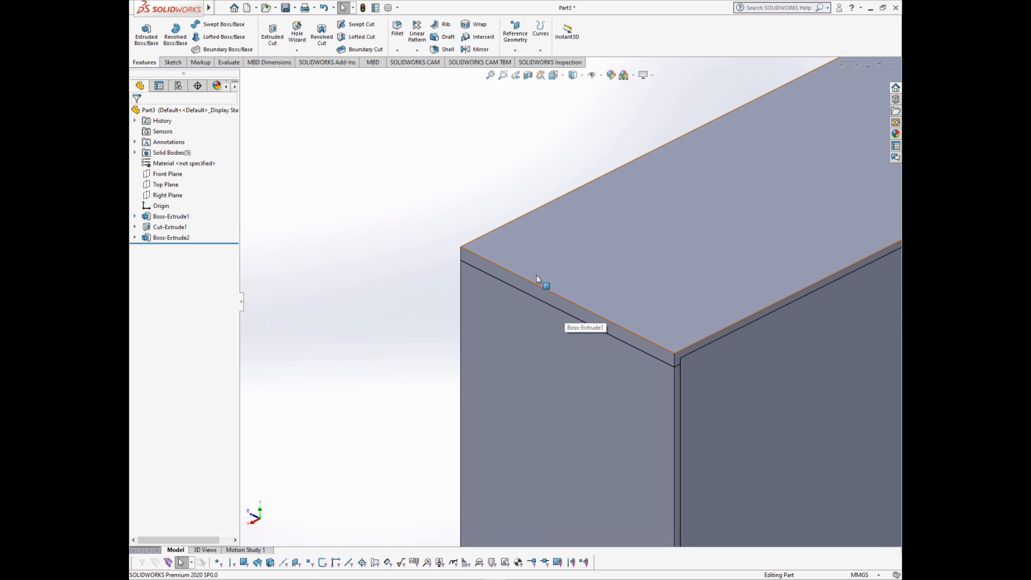
{"action": "scroll", "coordinate": [517, 234], "scroll_direction": "up", "scroll_amount": 2}
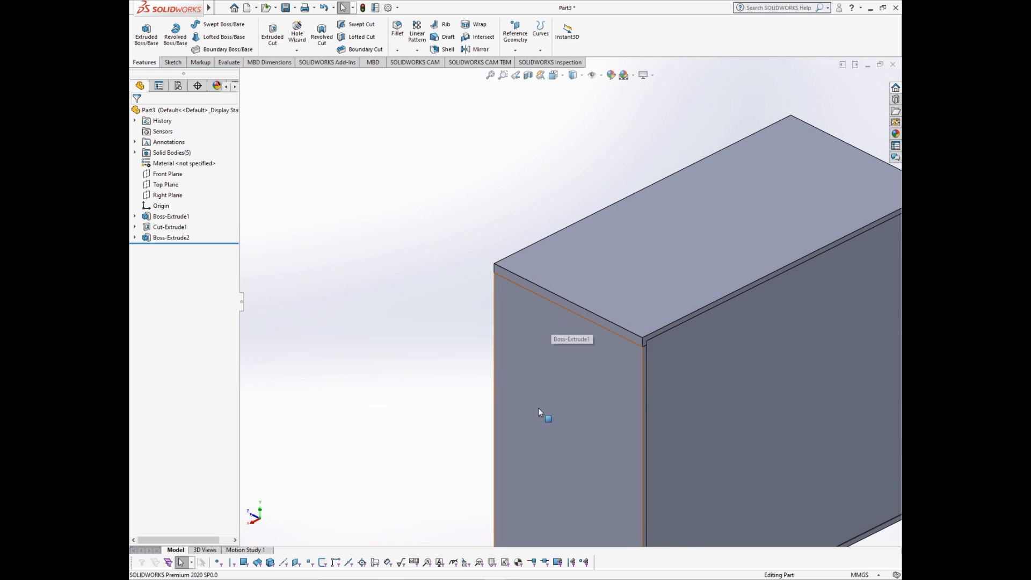
{"action": "left_click", "coordinate": [598, 287]}
{"action": "left_click", "coordinate": [555, 348]}
{"action": "scroll", "coordinate": [516, 341], "scroll_direction": "up", "scroll_amount": 4}
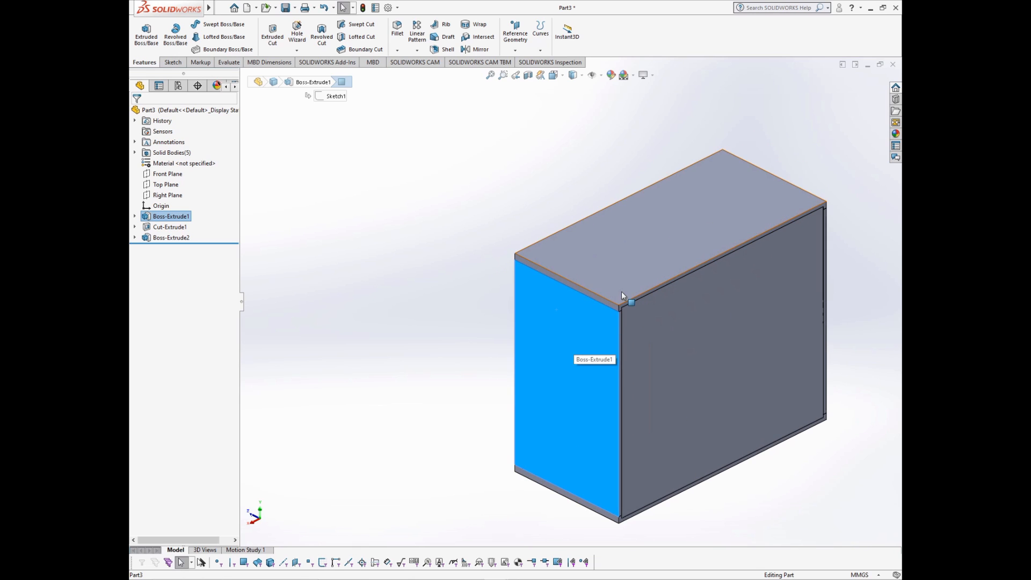
{"action": "left_click", "coordinate": [538, 186]}
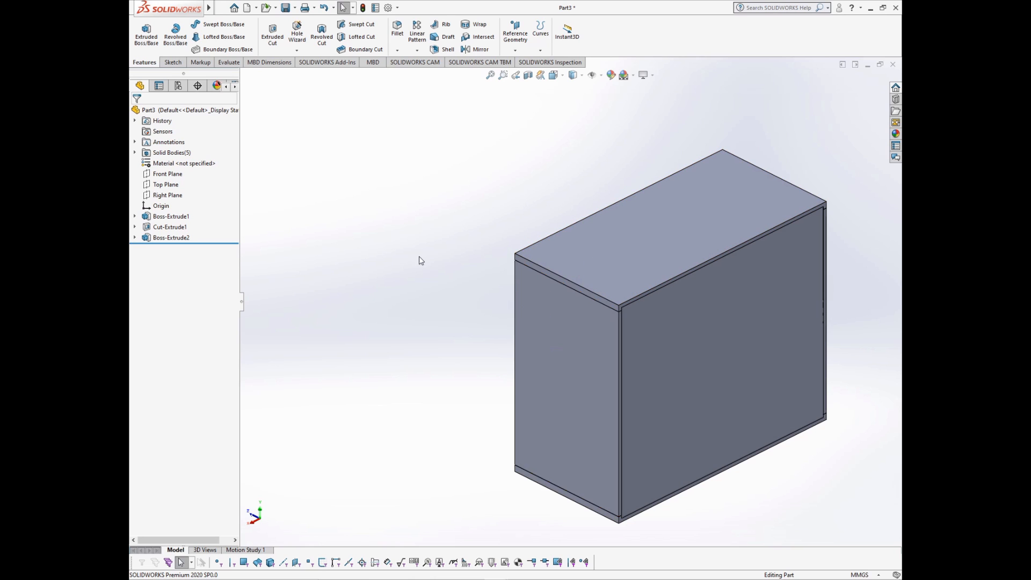
Step: Examine the clearance gap between the back panel and the recess walls at the upper corner from several angles
{"action": "scroll", "coordinate": [612, 304], "scroll_direction": "down", "scroll_amount": 6}
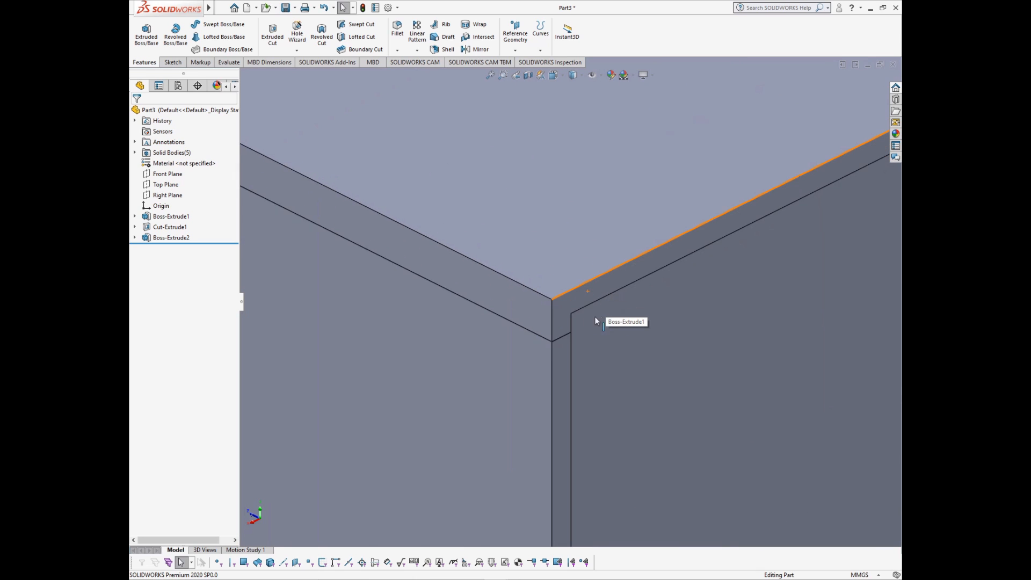
{"action": "scroll", "coordinate": [564, 321], "scroll_direction": "down", "scroll_amount": 8}
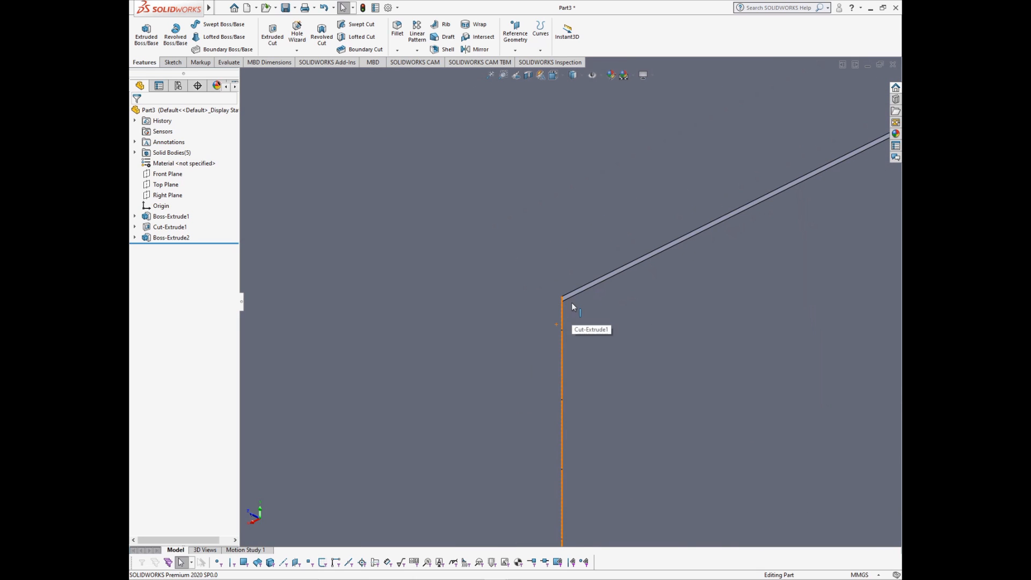
{"action": "key", "text": "Left"}
{"action": "key", "text": "Left"}
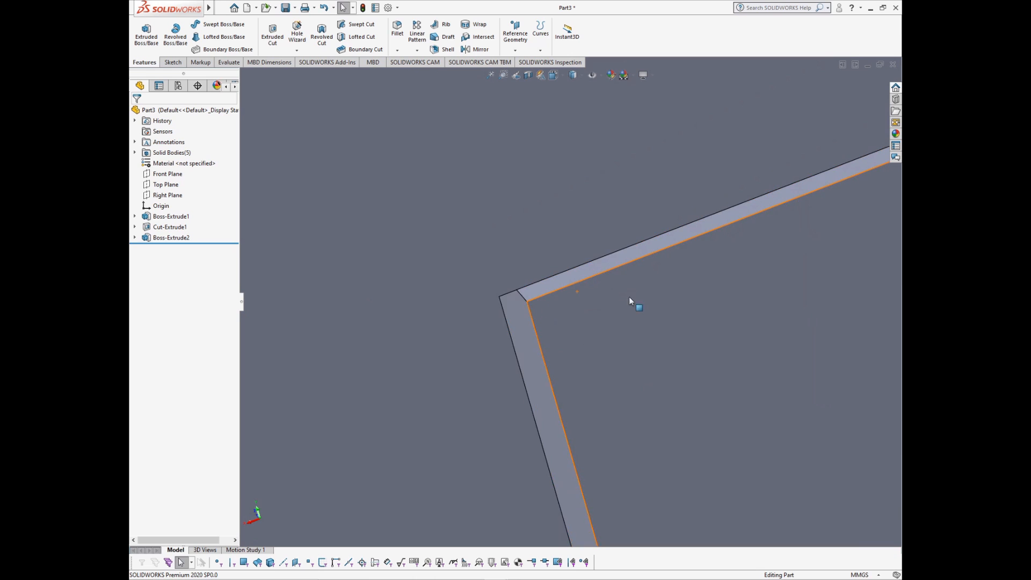
{"action": "middle_click_drag", "start_coordinate": [527, 318], "coordinate": [572, 300]}
{"action": "scroll", "coordinate": [547, 275], "scroll_direction": "up", "scroll_amount": 1}
{"action": "scroll", "coordinate": [556, 264], "scroll_direction": "down", "scroll_amount": 1}
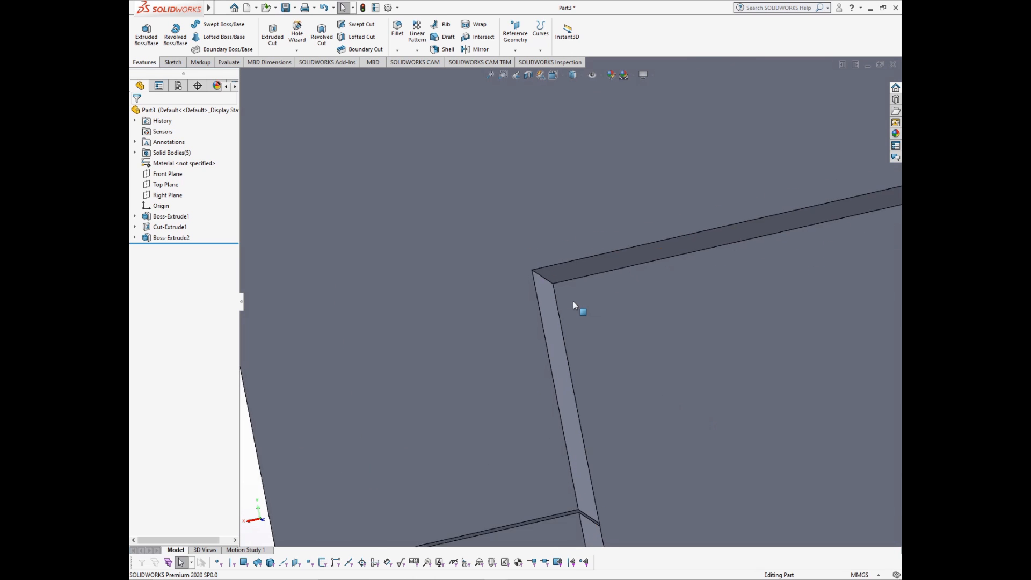
Step: Examine the cabinet in an isometric view, comparing its front edge faces with the Front, Top and Right planes as possible sketch planes
{"action": "scroll", "coordinate": [572, 301], "scroll_direction": "up", "scroll_amount": 7}
{"action": "scroll", "coordinate": [573, 300], "scroll_direction": "up", "scroll_amount": 1}
{"action": "middle_click_drag", "start_coordinate": [578, 345], "coordinate": [582, 344]}
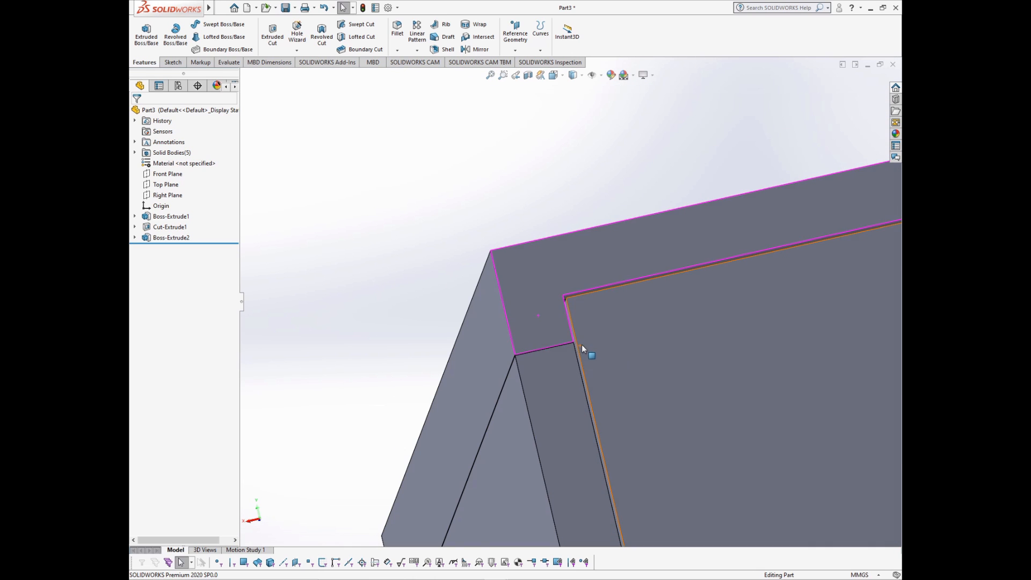
{"action": "key", "text": "ctrl+7"}
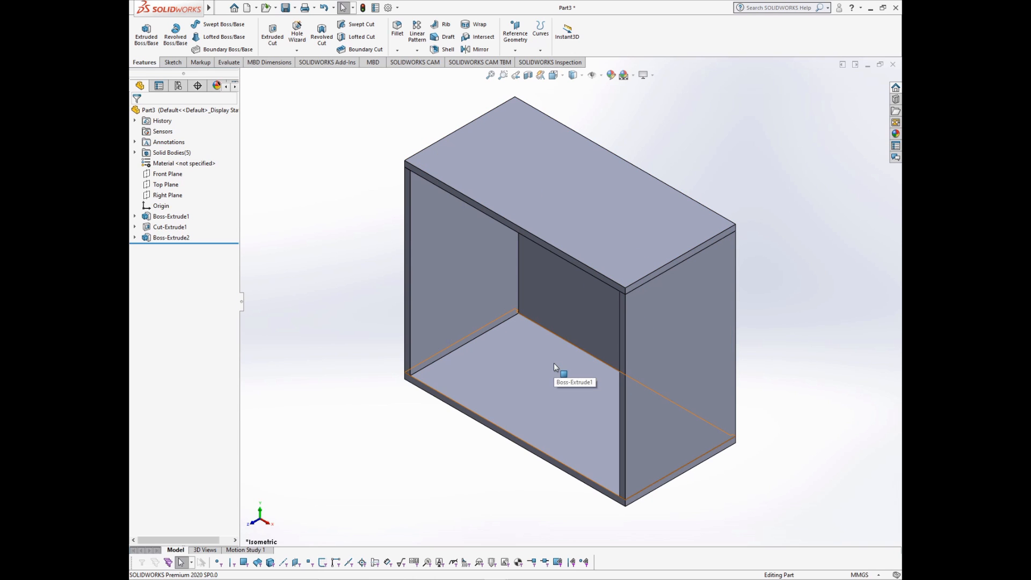
{"action": "left_click", "coordinate": [407, 182]}
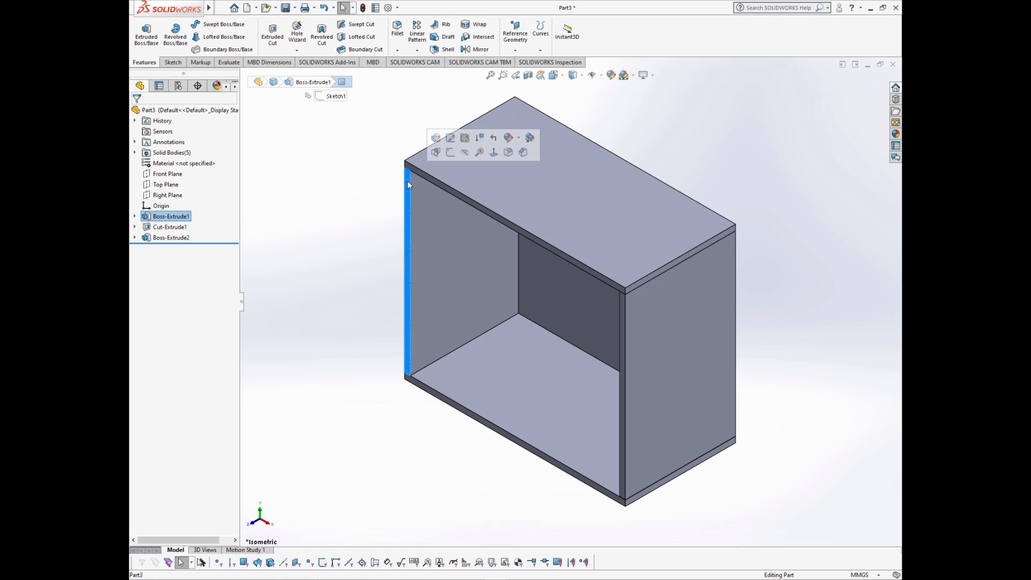
{"action": "left_click", "coordinate": [398, 159]}
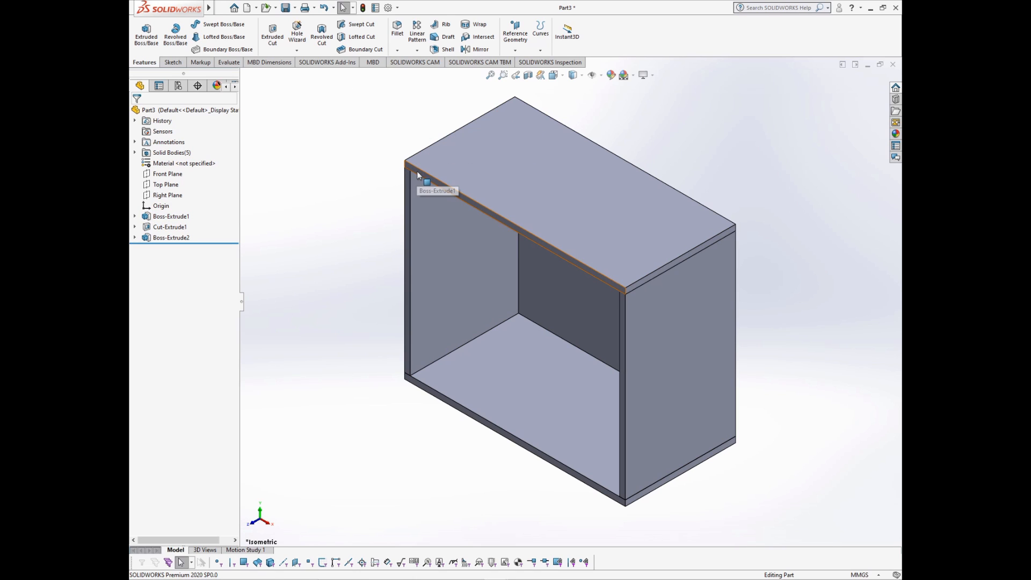
{"action": "left_click", "coordinate": [169, 176]}
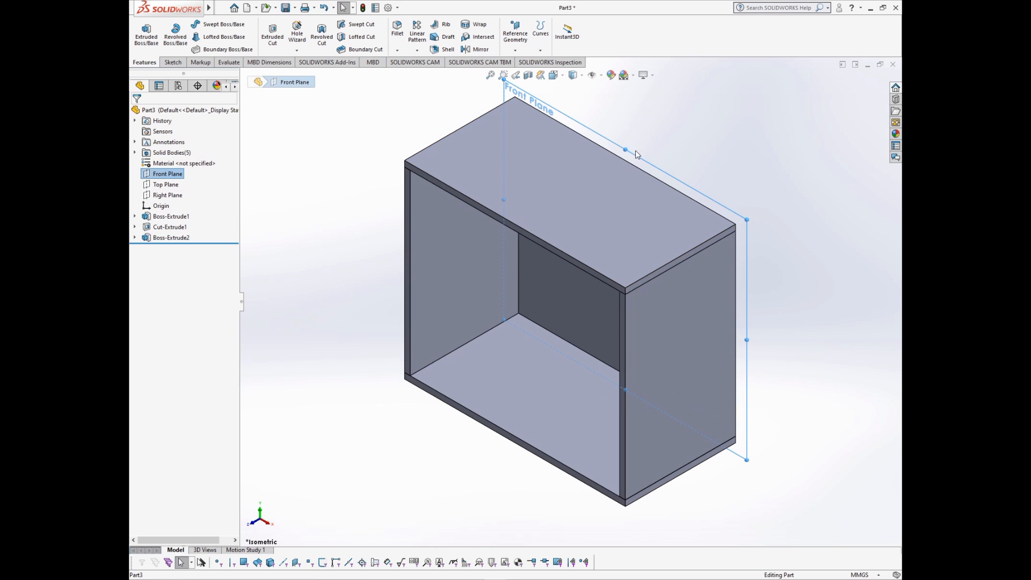
{"action": "left_click", "coordinate": [162, 186]}
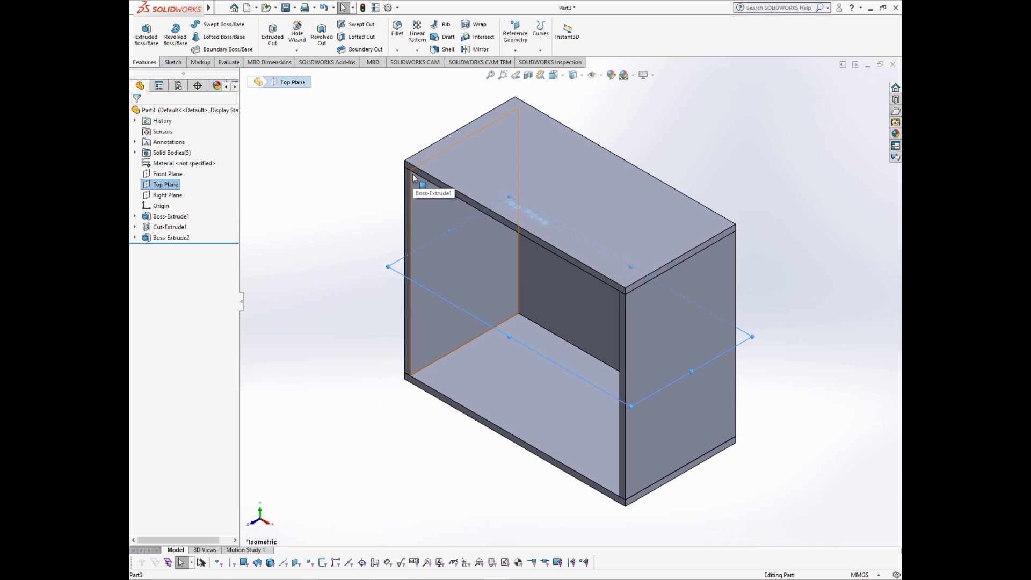
{"action": "left_click", "coordinate": [169, 198]}
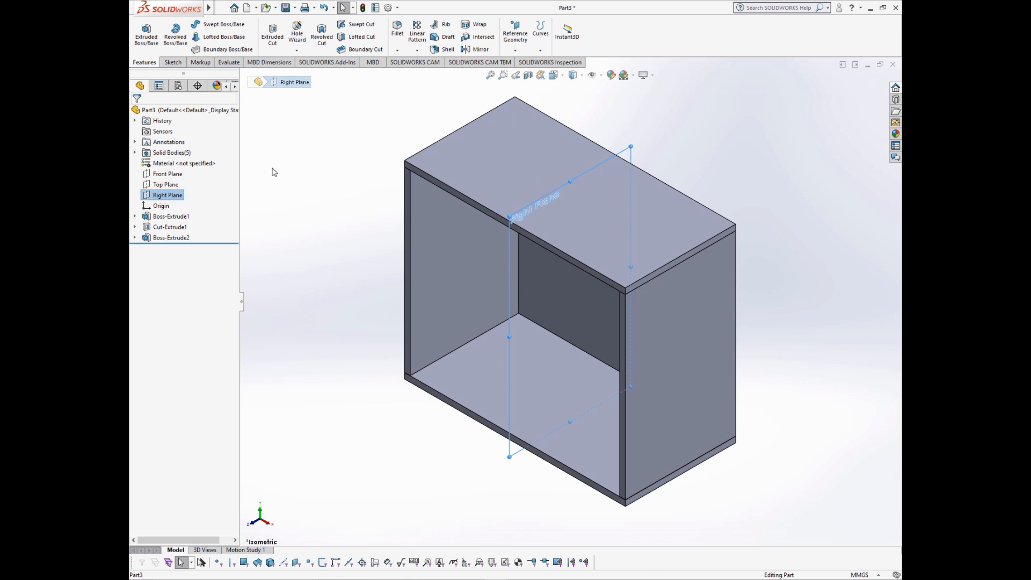
{"action": "left_click", "coordinate": [260, 198]}
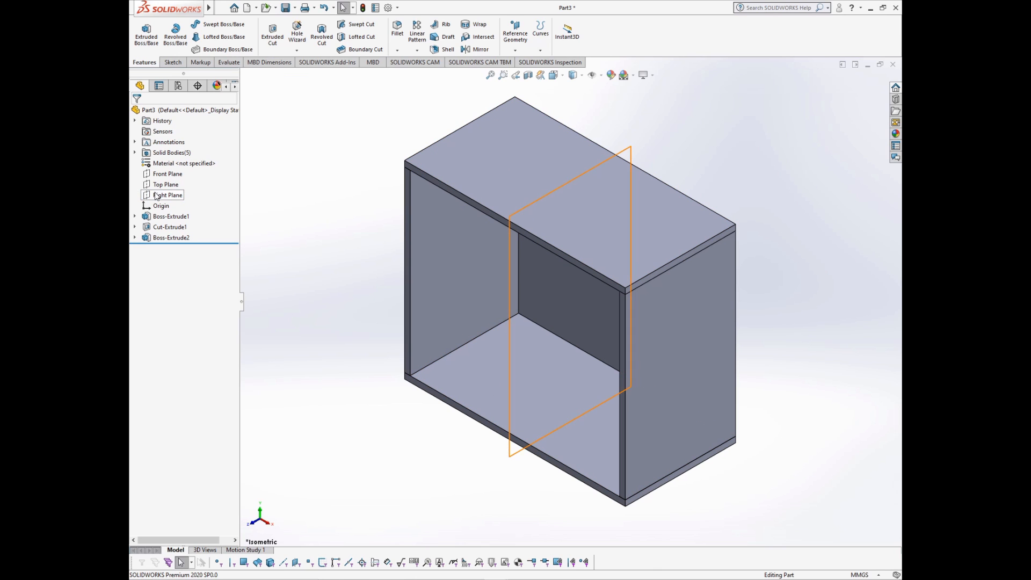
Step: Start a sketch on the upper board's front face and draw a vertical centerline from its upper edge's midpoint to the cabinet's lower edge
{"action": "left_click", "coordinate": [432, 181]}
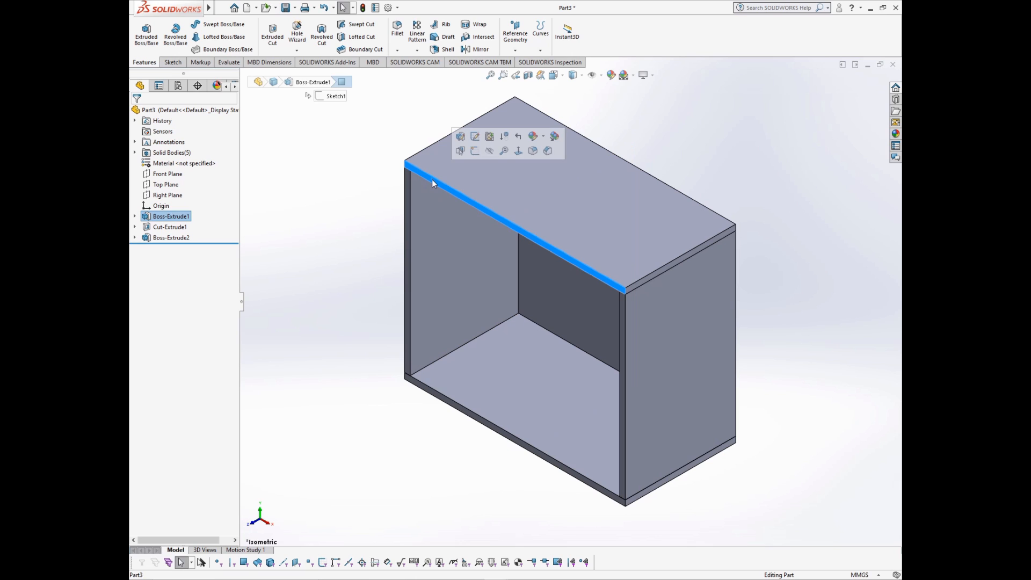
{"action": "left_click", "coordinate": [475, 152]}
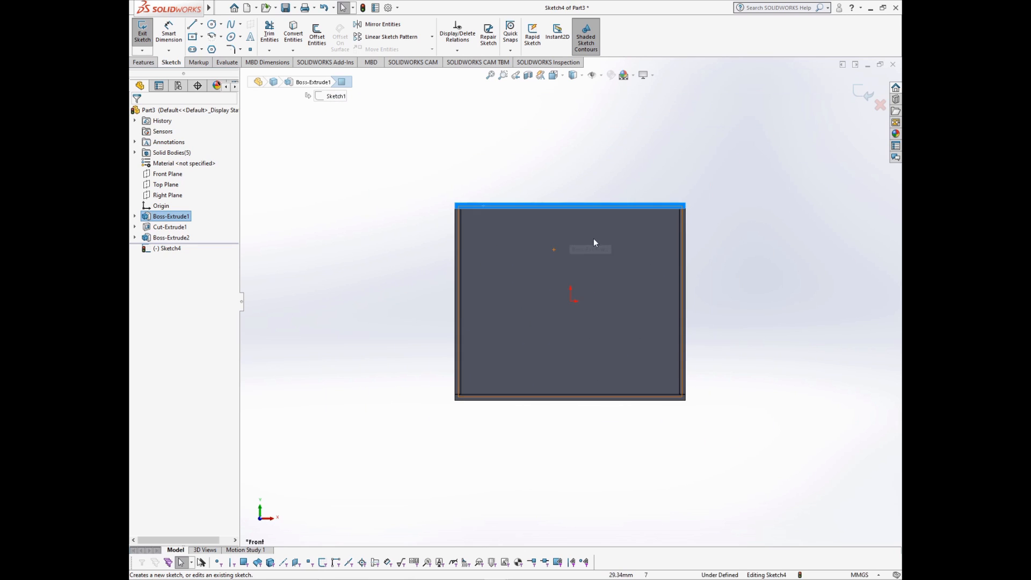
{"action": "left_click", "coordinate": [201, 24]}
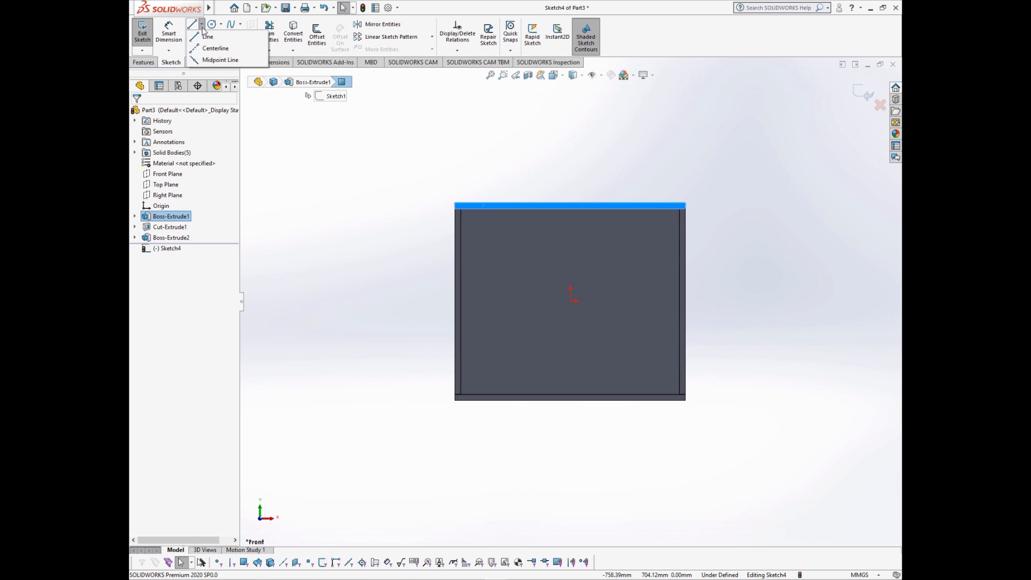
{"action": "left_click", "coordinate": [210, 52]}
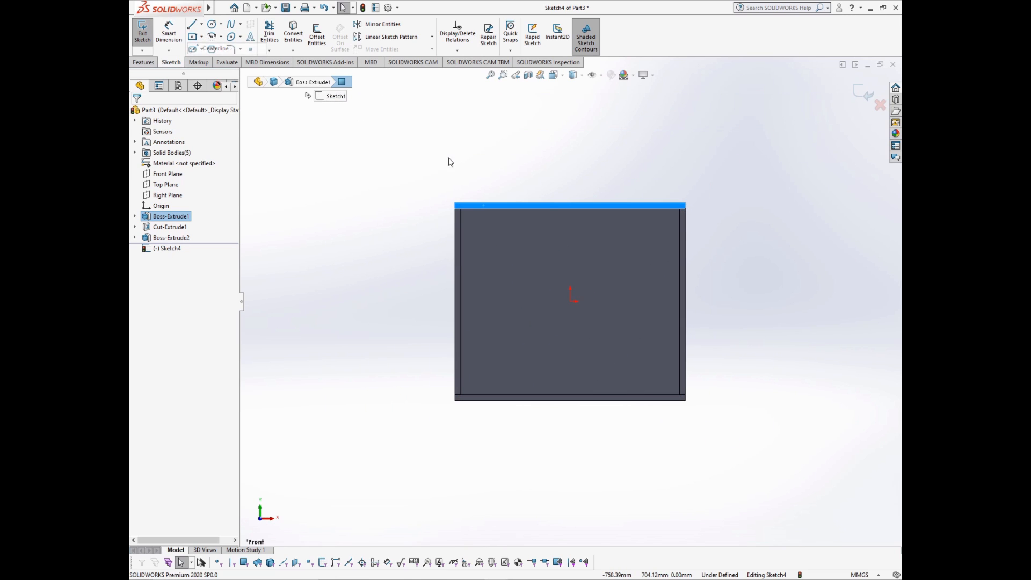
{"action": "left_click", "coordinate": [570, 202]}
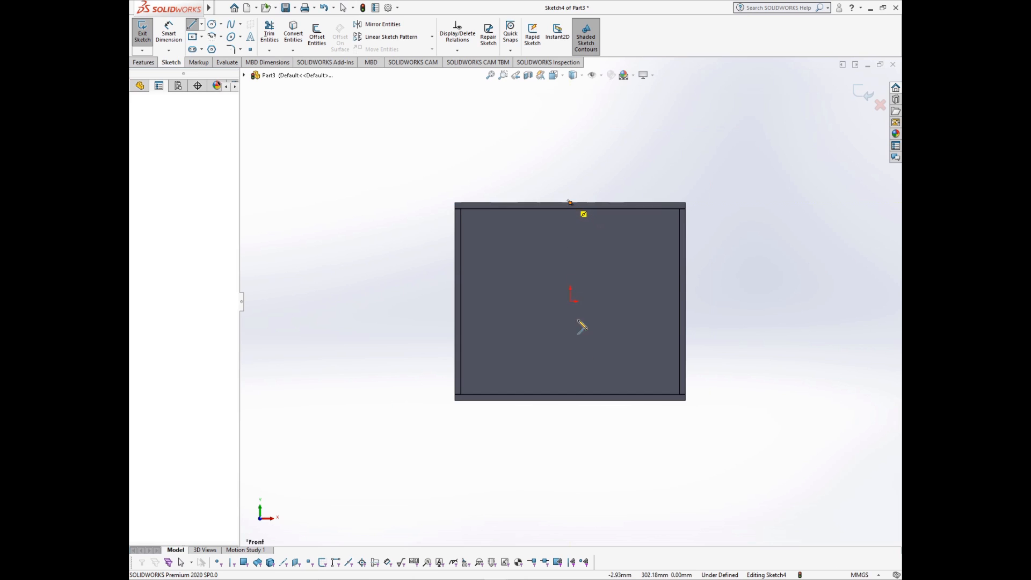
{"action": "left_click", "coordinate": [570, 398]}
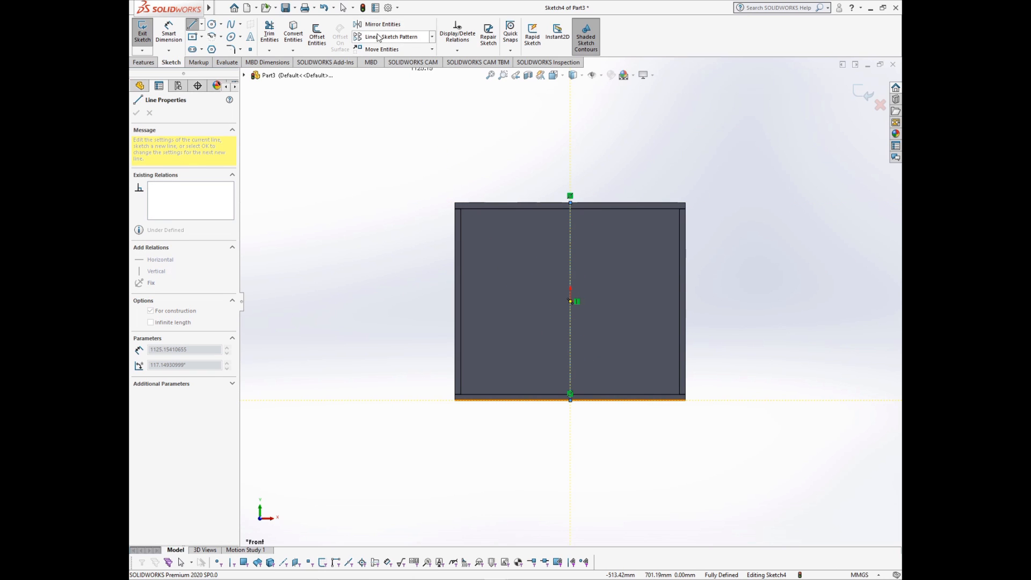
Step: Sketch a corner rectangle about 330 × 585 mm over the cabinet's left half, between the centerline and the outer left edge
{"action": "left_click", "coordinate": [203, 38]}
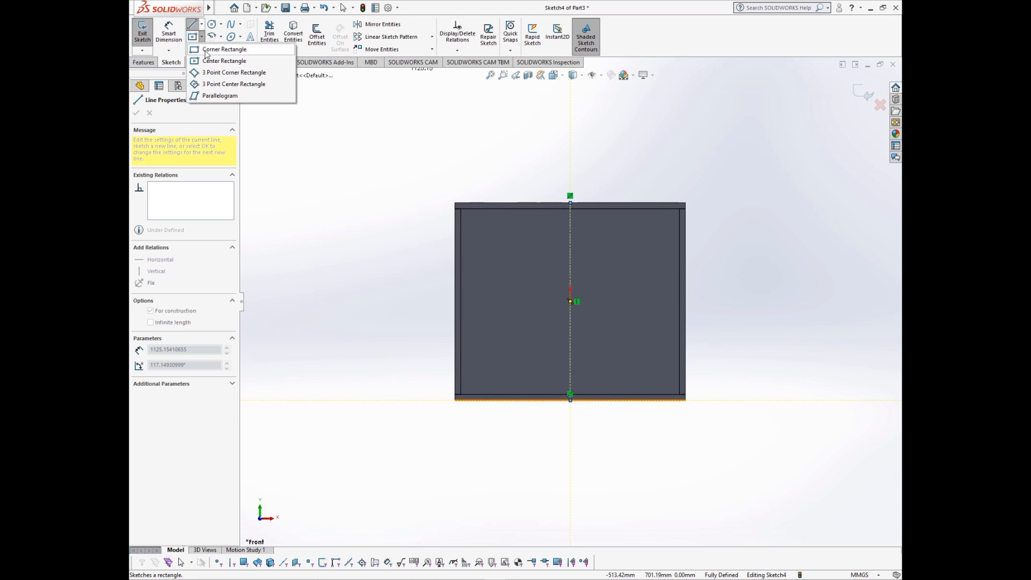
{"action": "left_click", "coordinate": [206, 50]}
{"action": "scroll", "coordinate": [566, 212], "scroll_direction": "down", "scroll_amount": 3}
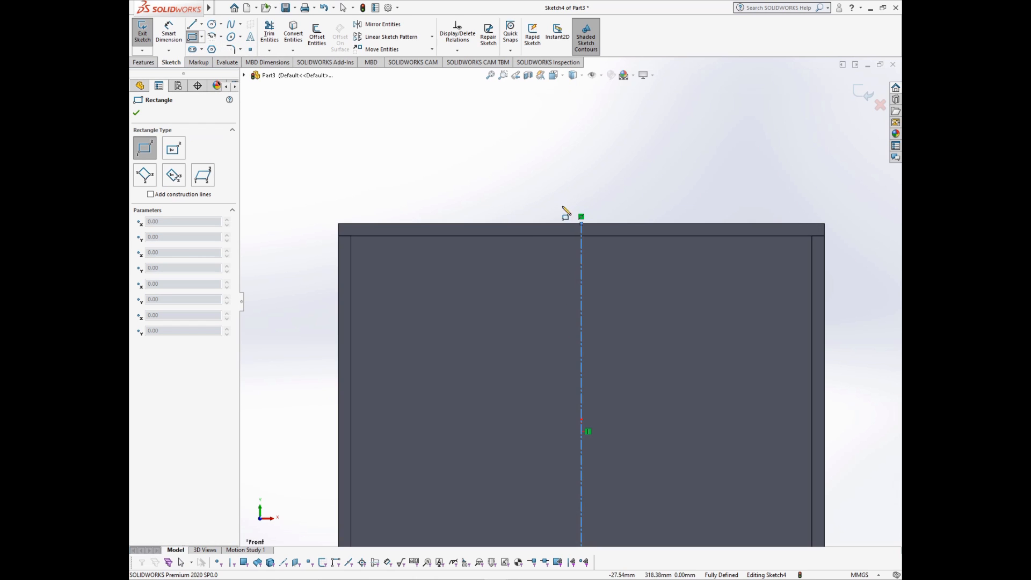
{"action": "left_click", "coordinate": [575, 230]}
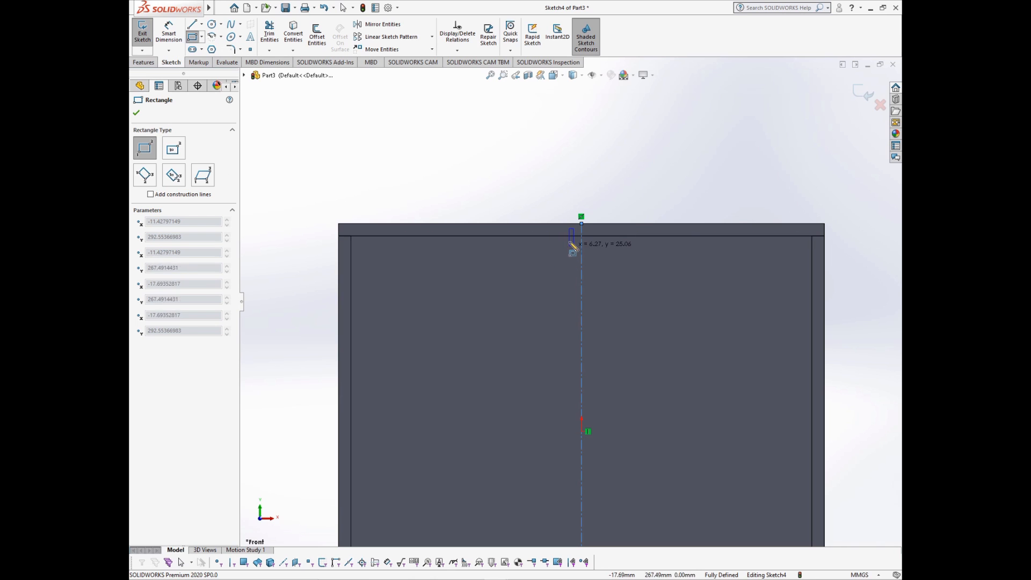
{"action": "scroll", "coordinate": [561, 279], "scroll_direction": "up", "scroll_amount": 4}
{"action": "scroll", "coordinate": [491, 421], "scroll_direction": "down", "scroll_amount": 5}
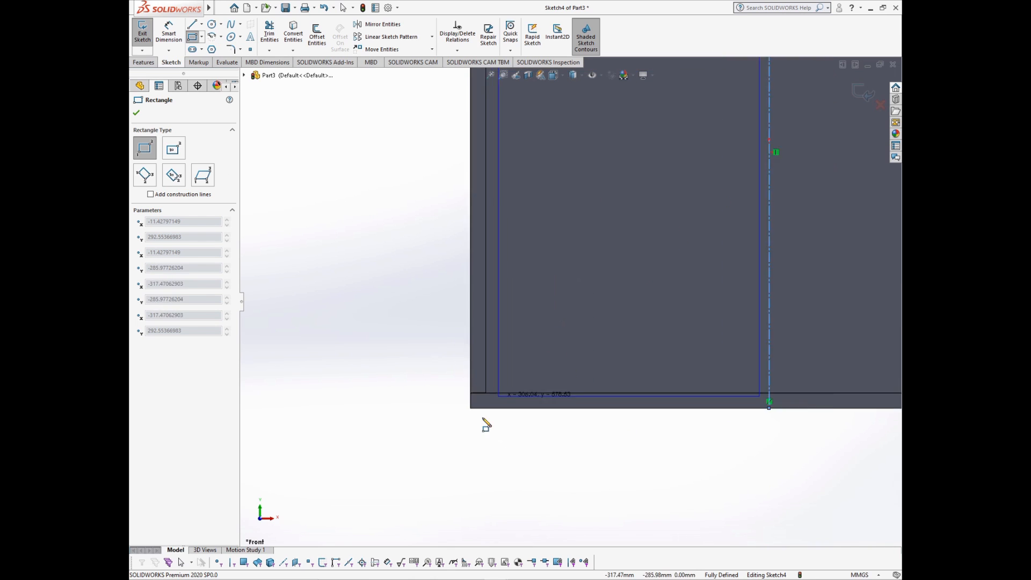
{"action": "left_click", "coordinate": [484, 399]}
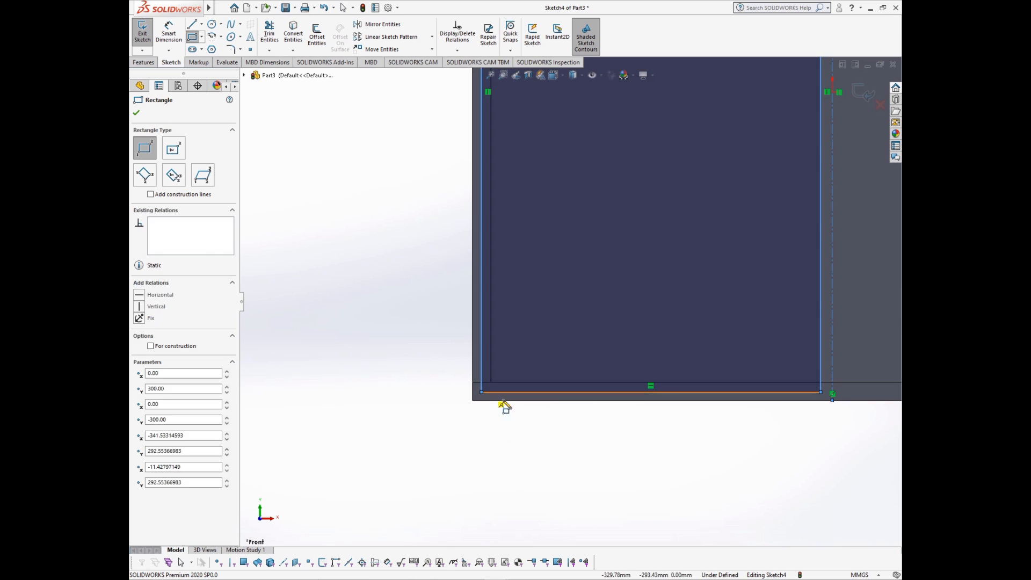
Step: Dimension the distance between the rectangle's left line and the cabinet's outer left edge to 3 mm
{"action": "right_click_drag", "start_coordinate": [384, 346], "coordinate": [378, 257]}
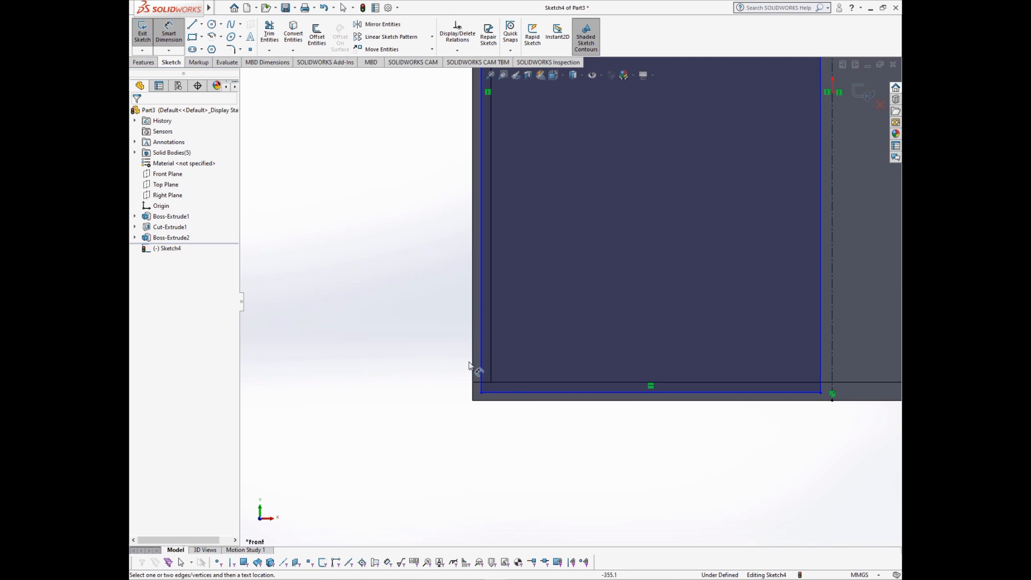
{"action": "left_click", "coordinate": [481, 346]}
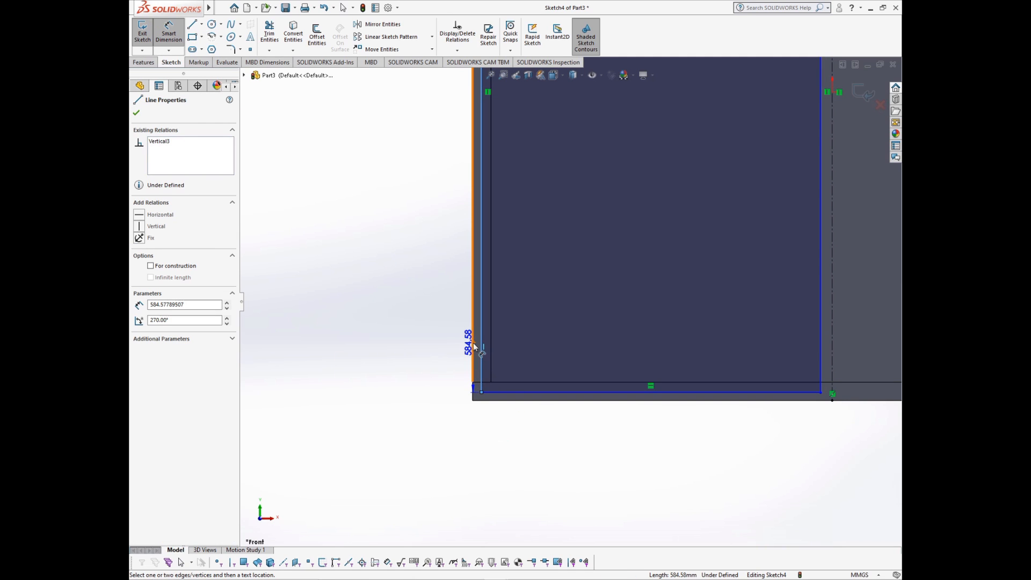
{"action": "left_click", "coordinate": [473, 345]}
{"action": "left_click", "coordinate": [414, 315]}
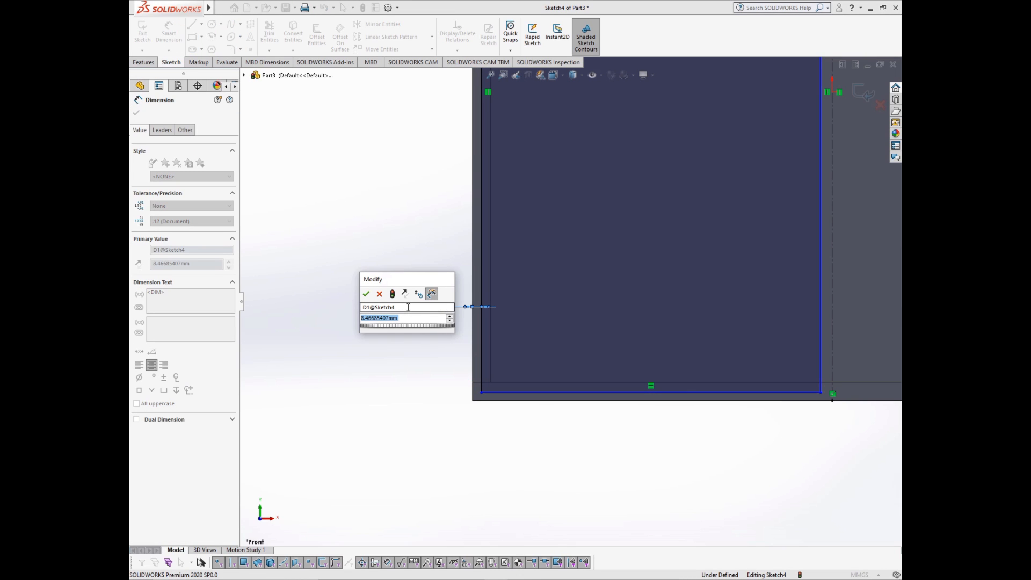
{"action": "type", "text": "3"}
{"action": "key", "text": "Return"}
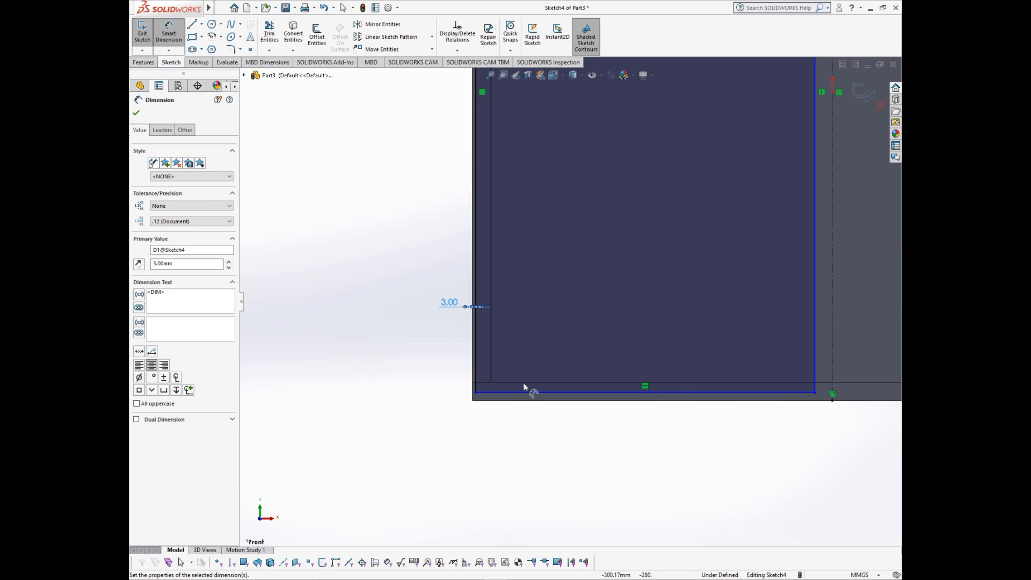
Step: Dimension the distance between the rectangle's lower line and the cabinet's lower edge to 3 mm
{"action": "left_click", "coordinate": [525, 393]}
{"action": "left_click", "coordinate": [525, 400]}
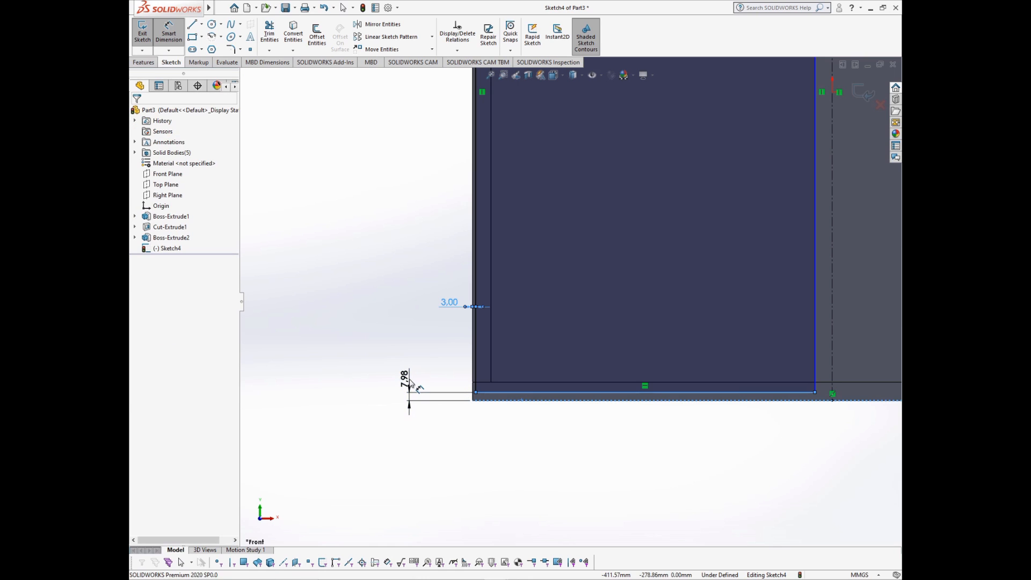
{"action": "left_click", "coordinate": [411, 383]}
{"action": "type", "text": "3"}
{"action": "key", "text": "Return"}
Step: Dimension the distance between the rectangle's upper line and the cabinet's upper edge to 3 mm
{"action": "key", "text": "f"}
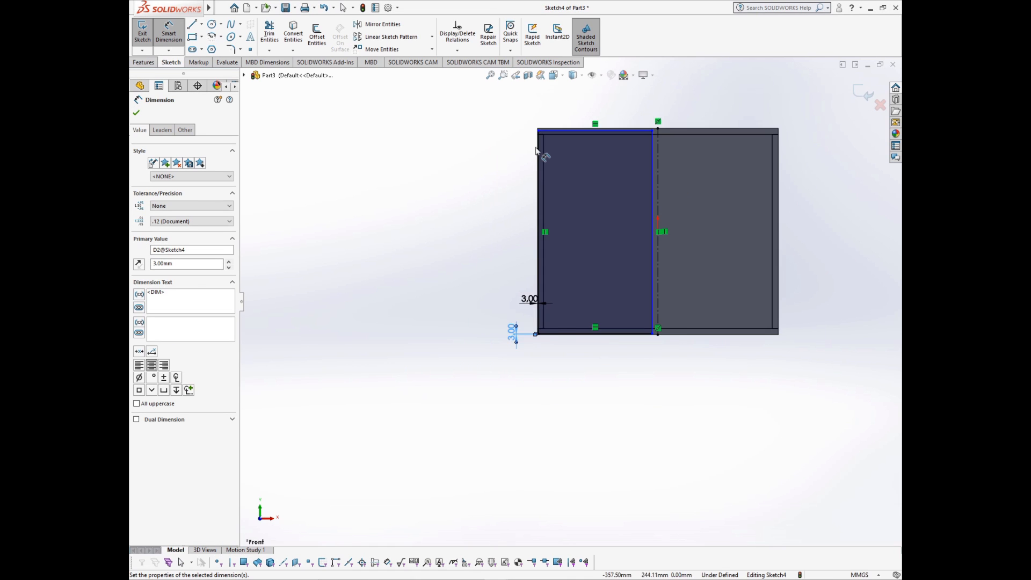
{"action": "scroll", "coordinate": [587, 168], "scroll_direction": "down", "scroll_amount": 3}
{"action": "left_click", "coordinate": [559, 246]}
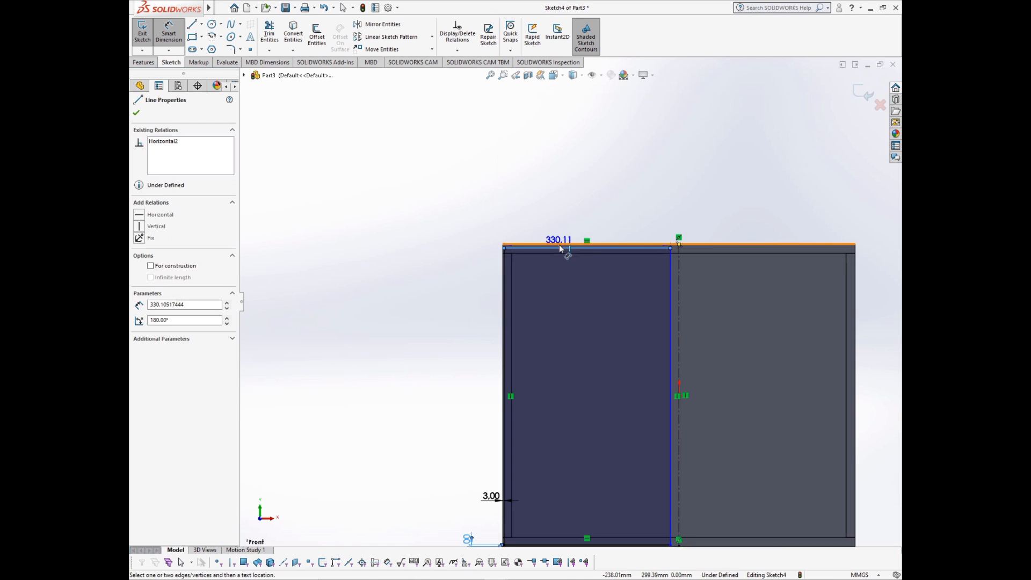
{"action": "left_click", "coordinate": [558, 245]}
{"action": "left_click", "coordinate": [556, 215]}
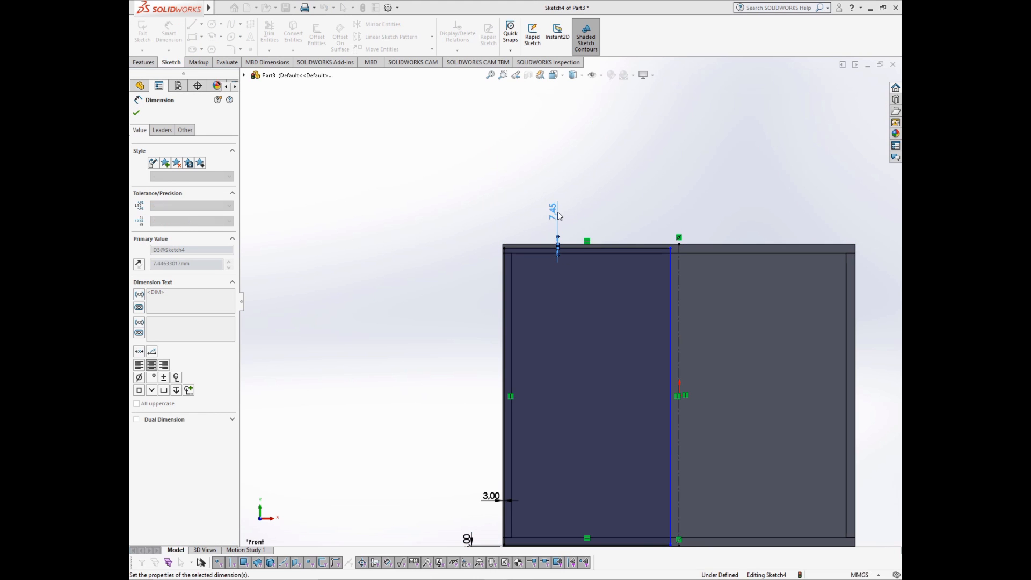
{"action": "left_click", "coordinate": [556, 230]}
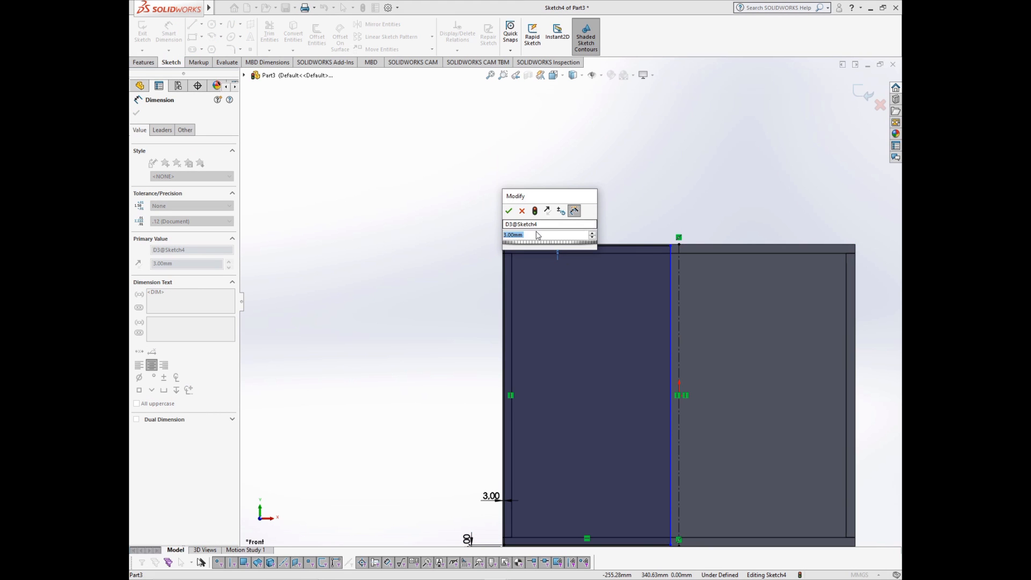
{"action": "left_click", "coordinate": [510, 212]}
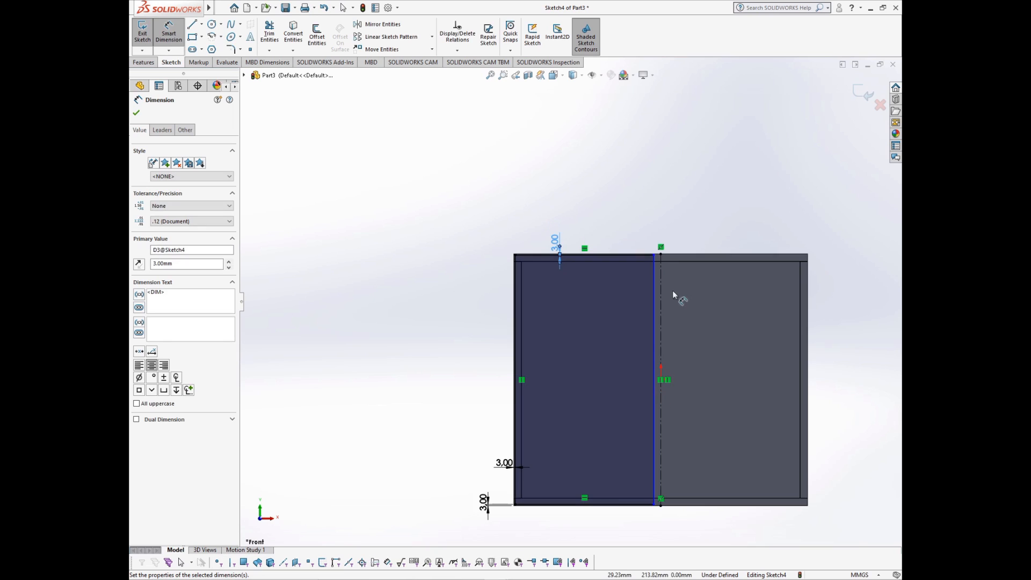
Step: Add a doubled dimension of 2 mm from the rectangle's right line across the centerline, then leave the dimension tool
{"action": "scroll", "coordinate": [647, 271], "scroll_direction": "down", "scroll_amount": 4}
{"action": "left_click", "coordinate": [641, 279]}
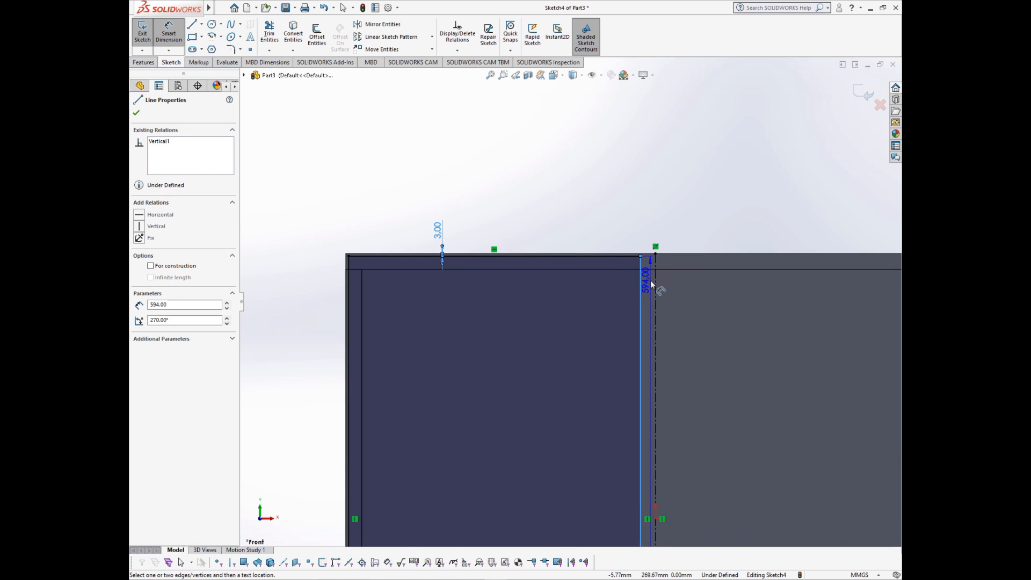
{"action": "left_click", "coordinate": [655, 285]}
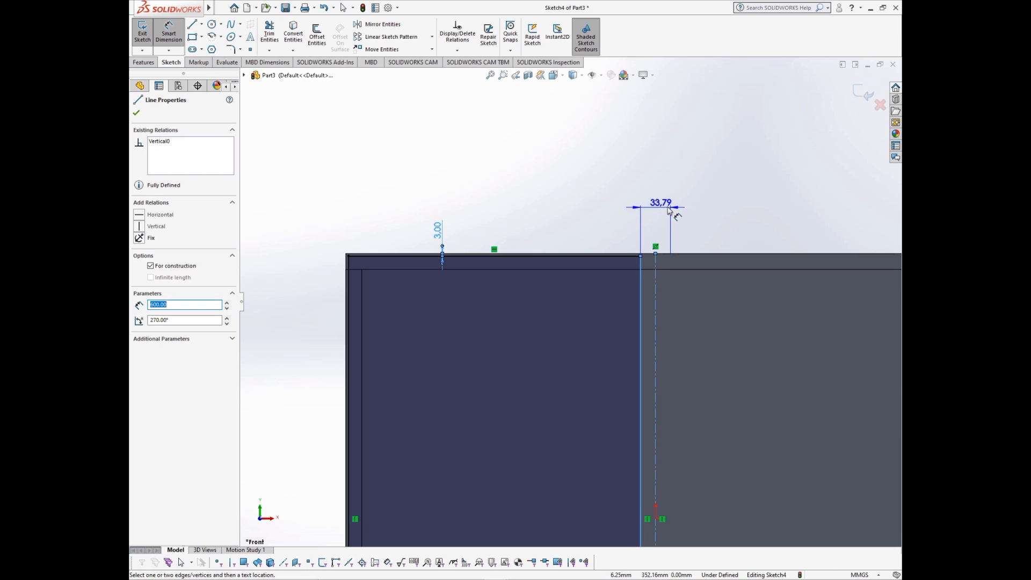
{"action": "left_click", "coordinate": [666, 199]}
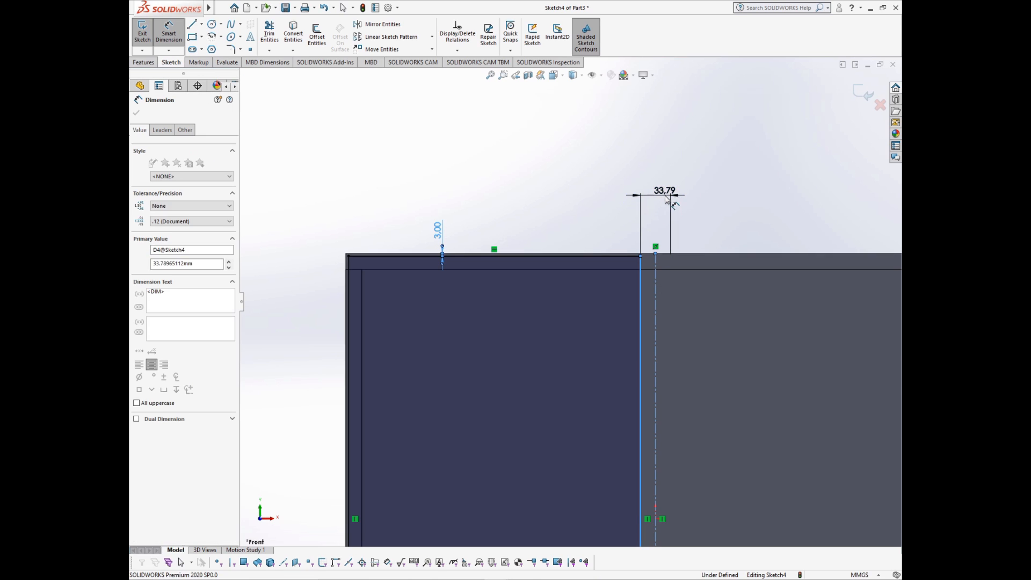
{"action": "type", "text": "2"}
{"action": "key", "text": "Return"}
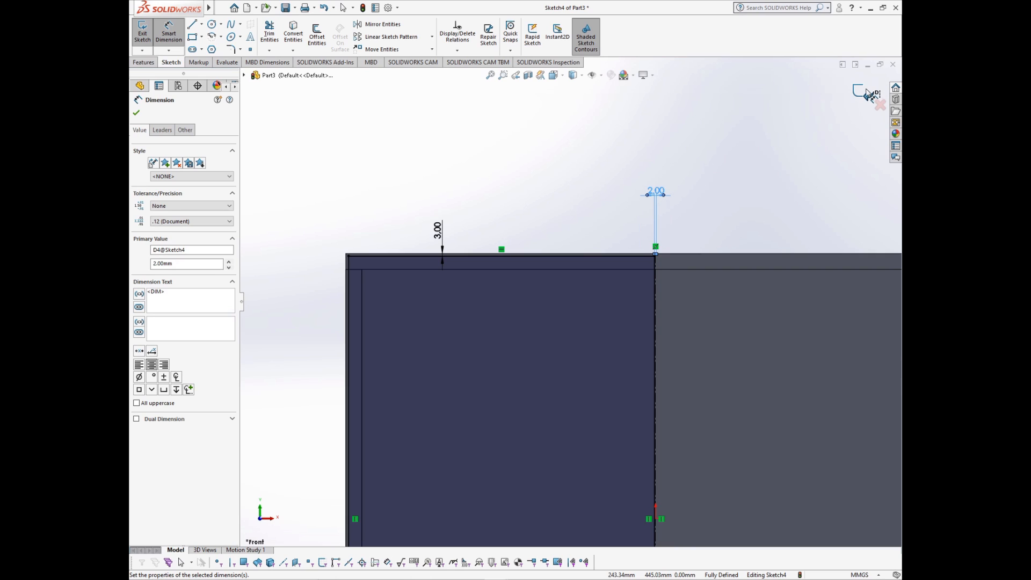
{"action": "scroll", "coordinate": [512, 175], "scroll_direction": "up", "scroll_amount": 2}
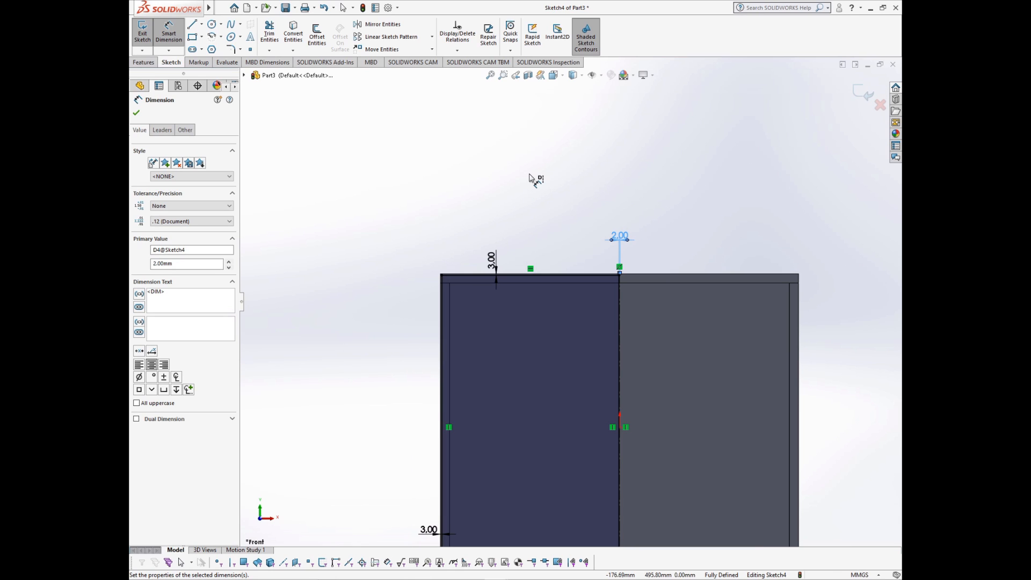
{"action": "key", "text": "Escape"}
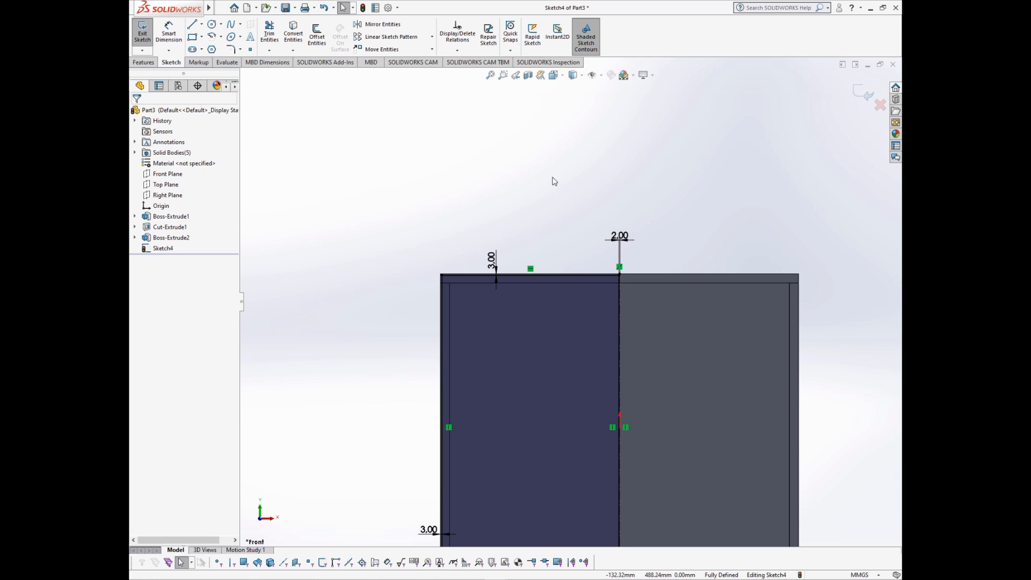
Step: Try to mirror the door rectangle together with the centerline and its dimensions, and undo the mirroring
{"action": "scroll", "coordinate": [481, 191], "scroll_direction": "up", "scroll_amount": 2}
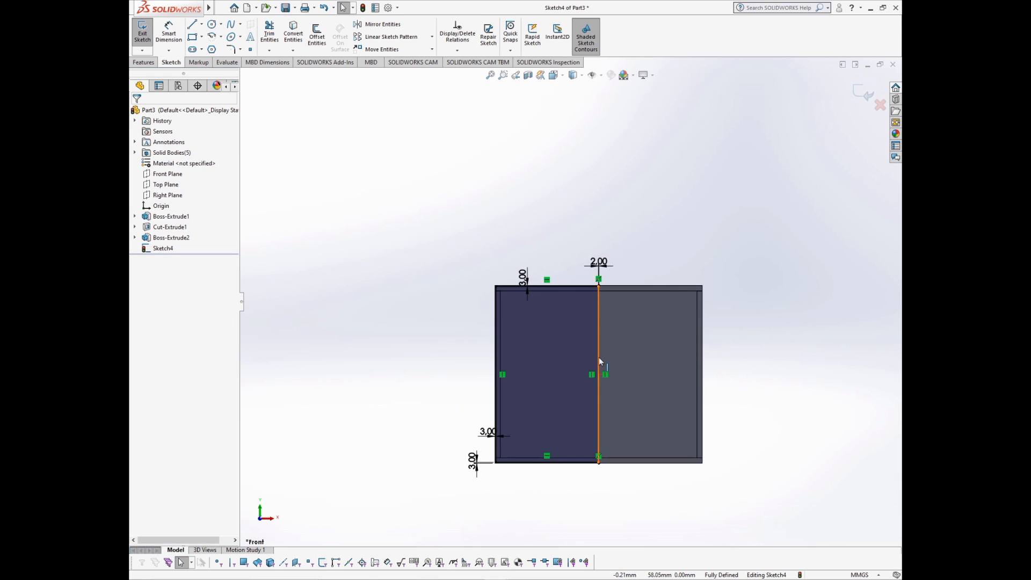
{"action": "scroll", "coordinate": [600, 361], "scroll_direction": "down", "scroll_amount": 2}
{"action": "scroll", "coordinate": [450, 227], "scroll_direction": "up", "scroll_amount": 3}
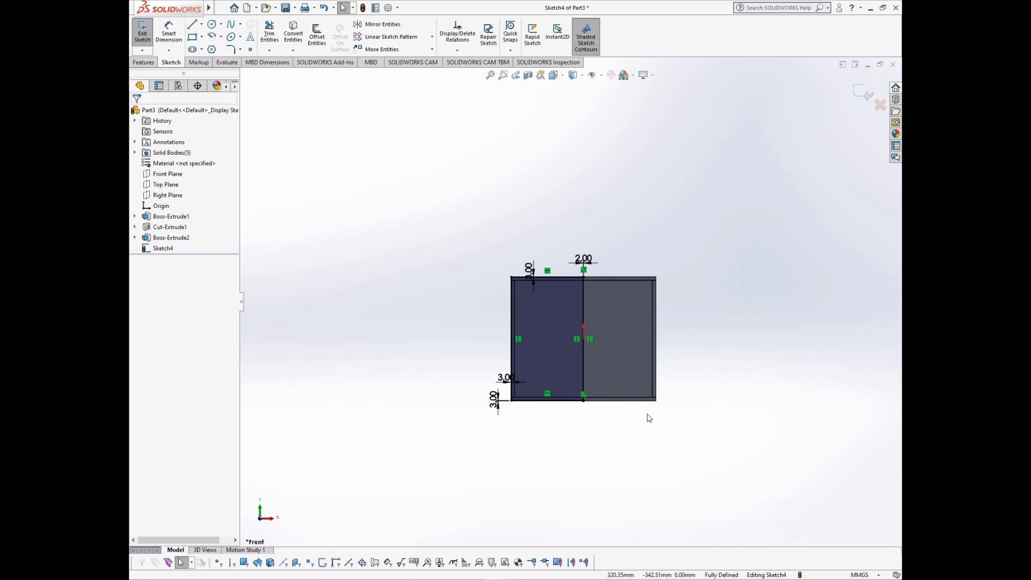
{"action": "left_click_drag", "start_coordinate": [466, 234], "coordinate": [615, 432]}
{"action": "scroll", "coordinate": [592, 263], "scroll_direction": "down", "scroll_amount": 6}
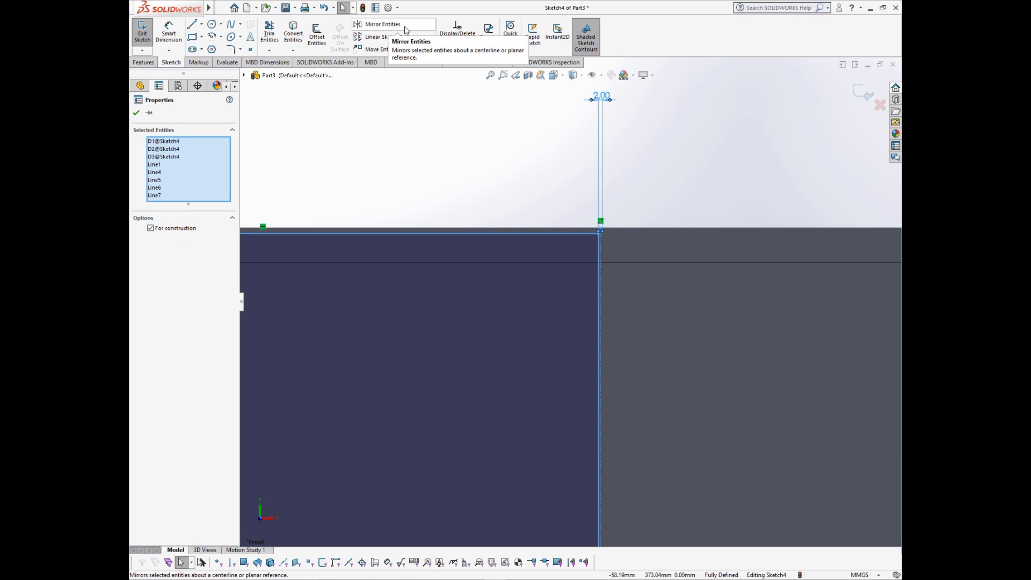
{"action": "left_click", "coordinate": [384, 29]}
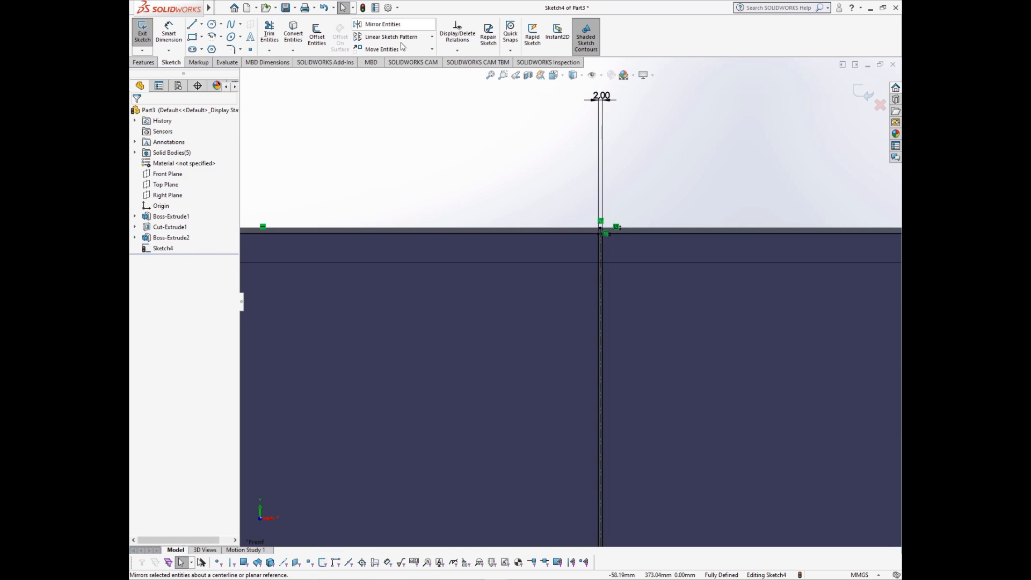
{"action": "scroll", "coordinate": [594, 231], "scroll_direction": "up", "scroll_amount": 2}
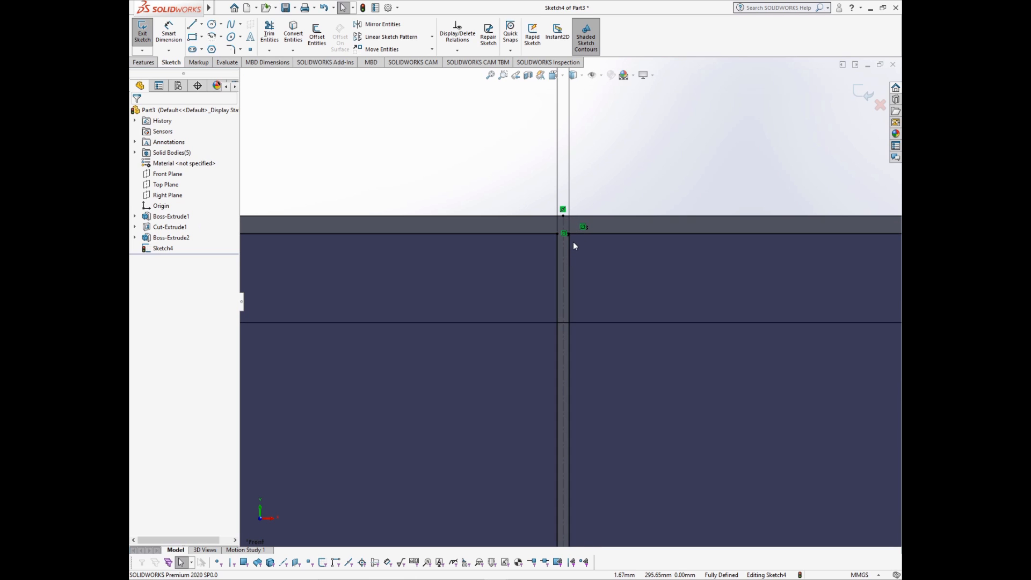
{"action": "scroll", "coordinate": [572, 241], "scroll_direction": "up", "scroll_amount": 3}
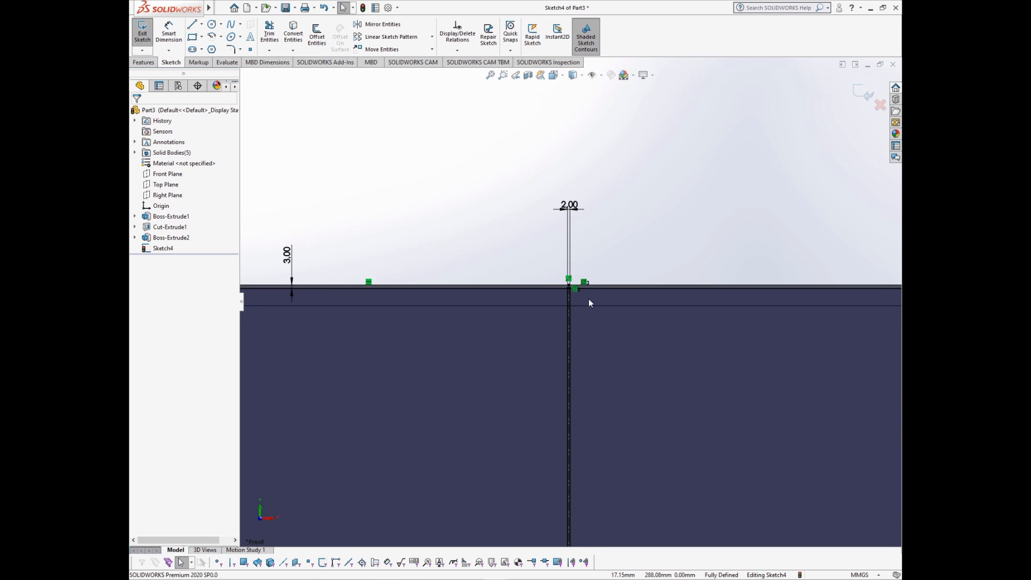
{"action": "key", "text": "ctrl+z"}
{"action": "left_click", "coordinate": [588, 240]}
Step: Mirror the four lines of the left door rectangle about the vertical centerline, keeping the original as a copy
{"action": "scroll", "coordinate": [576, 295], "scroll_direction": "up", "scroll_amount": 6}
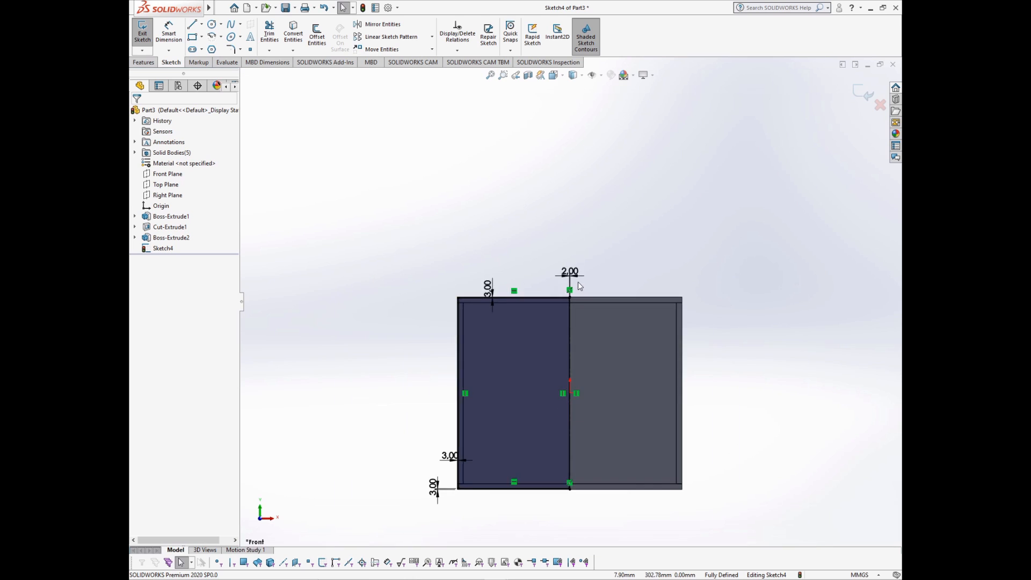
{"action": "scroll", "coordinate": [580, 286], "scroll_direction": "up", "scroll_amount": 3}
{"action": "left_click_drag", "start_coordinate": [475, 270], "coordinate": [615, 431]}
{"action": "scroll", "coordinate": [573, 290], "scroll_direction": "down", "scroll_amount": 3}
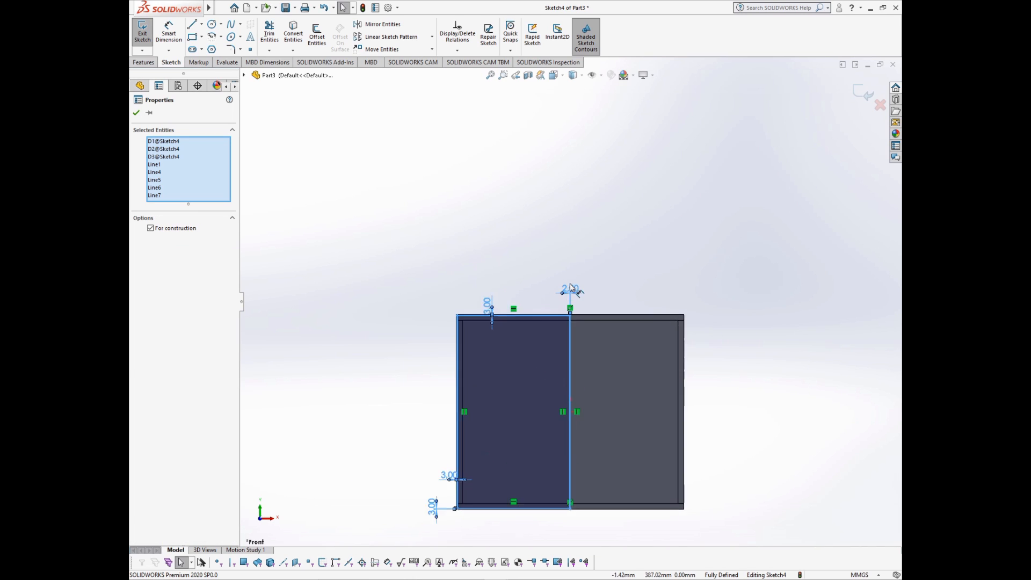
{"action": "scroll", "coordinate": [571, 290], "scroll_direction": "down", "scroll_amount": 8}
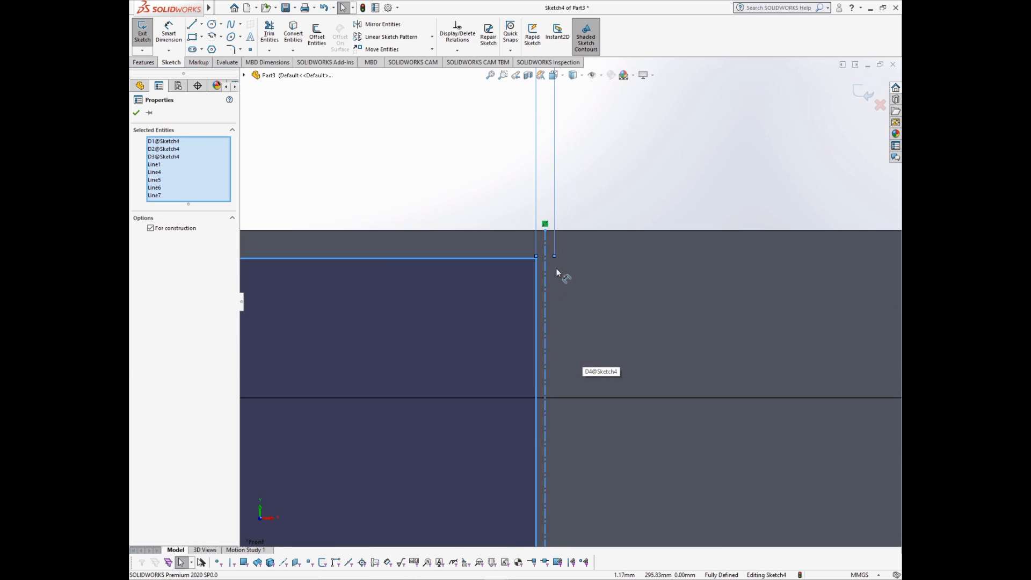
{"action": "left_click", "coordinate": [546, 246], "text": "ctrl"}
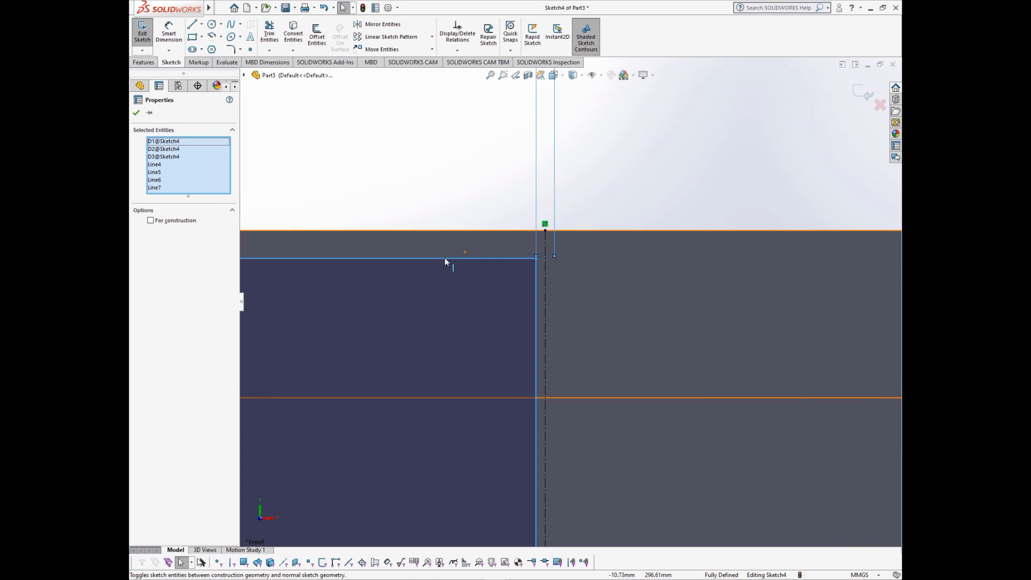
{"action": "left_click", "coordinate": [379, 26]}
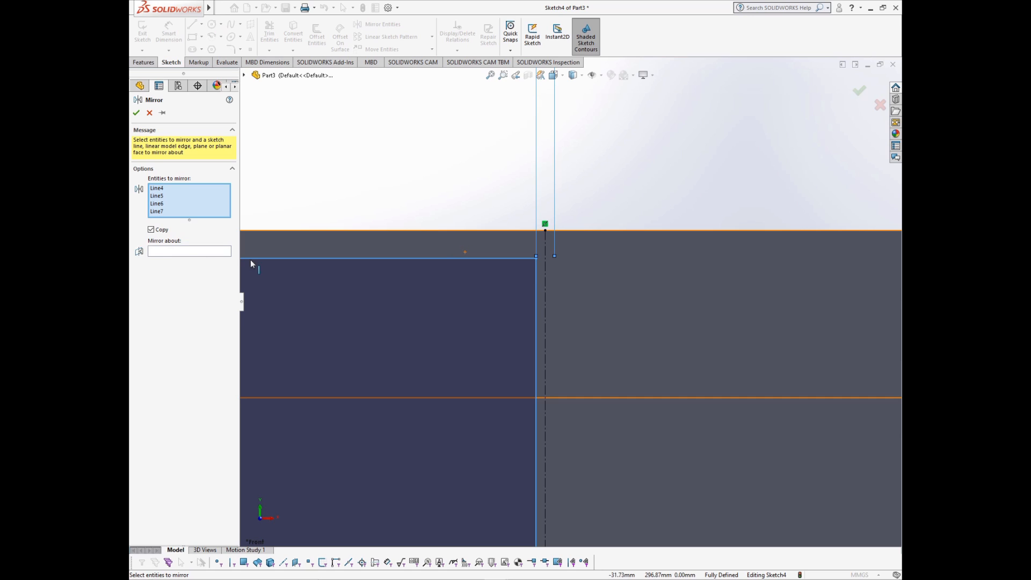
{"action": "left_click", "coordinate": [190, 251]}
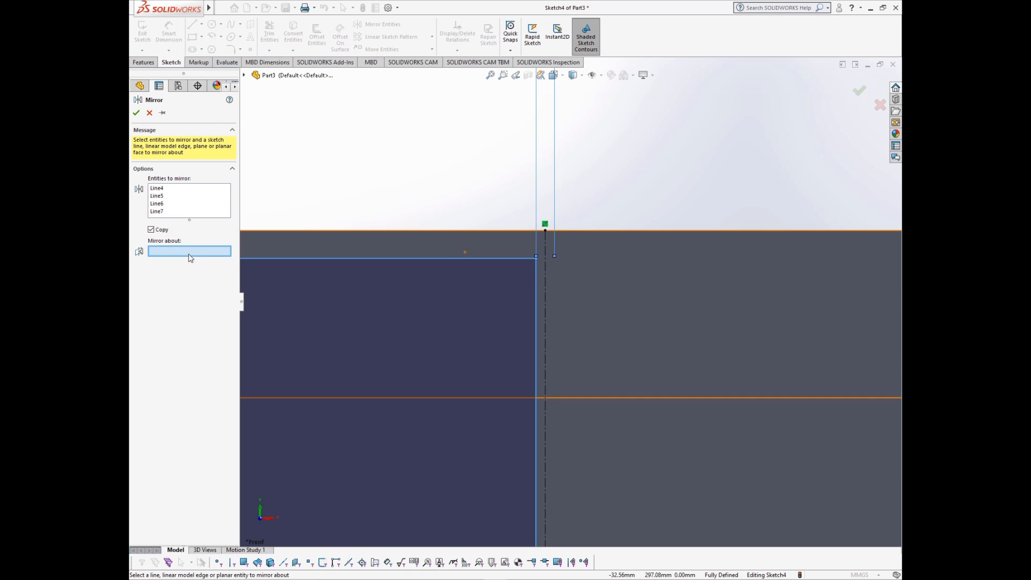
{"action": "left_click", "coordinate": [545, 246]}
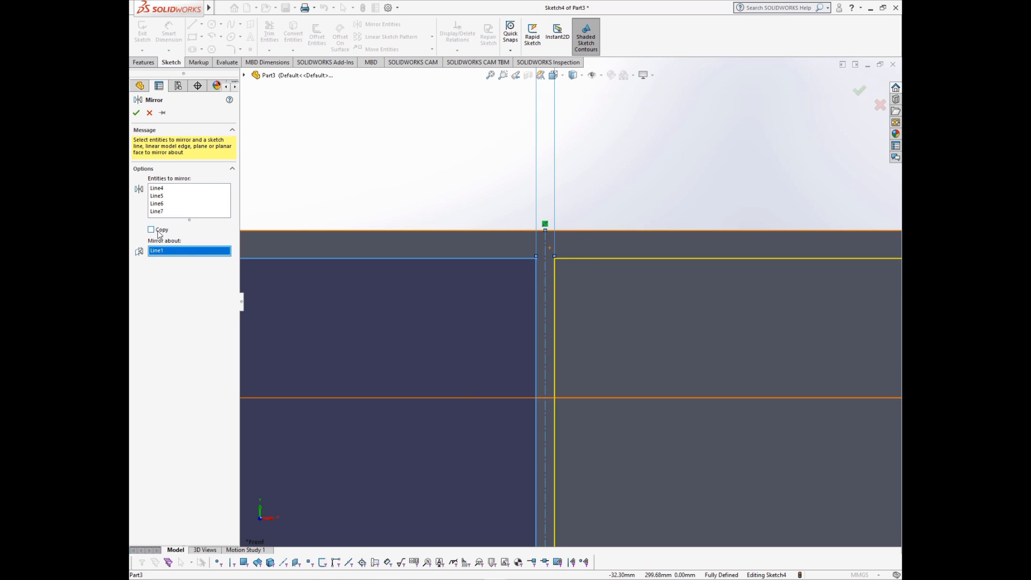
{"action": "key", "text": "z"}
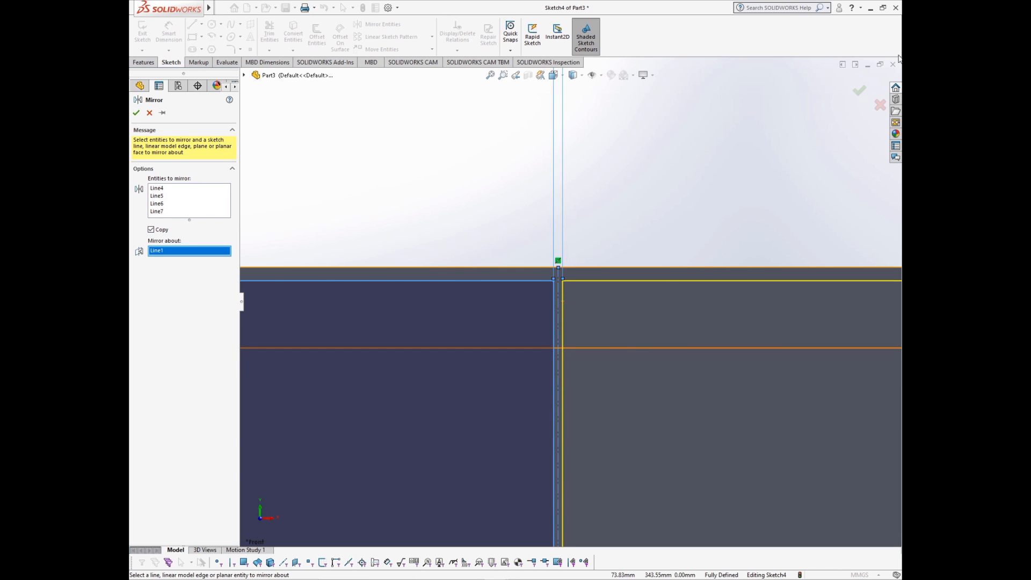
{"action": "scroll", "coordinate": [577, 304], "scroll_direction": "up", "scroll_amount": 5}
{"action": "left_click", "coordinate": [860, 94]}
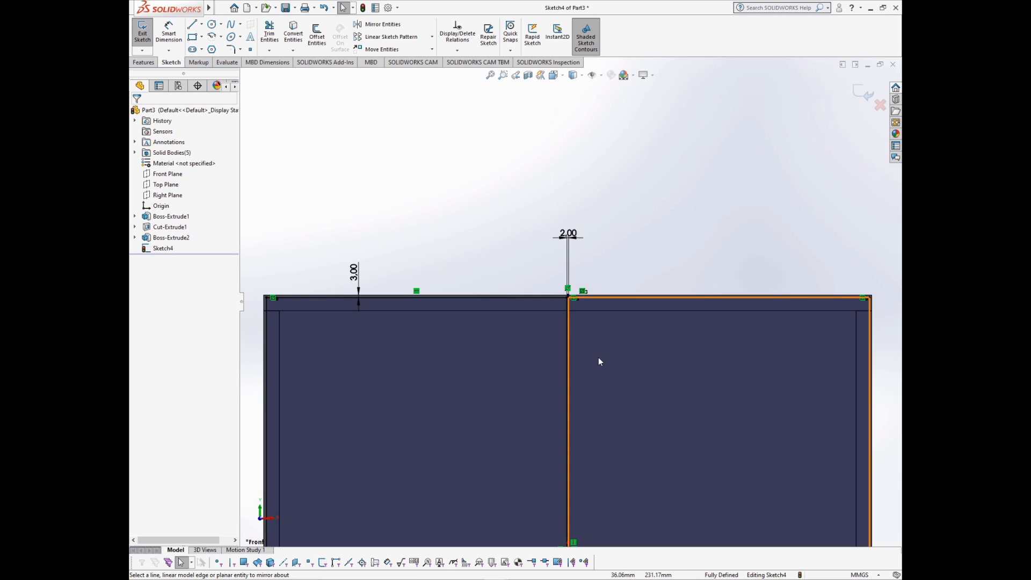
Step: Extrude both door rectangles 18 mm outward from the cabinet front as separate bodies, without merging the result
{"action": "scroll", "coordinate": [601, 406], "scroll_direction": "up", "scroll_amount": 5}
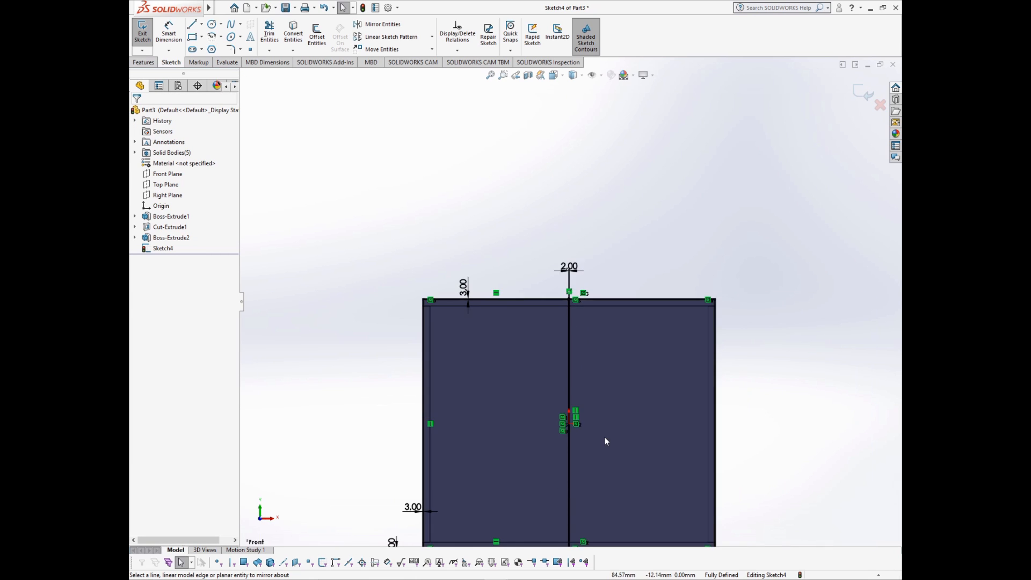
{"action": "key", "text": "Left"}
{"action": "key", "text": "Left"}
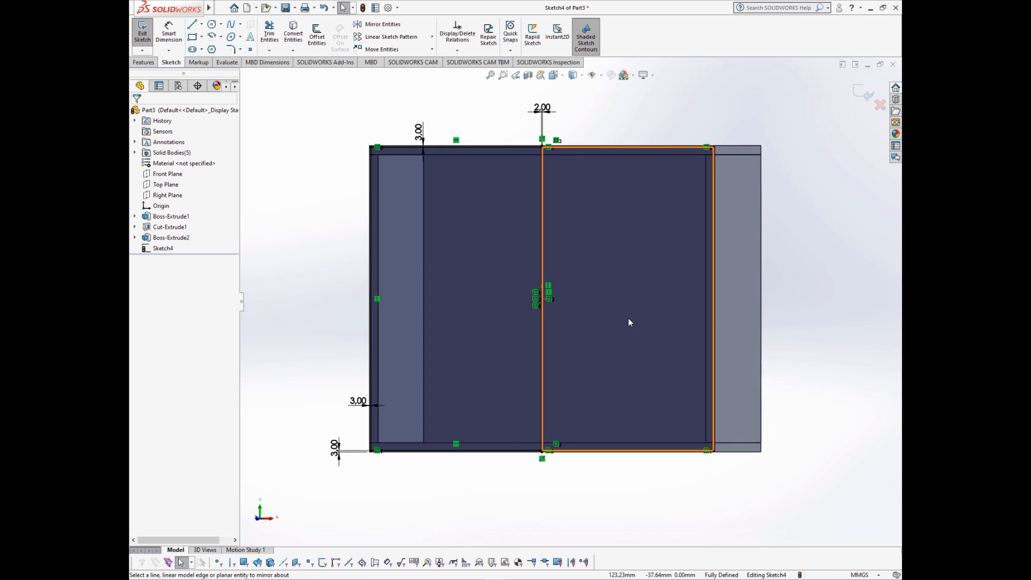
{"action": "key", "text": "Down"}
{"action": "key", "text": "Down"}
{"action": "scroll", "coordinate": [354, 153], "scroll_direction": "down", "scroll_amount": 5}
{"action": "scroll", "coordinate": [397, 188], "scroll_direction": "down", "scroll_amount": 2}
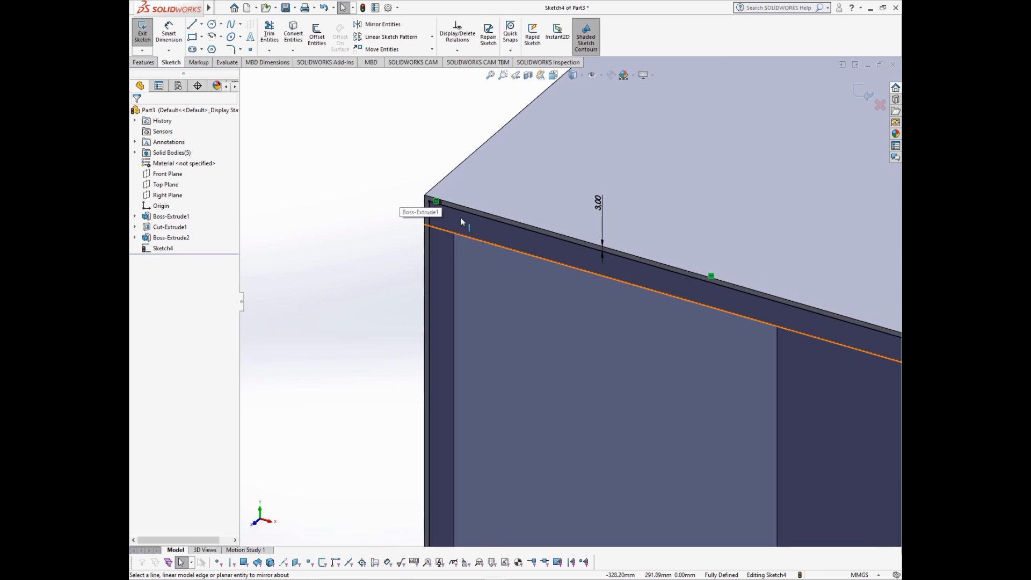
{"action": "left_click", "coordinate": [449, 221]}
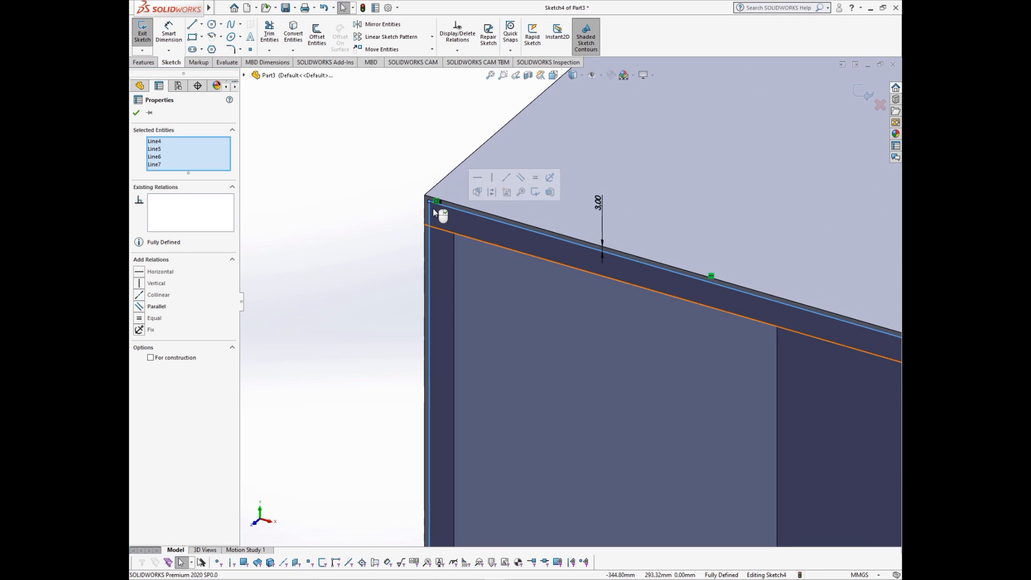
{"action": "left_click", "coordinate": [146, 63]}
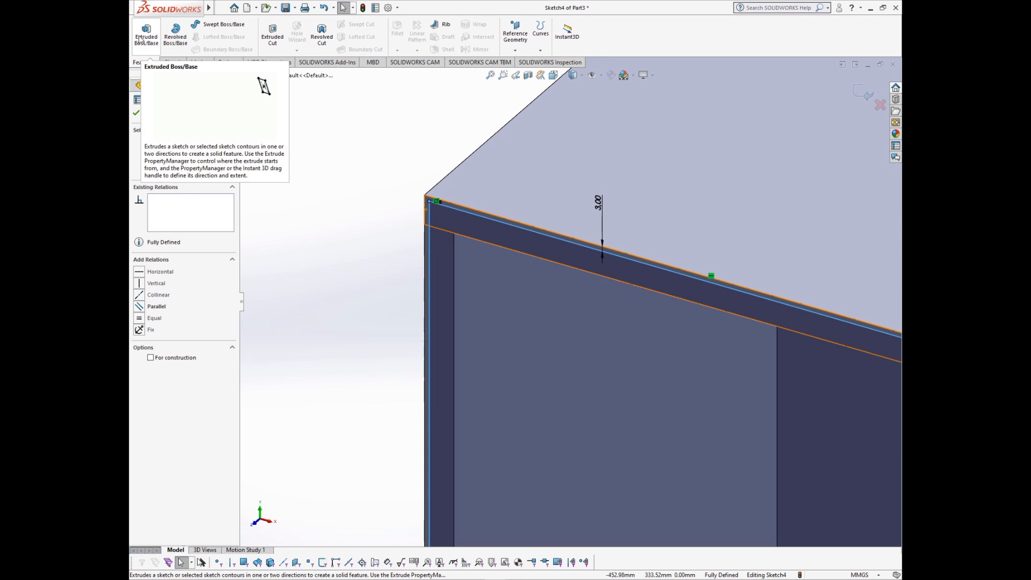
{"action": "left_click", "coordinate": [146, 33]}
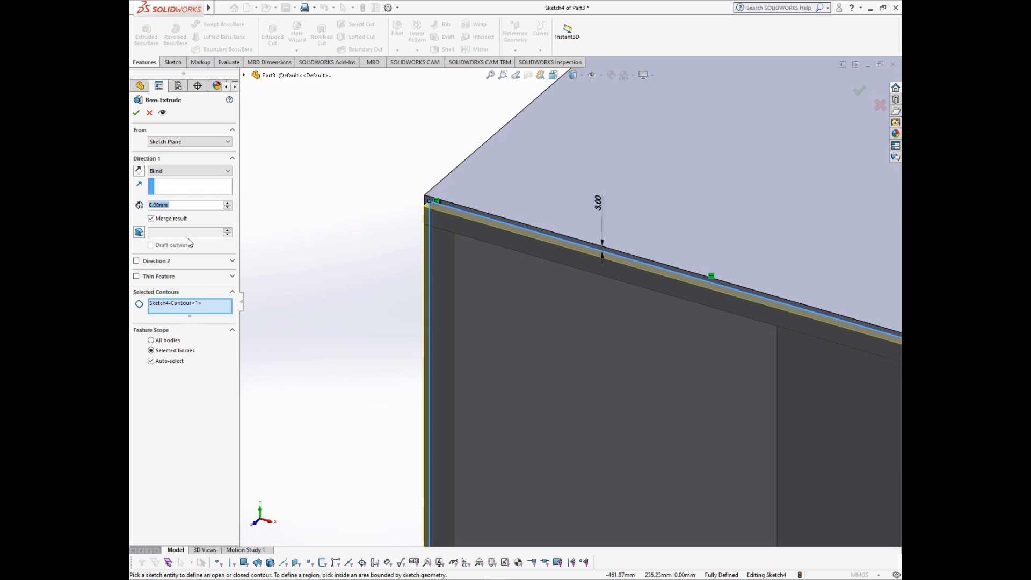
{"action": "type", "text": "18"}
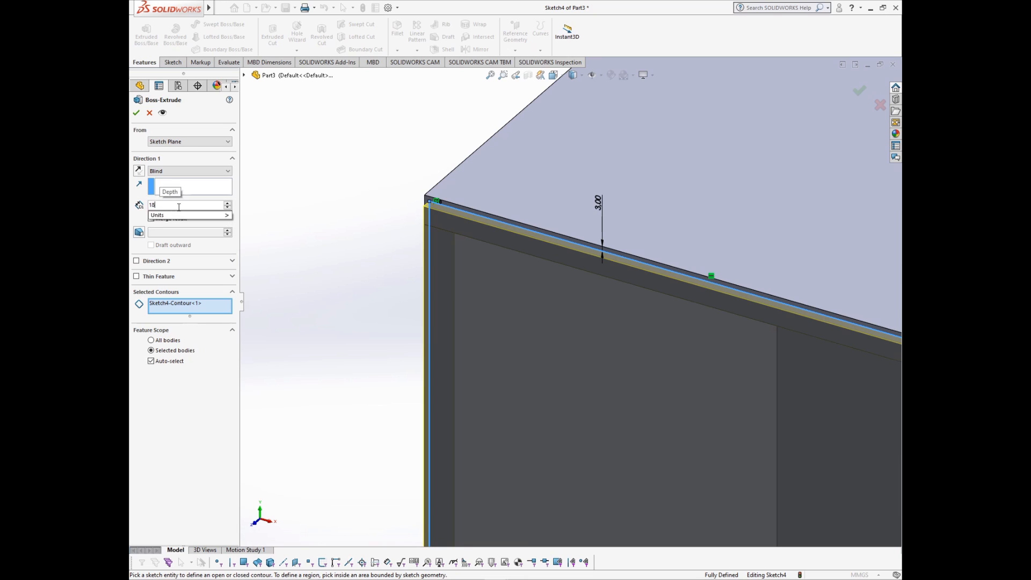
{"action": "key", "text": "Return"}
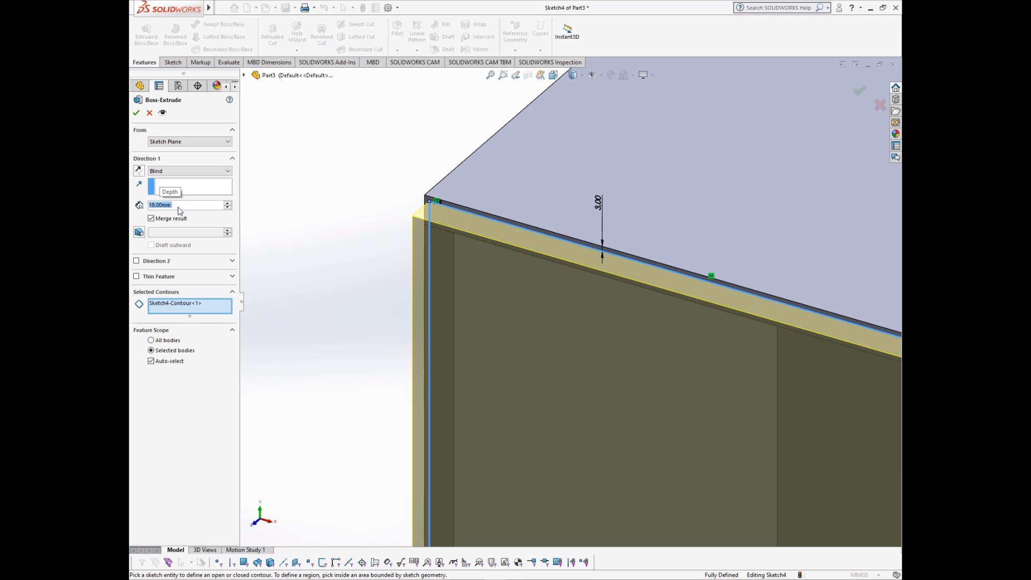
{"action": "left_click", "coordinate": [151, 219]}
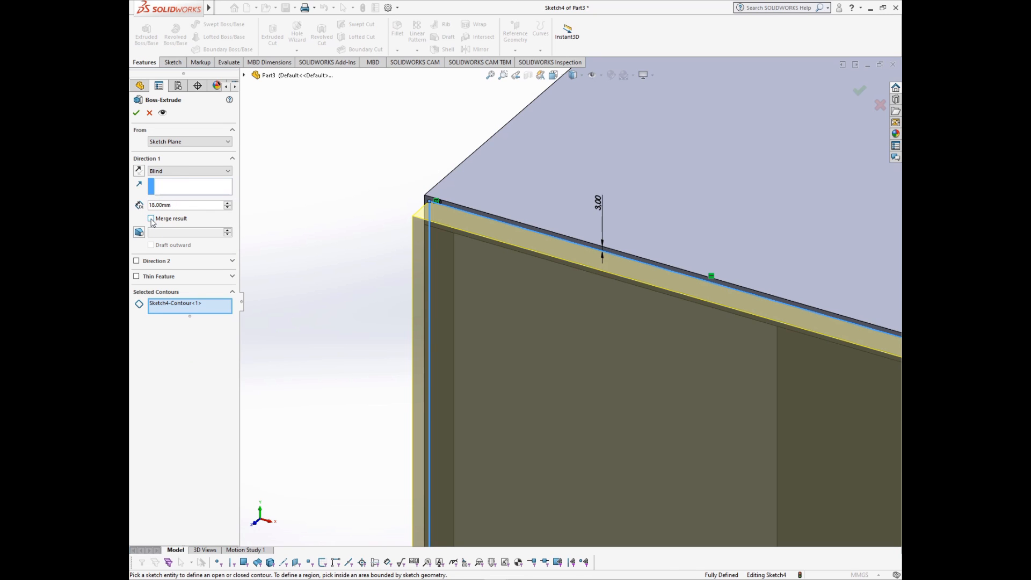
{"action": "left_click", "coordinate": [855, 95]}
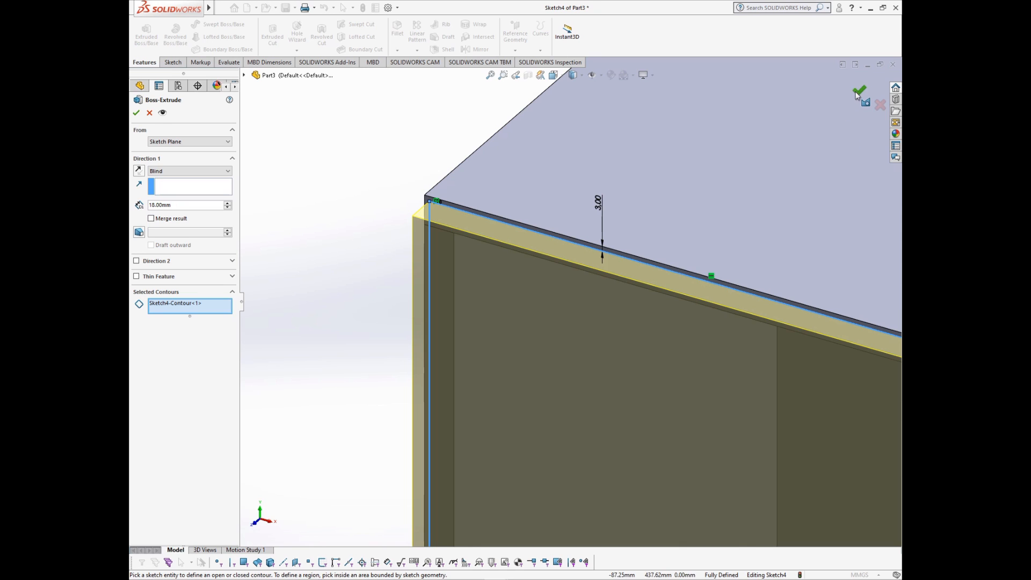
{"action": "scroll", "coordinate": [665, 293], "scroll_direction": "up", "scroll_amount": 5}
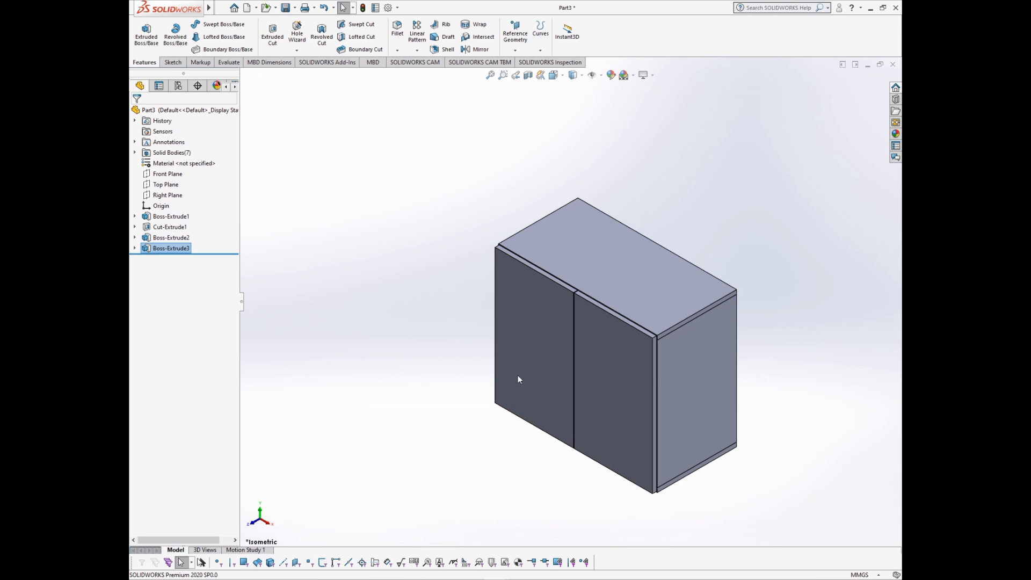
{"action": "left_click", "coordinate": [270, 266]}
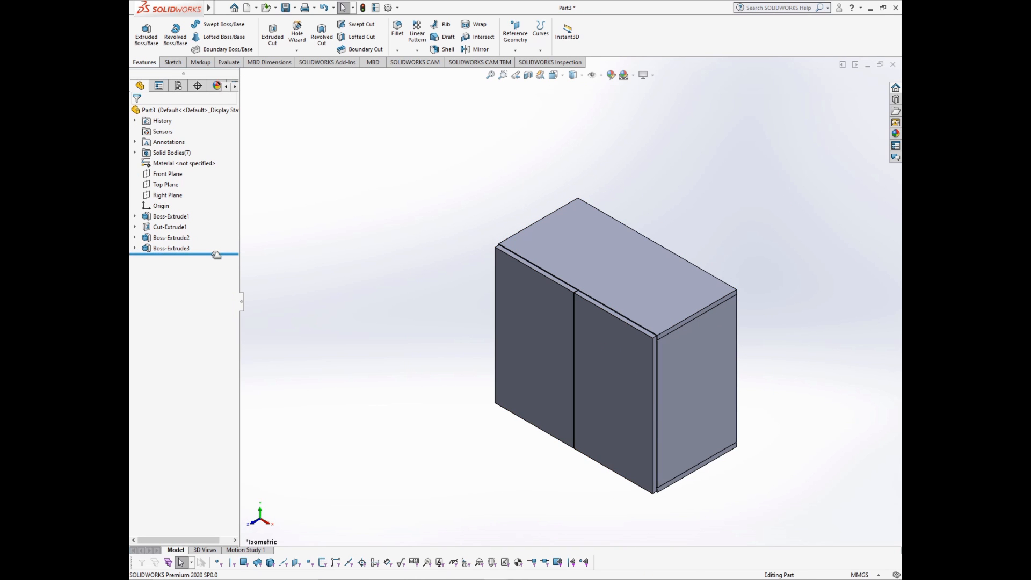
Step: Roll the feature history back to just before the door extrusion so the cabinet interior is accessible
{"action": "left_click_drag", "start_coordinate": [216, 255], "coordinate": [214, 242]}
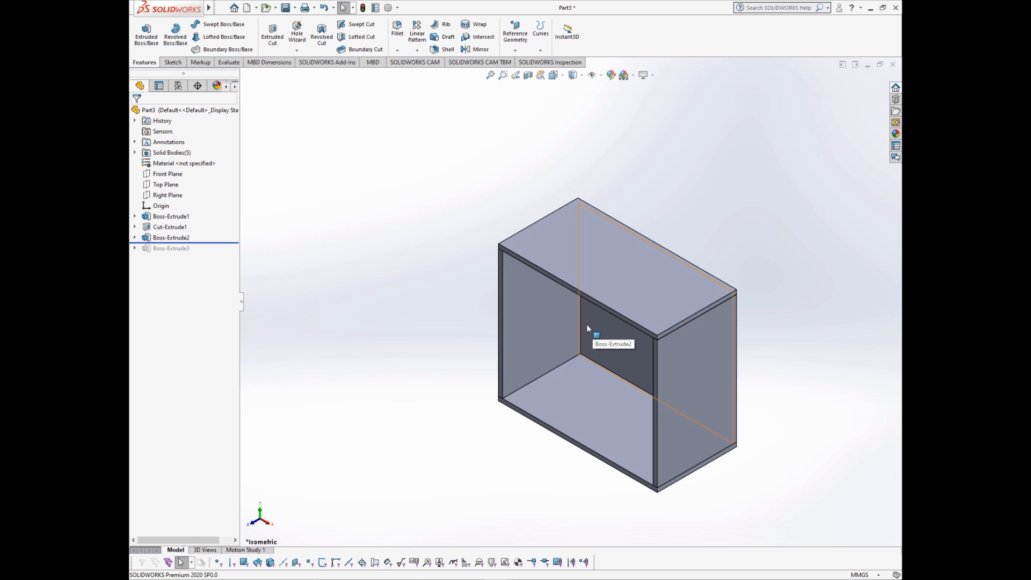
{"action": "scroll", "coordinate": [593, 324], "scroll_direction": "down", "scroll_amount": 2}
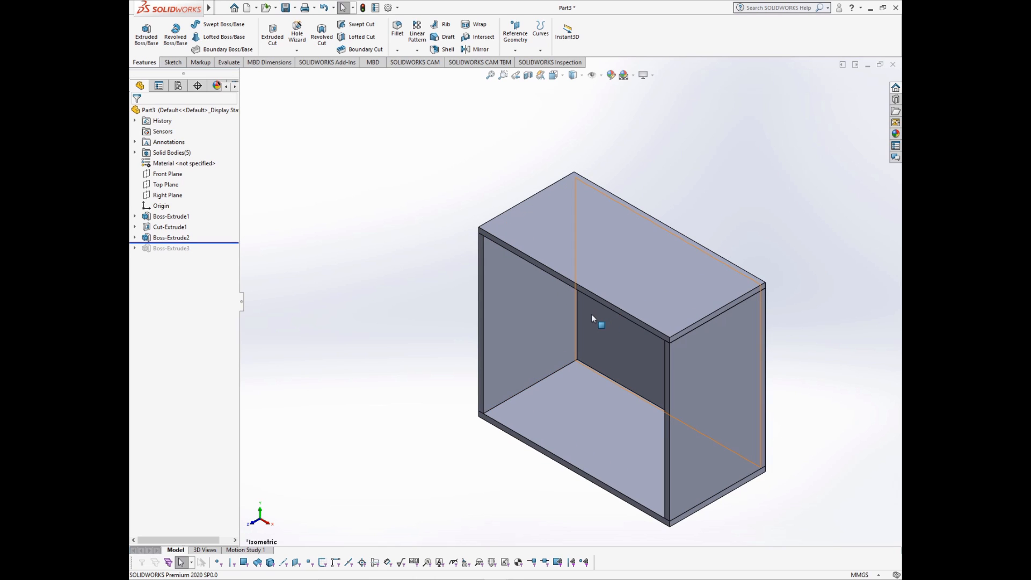
{"action": "left_click", "coordinate": [591, 314]}
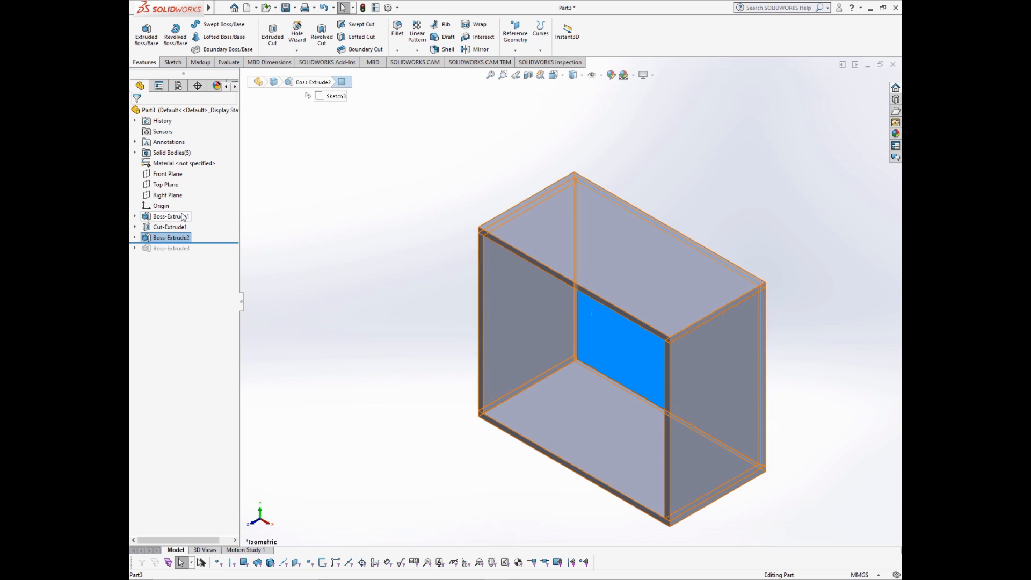
{"action": "left_click", "coordinate": [167, 185]}
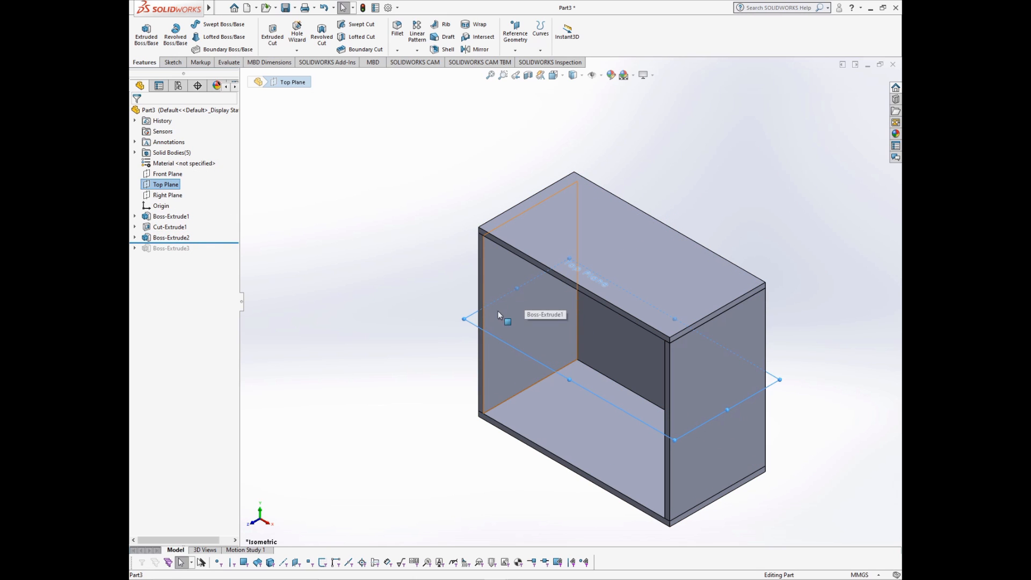
{"action": "left_click", "coordinate": [409, 265]}
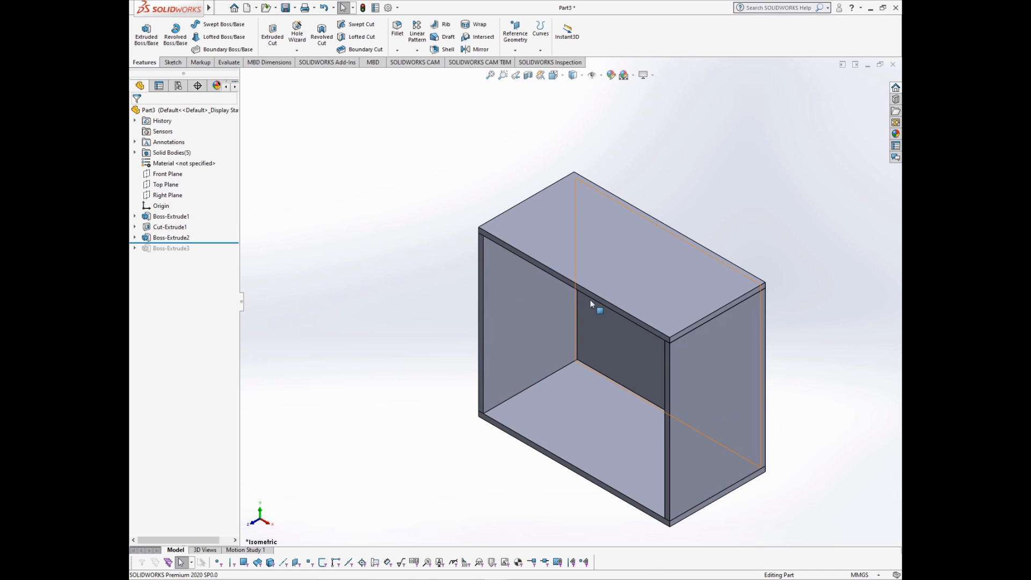
Step: Start a sketch on the back panel's inner face and draw a center rectangle about 117 mm high from the origin
{"action": "left_click", "coordinate": [628, 330]}
{"action": "left_click", "coordinate": [664, 300]}
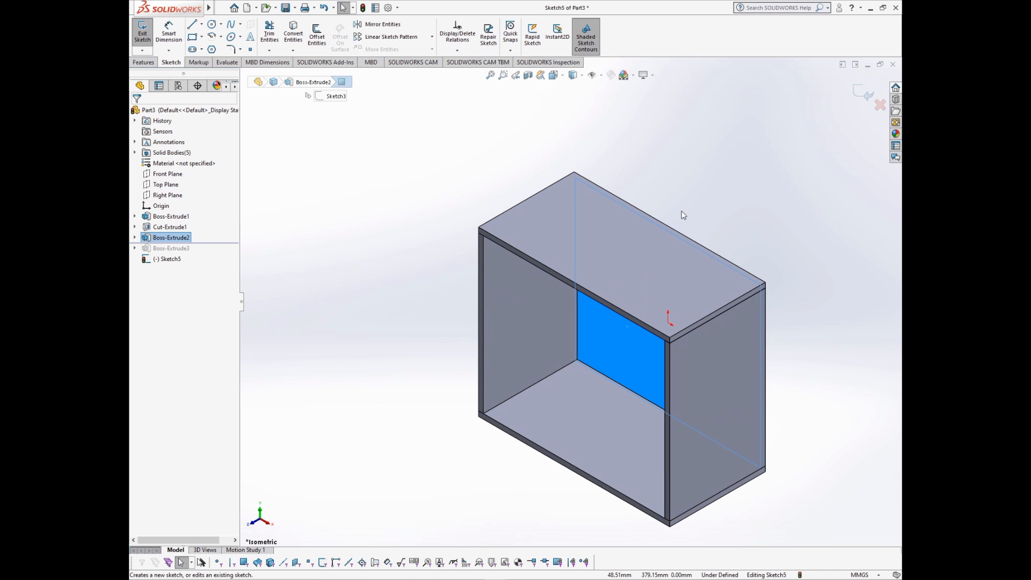
{"action": "left_click", "coordinate": [202, 38]}
{"action": "left_click", "coordinate": [224, 61]}
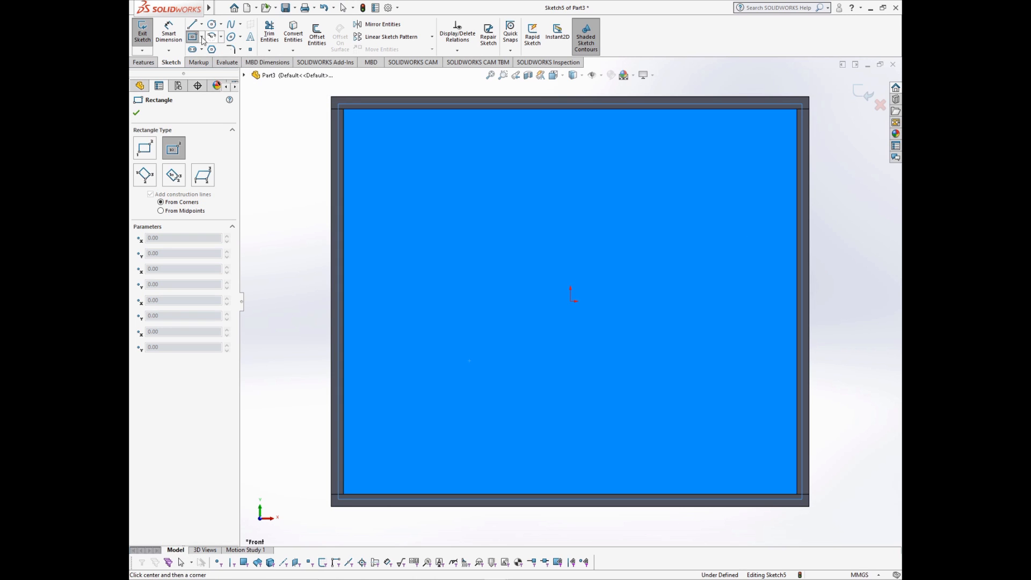
{"action": "left_click", "coordinate": [571, 301]}
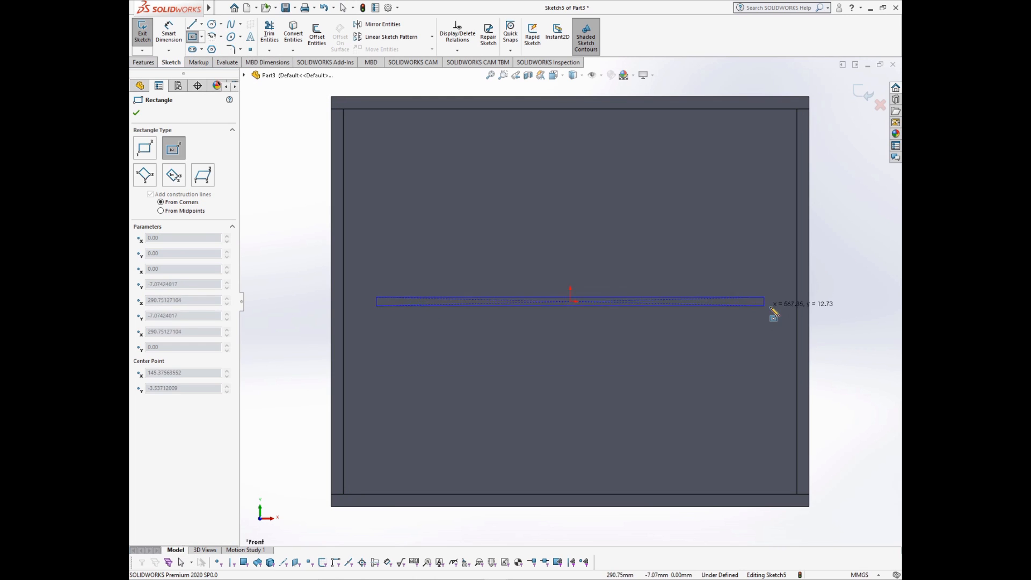
{"action": "left_click", "coordinate": [755, 341]}
Step: Dimension the shelf rectangle's height as 18 mm
{"action": "right_click_drag", "start_coordinate": [781, 388], "coordinate": [765, 276]}
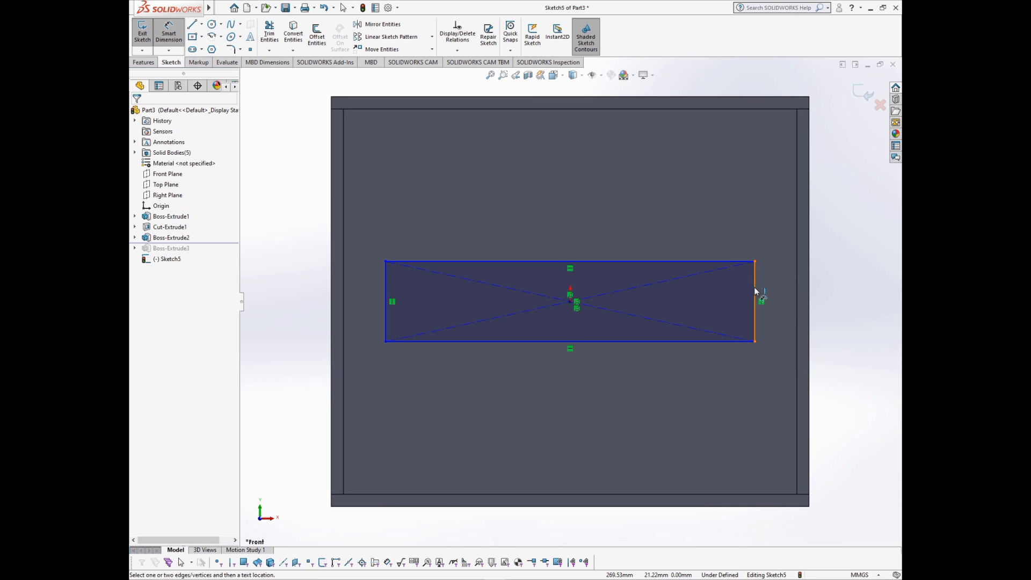
{"action": "left_click", "coordinate": [754, 287]}
{"action": "left_click", "coordinate": [778, 266]}
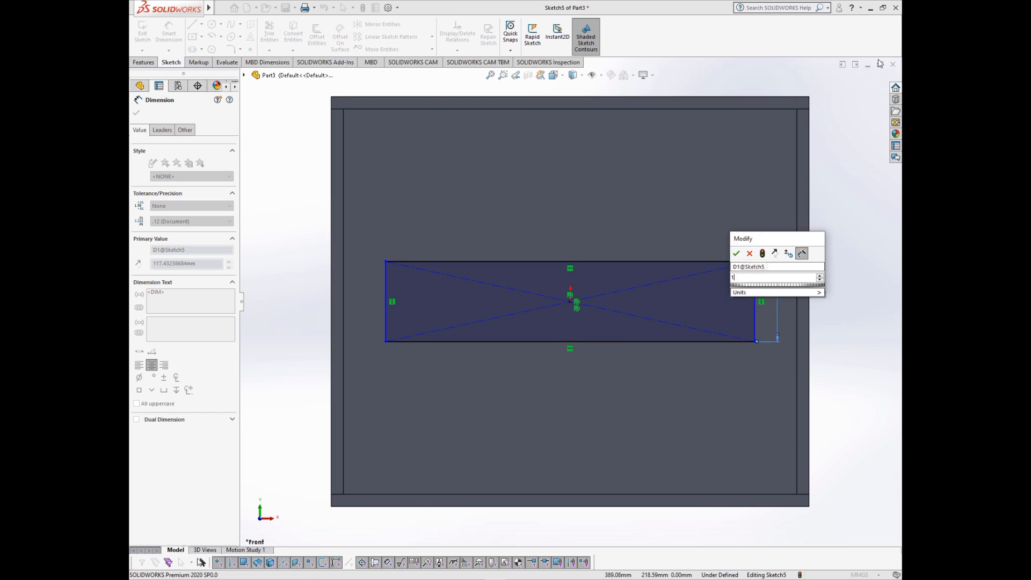
{"action": "key", "text": "Return"}
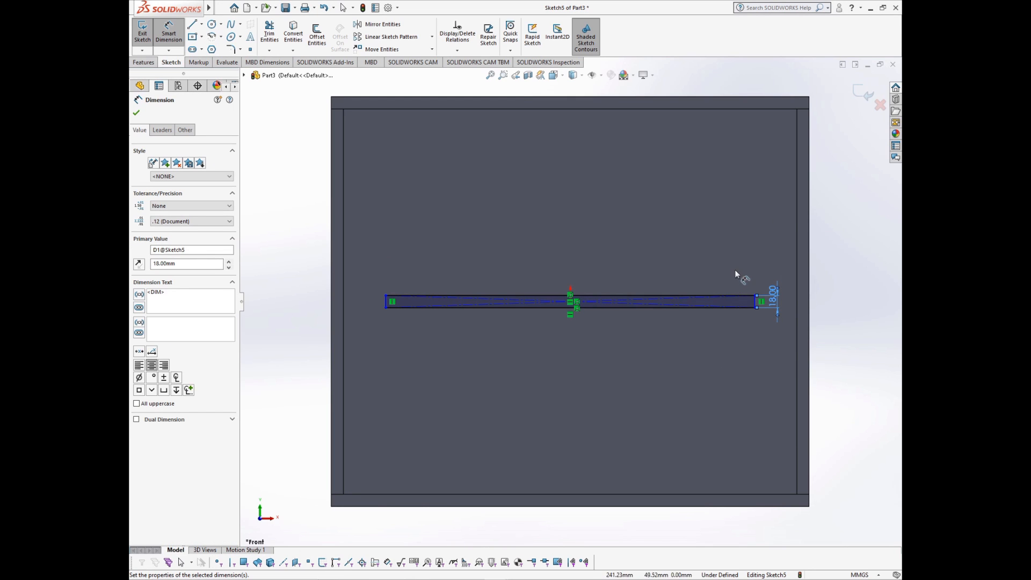
{"action": "left_click", "coordinate": [755, 301]}
{"action": "left_click", "coordinate": [797, 238]}
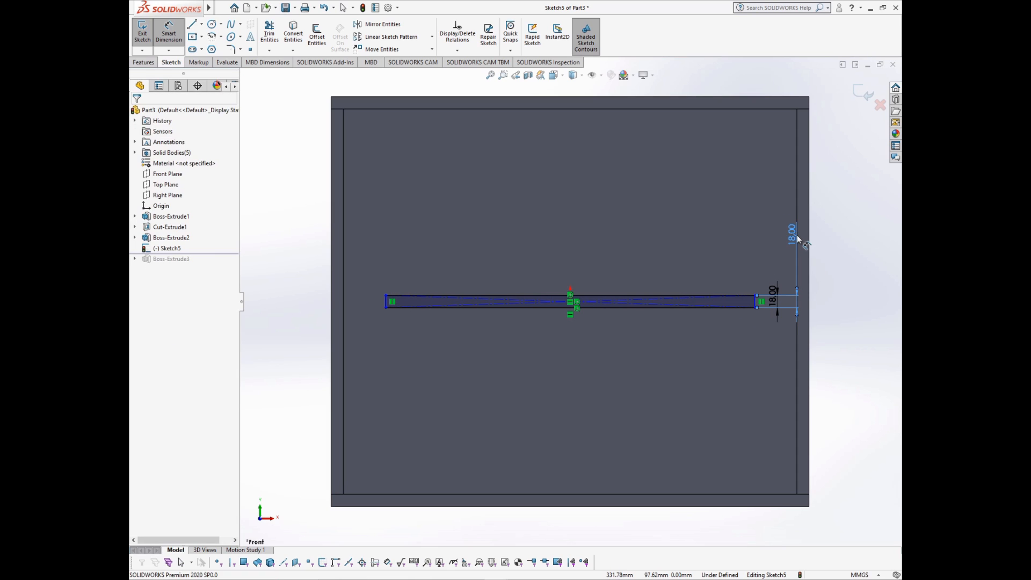
{"action": "key", "text": "Delete"}
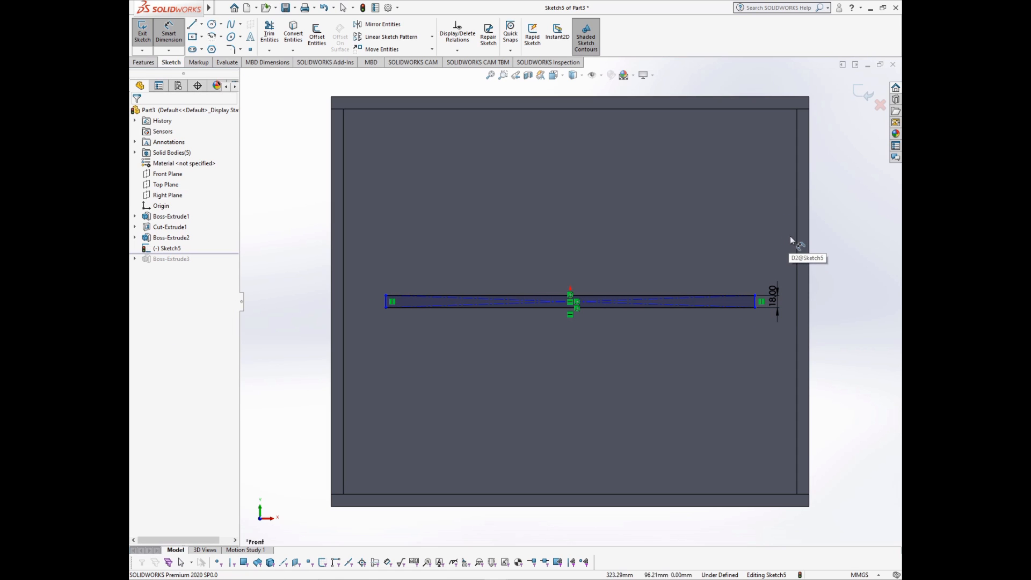
Step: Set the gap between the shelf rectangle's right end and the right side panel's inner edge to 1 mm
{"action": "left_click", "coordinate": [797, 238]}
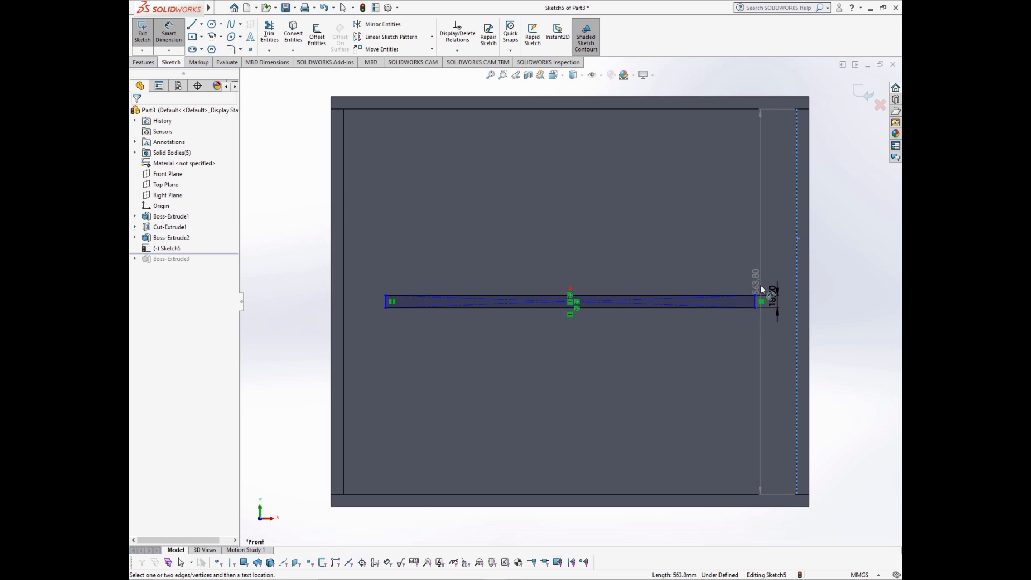
{"action": "left_click", "coordinate": [756, 304]}
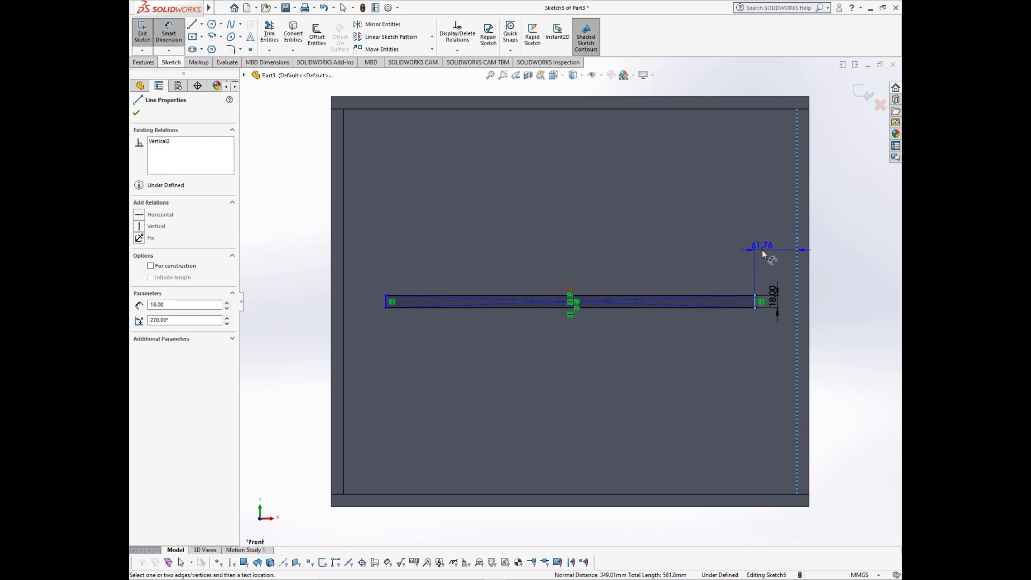
{"action": "left_click", "coordinate": [762, 250]}
{"action": "type", "text": "1.00mm"}
{"action": "key", "text": "Return"}
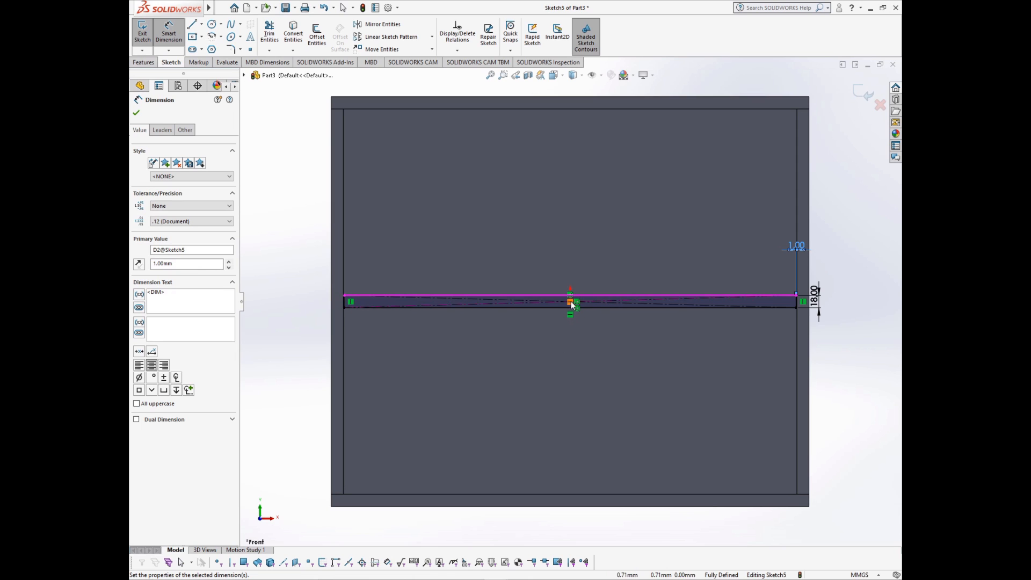
Step: Set up a boss extrusion of the shelf sketch ending Up To Surface at the left side panel's front face
{"action": "scroll", "coordinate": [610, 336], "scroll_direction": "up", "scroll_amount": 3}
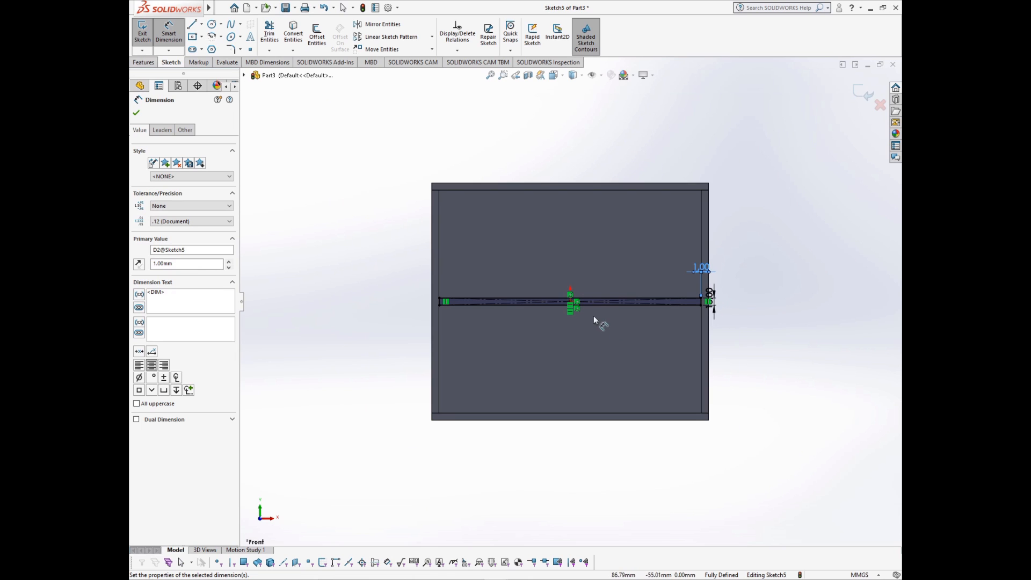
{"action": "left_click", "coordinate": [582, 344]}
{"action": "middle_click_drag", "start_coordinate": [582, 344], "coordinate": [500, 322]}
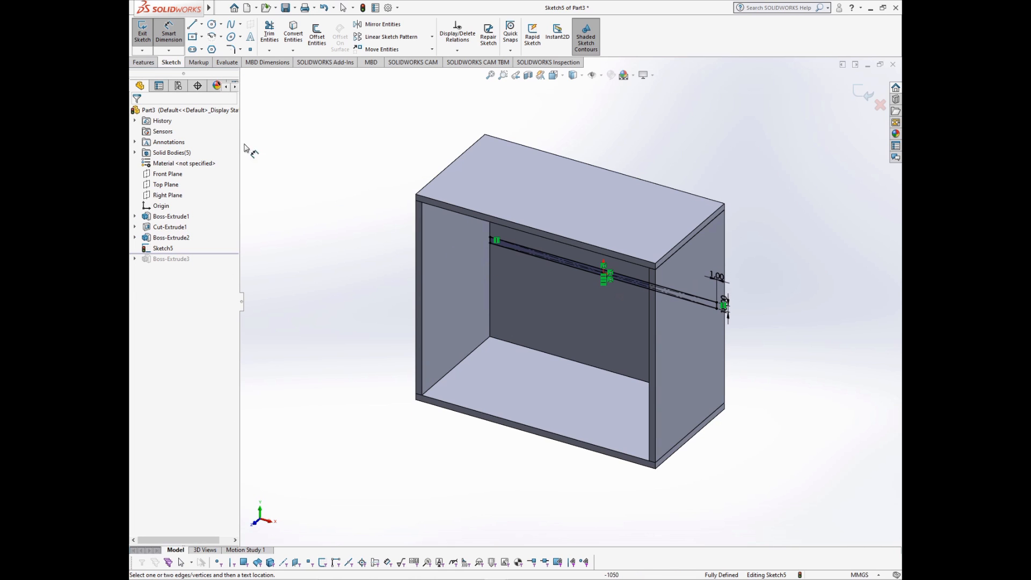
{"action": "left_click", "coordinate": [143, 62]}
{"action": "left_click", "coordinate": [145, 36]}
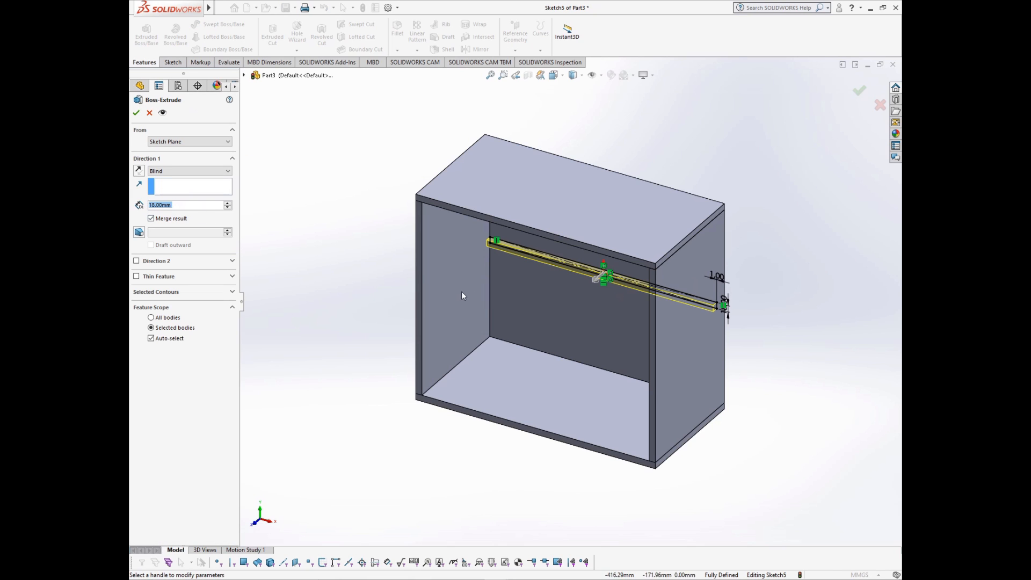
{"action": "scroll", "coordinate": [478, 280], "scroll_direction": "down", "scroll_amount": 3}
{"action": "scroll", "coordinate": [501, 274], "scroll_direction": "up", "scroll_amount": 2}
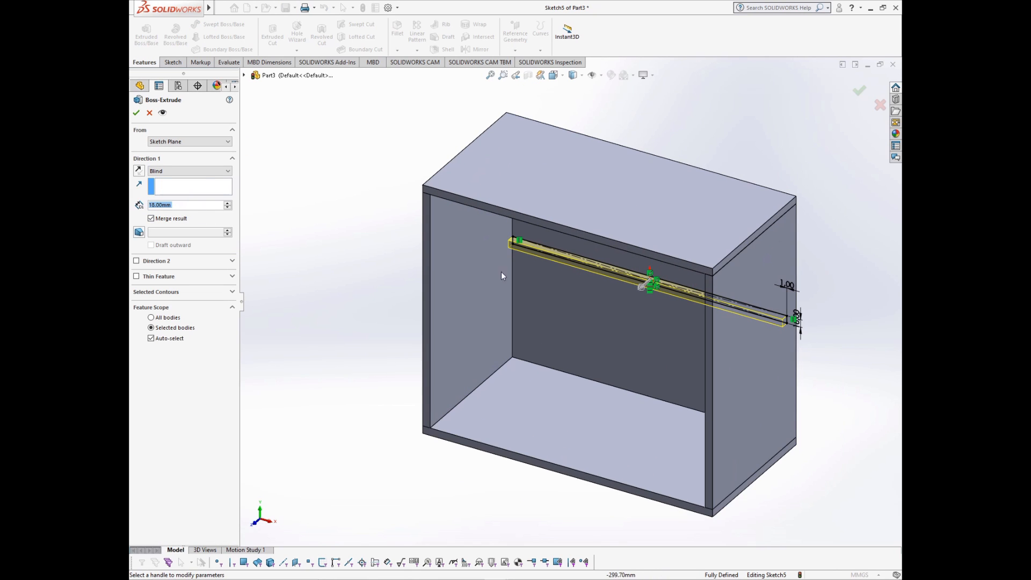
{"action": "left_click", "coordinate": [202, 172]}
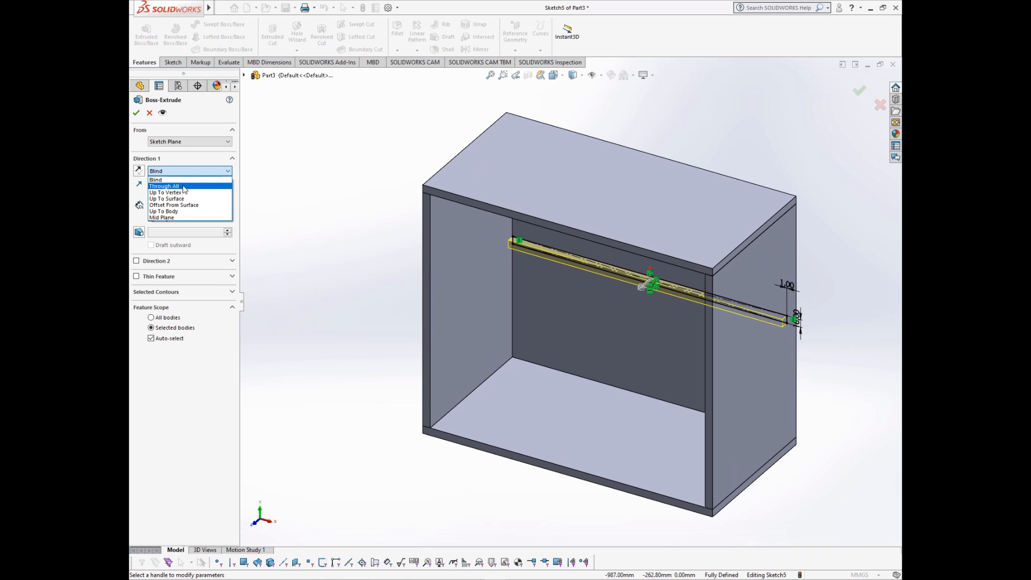
{"action": "left_click", "coordinate": [328, 194]}
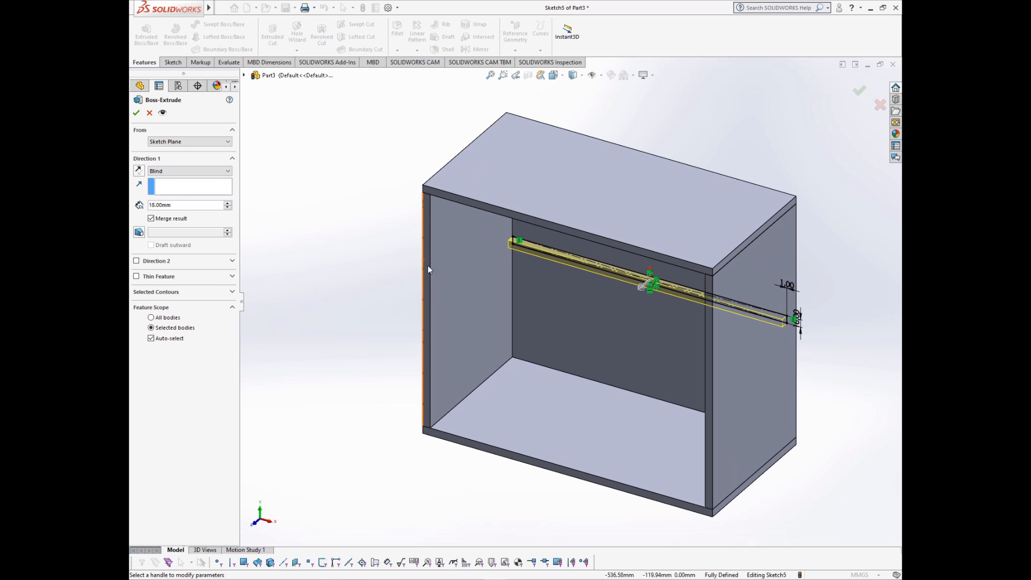
{"action": "left_click", "coordinate": [426, 269]}
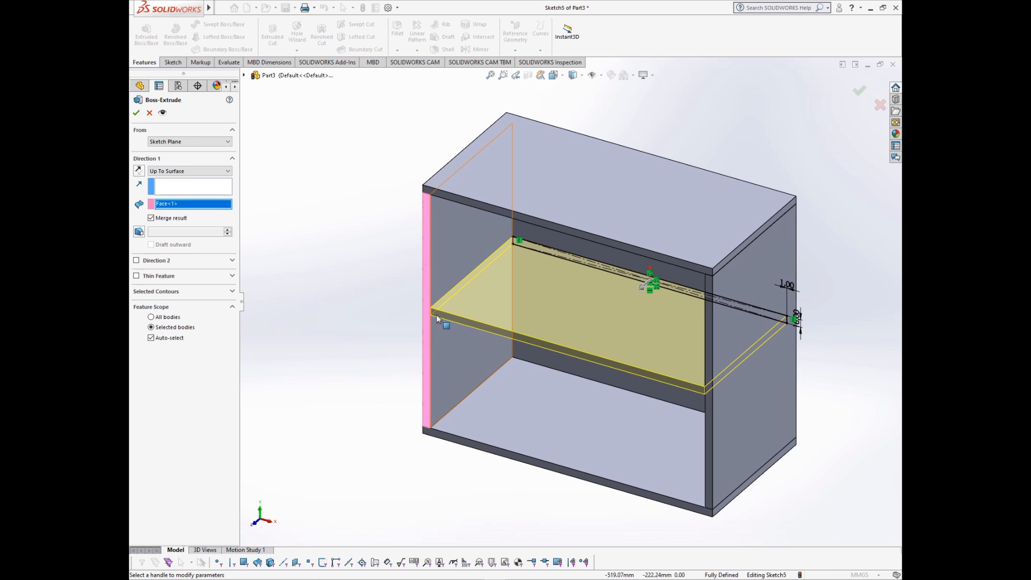
{"action": "scroll", "coordinate": [446, 311], "scroll_direction": "down", "scroll_amount": 5}
{"action": "scroll", "coordinate": [454, 313], "scroll_direction": "up", "scroll_amount": 3}
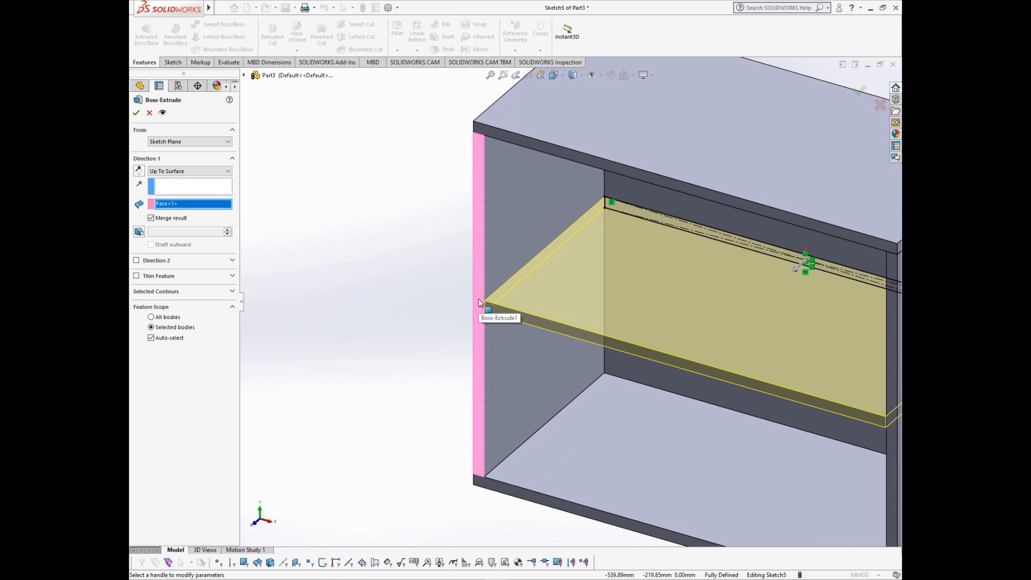
{"action": "scroll", "coordinate": [481, 302], "scroll_direction": "up", "scroll_amount": 2}
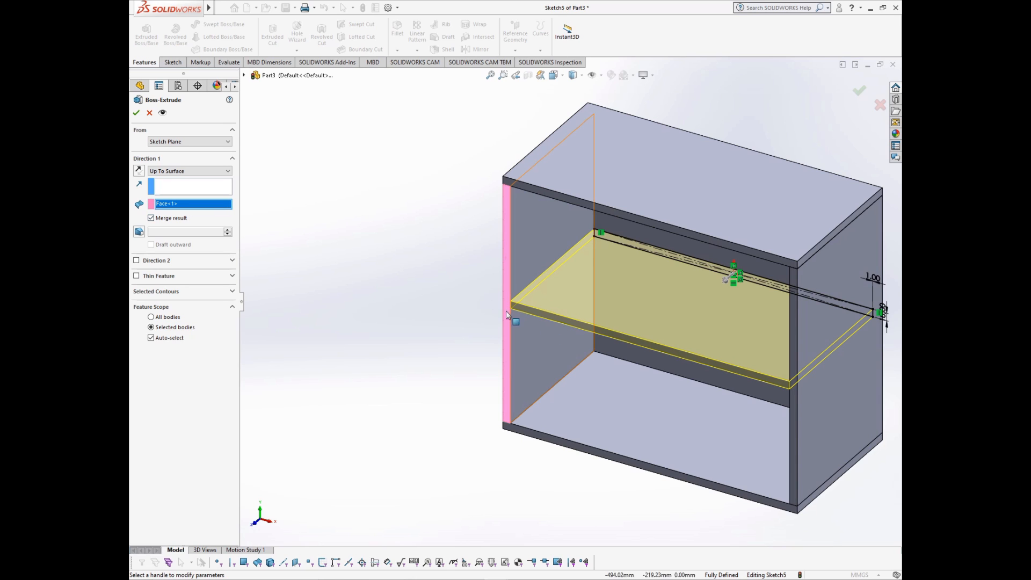
Step: Change the shelf extrusion's end condition to Offset From Surface, stopping 20 mm behind the side panel's front face
{"action": "left_click", "coordinate": [196, 171]}
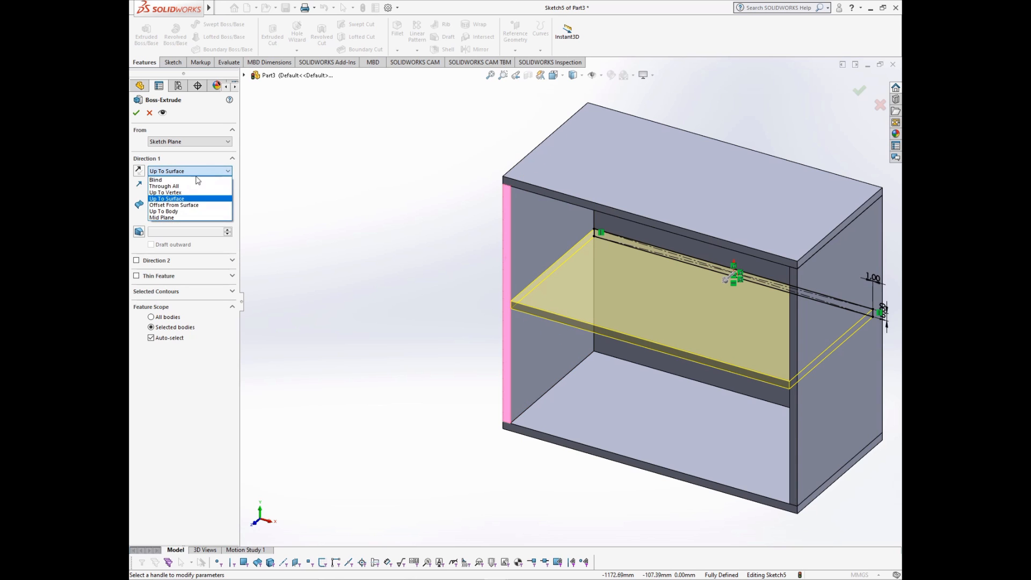
{"action": "left_click", "coordinate": [176, 205]}
{"action": "scroll", "coordinate": [532, 305], "scroll_direction": "down", "scroll_amount": 3}
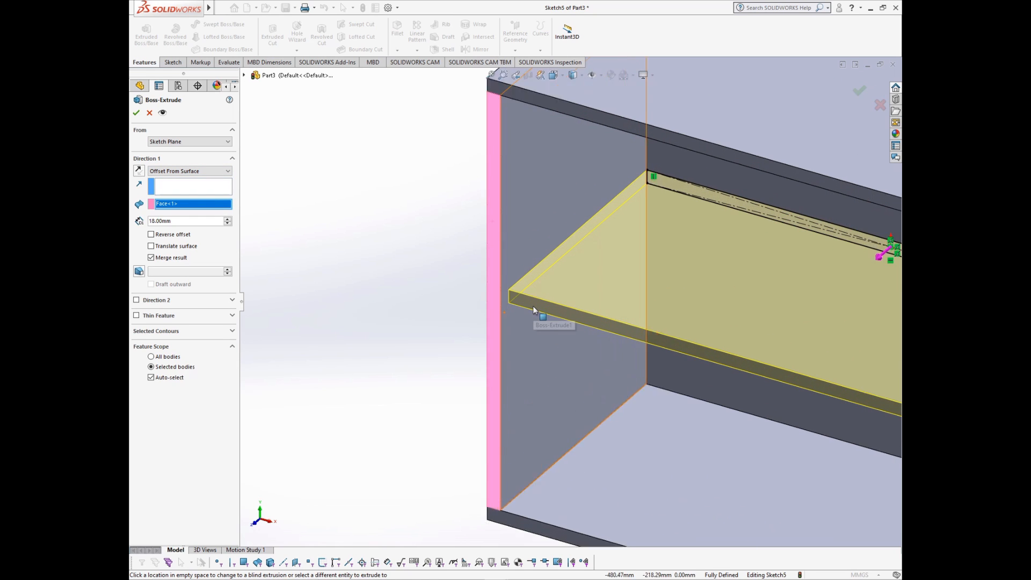
{"action": "scroll", "coordinate": [533, 305], "scroll_direction": "down", "scroll_amount": 2}
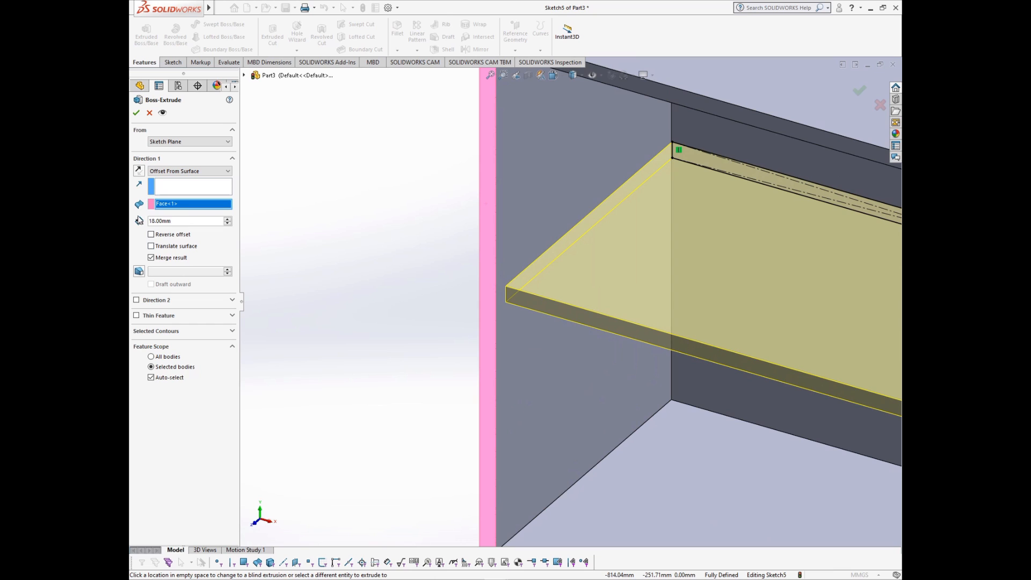
{"action": "left_click", "coordinate": [177, 221]}
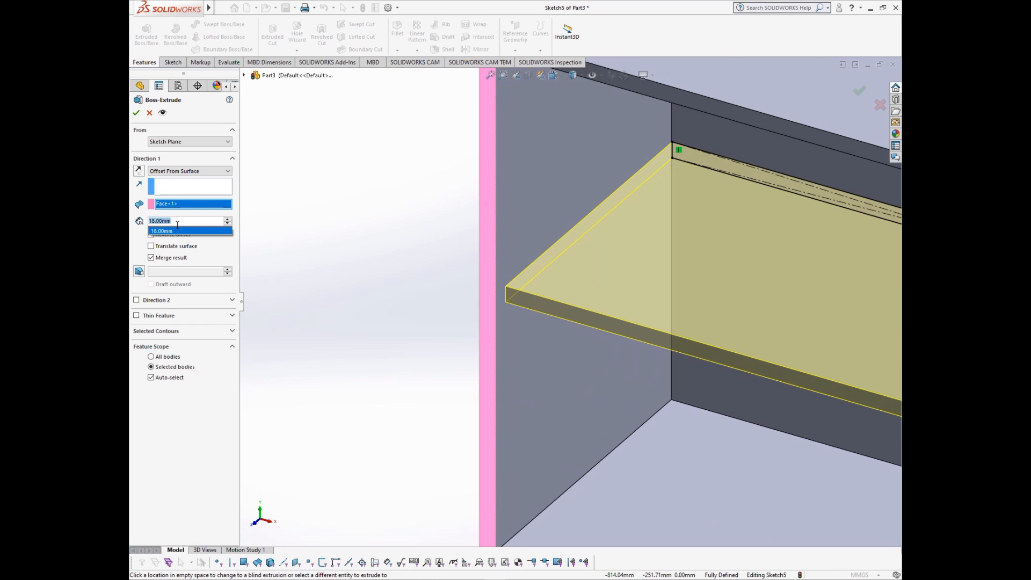
{"action": "type", "text": "20"}
{"action": "key", "text": "Return"}
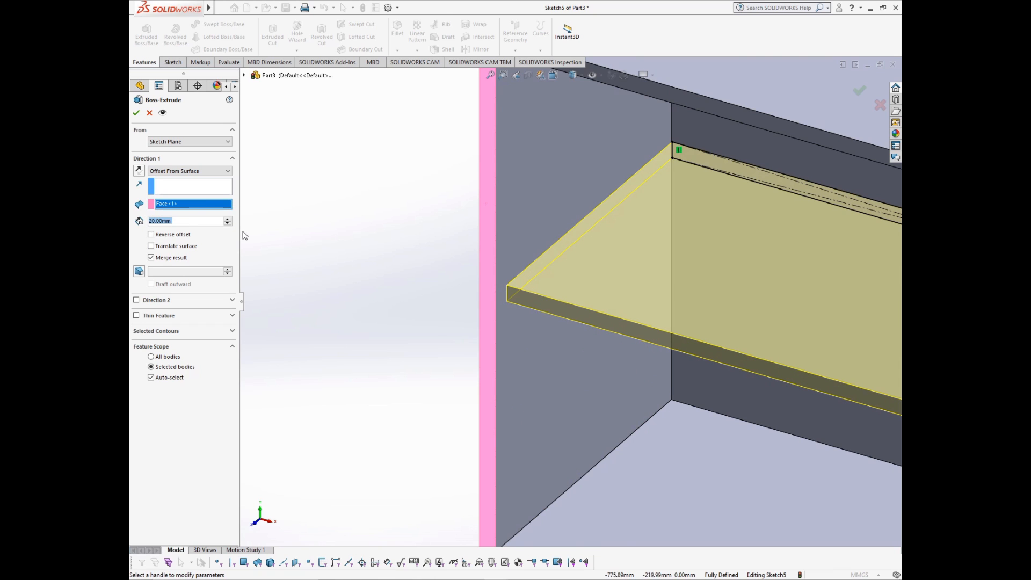
{"action": "left_click", "coordinate": [151, 235]}
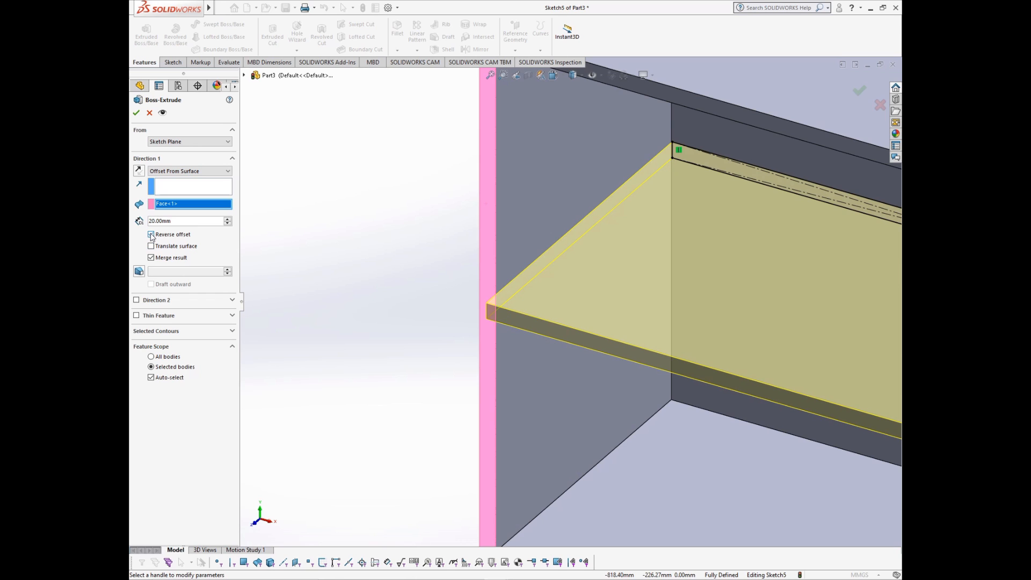
{"action": "left_click", "coordinate": [151, 235]}
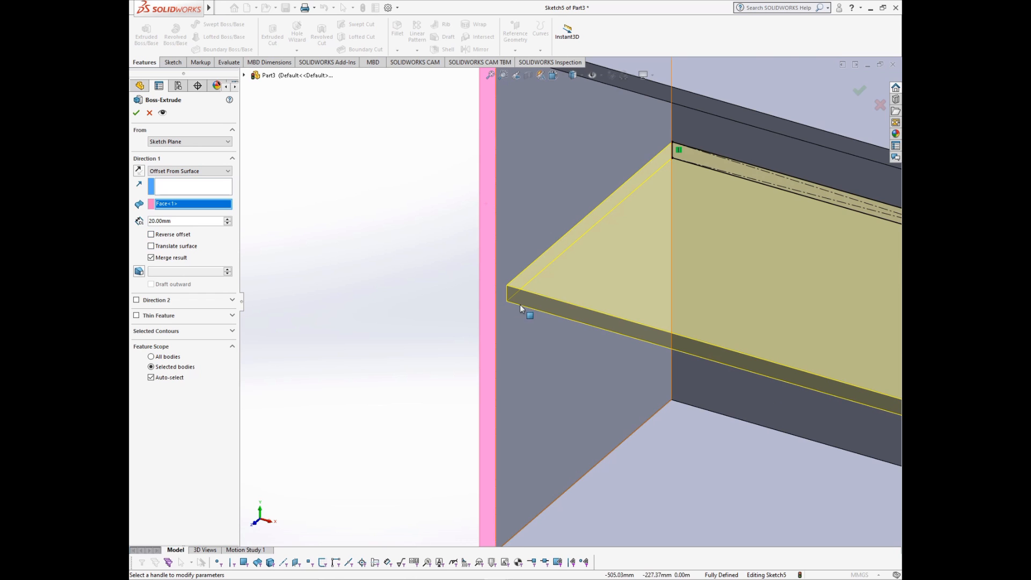
Step: Disable Merge result and complete the shelf extrusion as a separate body
{"action": "left_click", "coordinate": [152, 258]}
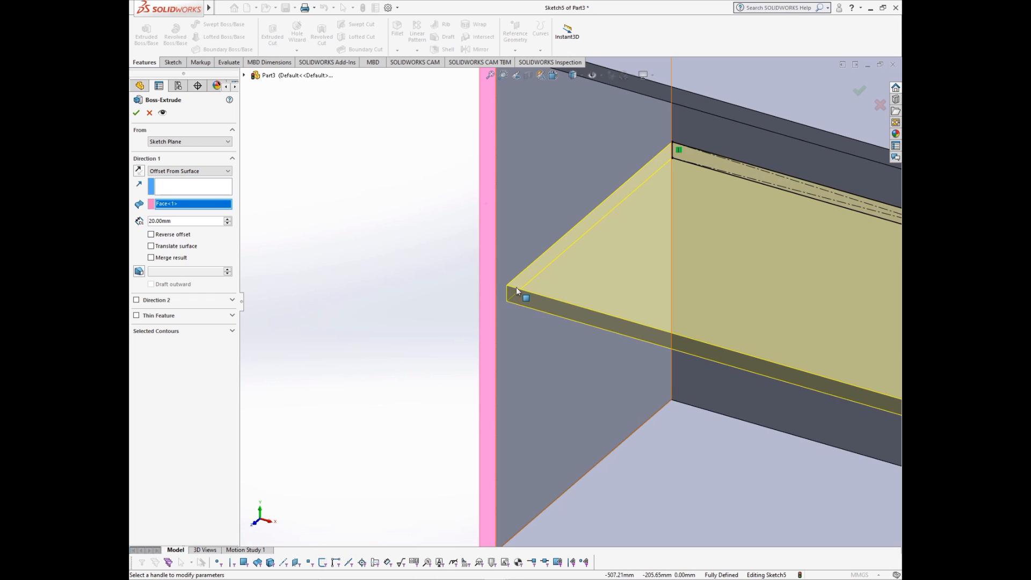
{"action": "scroll", "coordinate": [510, 296], "scroll_direction": "up", "scroll_amount": 3}
{"action": "scroll", "coordinate": [591, 247], "scroll_direction": "up", "scroll_amount": 3}
{"action": "scroll", "coordinate": [687, 196], "scroll_direction": "down", "scroll_amount": 2}
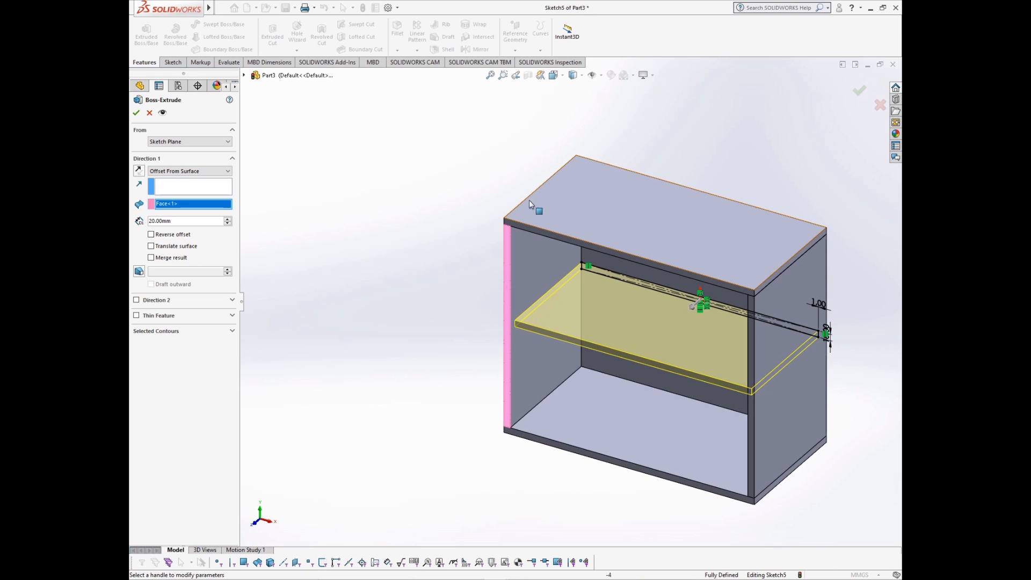
{"action": "scroll", "coordinate": [543, 319], "scroll_direction": "down", "scroll_amount": 3}
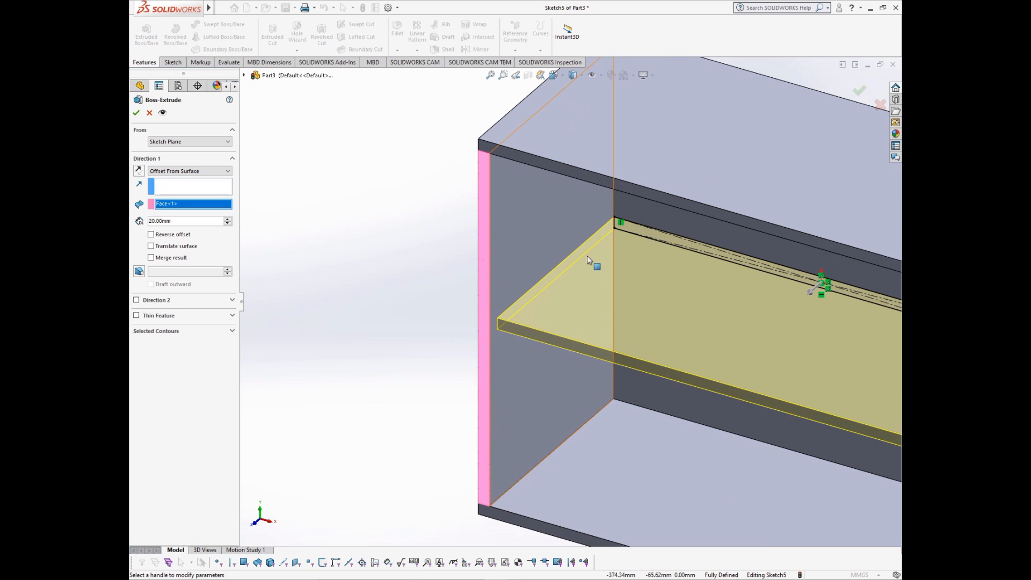
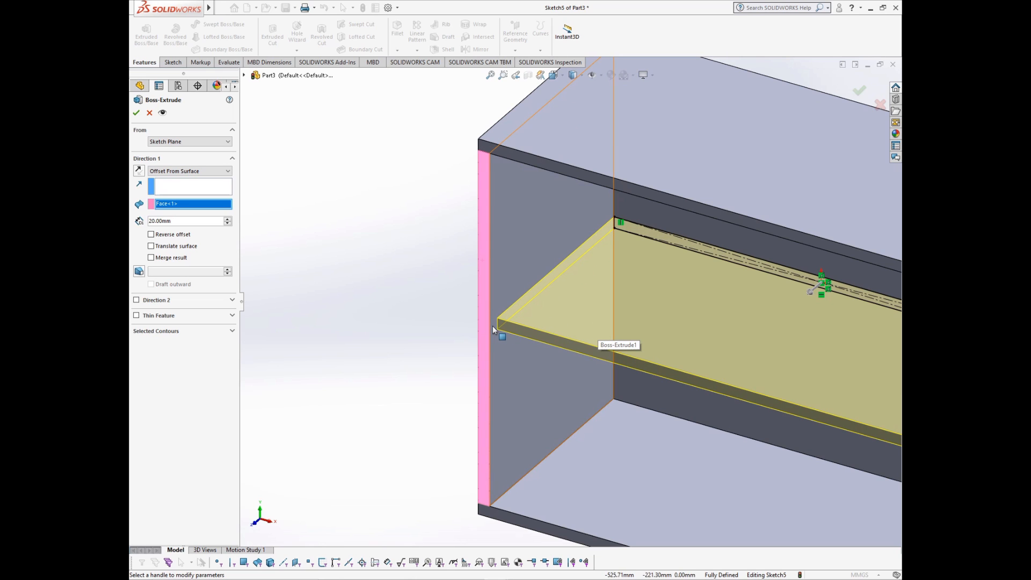
{"action": "scroll", "coordinate": [495, 324], "scroll_direction": "down", "scroll_amount": 3}
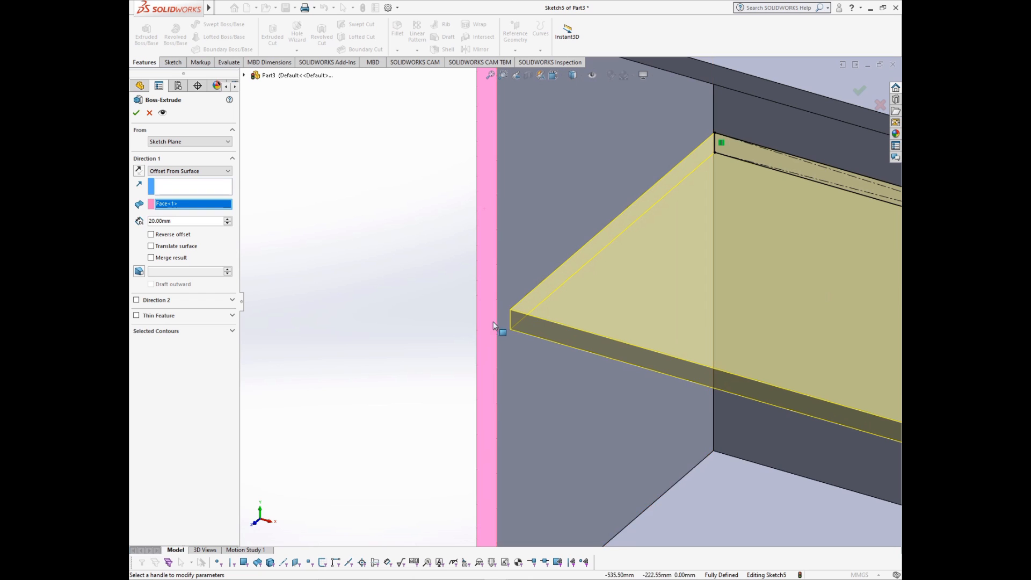
{"action": "left_click", "coordinate": [137, 114]}
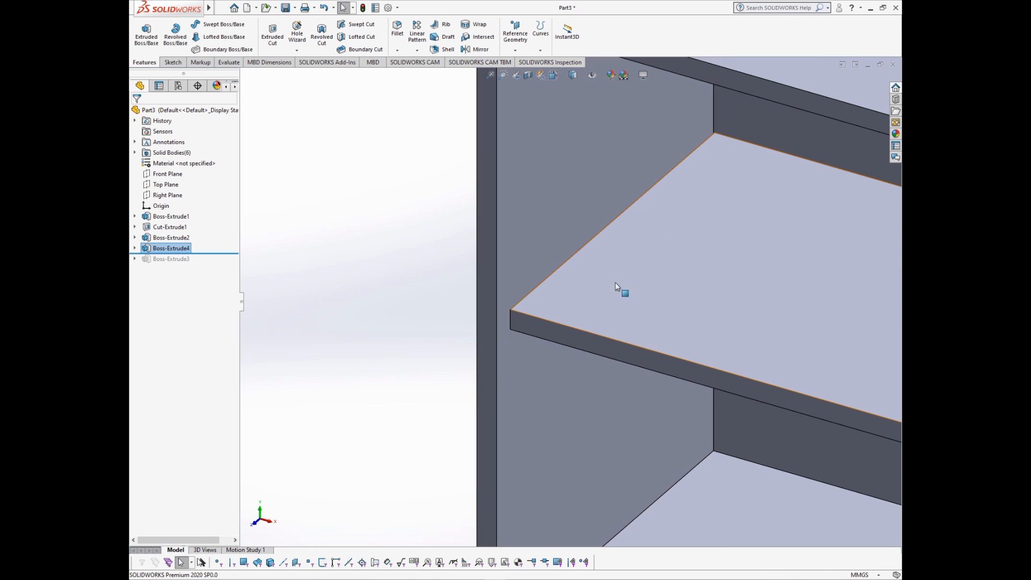
{"action": "scroll", "coordinate": [591, 299], "scroll_direction": "up", "scroll_amount": 3}
{"action": "left_click", "coordinate": [545, 314]}
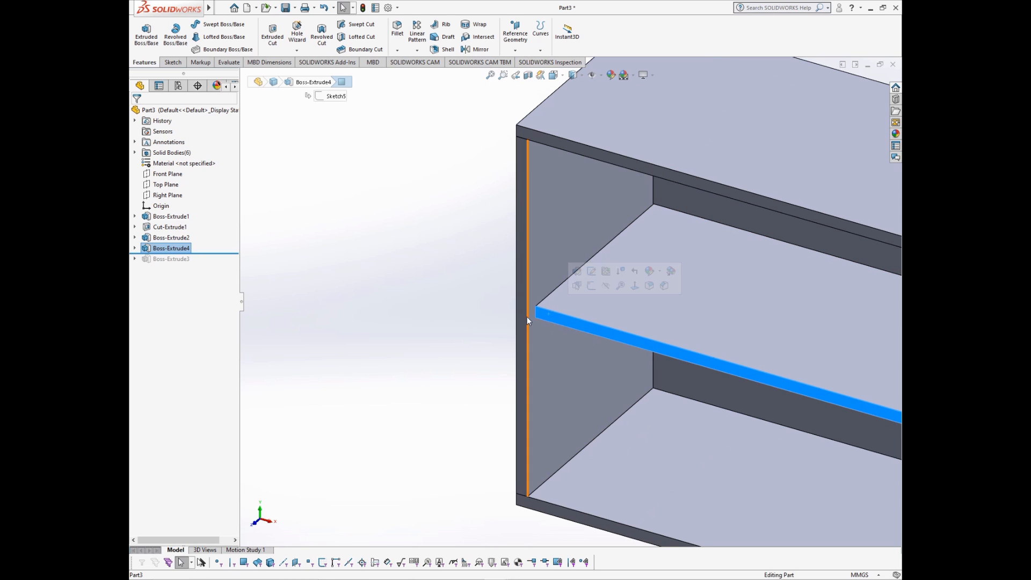
{"action": "left_click", "coordinate": [524, 318]}
{"action": "left_click", "coordinate": [463, 311]}
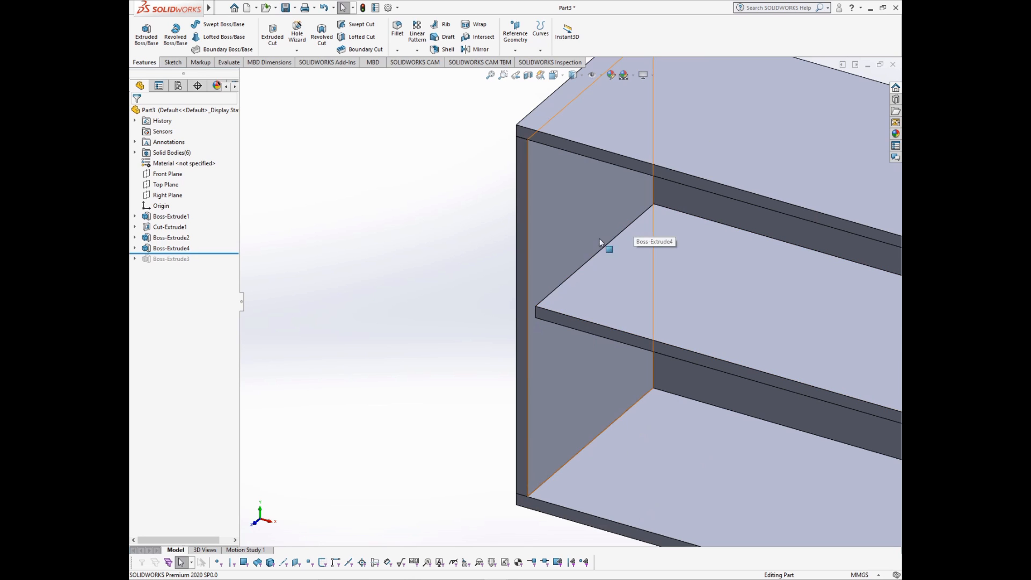
{"action": "left_click", "coordinate": [541, 314]}
{"action": "left_click", "coordinate": [520, 309]}
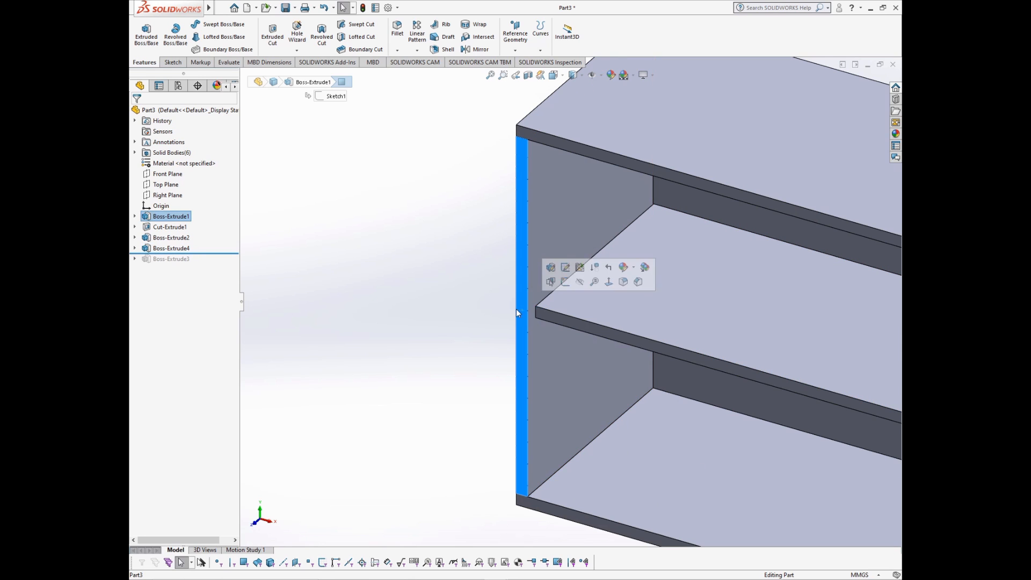
{"action": "left_click", "coordinate": [490, 299]}
{"action": "scroll", "coordinate": [491, 299], "scroll_direction": "up", "scroll_amount": 3}
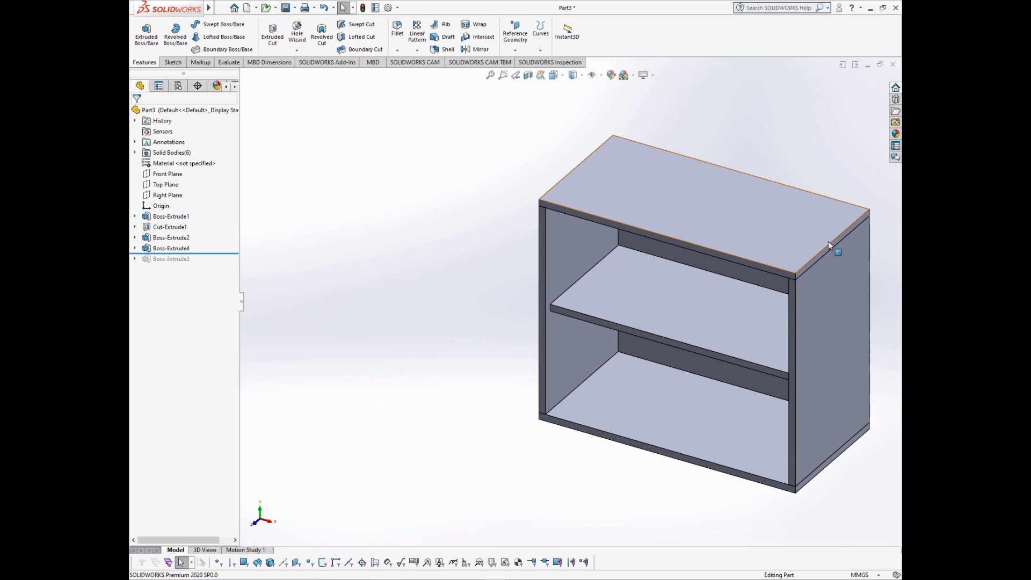
{"action": "scroll", "coordinate": [664, 307], "scroll_direction": "up", "scroll_amount": 1}
{"action": "scroll", "coordinate": [659, 281], "scroll_direction": "down", "scroll_amount": 2}
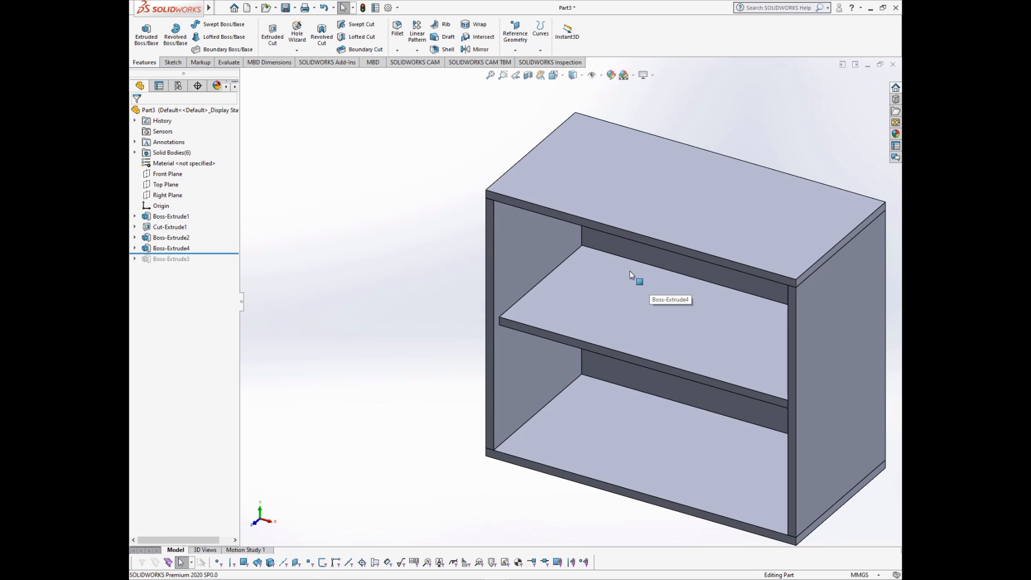
Step: Set the cabinet's overall width to 300 mm in the carcass sketch and rebuild the model
{"action": "right_click", "coordinate": [161, 217]}
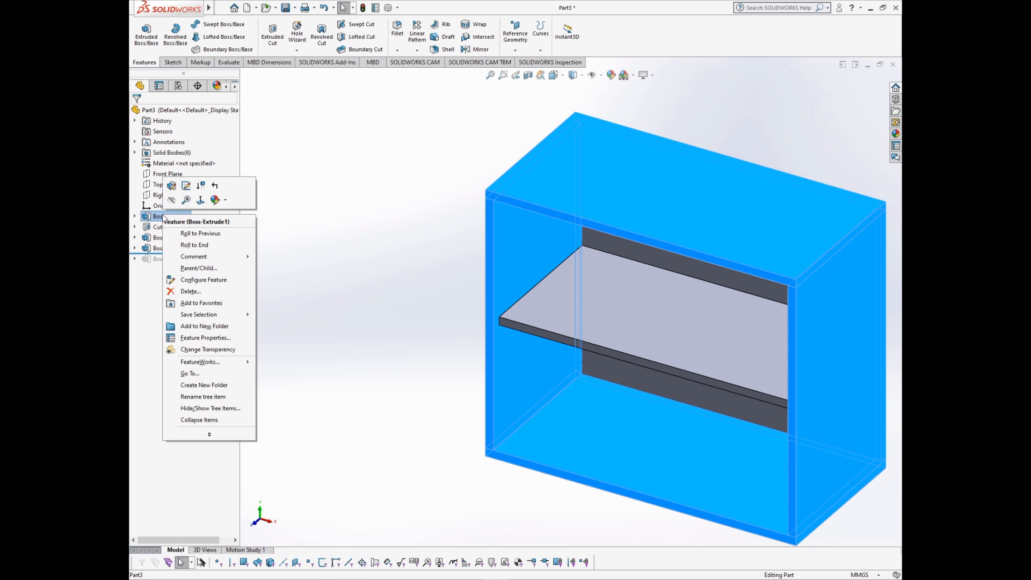
{"action": "left_click", "coordinate": [185, 186]}
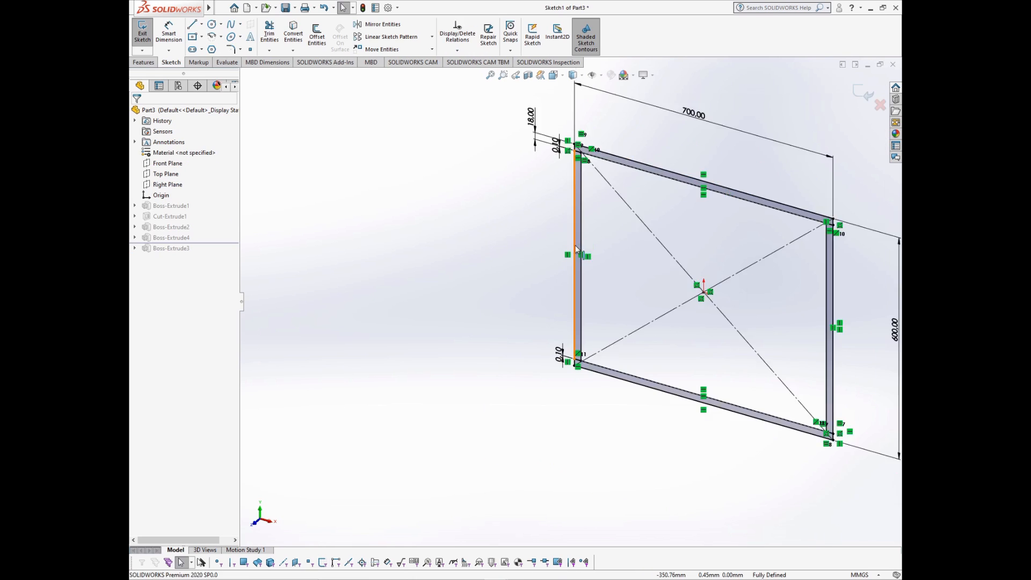
{"action": "double_click", "coordinate": [658, 172]}
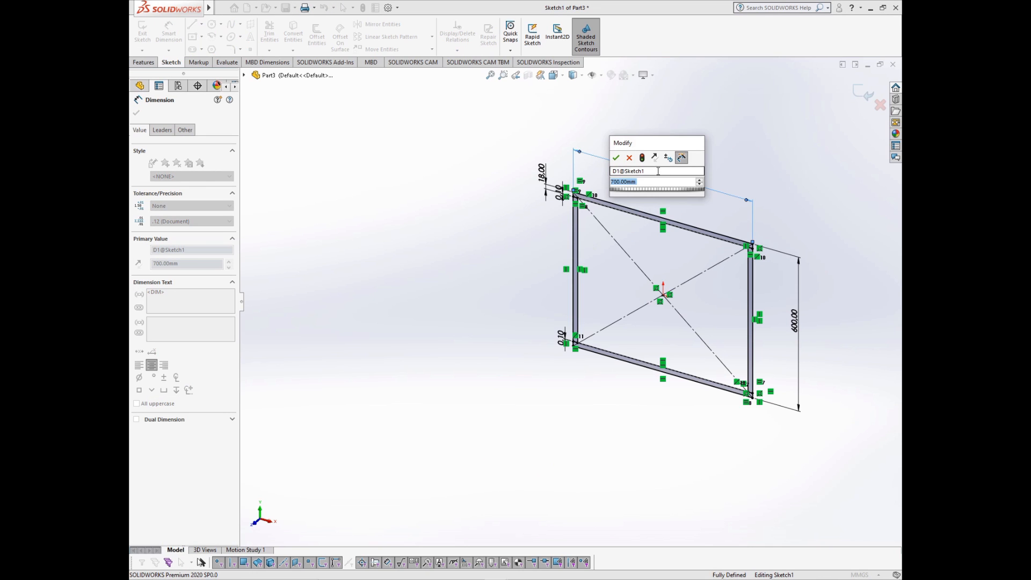
{"action": "type", "text": "300"}
{"action": "key", "text": "Return"}
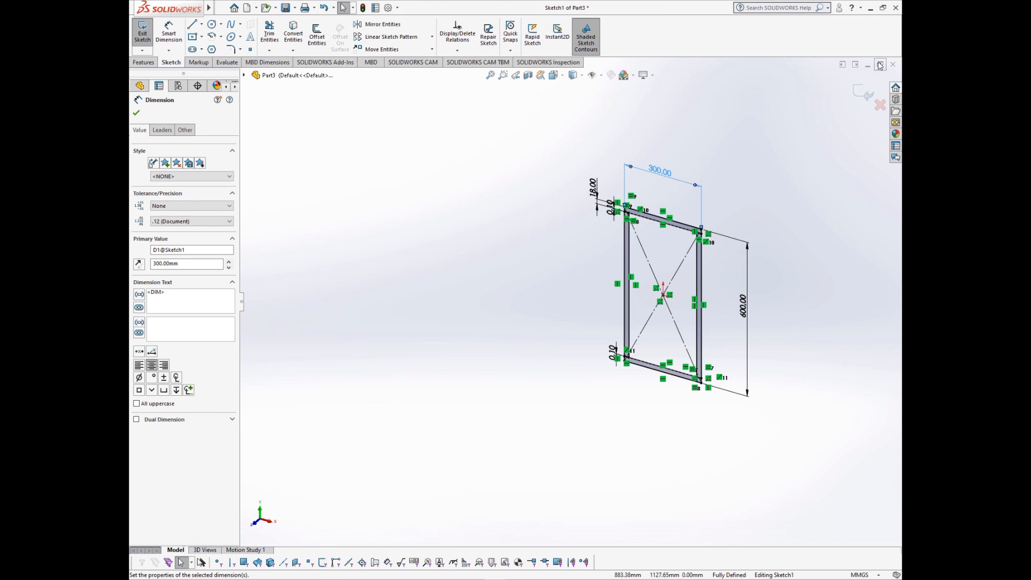
{"action": "left_click", "coordinate": [857, 92]}
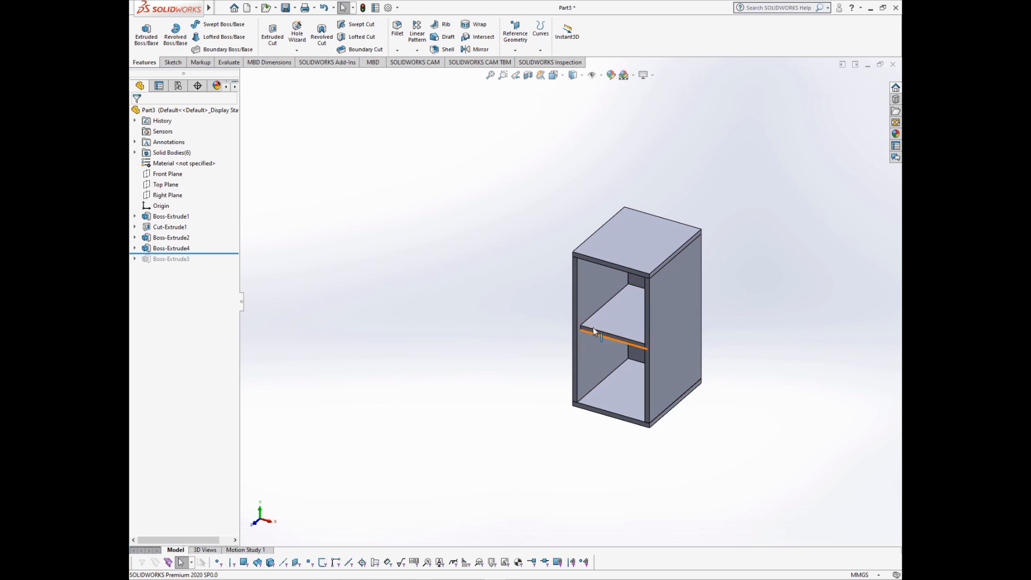
Step: Open the middle shelf's sketch for editing and move its 1 mm gap dimension closer to the shelf rectangle
{"action": "scroll", "coordinate": [593, 325], "scroll_direction": "down", "scroll_amount": 3}
{"action": "left_click", "coordinate": [606, 314]}
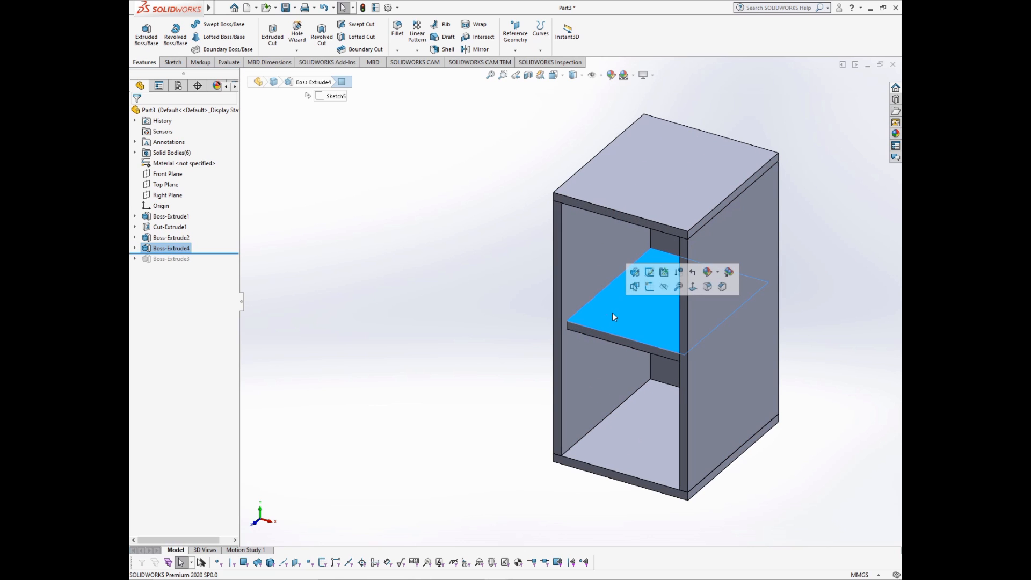
{"action": "left_click", "coordinate": [829, 350]}
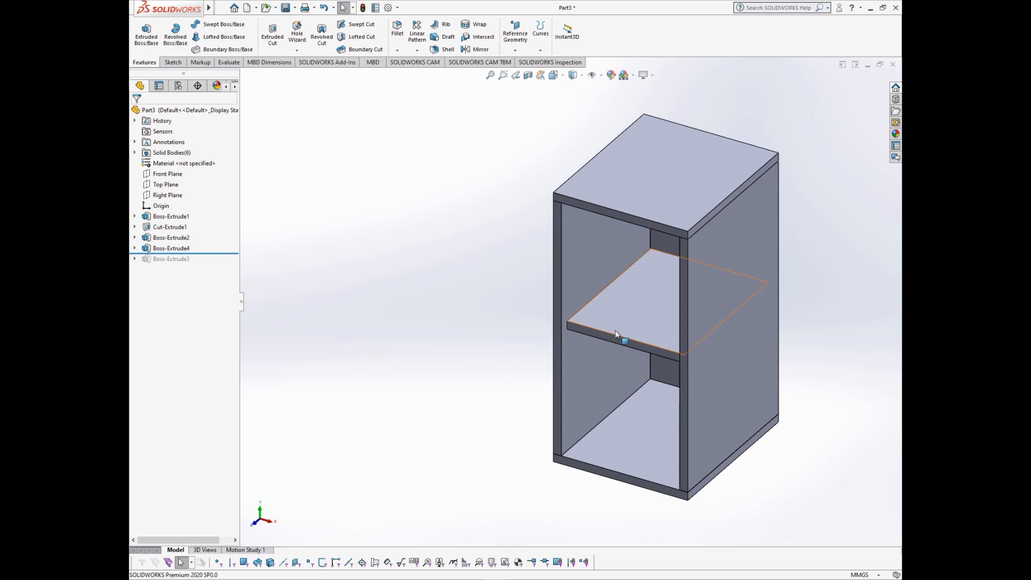
{"action": "left_click", "coordinate": [636, 321]}
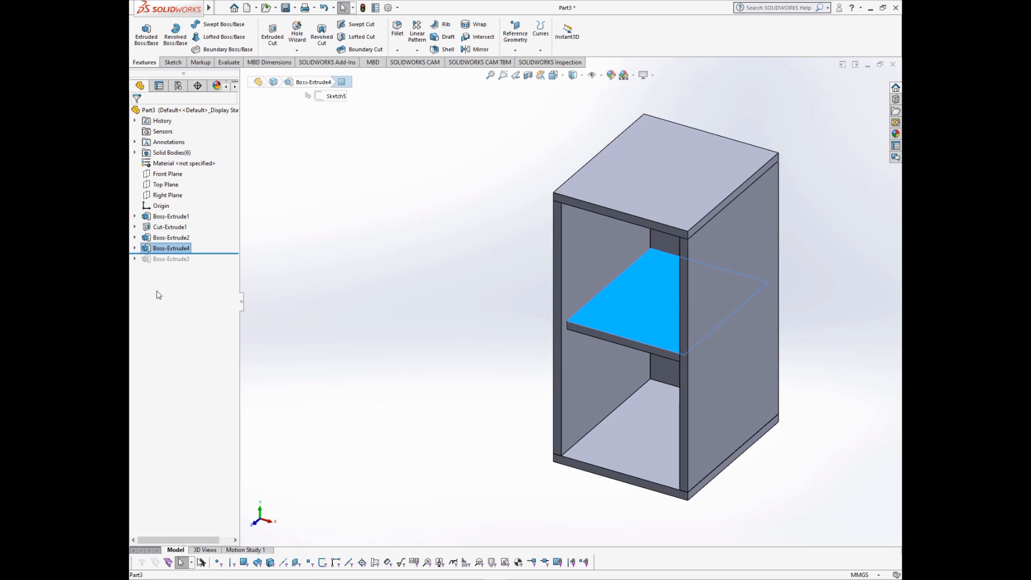
{"action": "left_click", "coordinate": [134, 249]}
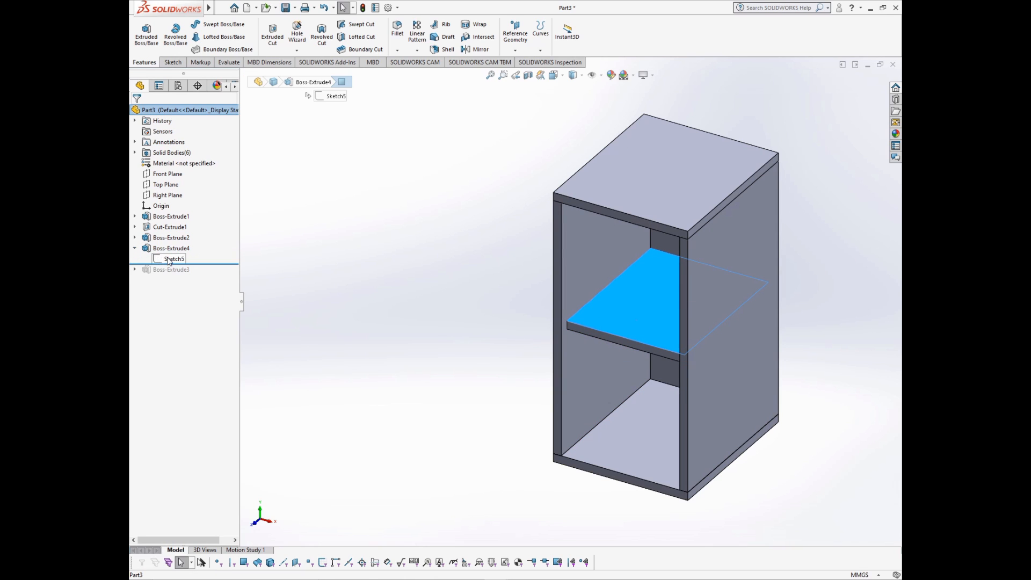
{"action": "left_click", "coordinate": [171, 259]}
{"action": "left_click", "coordinate": [177, 229]}
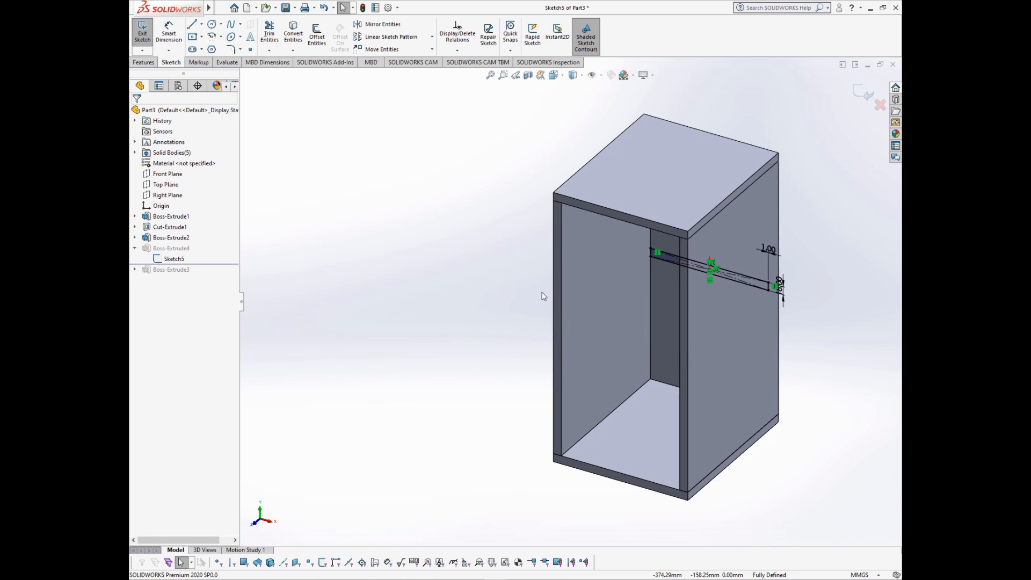
{"action": "scroll", "coordinate": [633, 292], "scroll_direction": "down", "scroll_amount": 4}
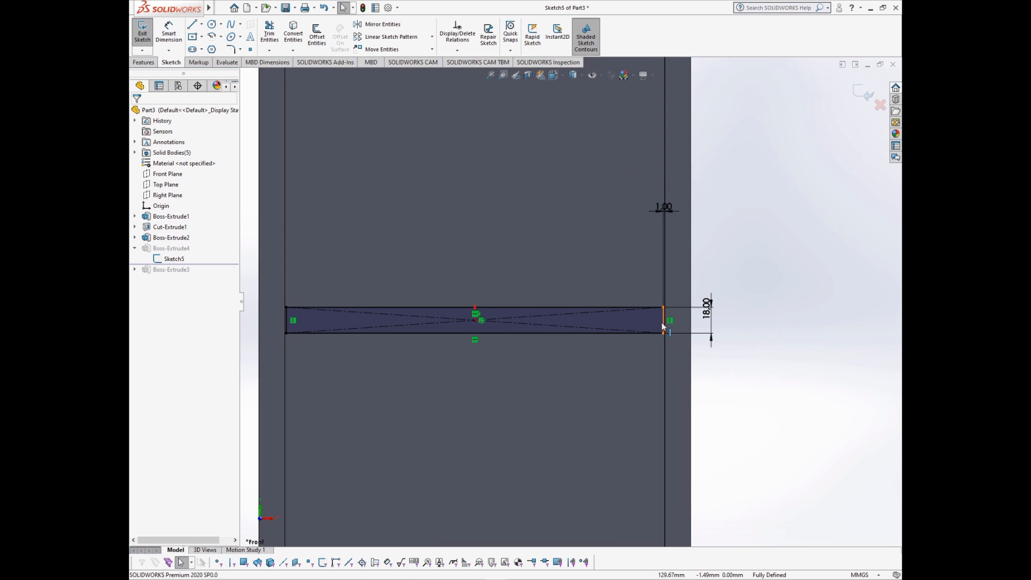
{"action": "scroll", "coordinate": [570, 302], "scroll_direction": "up", "scroll_amount": 3}
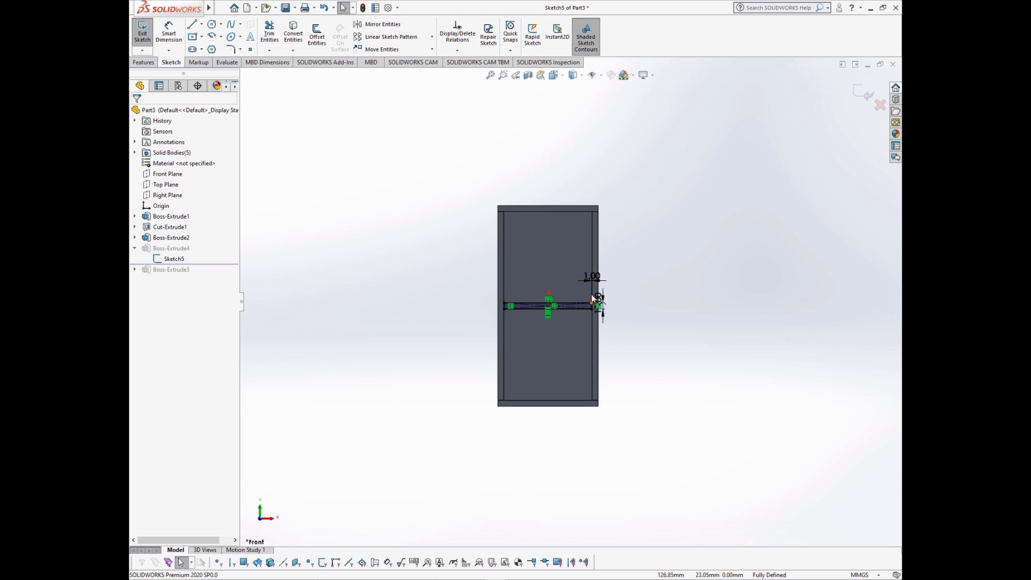
{"action": "scroll", "coordinate": [593, 299], "scroll_direction": "down", "scroll_amount": 3}
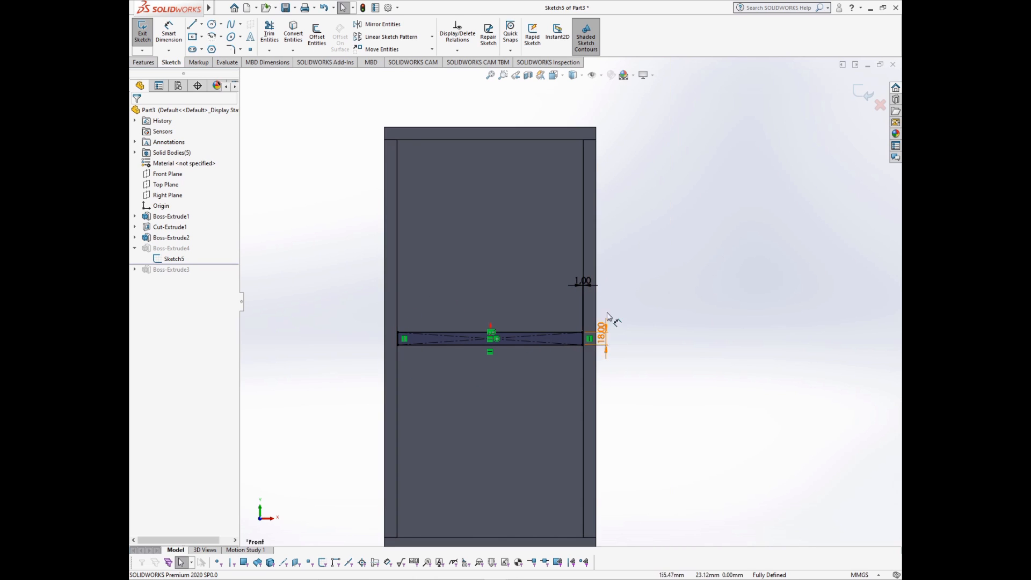
{"action": "left_click_drag", "start_coordinate": [586, 281], "coordinate": [560, 292]}
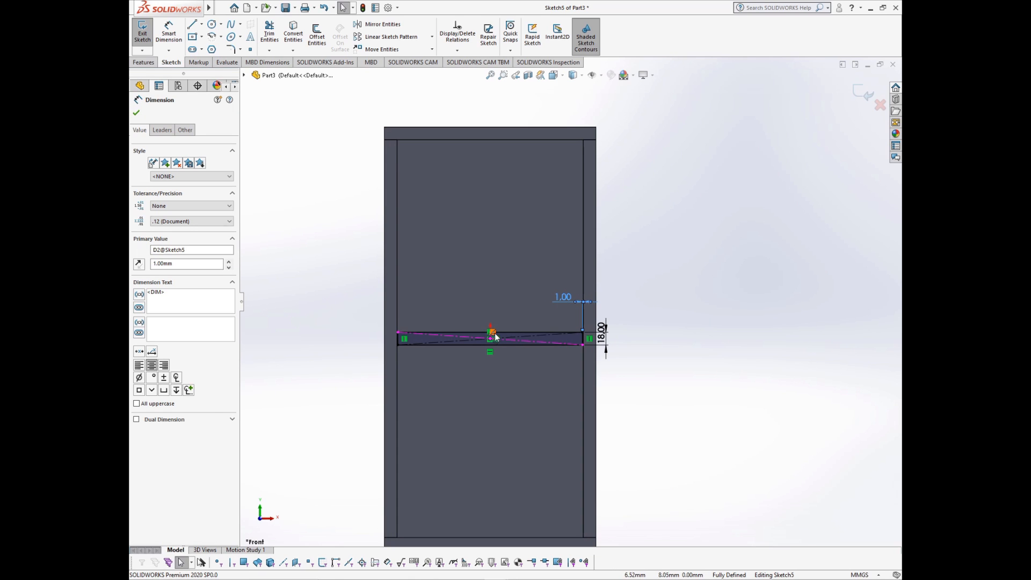
Step: Check the shelf rectangle's width with a temporary driven dimension on its long edge and delete that dimension
{"action": "right_click_drag", "start_coordinate": [759, 382], "coordinate": [702, 284]}
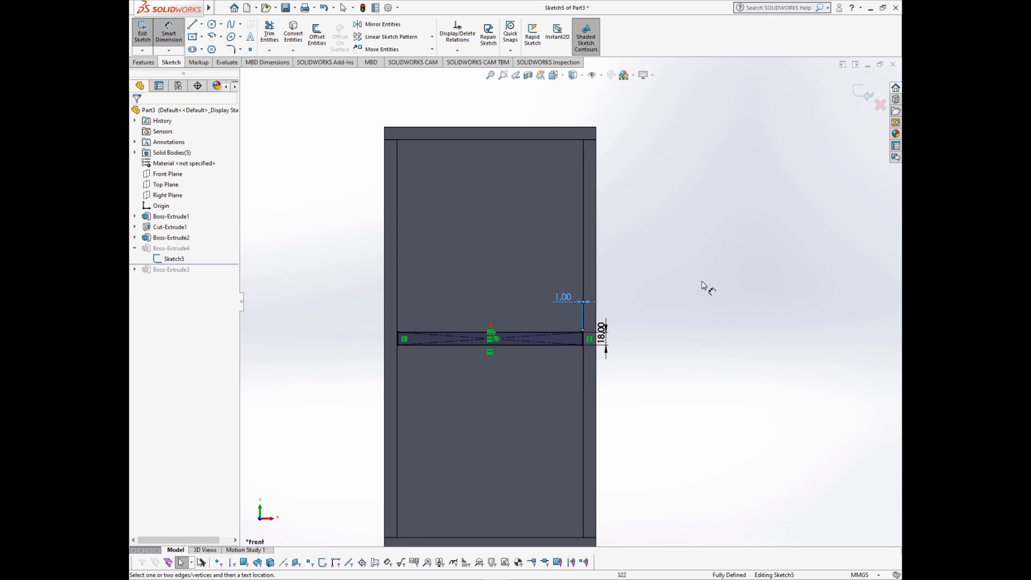
{"action": "left_click", "coordinate": [515, 333]}
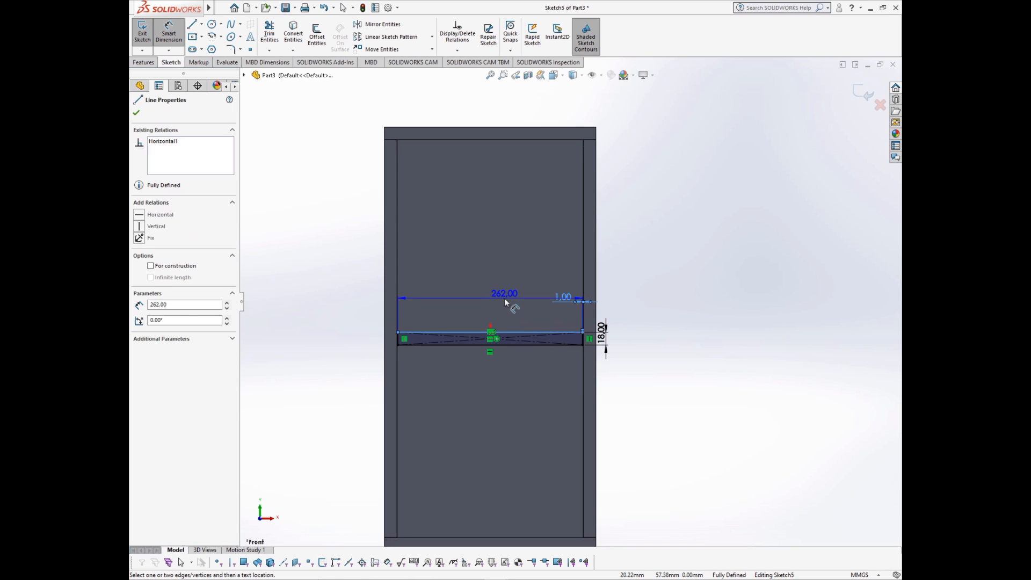
{"action": "left_click", "coordinate": [501, 297]}
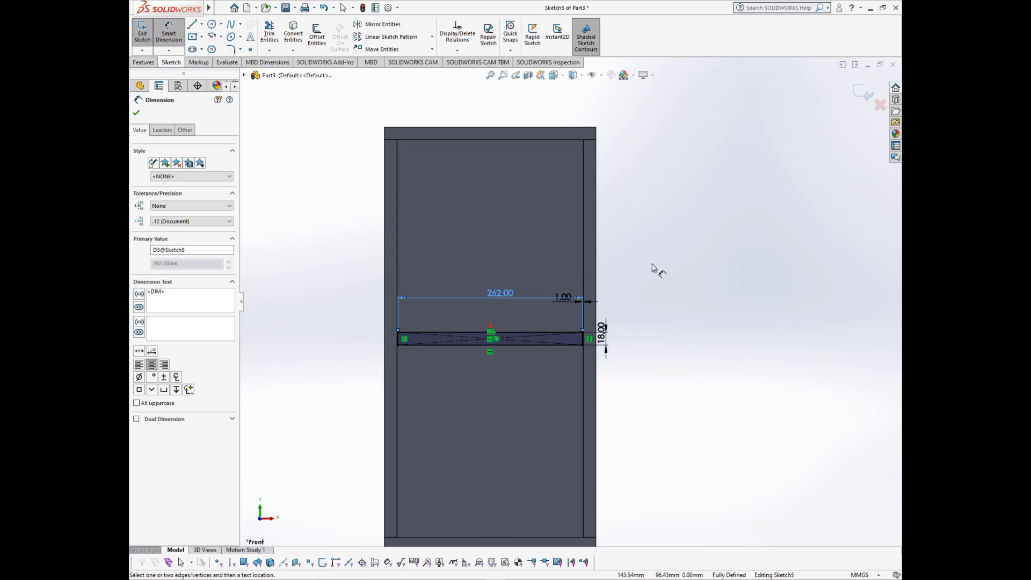
{"action": "left_click", "coordinate": [501, 295]}
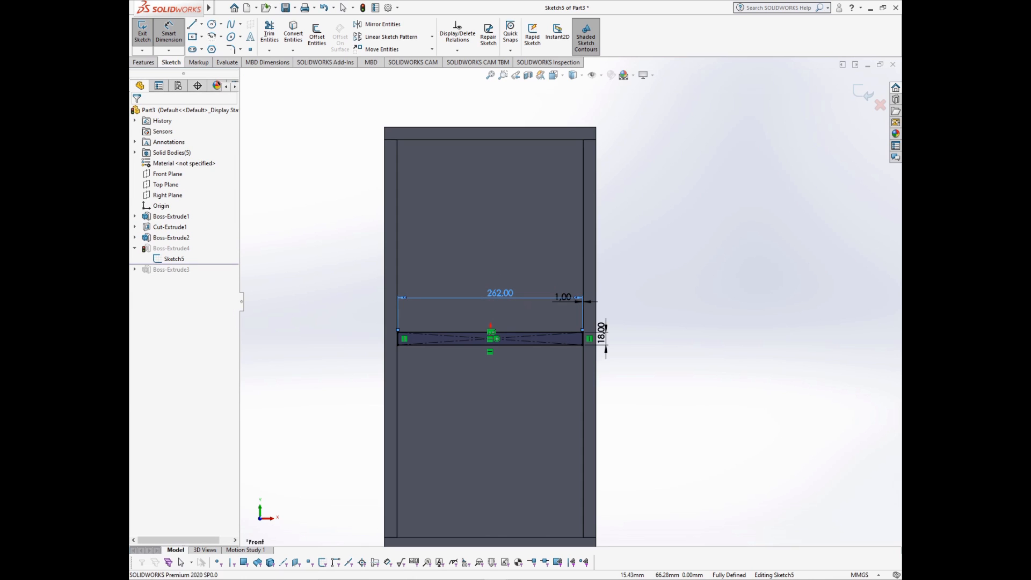
{"action": "key", "text": "Delete"}
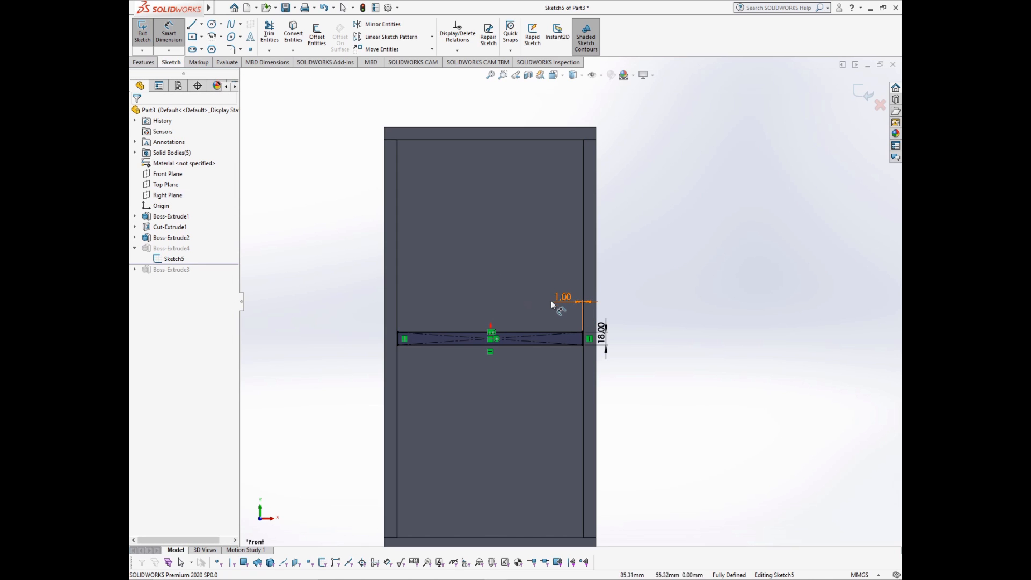
Step: Inspect the 1 mm gap at the shelf rectangle's end up close and exit the shelf sketch
{"action": "scroll", "coordinate": [584, 334], "scroll_direction": "down", "scroll_amount": 5}
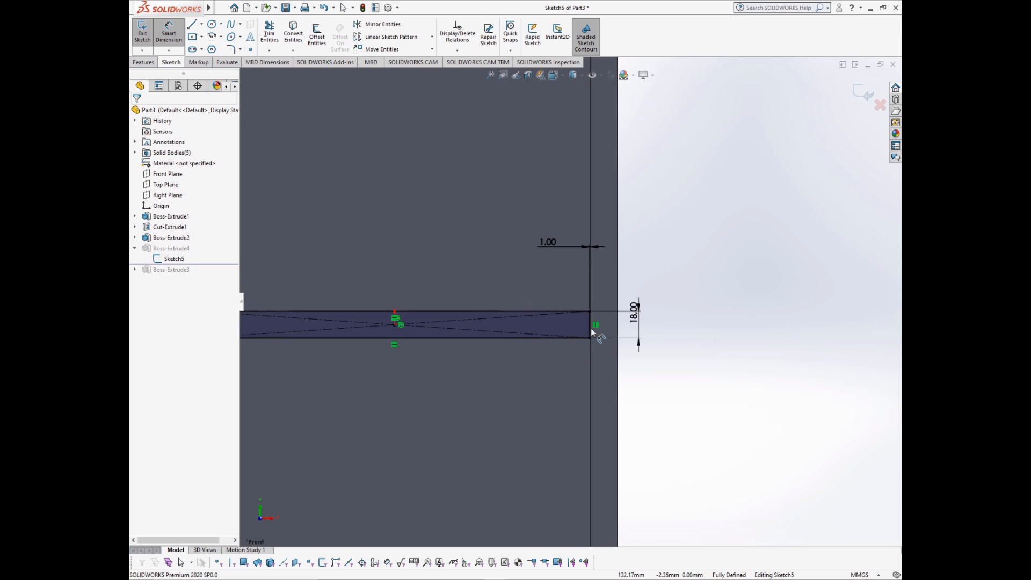
{"action": "scroll", "coordinate": [558, 317], "scroll_direction": "up", "scroll_amount": 6}
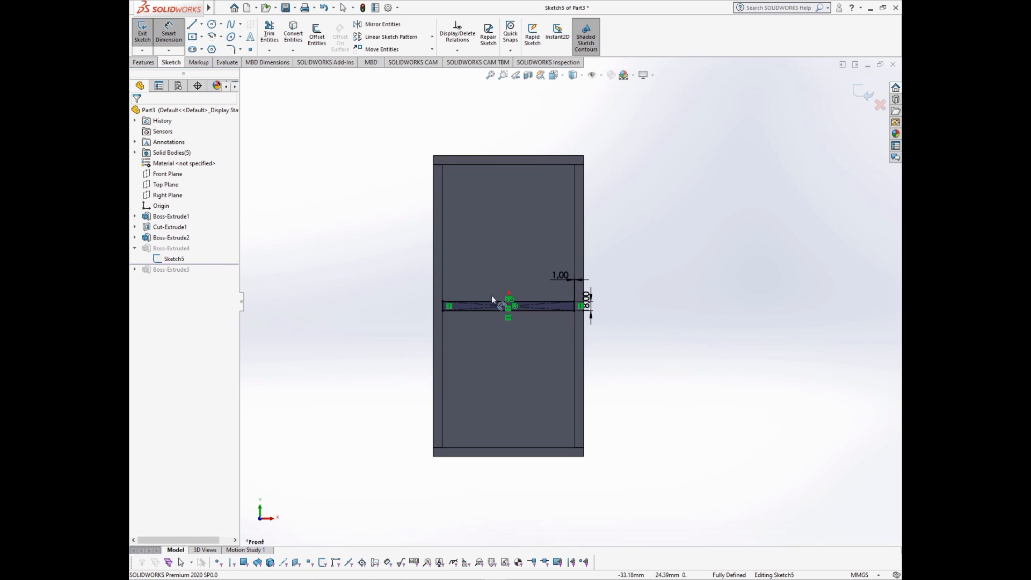
{"action": "left_click", "coordinate": [863, 94]}
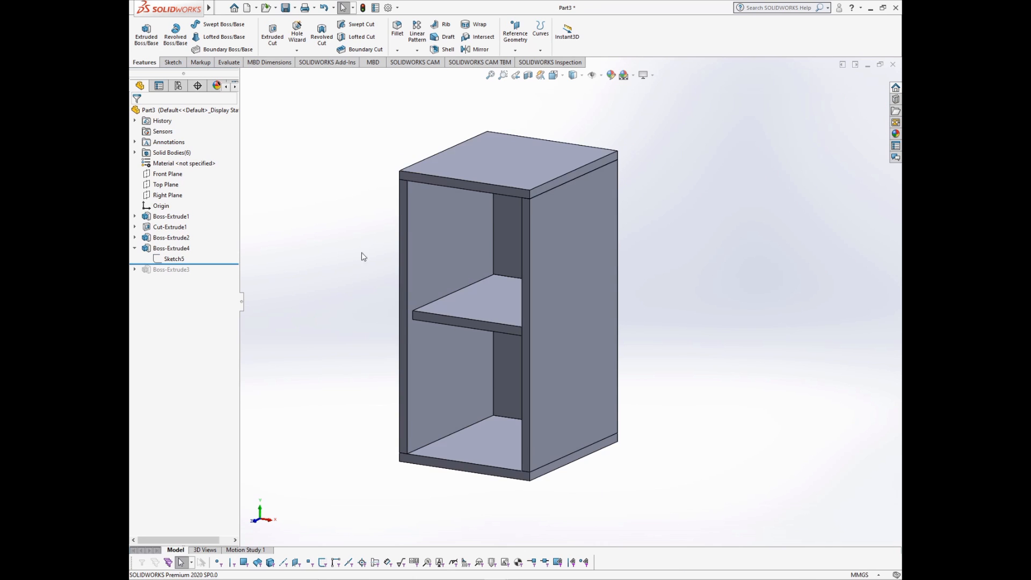
Step: Edit the carcass sketch and set the cabinet's overall width to 700 mm
{"action": "left_click", "coordinate": [171, 217]}
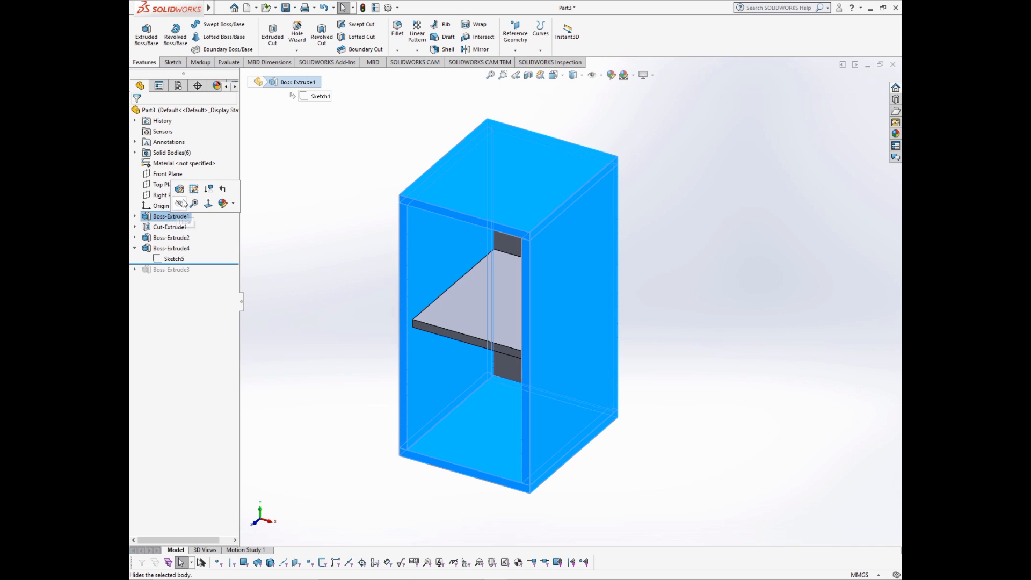
{"action": "left_click", "coordinate": [194, 190]}
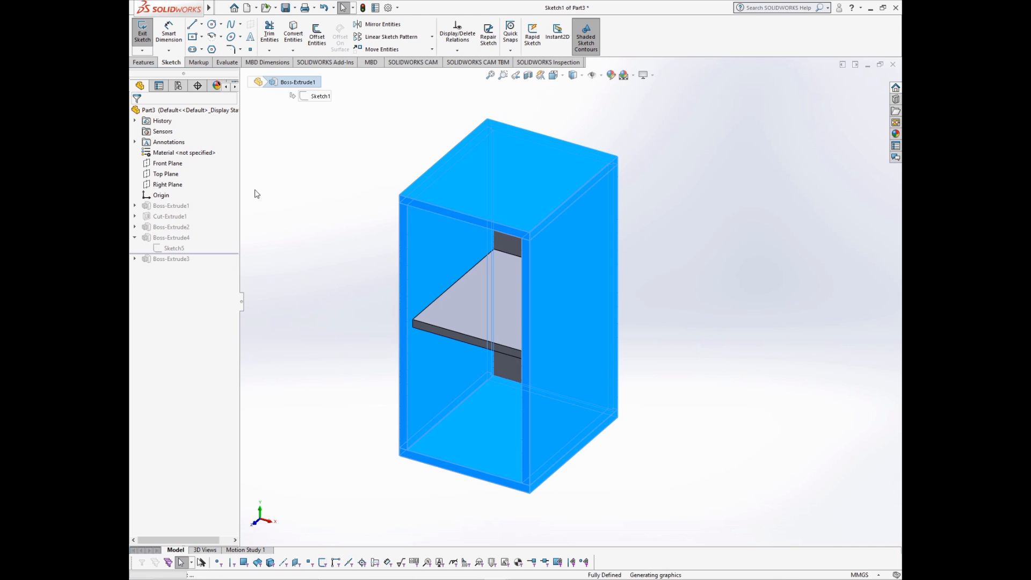
{"action": "scroll", "coordinate": [642, 305], "scroll_direction": "up", "scroll_amount": 4}
{"action": "scroll", "coordinate": [576, 243], "scroll_direction": "down", "scroll_amount": 2}
{"action": "scroll", "coordinate": [576, 243], "scroll_direction": "down", "scroll_amount": 1}
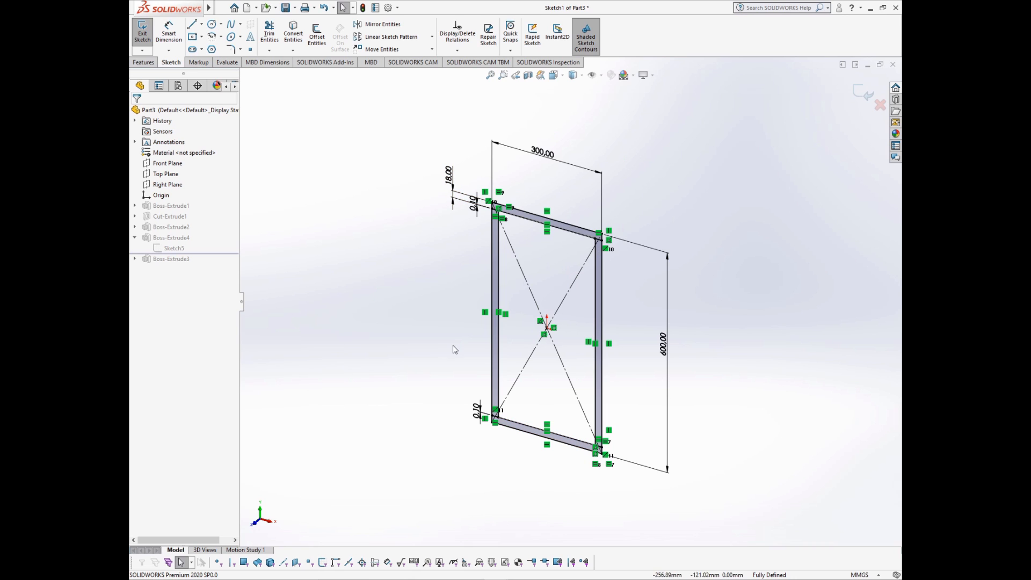
{"action": "scroll", "coordinate": [449, 215], "scroll_direction": "down", "scroll_amount": 4}
{"action": "scroll", "coordinate": [569, 295], "scroll_direction": "up", "scroll_amount": 4}
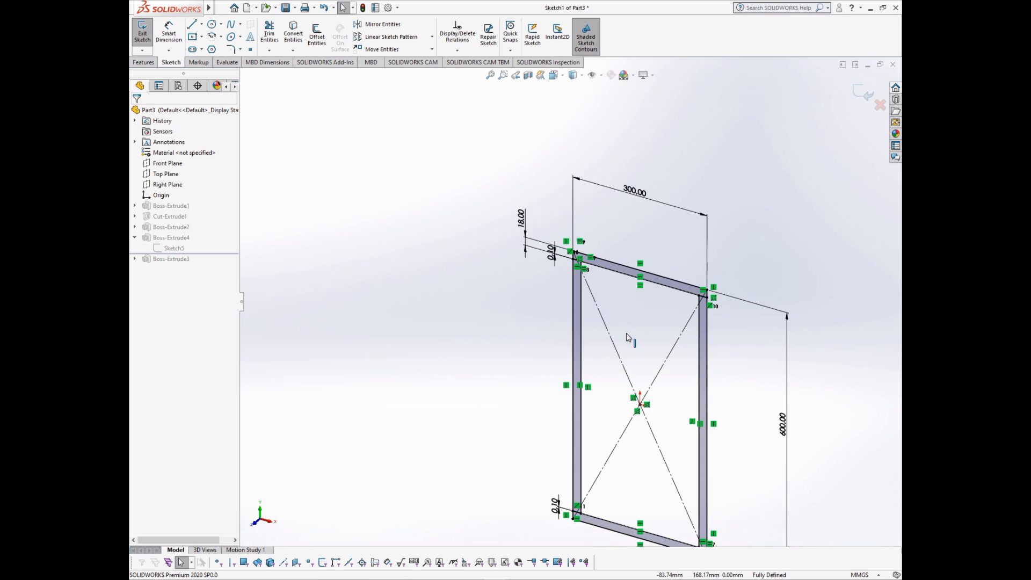
{"action": "left_click", "coordinate": [576, 343]}
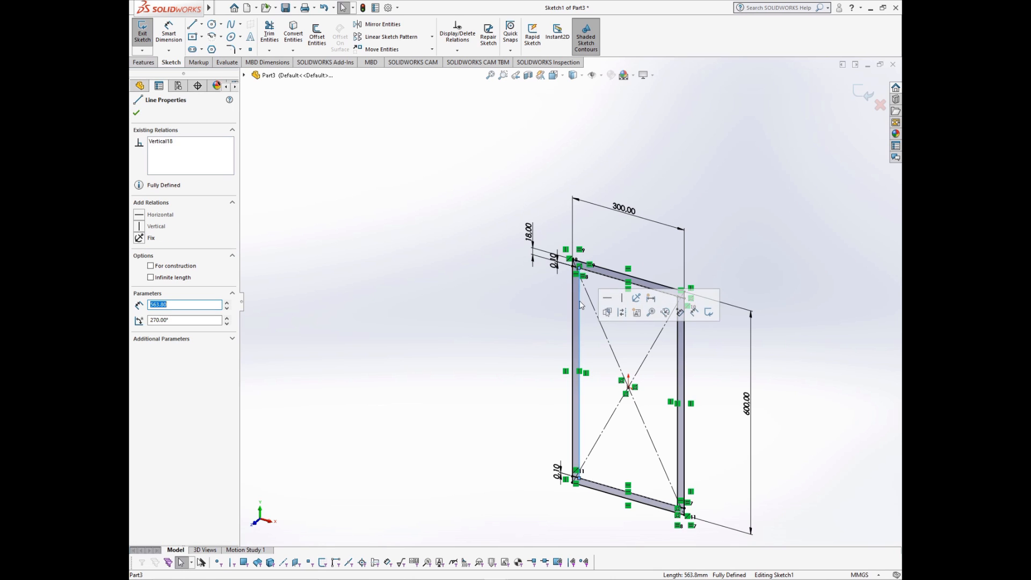
{"action": "scroll", "coordinate": [719, 375], "scroll_direction": "down", "scroll_amount": 1}
{"action": "left_click", "coordinate": [718, 375]}
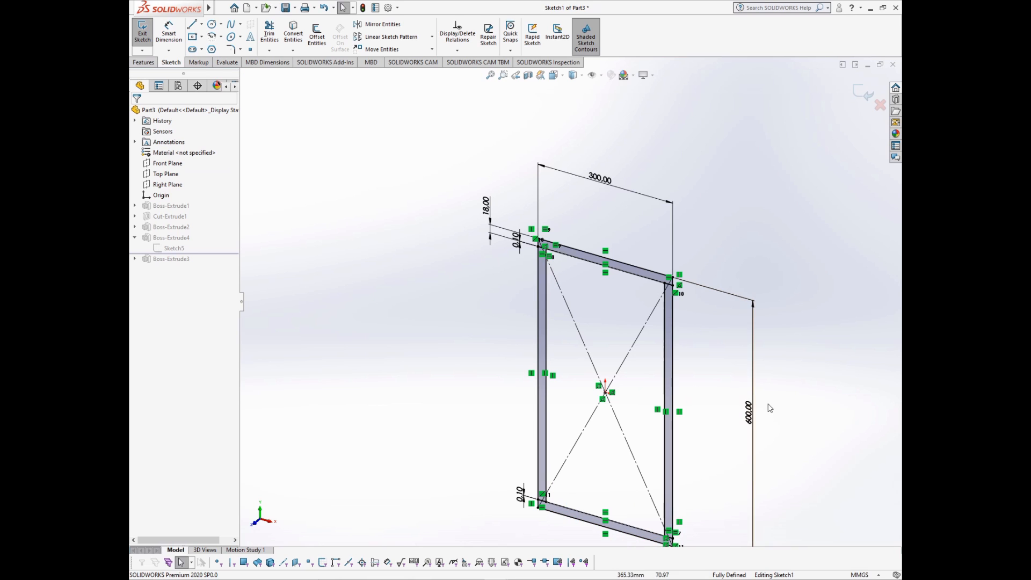
{"action": "double_click", "coordinate": [597, 191]}
{"action": "type", "text": "700"}
{"action": "key", "text": "Return"}
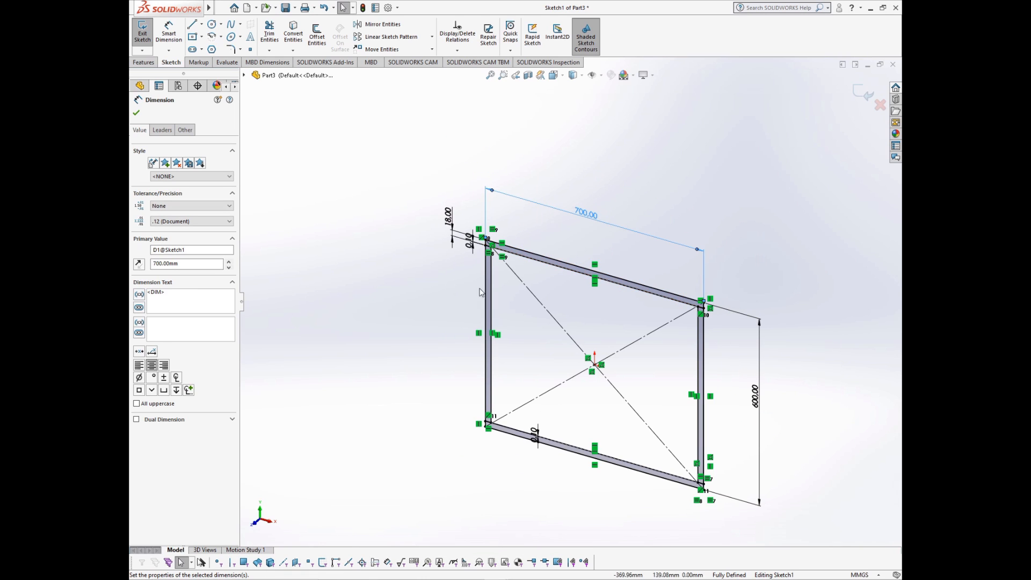
Step: Set the cabinet's overall height to 800 mm in the carcass sketch
{"action": "scroll", "coordinate": [461, 283], "scroll_direction": "down", "scroll_amount": 3}
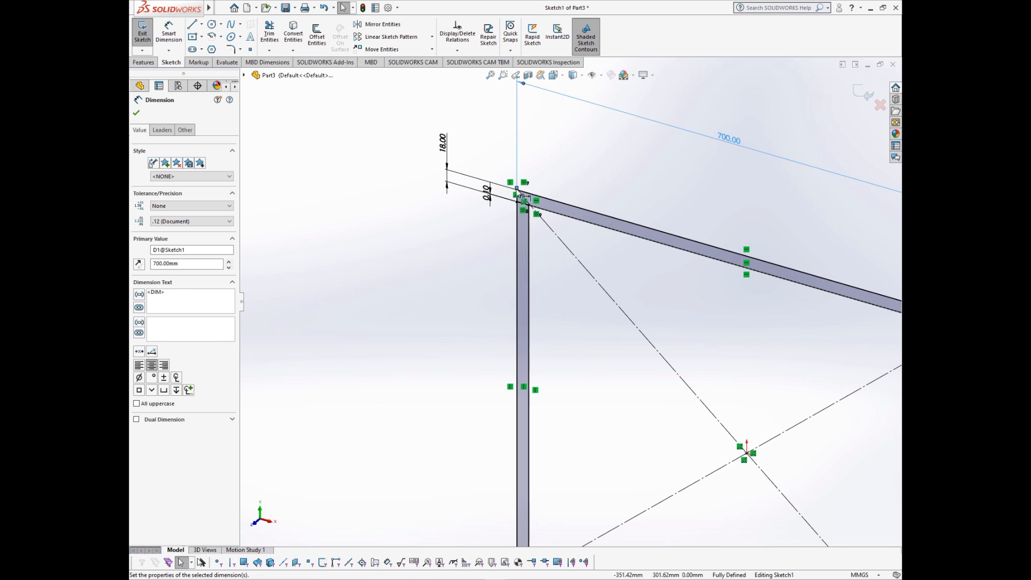
{"action": "scroll", "coordinate": [520, 185], "scroll_direction": "down", "scroll_amount": 3}
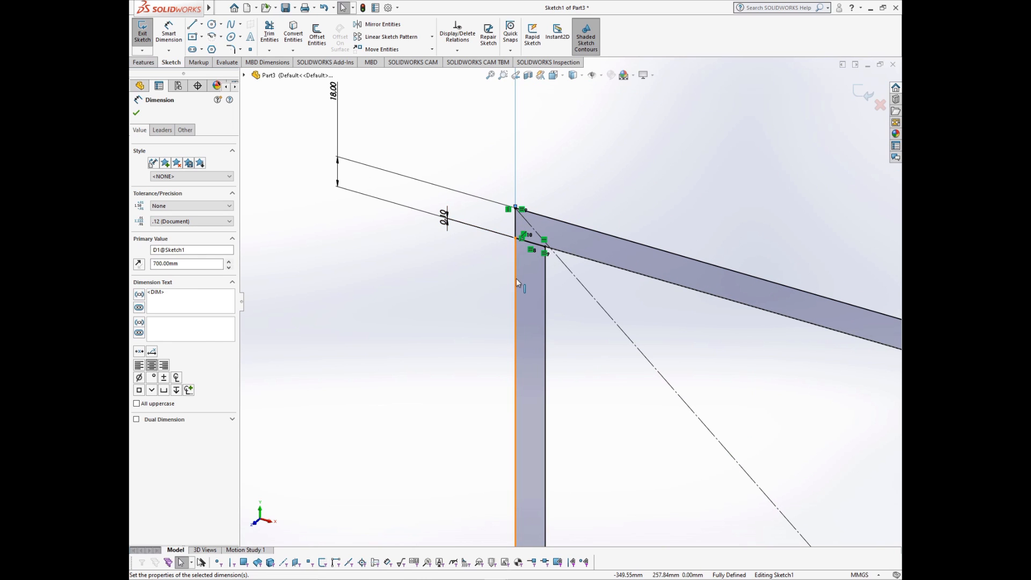
{"action": "key", "text": "ctrl+8"}
{"action": "scroll", "coordinate": [345, 188], "scroll_direction": "down", "scroll_amount": 3}
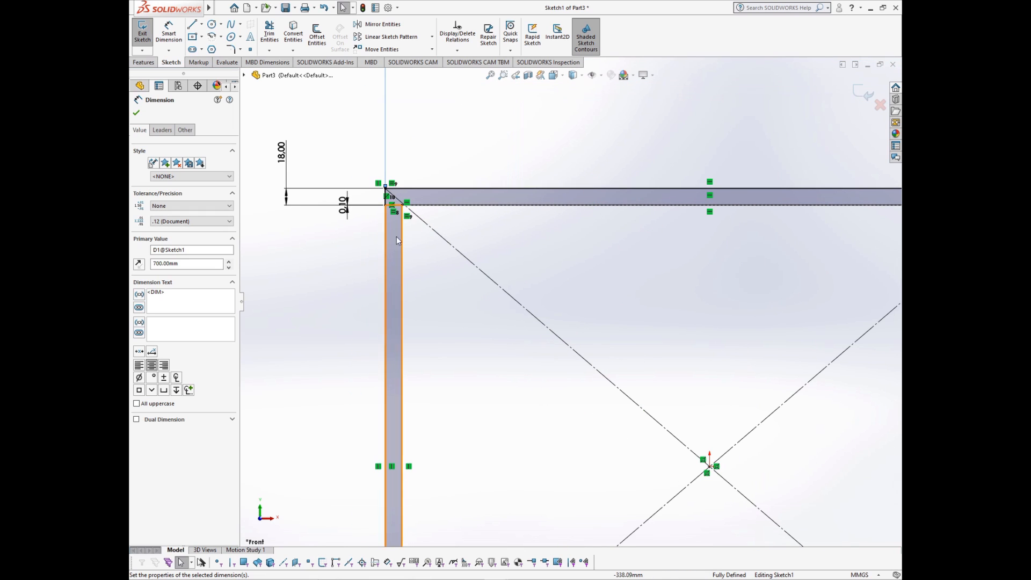
{"action": "scroll", "coordinate": [356, 221], "scroll_direction": "down", "scroll_amount": 1}
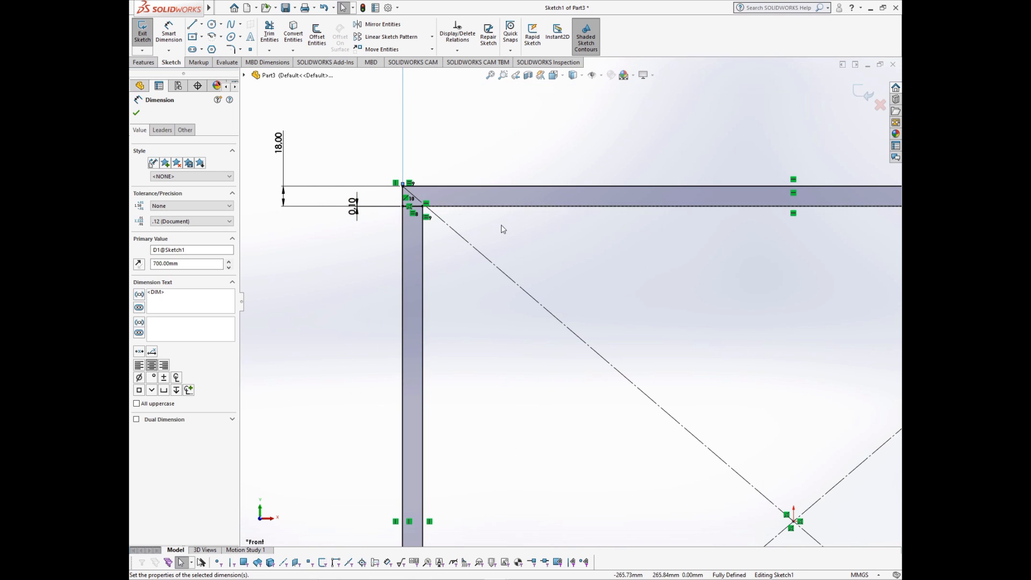
{"action": "scroll", "coordinate": [503, 229], "scroll_direction": "up", "scroll_amount": 6}
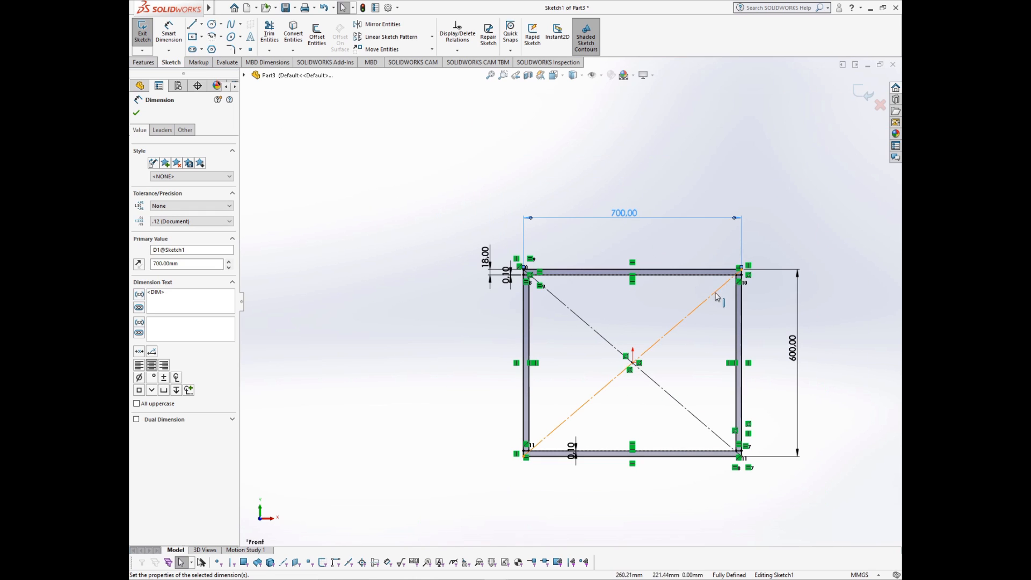
{"action": "left_click", "coordinate": [793, 351]}
{"action": "double_click", "coordinate": [793, 351]}
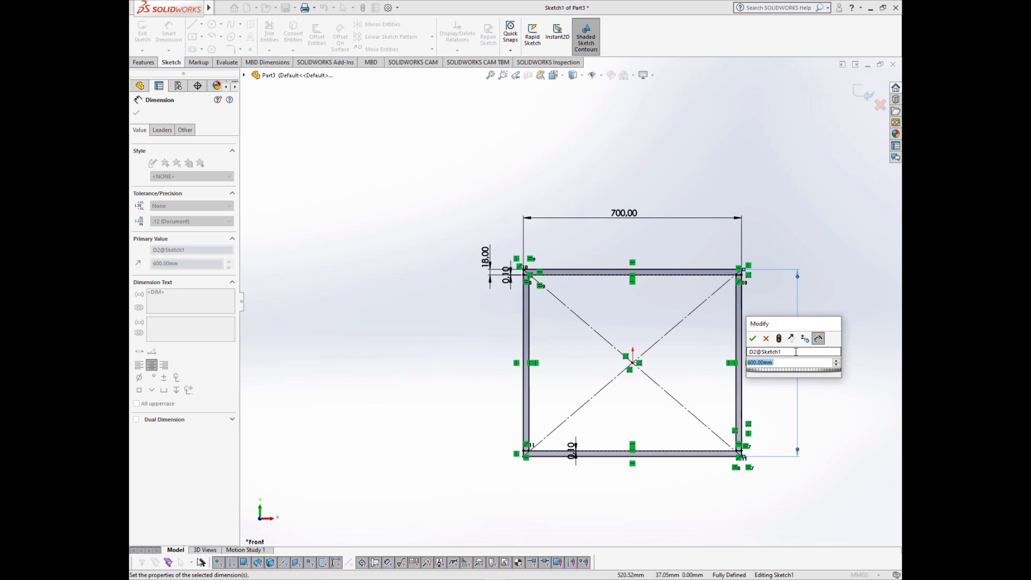
{"action": "type", "text": "800"}
{"action": "key", "text": "Return"}
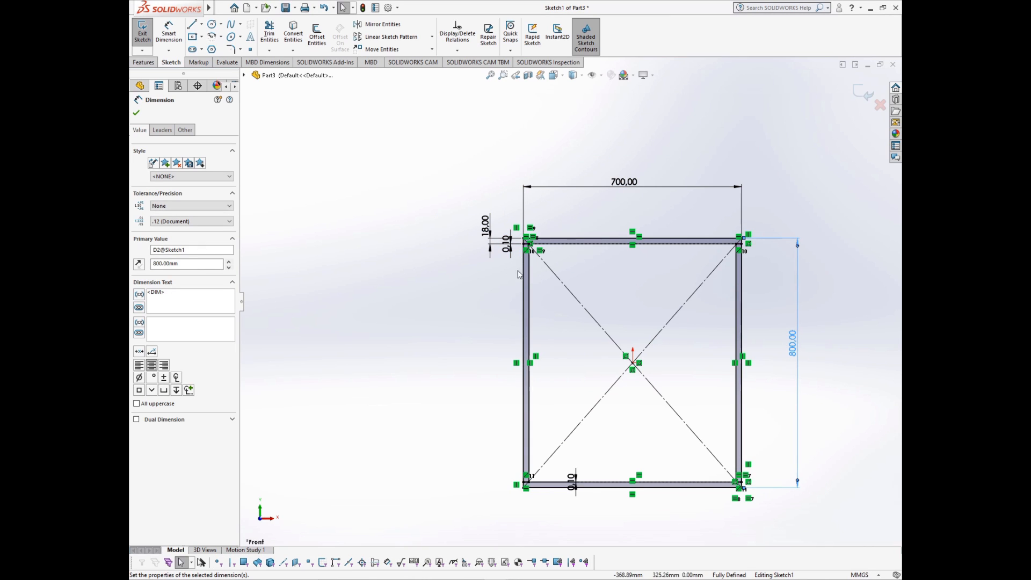
Step: Move the upper 0.10 mm gap dimension clear of the cabinet's corner, exit the carcass sketch and show the model in isometric view
{"action": "left_click", "coordinate": [525, 297]}
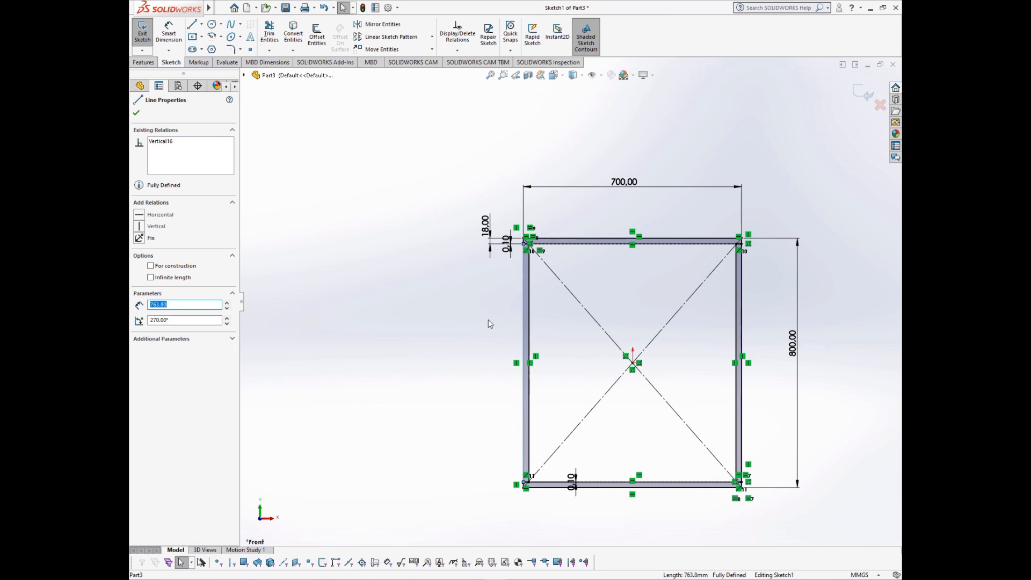
{"action": "left_click", "coordinate": [508, 249]}
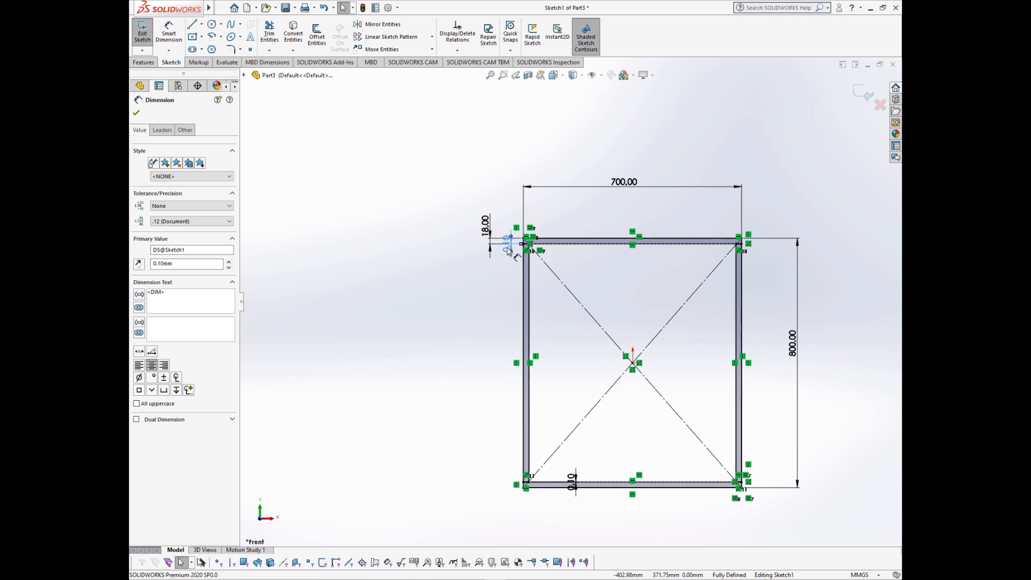
{"action": "left_click_drag", "start_coordinate": [509, 251], "coordinate": [500, 280]}
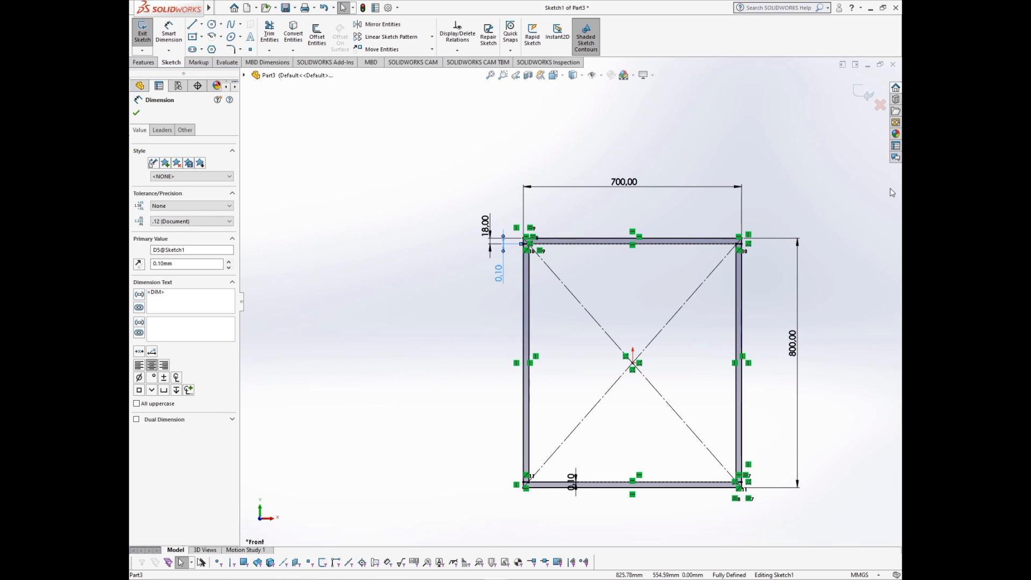
{"action": "left_click", "coordinate": [862, 92]}
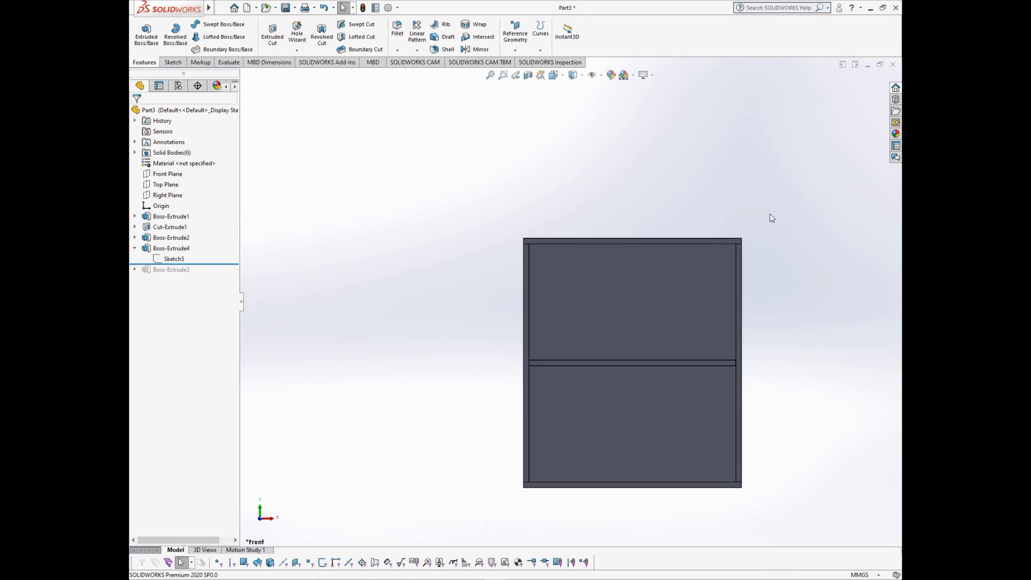
{"action": "key", "text": "ctrl+7"}
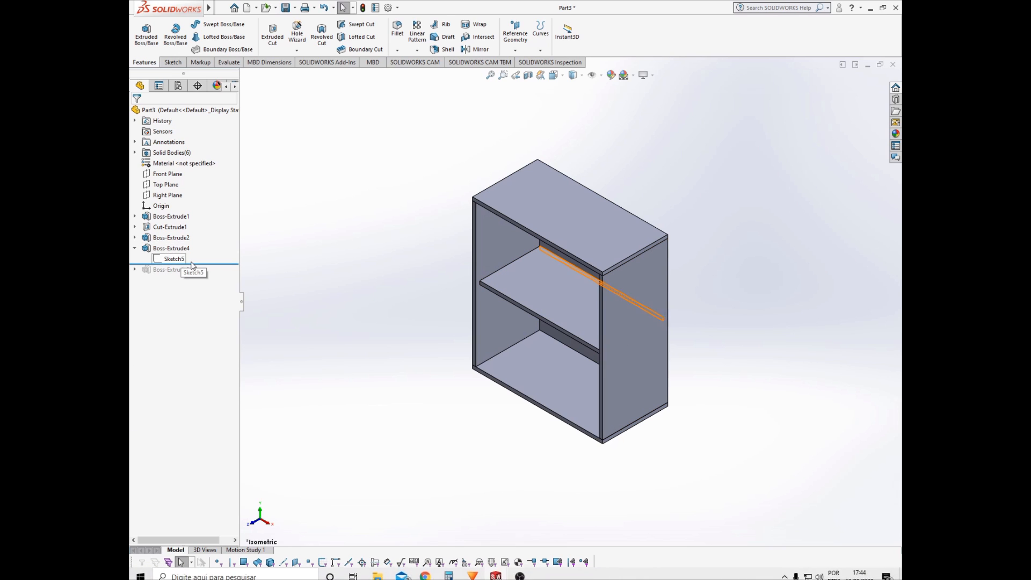
Step: Review the build order by rolling the model forward past the doors, back before them, and back before the middle shelf
{"action": "left_click_drag", "start_coordinate": [209, 264], "coordinate": [210, 275]}
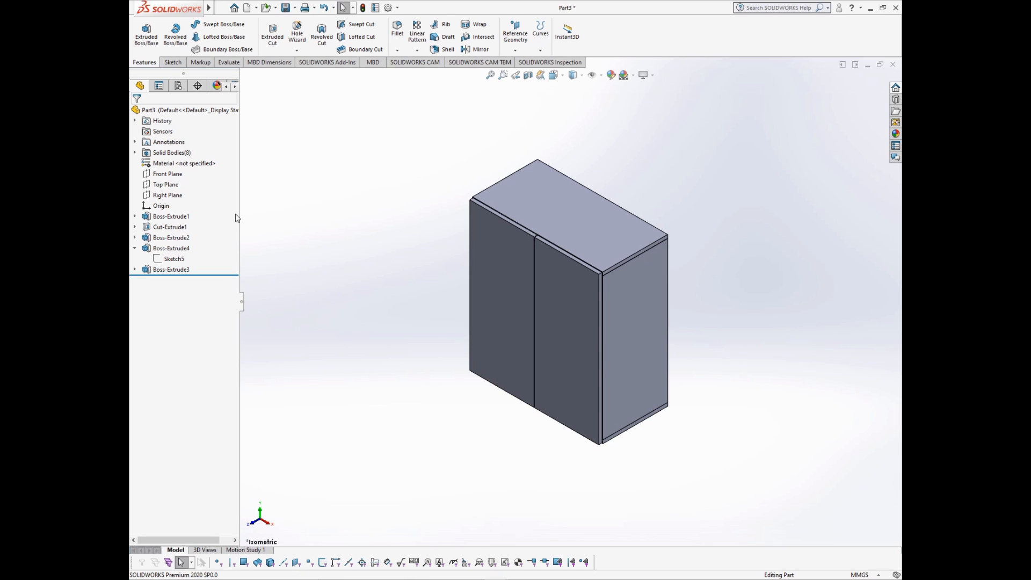
{"action": "left_click_drag", "start_coordinate": [199, 276], "coordinate": [202, 264]}
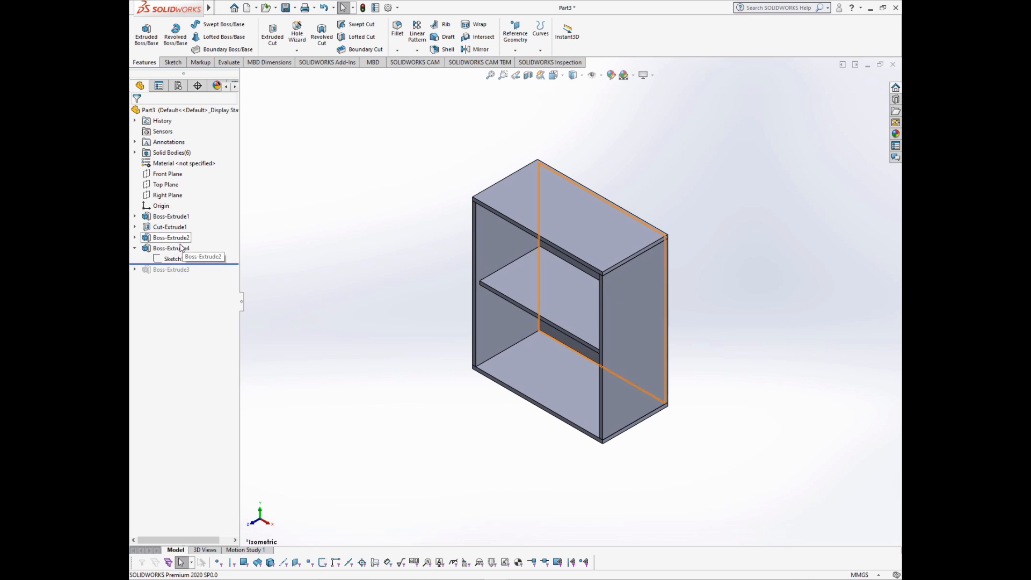
{"action": "left_click", "coordinate": [178, 249]}
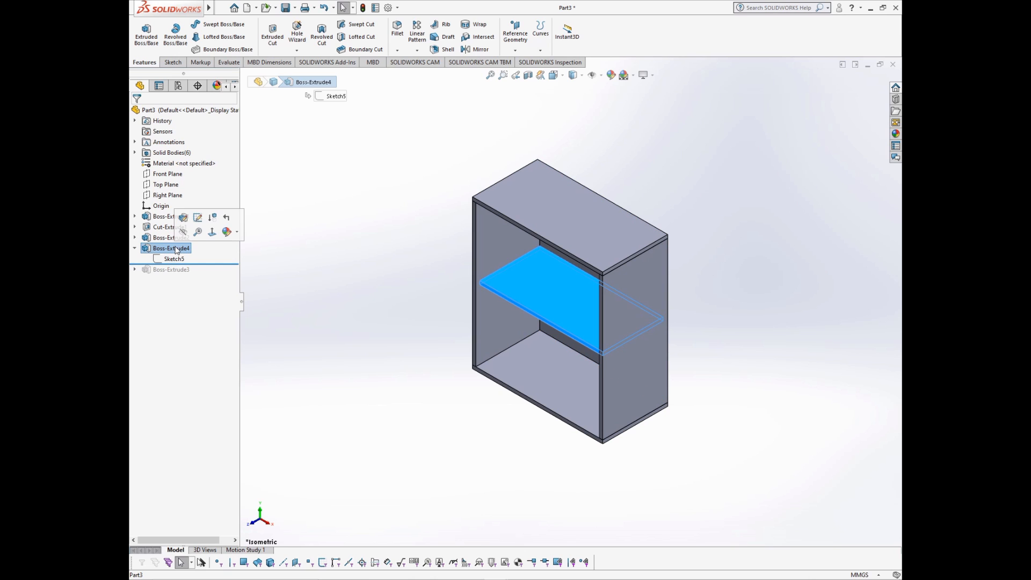
{"action": "left_click", "coordinate": [287, 231]}
{"action": "left_click_drag", "start_coordinate": [213, 264], "coordinate": [214, 243]}
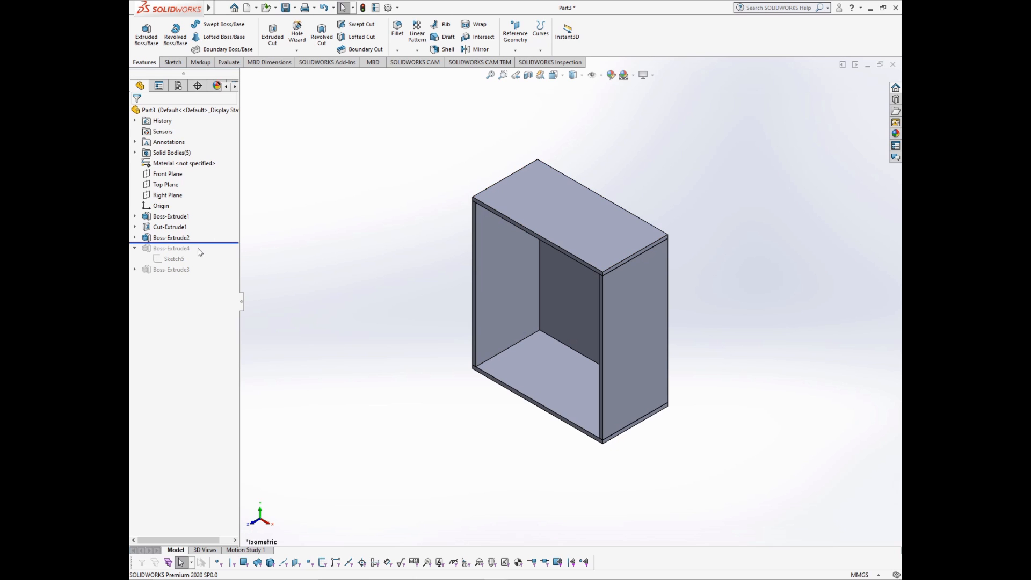
Step: Roll the model forward past the last feature to restore the shelf and front doors, highlighting the shelf inside
{"action": "left_click_drag", "start_coordinate": [207, 242], "coordinate": [211, 285]}
{"action": "left_click", "coordinate": [169, 248]}
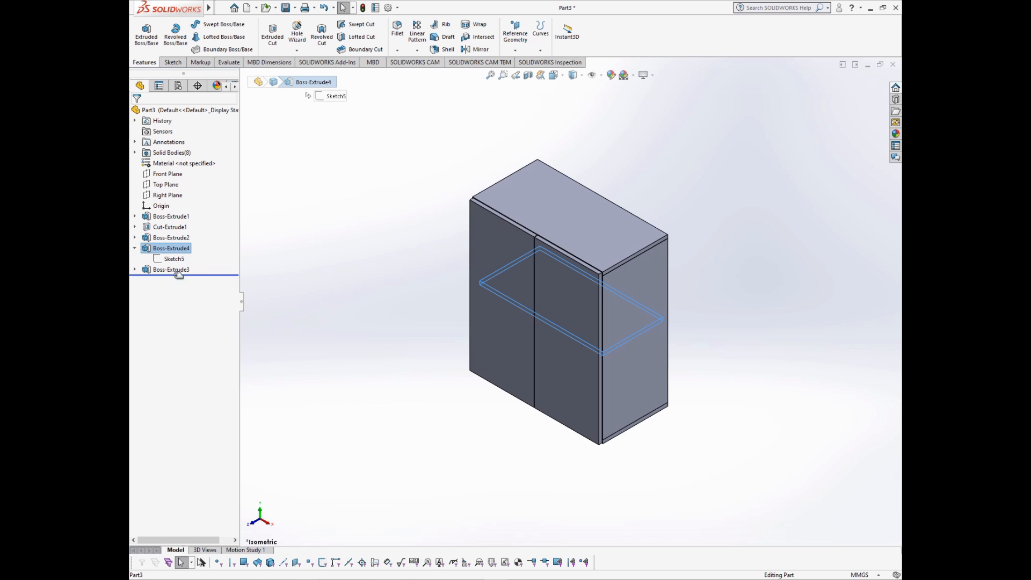
{"action": "left_click", "coordinate": [290, 175]}
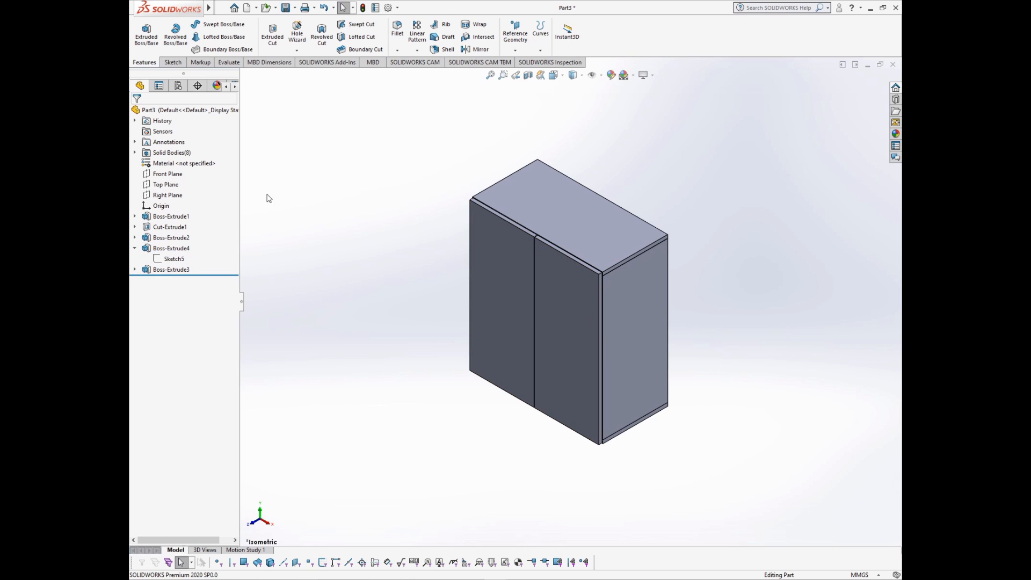
Step: Examine how the doors meet the carcass at the top right front corner, highlighting the door and carcass features in turn
{"action": "left_click", "coordinate": [169, 217]}
{"action": "left_click", "coordinate": [344, 238]}
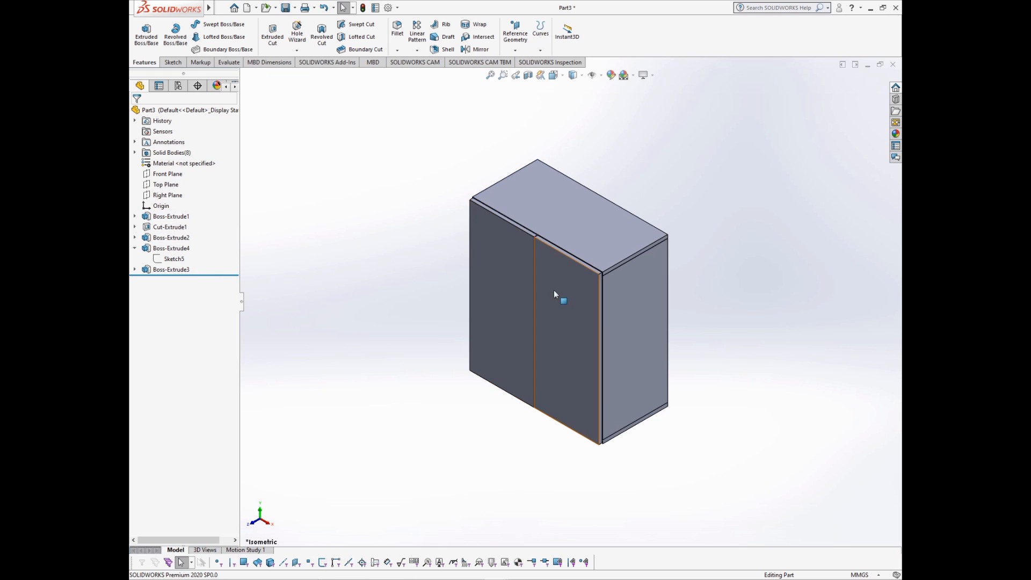
{"action": "left_click", "coordinate": [511, 269]}
{"action": "scroll", "coordinate": [537, 229], "scroll_direction": "down", "scroll_amount": 8}
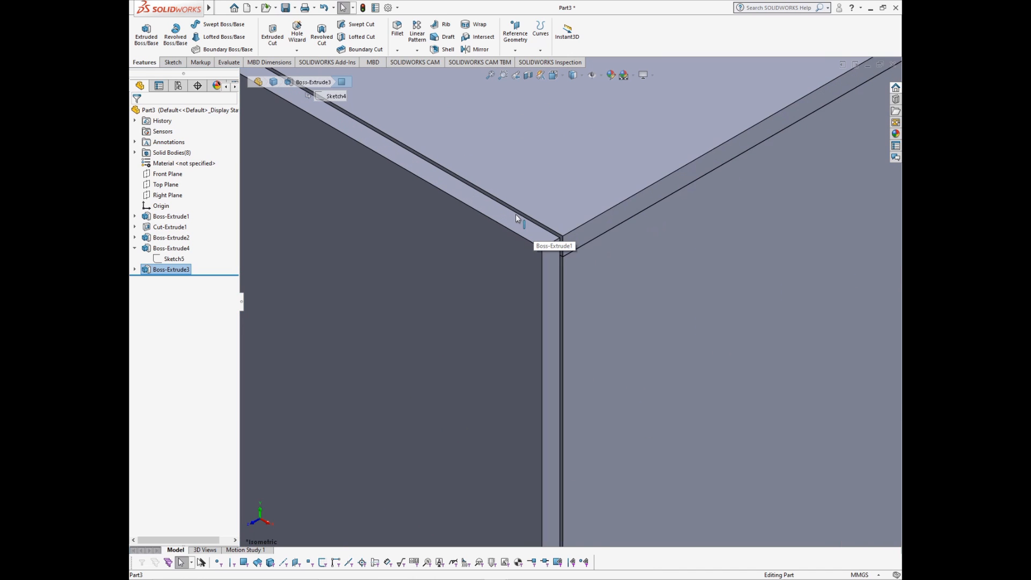
{"action": "scroll", "coordinate": [517, 217], "scroll_direction": "down", "scroll_amount": 3}
{"action": "left_click", "coordinate": [589, 263]}
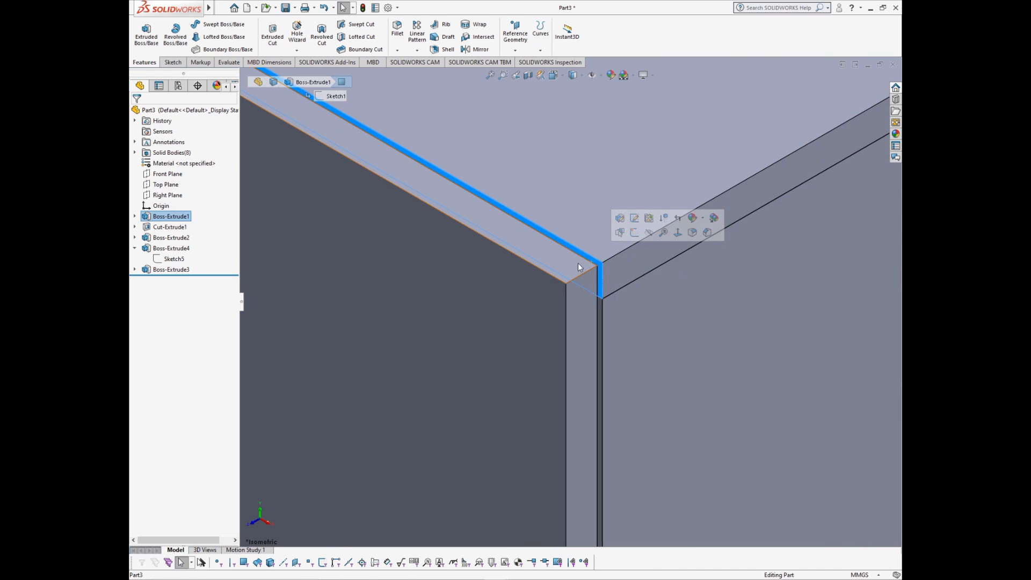
{"action": "scroll", "coordinate": [351, 277], "scroll_direction": "up", "scroll_amount": 10}
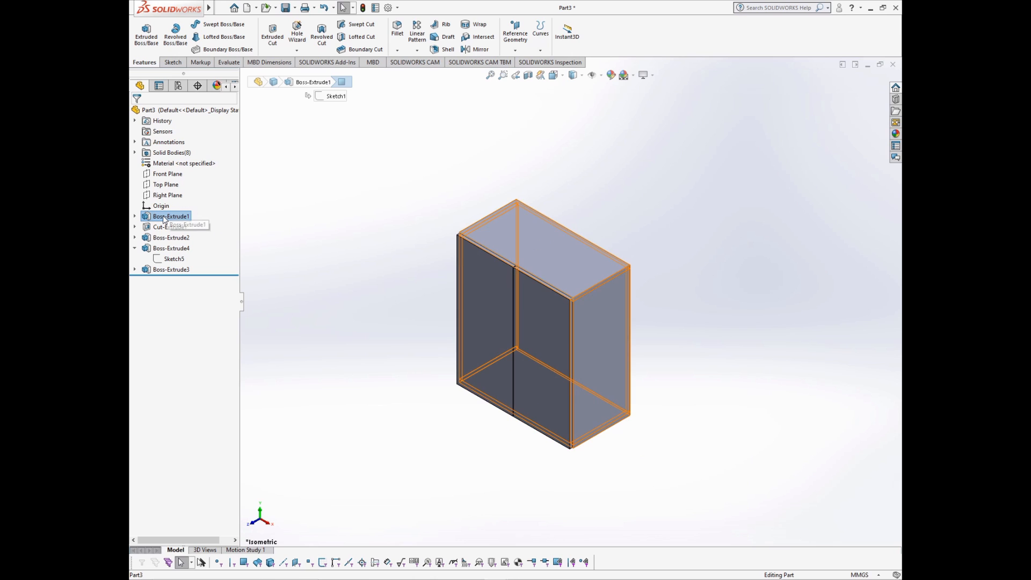
{"action": "left_click", "coordinate": [169, 217]}
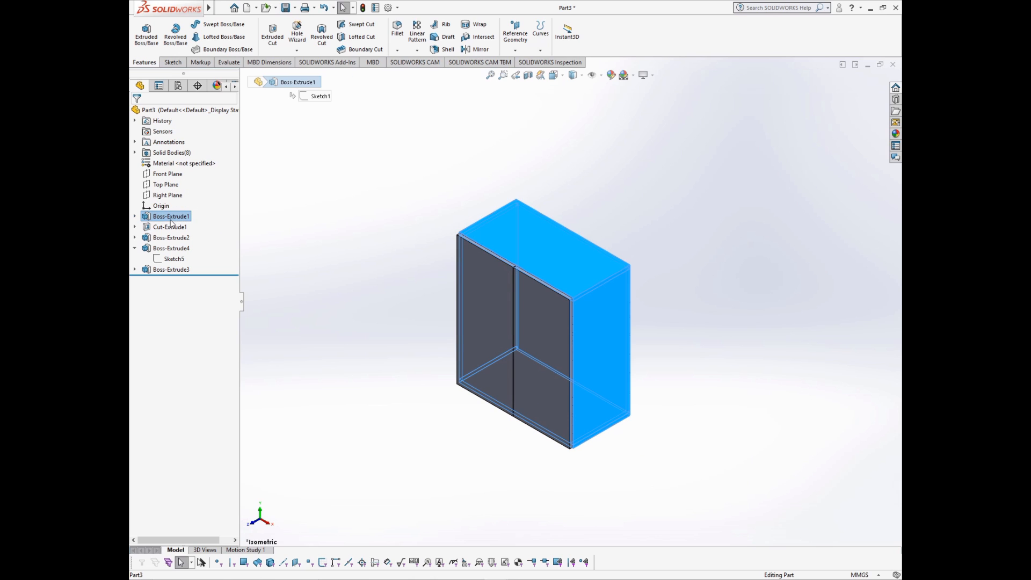
{"action": "left_click", "coordinate": [488, 266]}
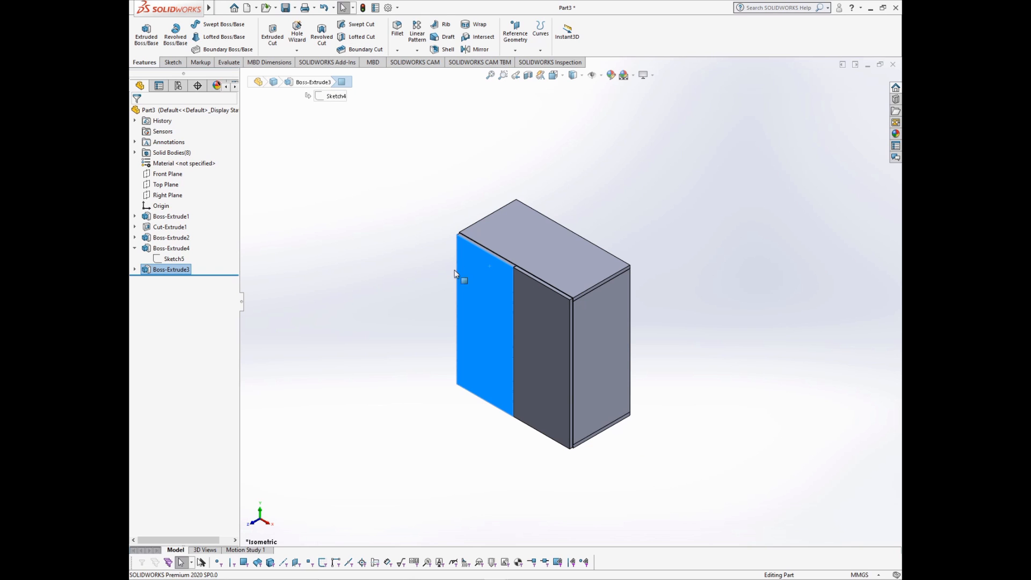
Step: Inspect the gap between the left door and the top panel up close, and fit the whole cabinet in view
{"action": "scroll", "coordinate": [491, 283], "scroll_direction": "down", "scroll_amount": 3}
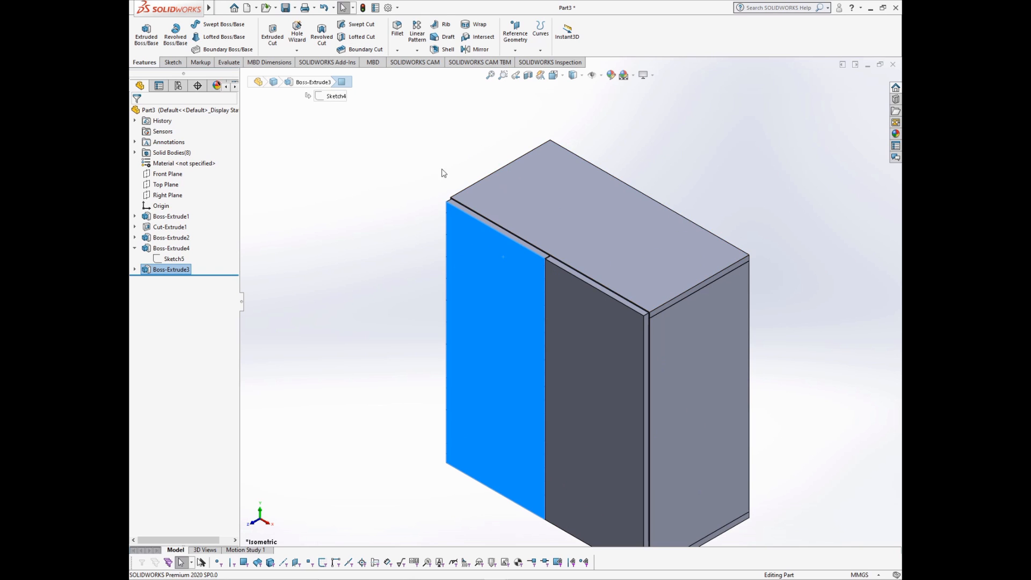
{"action": "left_click", "coordinate": [405, 314]}
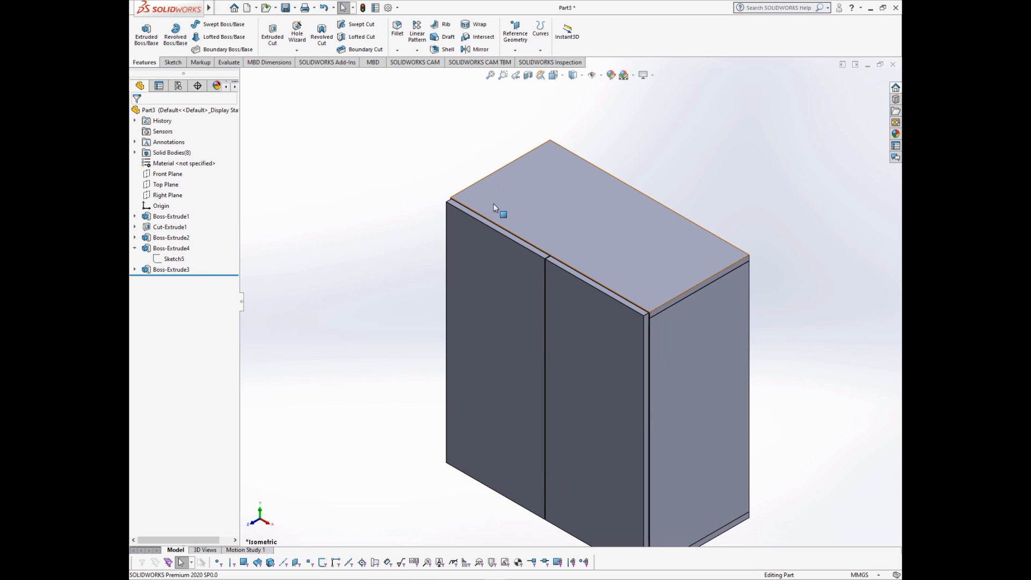
{"action": "scroll", "coordinate": [491, 208], "scroll_direction": "down", "scroll_amount": 5}
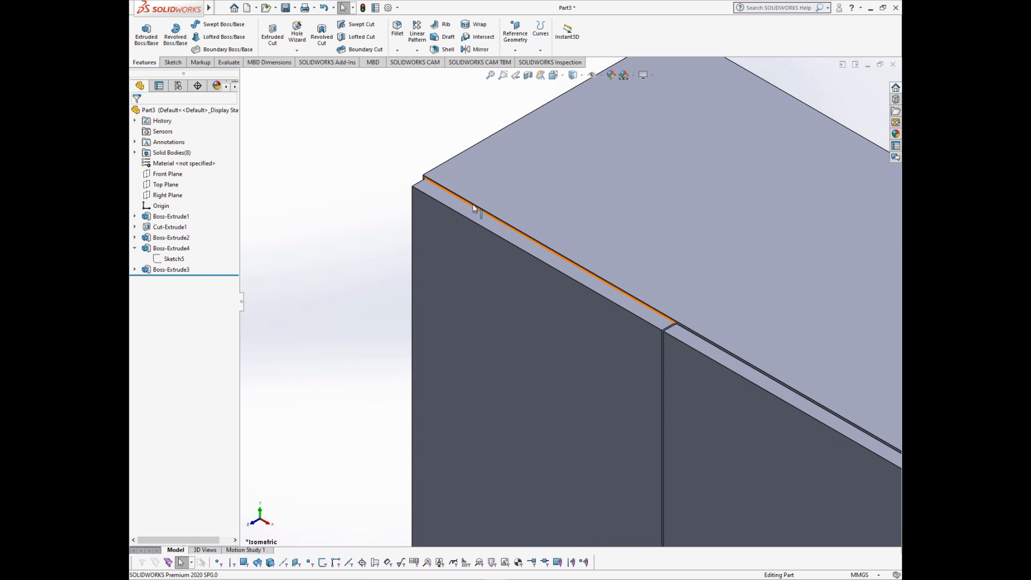
{"action": "scroll", "coordinate": [465, 188], "scroll_direction": "down", "scroll_amount": 3}
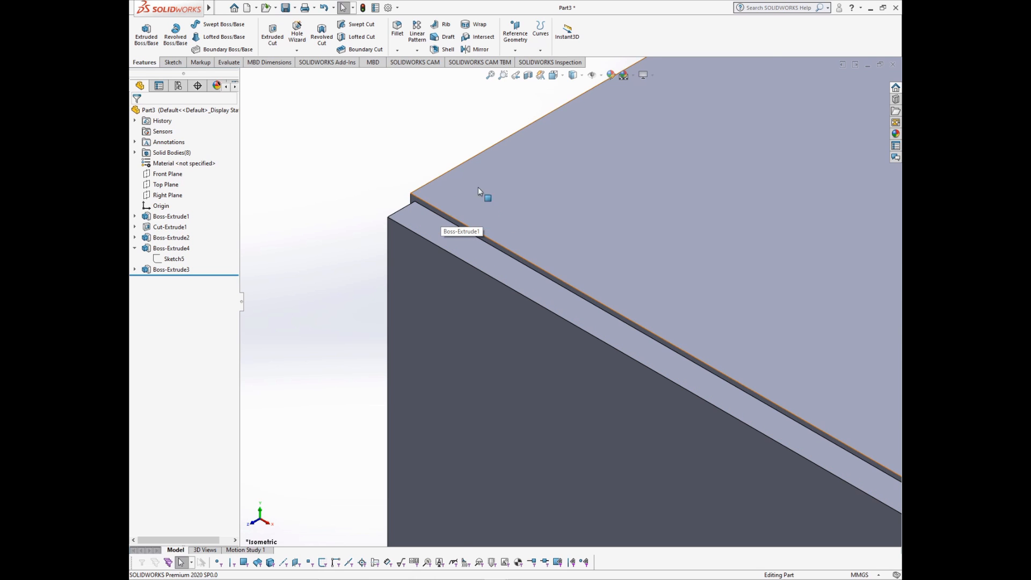
{"action": "scroll", "coordinate": [465, 212], "scroll_direction": "up", "scroll_amount": 4}
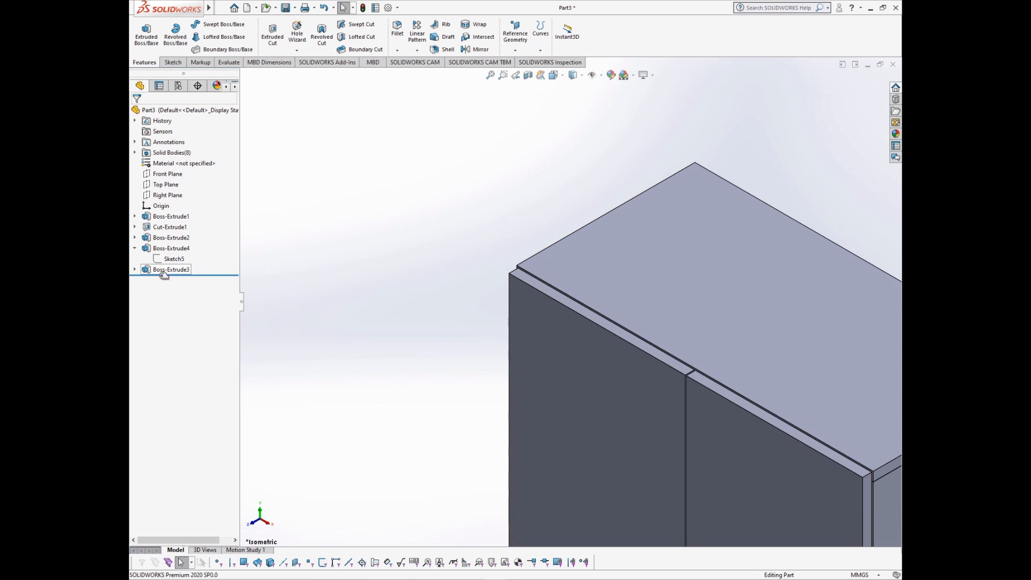
{"action": "scroll", "coordinate": [556, 381], "scroll_direction": "up", "scroll_amount": 3}
{"action": "scroll", "coordinate": [652, 408], "scroll_direction": "down", "scroll_amount": 2}
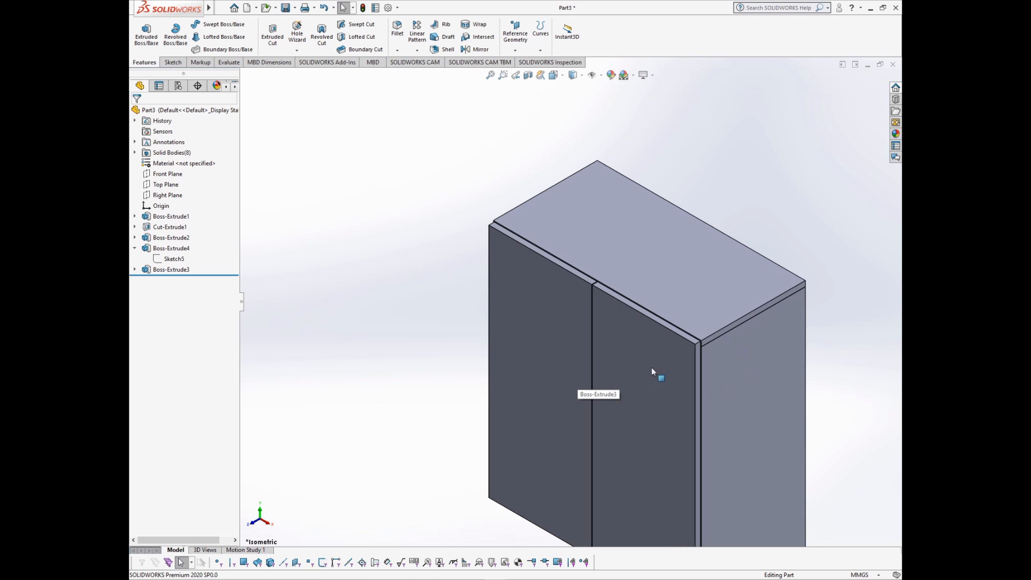
{"action": "left_click", "coordinate": [543, 301]}
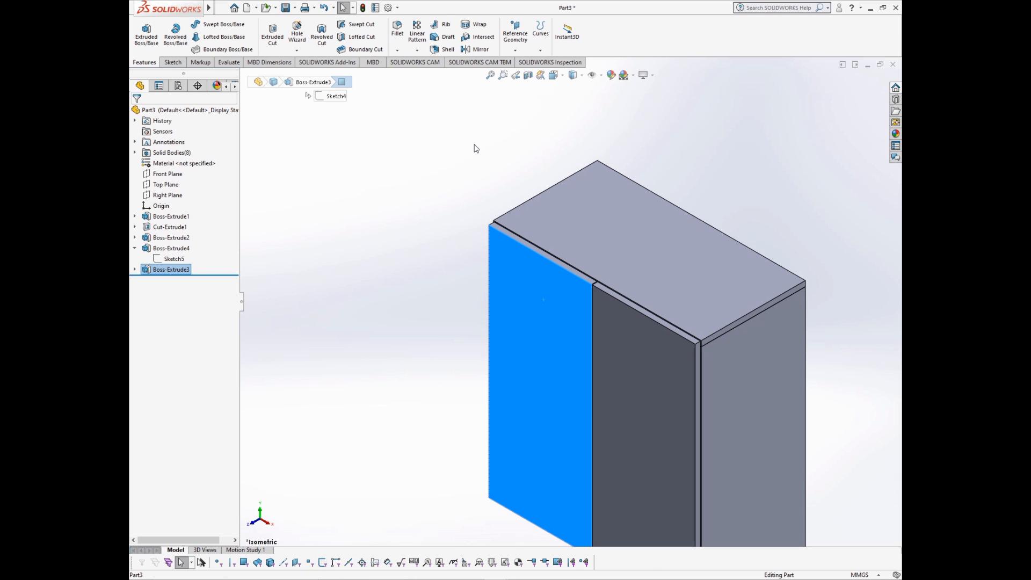
{"action": "key", "text": "Escape"}
{"action": "scroll", "coordinate": [782, 410], "scroll_direction": "up", "scroll_amount": 4}
{"action": "scroll", "coordinate": [715, 397], "scroll_direction": "down", "scroll_amount": 1}
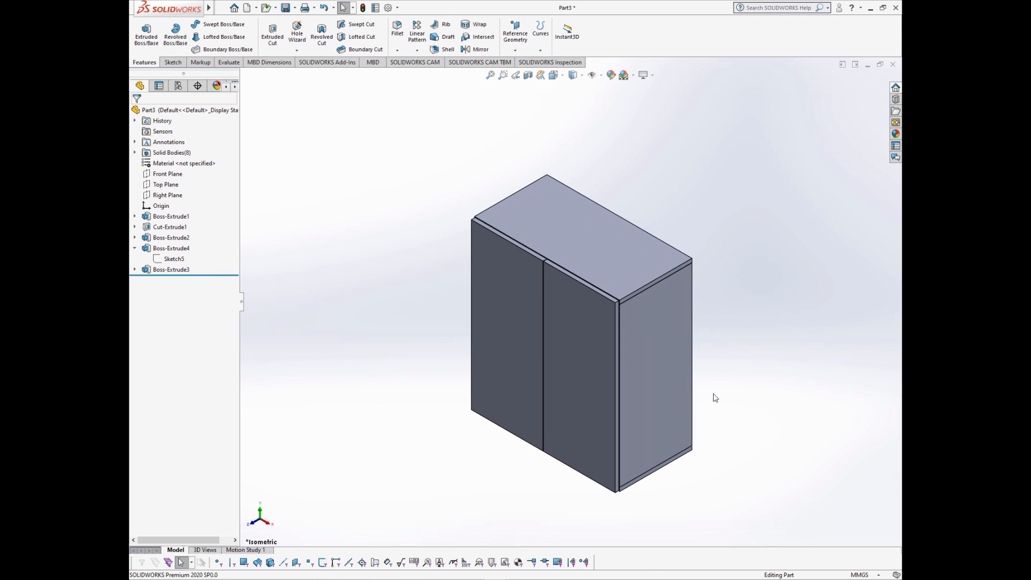
{"action": "scroll", "coordinate": [715, 398], "scroll_direction": "down", "scroll_amount": 1}
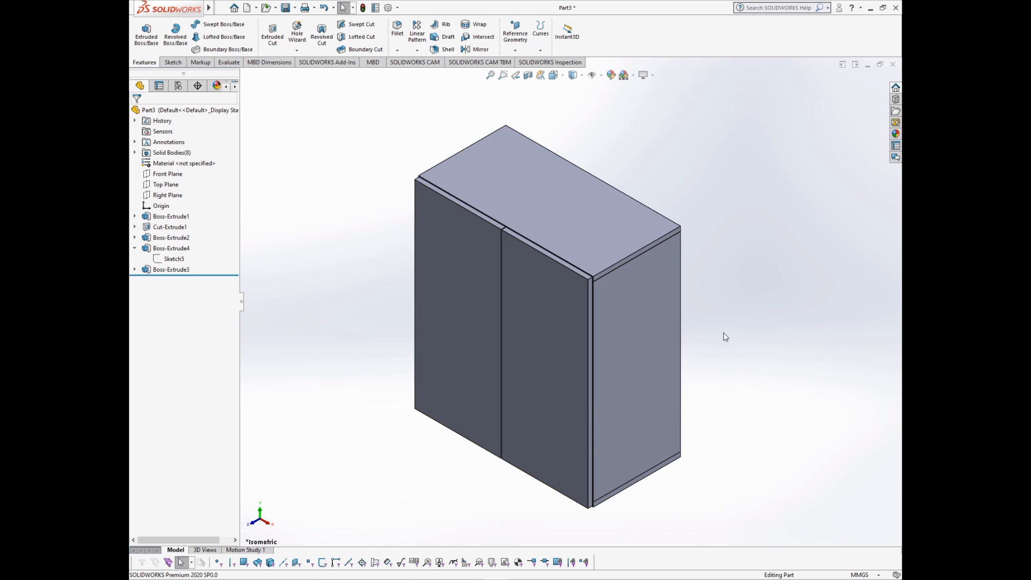
{"action": "key", "text": "f"}
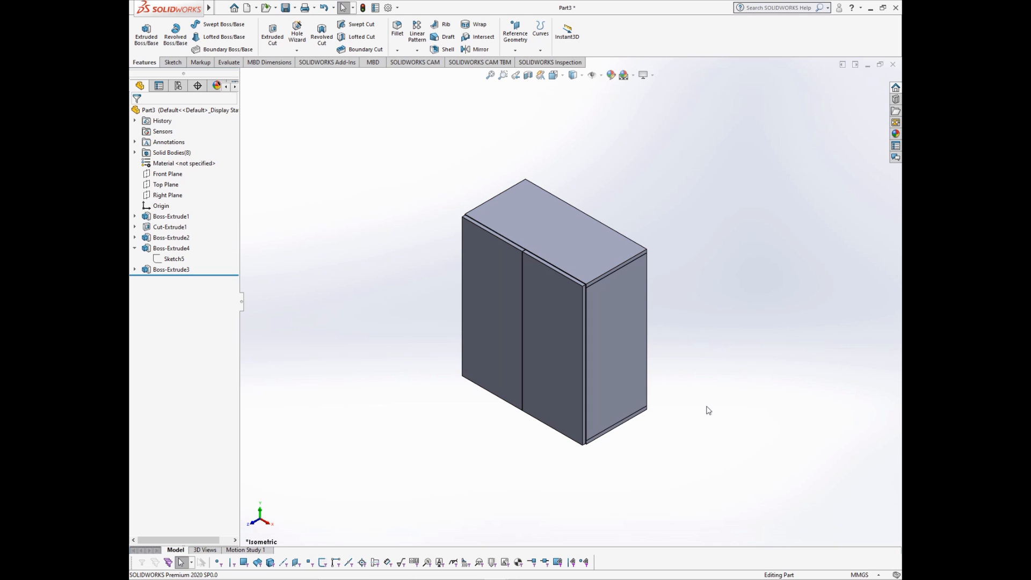